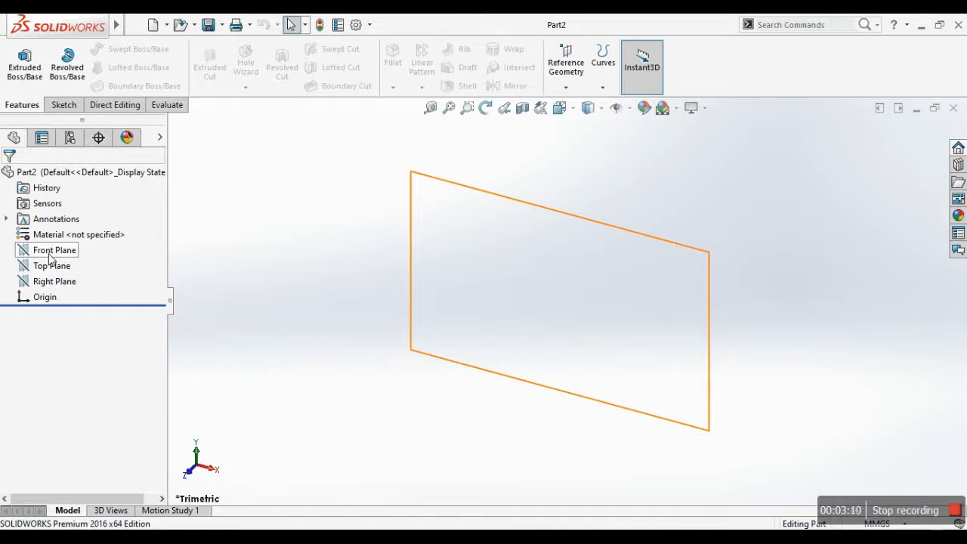
- Start a sketch on the Front Plane and draw a corner rectangle enclosing the origin
{"action": "left_click", "coordinate": [49, 254]}
{"action": "left_click", "coordinate": [60, 234]}
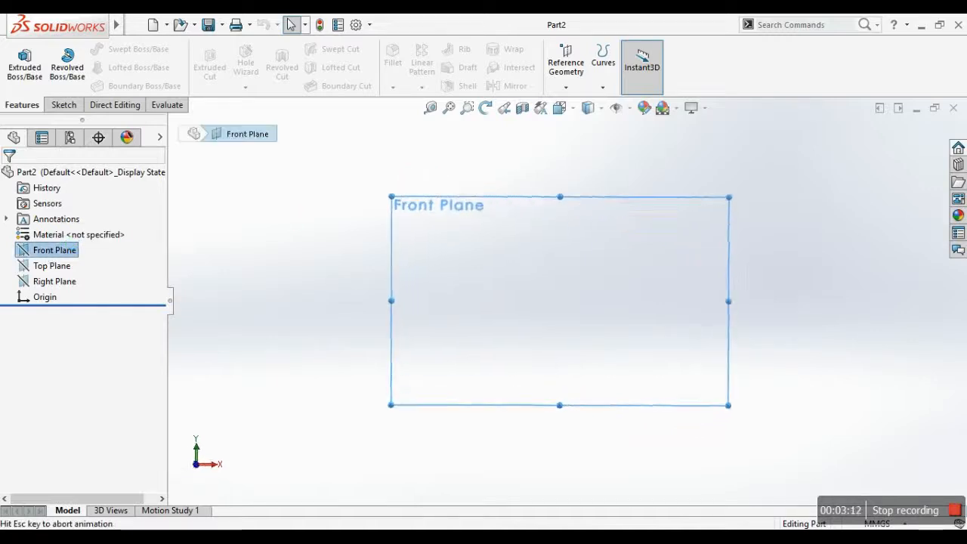
{"action": "left_click", "coordinate": [92, 67]}
{"action": "left_click_drag", "start_coordinate": [475, 250], "coordinate": [675, 354]}
{"action": "key", "text": "Escape"}
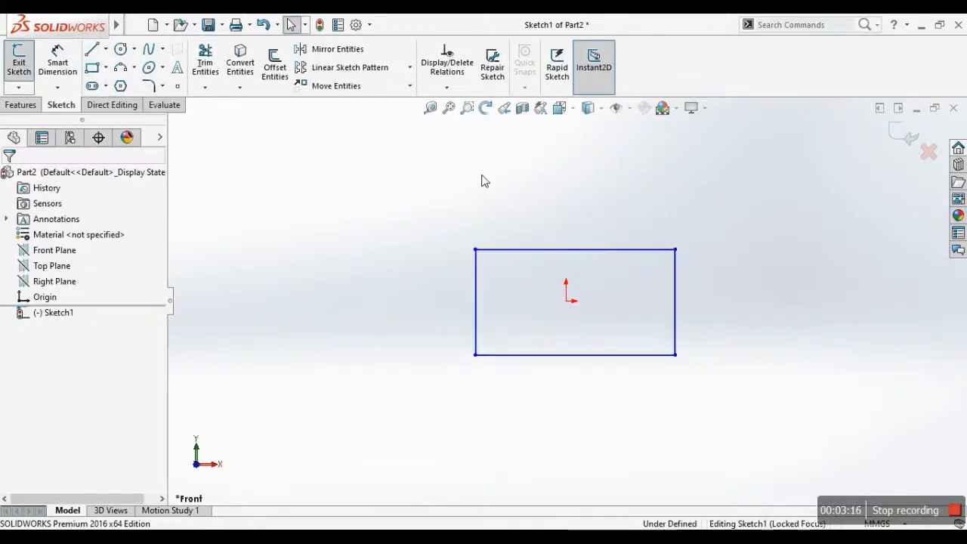
- Draw a vertical centerline from above the rectangle down to the origin and a horizontal centerline from the origin past the right edge
{"action": "left_click", "coordinate": [106, 49]}
{"action": "left_click", "coordinate": [124, 83]}
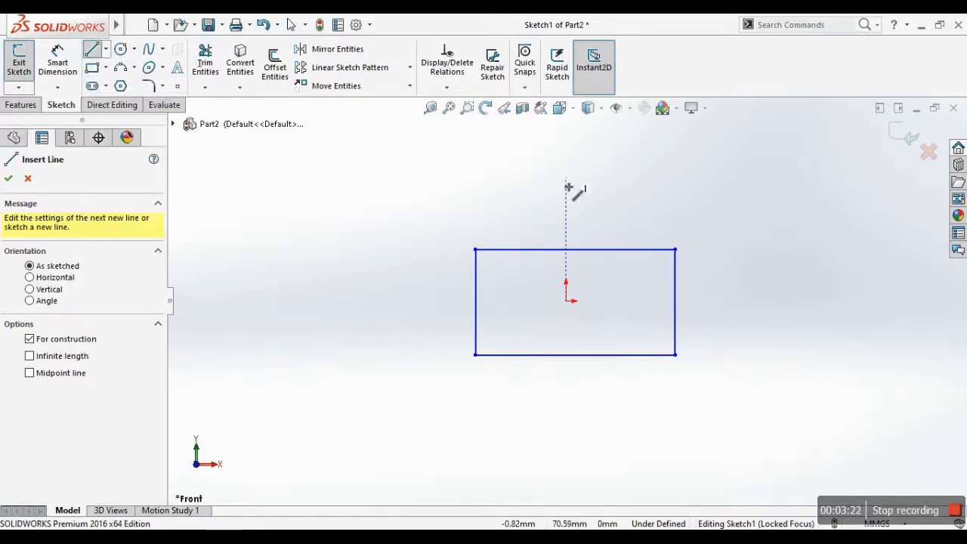
{"action": "left_click", "coordinate": [566, 179]}
{"action": "left_click", "coordinate": [566, 301]}
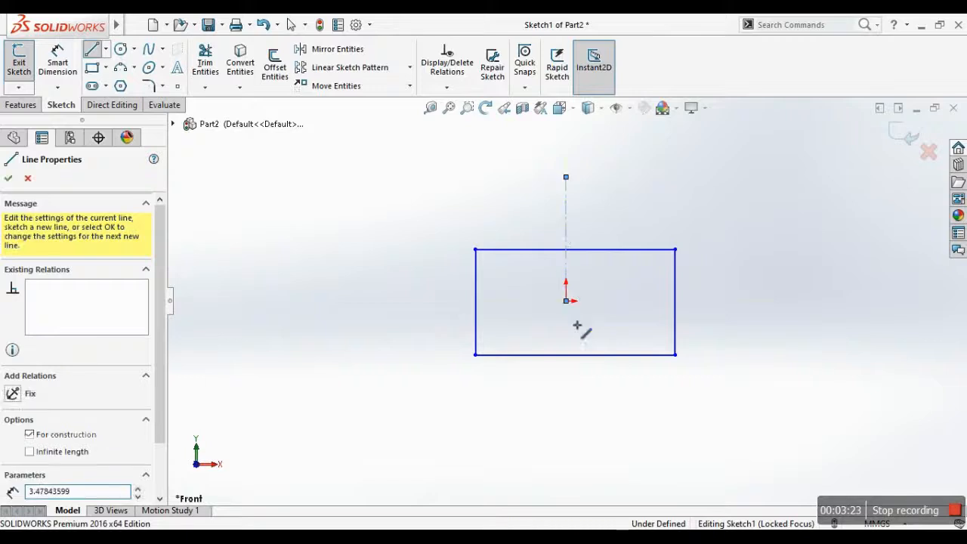
{"action": "left_click", "coordinate": [728, 301]}
{"action": "key", "text": "Escape"}
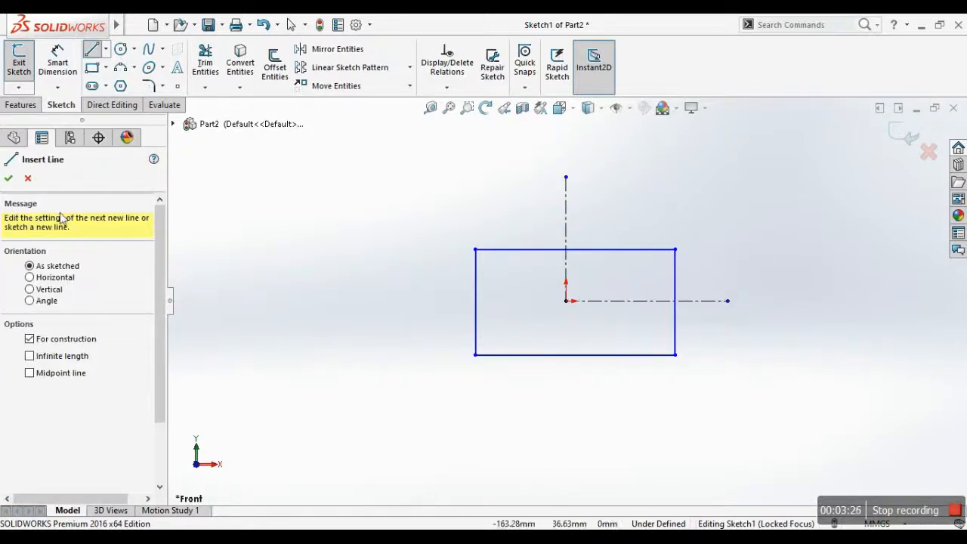
{"action": "left_click", "coordinate": [8, 178]}
- Make the rectangle's top and bottom edges symmetric about the horizontal centerline
{"action": "left_click_drag", "start_coordinate": [633, 218], "coordinate": [592, 464]}
{"action": "left_click", "coordinate": [715, 401]}
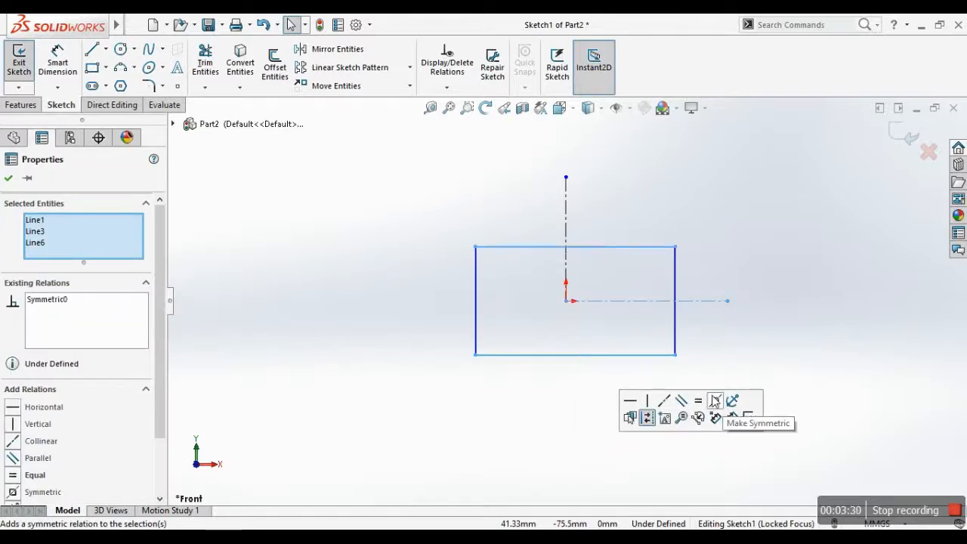
{"action": "left_click", "coordinate": [728, 257]}
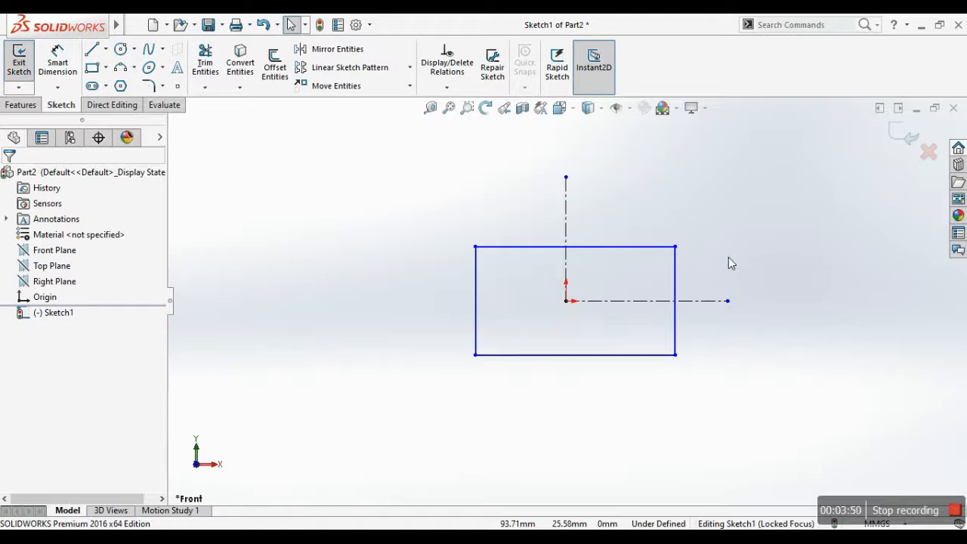
- Make the rectangle's two vertical edges symmetric about the vertical centerline and exit the sketch
{"action": "scroll", "coordinate": [728, 276], "scroll_direction": "down", "scroll_amount": 3}
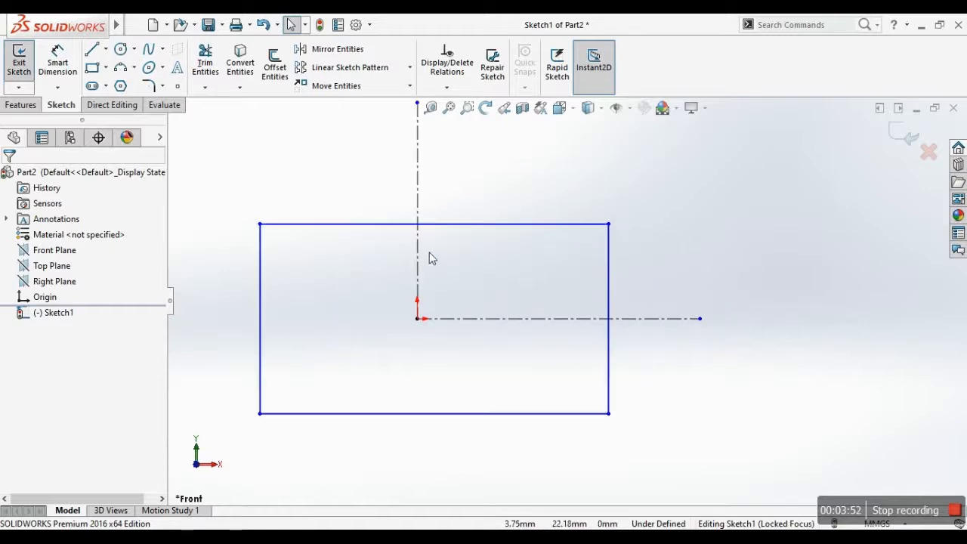
{"action": "left_click_drag", "start_coordinate": [642, 256], "coordinate": [188, 246]}
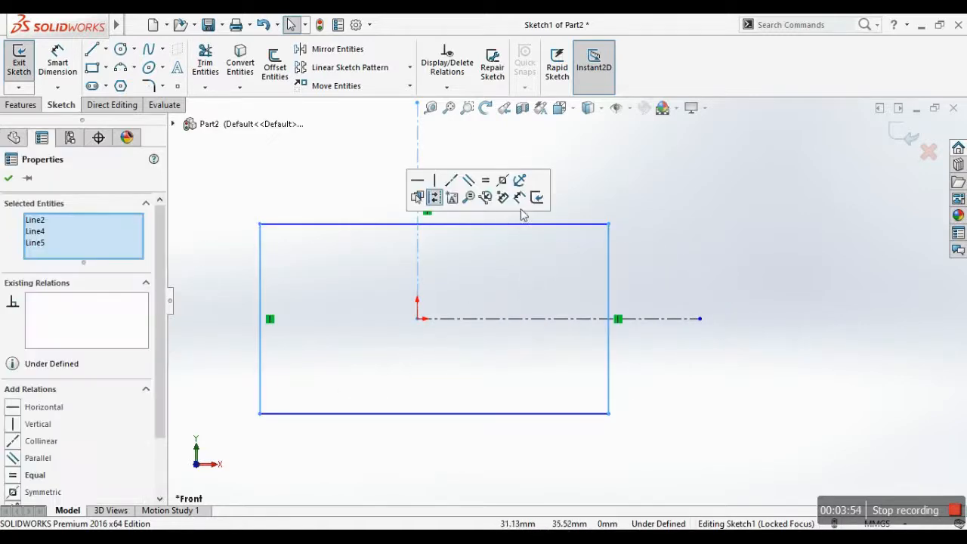
{"action": "left_click", "coordinate": [708, 237]}
{"action": "left_click_drag", "start_coordinate": [578, 181], "coordinate": [555, 479]}
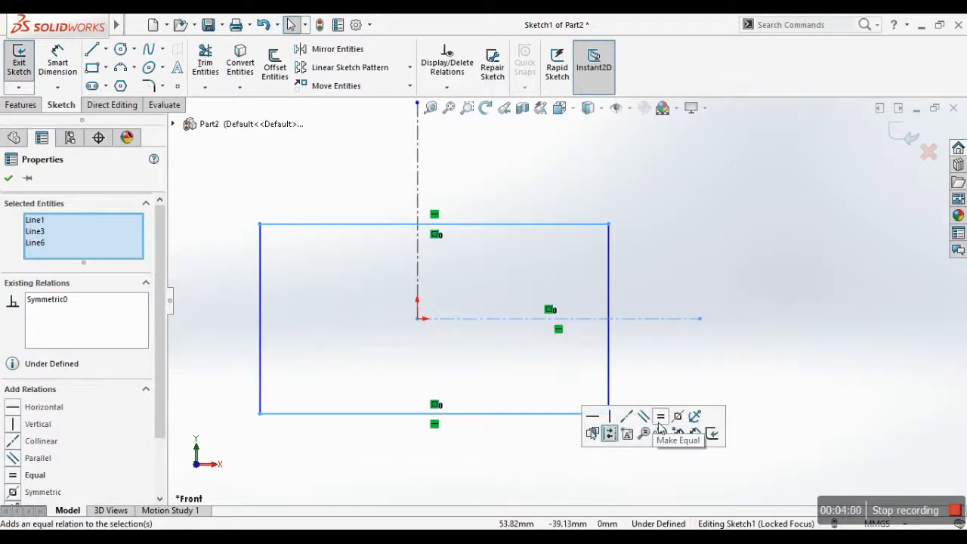
{"action": "left_click_drag", "start_coordinate": [658, 279], "coordinate": [188, 237]}
{"action": "left_click", "coordinate": [316, 183]}
{"action": "left_click", "coordinate": [521, 180]}
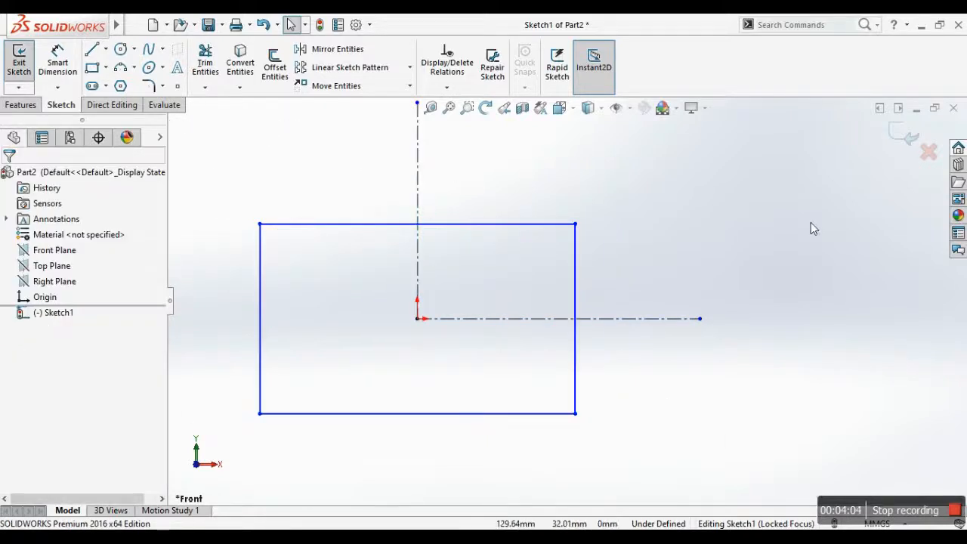
{"action": "middle_click_drag", "start_coordinate": [811, 222], "coordinate": [909, 181]}
{"action": "left_click", "coordinate": [912, 136]}
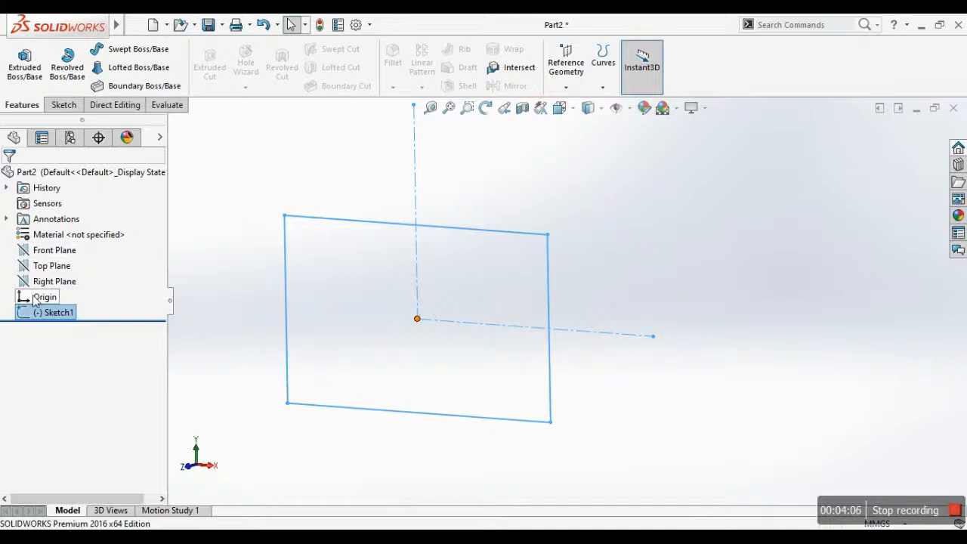
{"action": "left_click", "coordinate": [34, 75]}
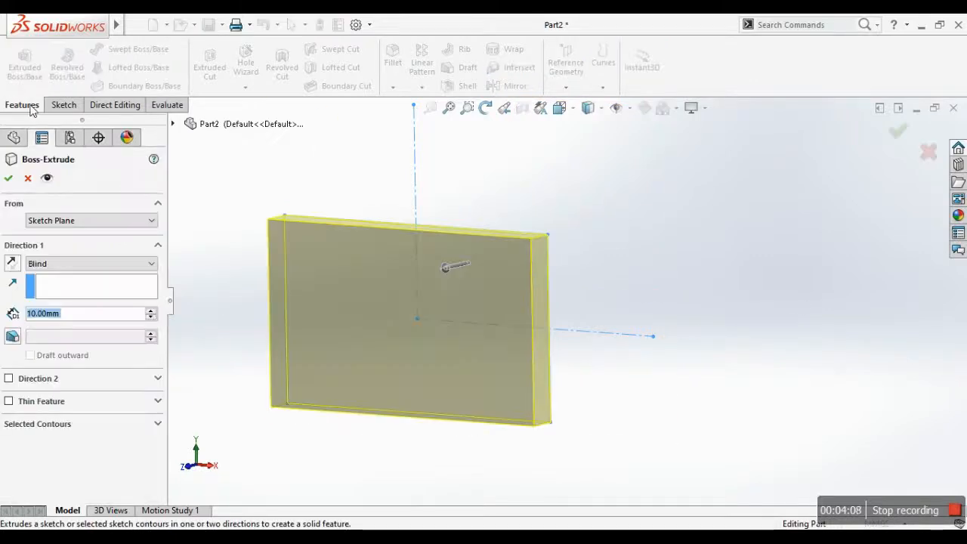
{"action": "left_click", "coordinate": [58, 265]}
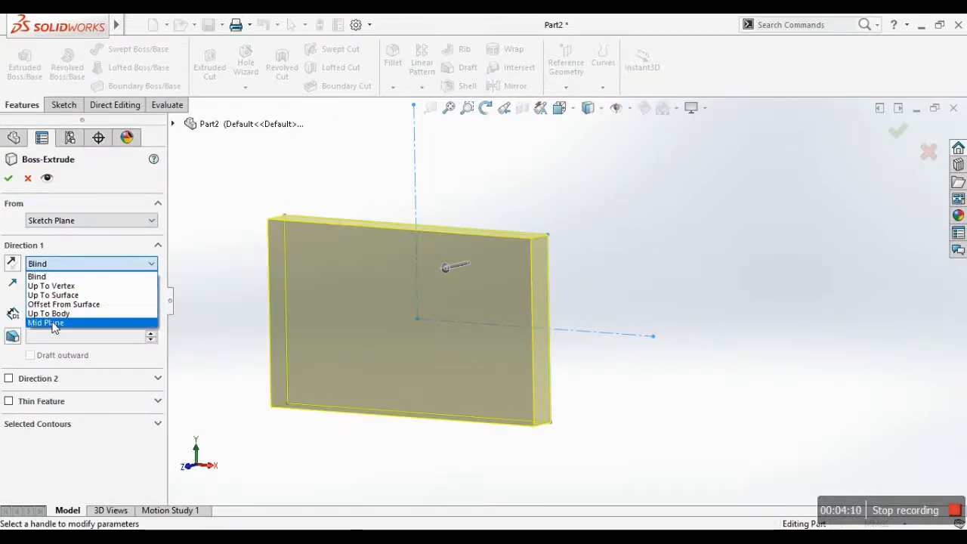
{"action": "left_click", "coordinate": [46, 323]}
{"action": "middle_click_drag", "start_coordinate": [423, 318], "coordinate": [484, 322]}
{"action": "scroll", "coordinate": [482, 306], "scroll_direction": "down", "scroll_amount": 2}
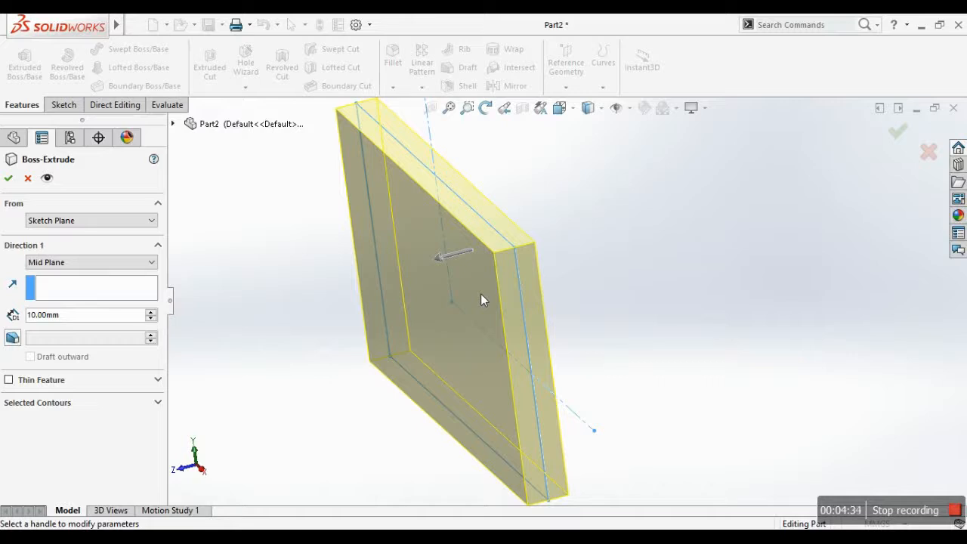
{"action": "left_click", "coordinate": [28, 180]}
- Highlight the Front, Top and Right planes in turn to compare them with the rectangle sketch
{"action": "left_click", "coordinate": [46, 266]}
{"action": "left_click", "coordinate": [40, 282]}
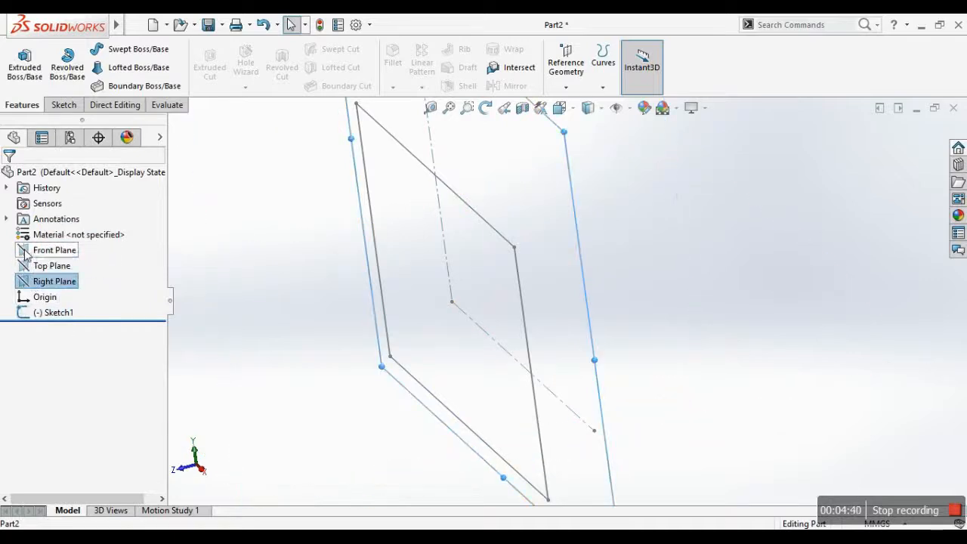
{"action": "left_click", "coordinate": [25, 251]}
{"action": "left_click", "coordinate": [21, 272]}
{"action": "left_click", "coordinate": [42, 281]}
{"action": "left_click", "coordinate": [88, 263]}
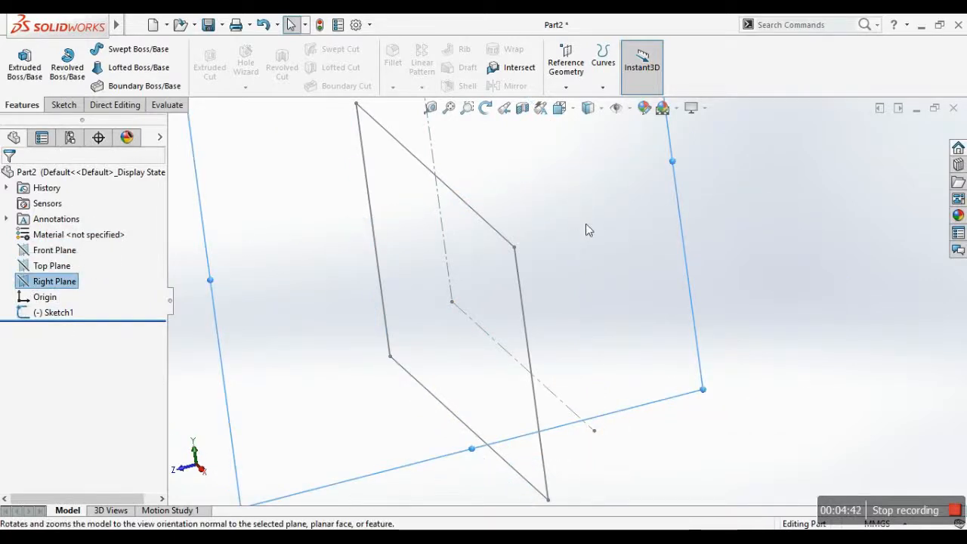
- Shorten the Right Plane's displayed outline by lowering its upper edge, and clear the selection
{"action": "middle_click_drag", "start_coordinate": [611, 307], "coordinate": [577, 201]}
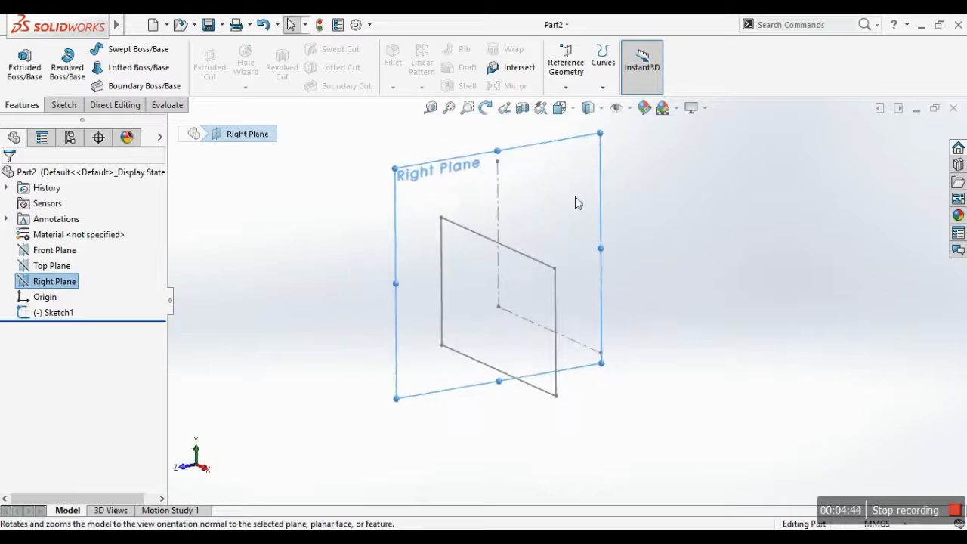
{"action": "left_click_drag", "start_coordinate": [509, 156], "coordinate": [525, 239]}
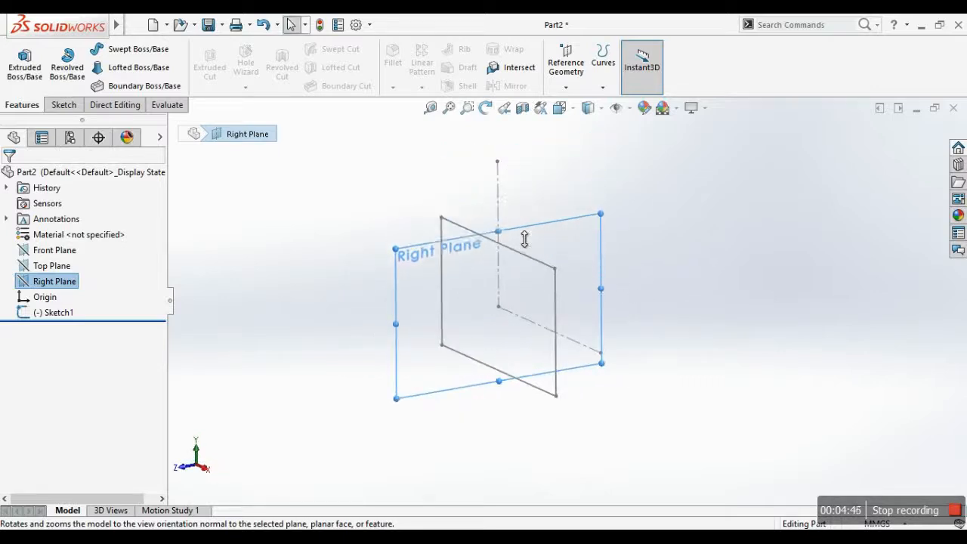
{"action": "mouse_move", "coordinate": [524, 238]}
{"action": "middle_mouse_down"}
{"action": "mouse_move", "coordinate": [661, 281]}
{"action": "mouse_move", "coordinate": [600, 224]}
{"action": "mouse_move", "coordinate": [607, 352]}
{"action": "mouse_move", "coordinate": [624, 352]}
{"action": "mouse_move", "coordinate": [633, 320]}
{"action": "mouse_move", "coordinate": [622, 315]}
{"action": "mouse_move", "coordinate": [654, 314]}
{"action": "mouse_move", "coordinate": [655, 287]}
{"action": "middle_mouse_up"}
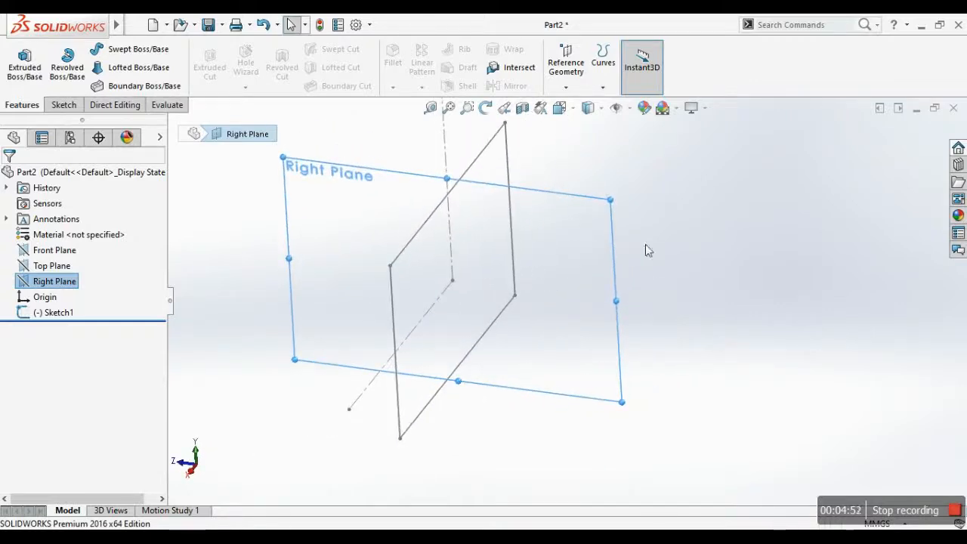
{"action": "left_click", "coordinate": [661, 215]}
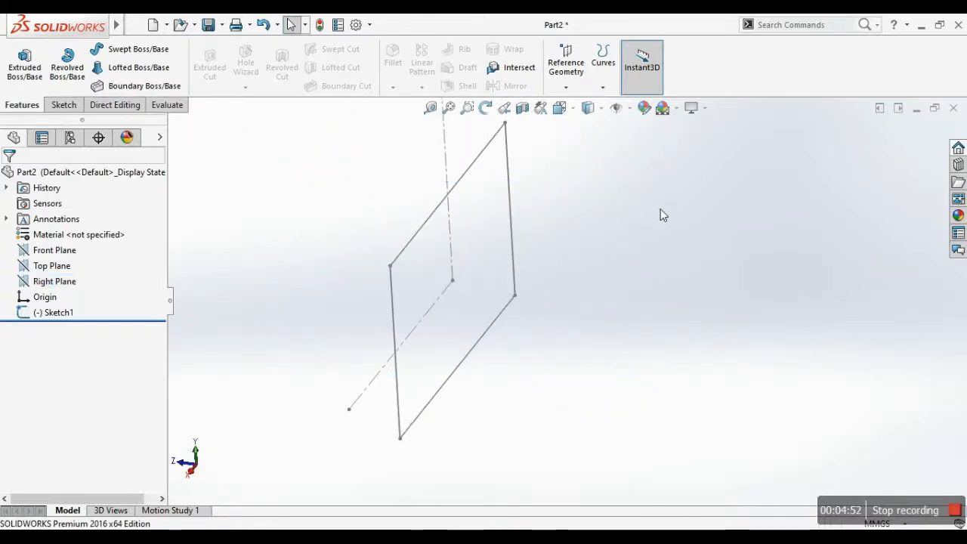
- Examine how the Front, Top and Right planes are oriented relative to the rectangle and its centerlines
{"action": "left_click", "coordinate": [456, 247]}
{"action": "mouse_move", "coordinate": [462, 244]}
{"action": "middle_mouse_down"}
{"action": "mouse_move", "coordinate": [507, 233]}
{"action": "mouse_move", "coordinate": [606, 272]}
{"action": "mouse_move", "coordinate": [529, 289]}
{"action": "middle_mouse_up"}
{"action": "left_click", "coordinate": [508, 245]}
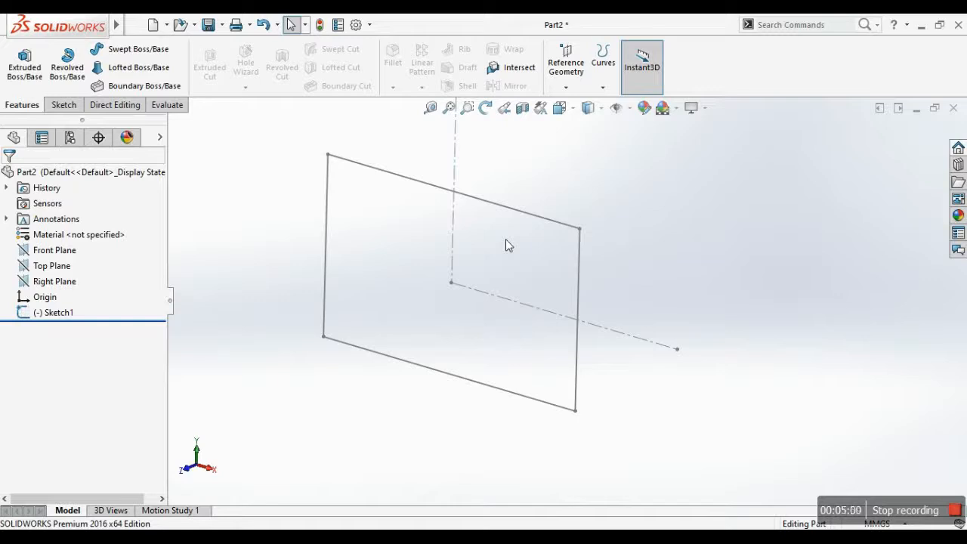
{"action": "left_click", "coordinate": [74, 250]}
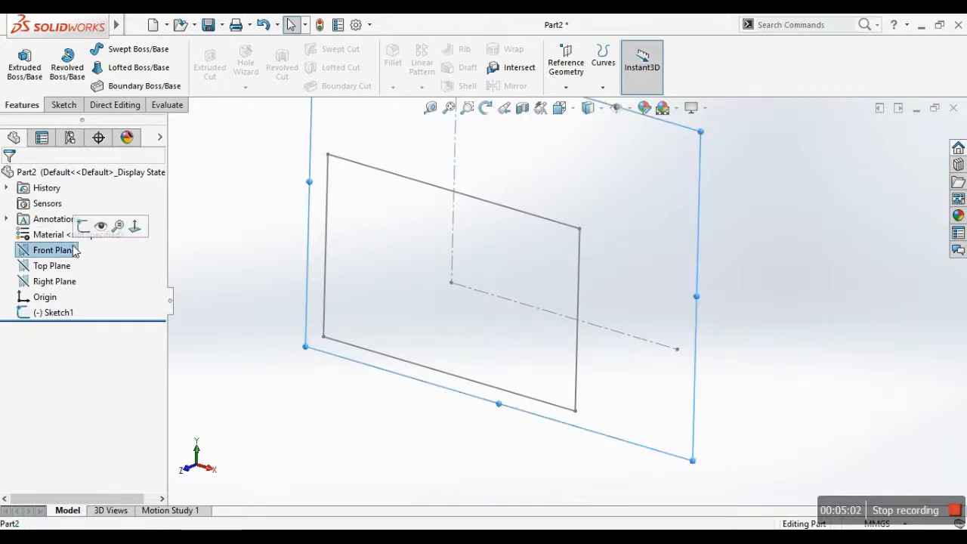
{"action": "left_click", "coordinate": [57, 266]}
{"action": "left_click", "coordinate": [54, 281]}
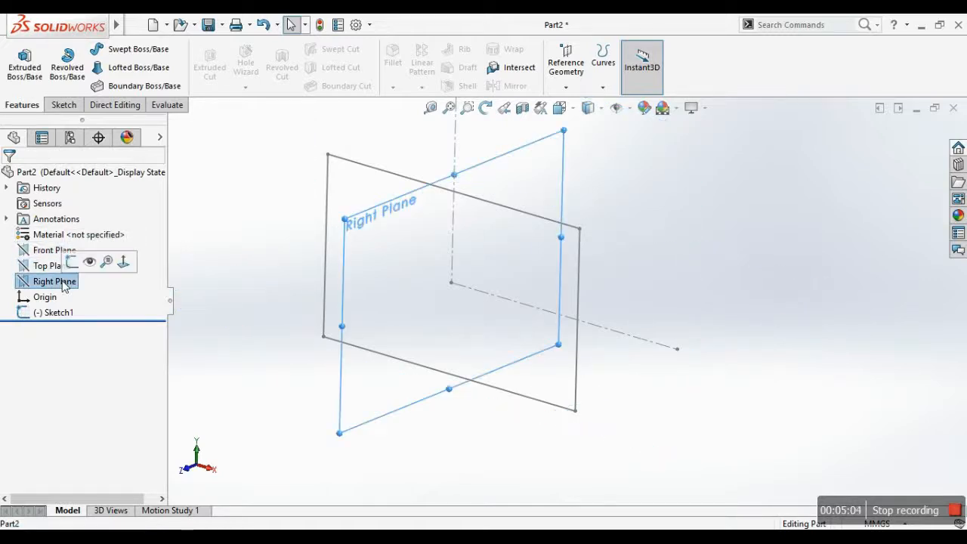
{"action": "left_click", "coordinate": [50, 250]}
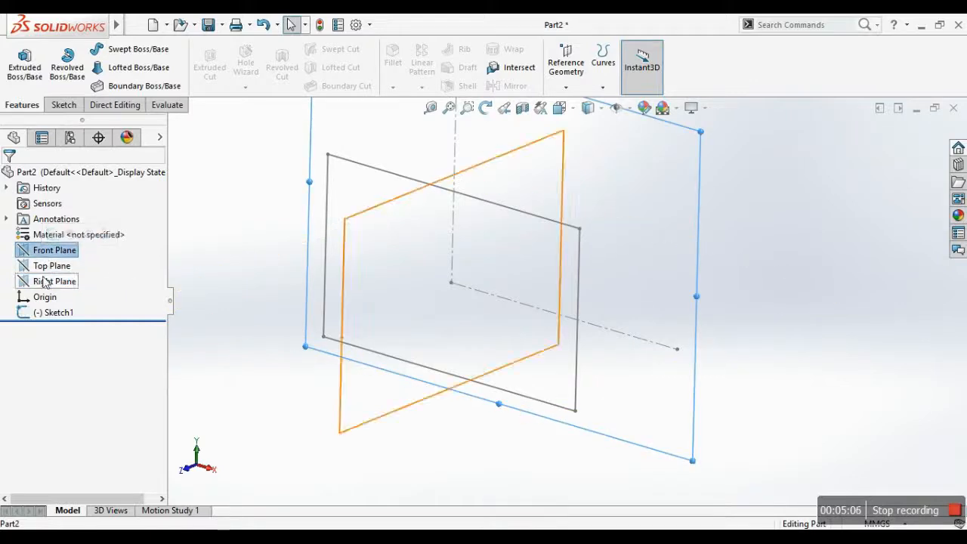
{"action": "left_click", "coordinate": [41, 266]}
{"action": "left_click", "coordinate": [45, 281]}
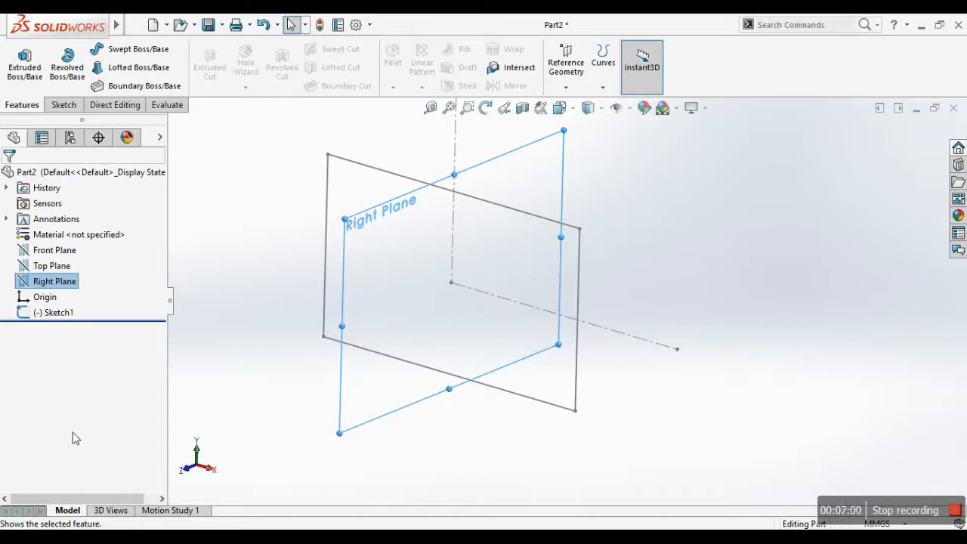
{"action": "left_click", "coordinate": [53, 250]}
{"action": "left_click", "coordinate": [53, 266]}
{"action": "left_click", "coordinate": [65, 284]}
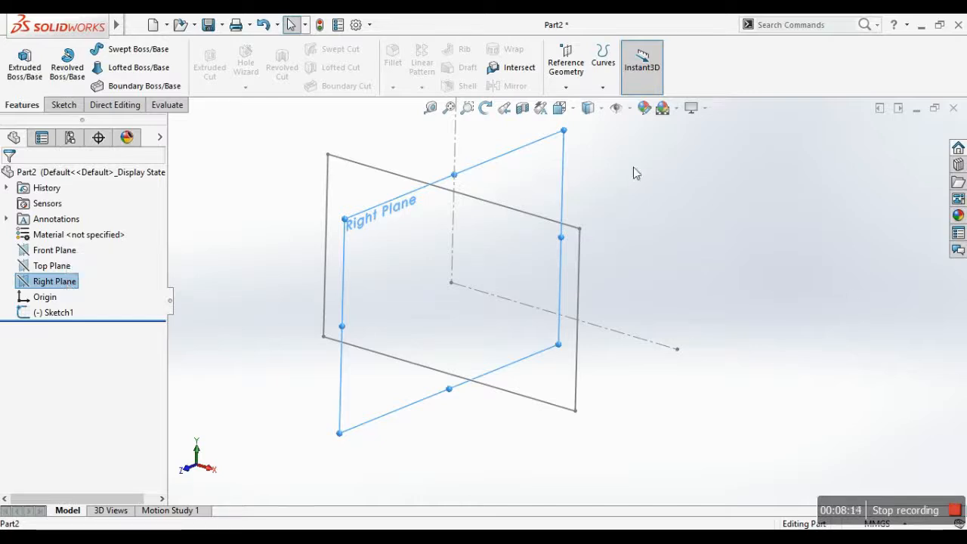
{"action": "scroll", "coordinate": [657, 214], "scroll_direction": "up", "scroll_amount": 1}
{"action": "key", "text": "f"}
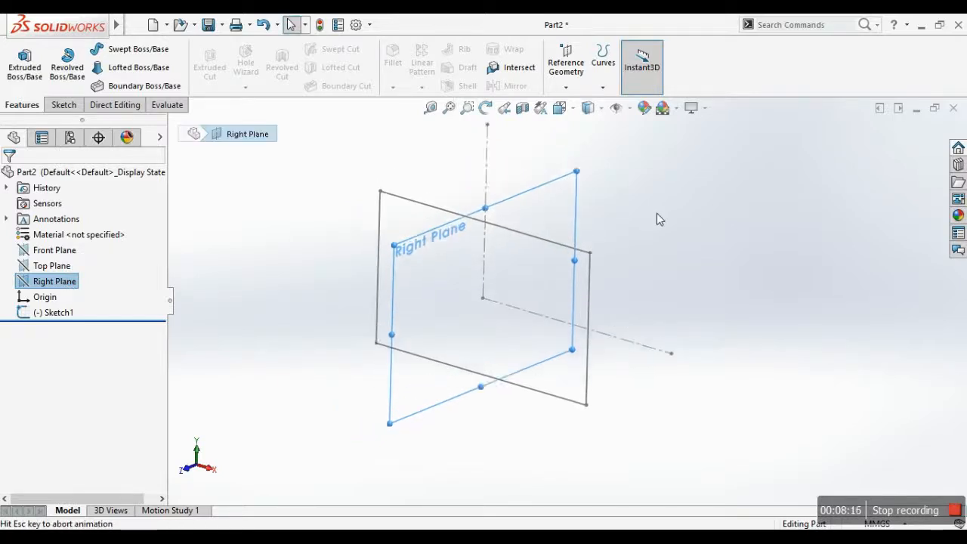
{"action": "left_click", "coordinate": [708, 235]}
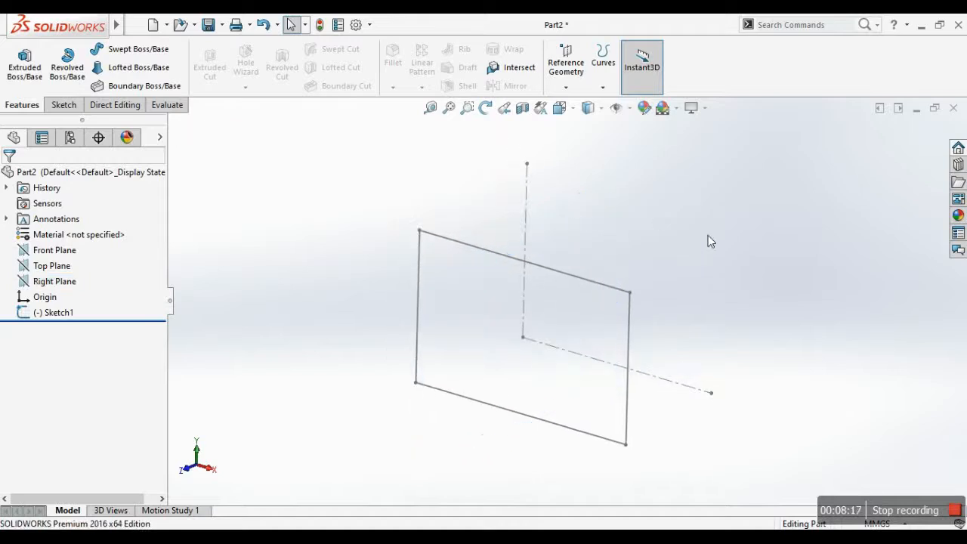
- Check the rectangle's top edge against the Front Plane that carries the sketch
{"action": "left_click", "coordinate": [473, 246]}
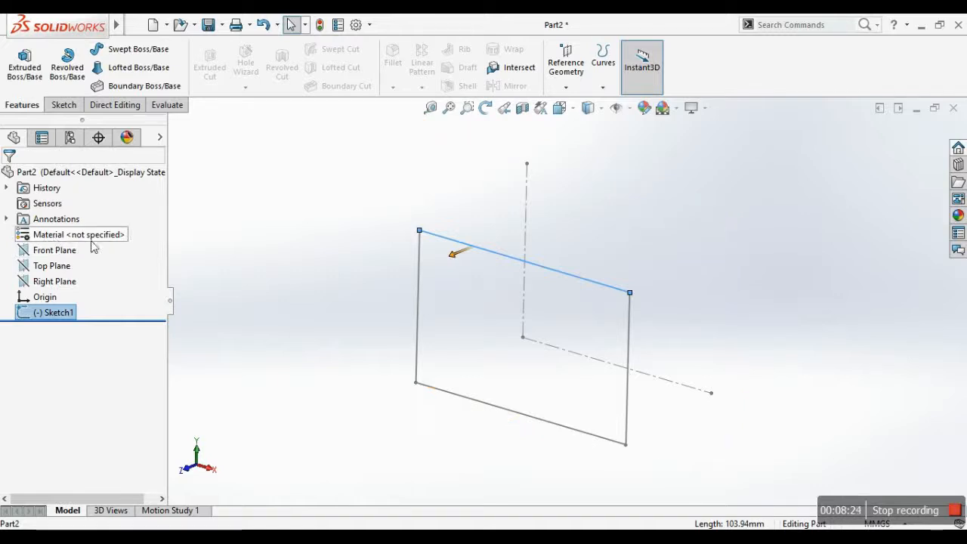
{"action": "left_click", "coordinate": [30, 254]}
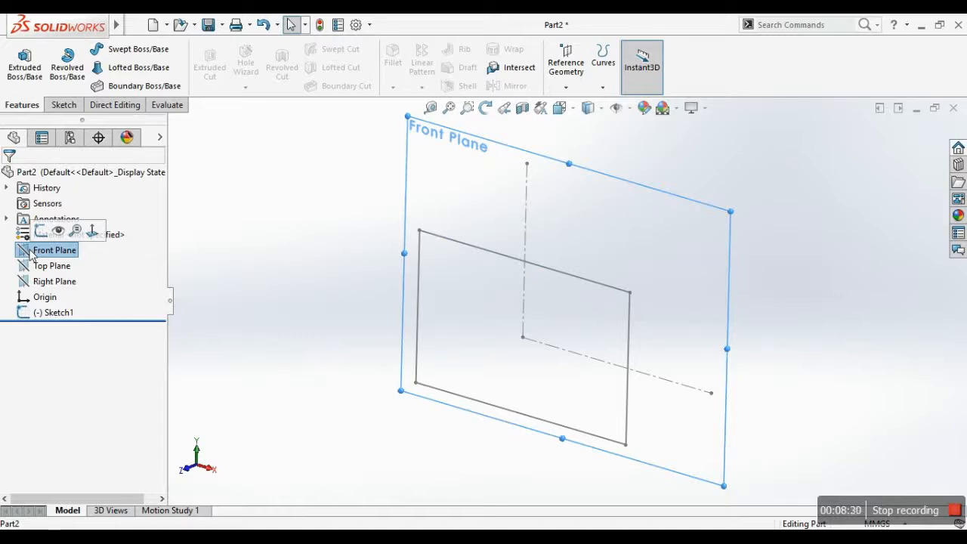
{"action": "left_click", "coordinate": [317, 202]}
{"action": "left_click", "coordinate": [56, 254]}
{"action": "left_click", "coordinate": [299, 251]}
{"action": "left_click", "coordinate": [537, 269]}
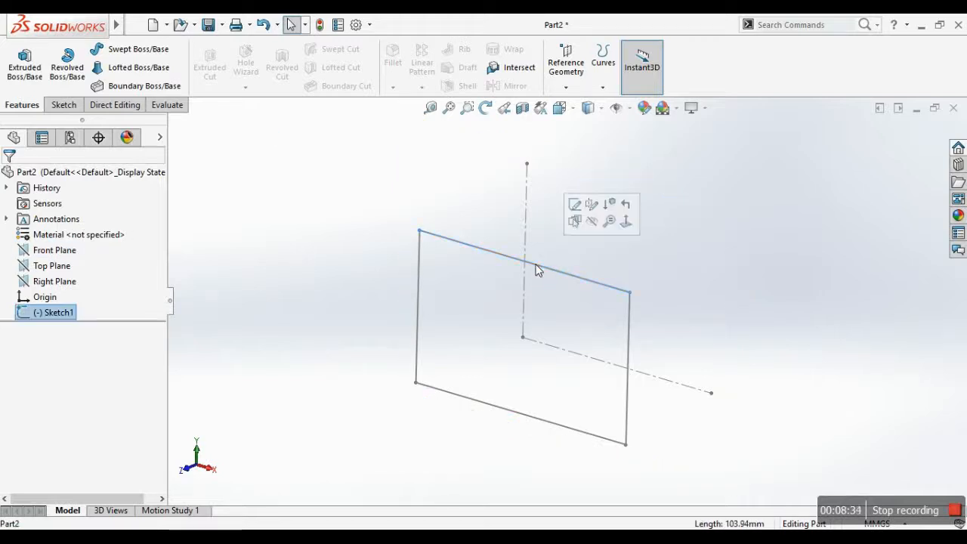
- Reopen the rectangle sketch for editing and dimension its top edge to 100 mm
{"action": "left_click", "coordinate": [68, 315]}
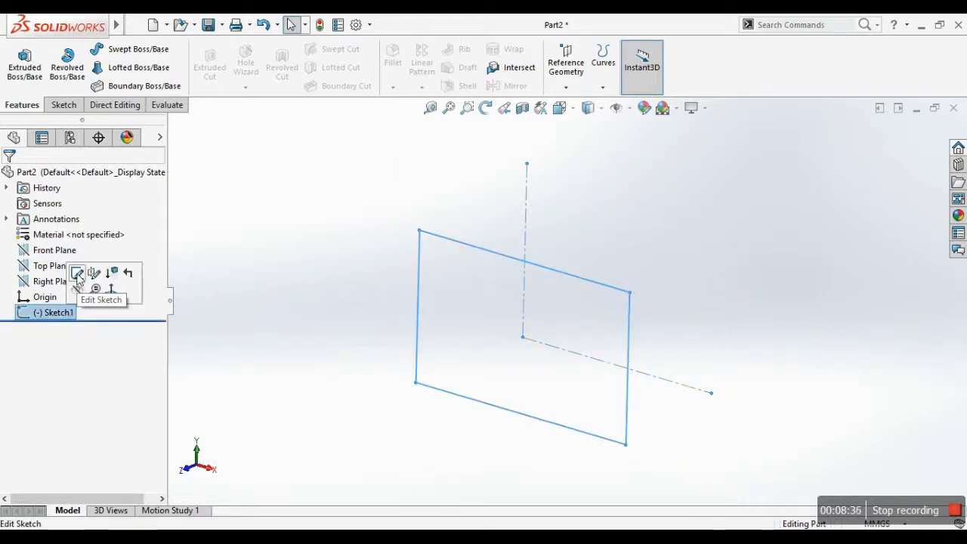
{"action": "left_click", "coordinate": [78, 272]}
{"action": "left_click", "coordinate": [58, 61]}
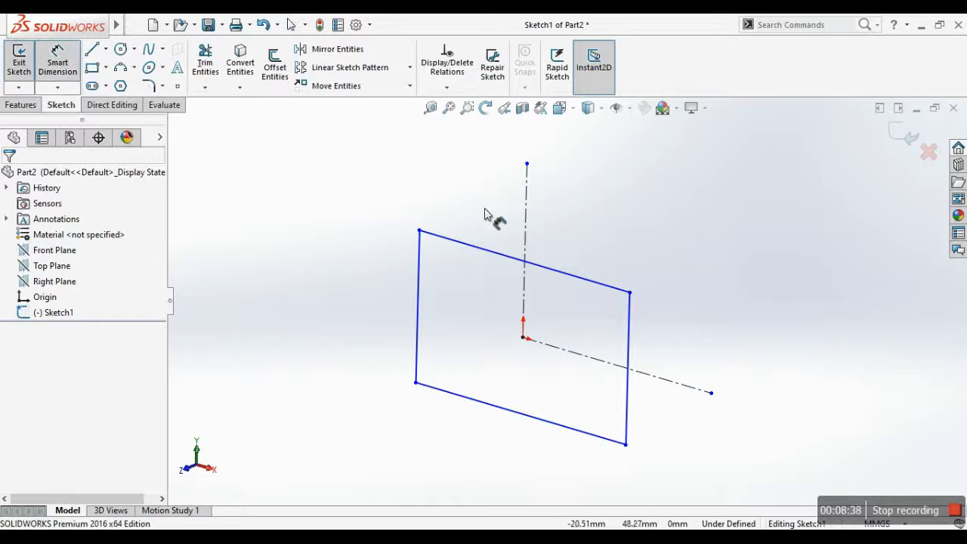
{"action": "left_click", "coordinate": [479, 247]}
{"action": "left_click", "coordinate": [488, 233]}
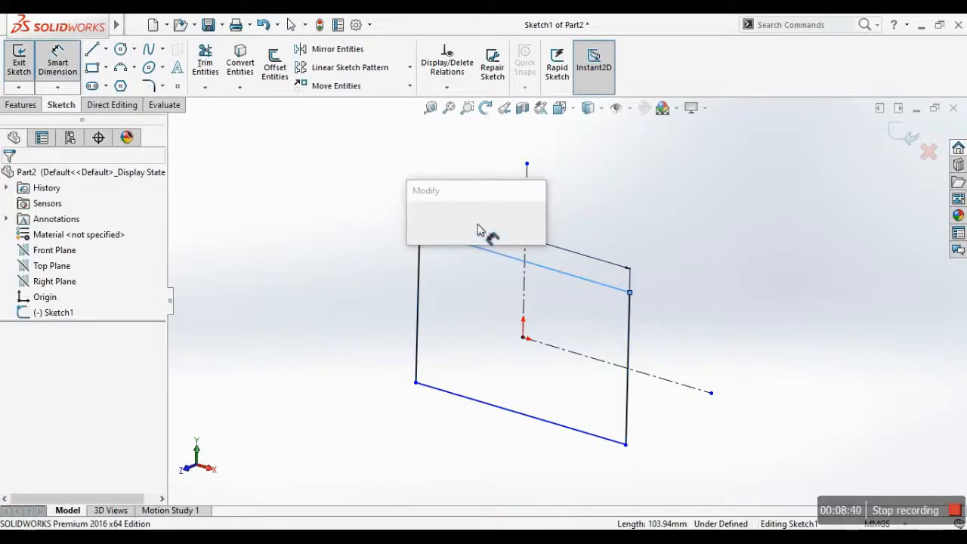
{"action": "type", "text": "100"}
{"action": "key", "text": "Return"}
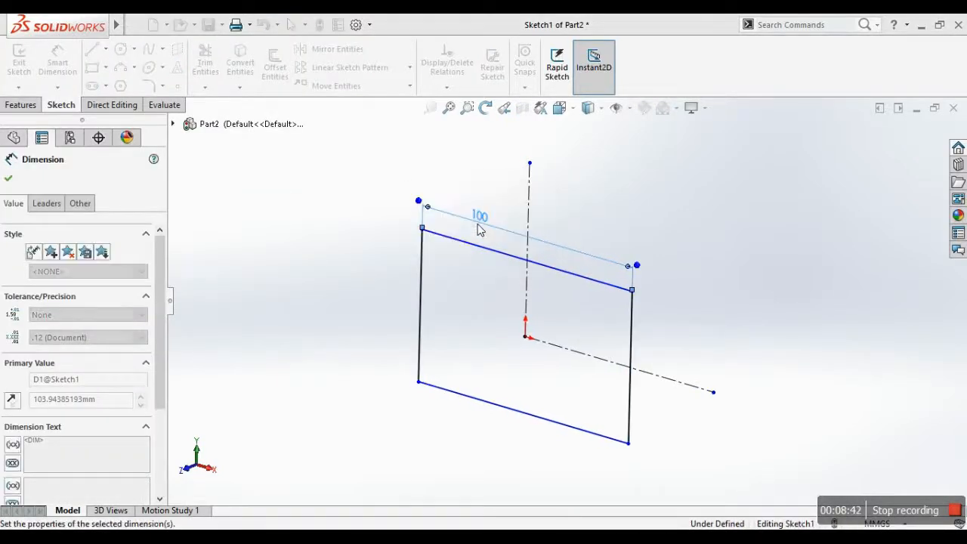
- Dimension the rectangle's right vertical edge to 60 mm and end the dimensioning
{"action": "left_click", "coordinate": [631, 327]}
{"action": "left_click", "coordinate": [669, 337]}
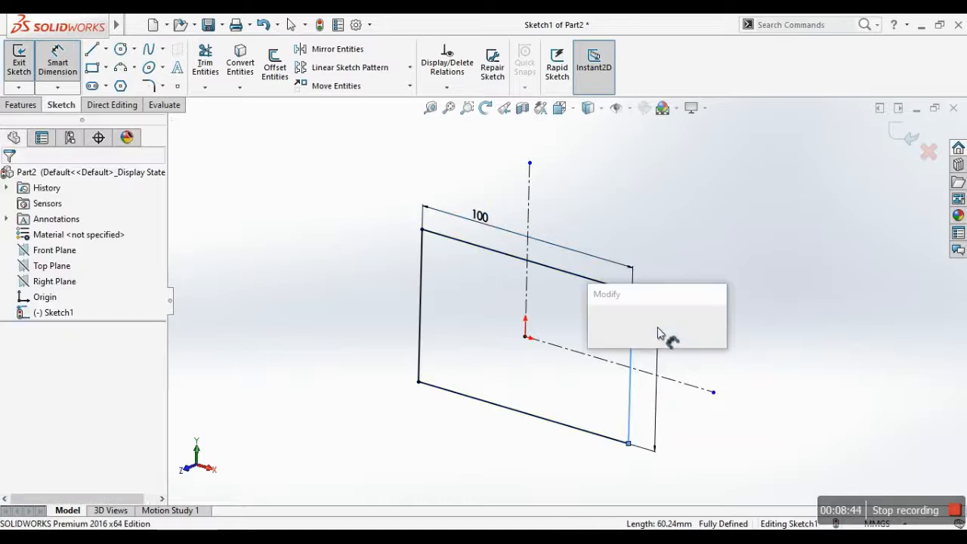
{"action": "type", "text": "60"}
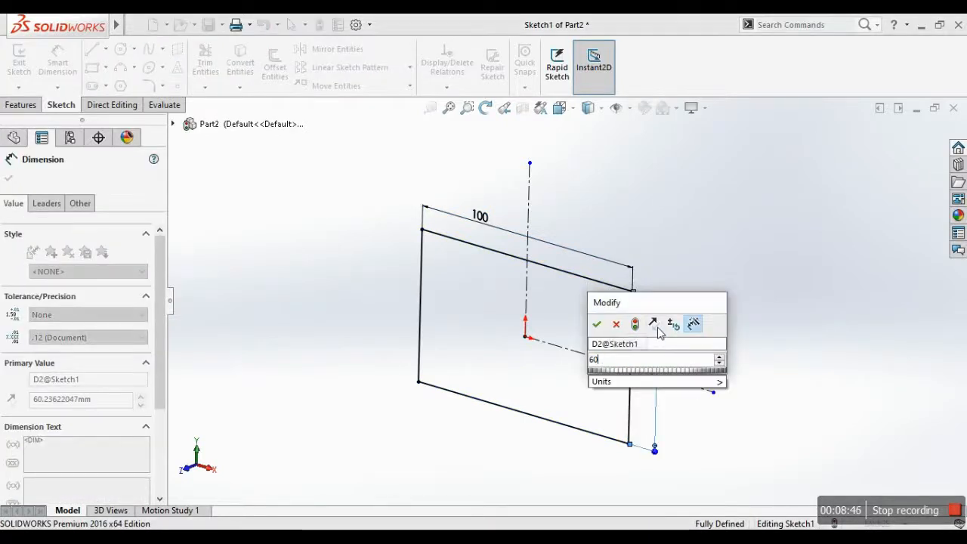
{"action": "key", "text": "Return"}
{"action": "key", "text": "Escape"}
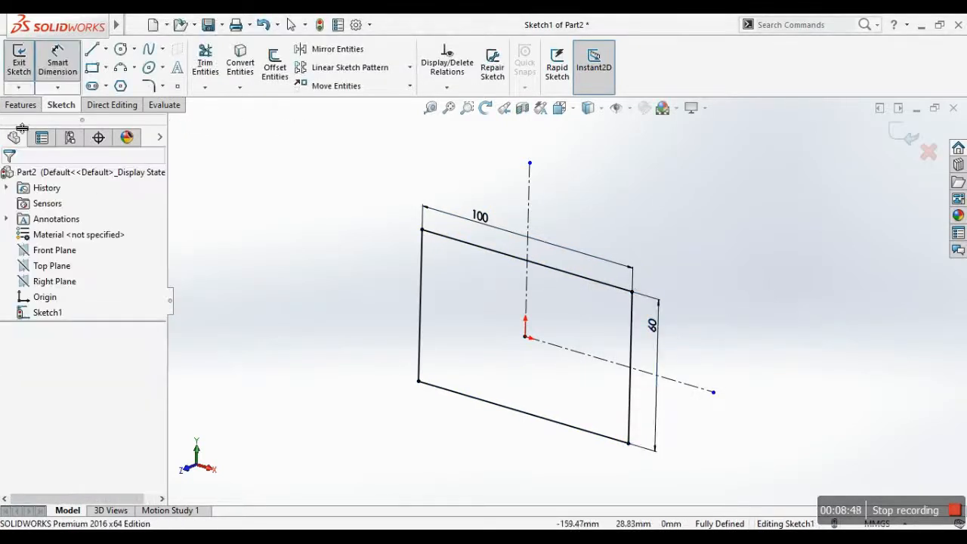
- Extrude the rectangle as a boss with the Mid Plane end condition and a depth of 100 mm
{"action": "left_click", "coordinate": [20, 105]}
{"action": "left_click", "coordinate": [21, 64]}
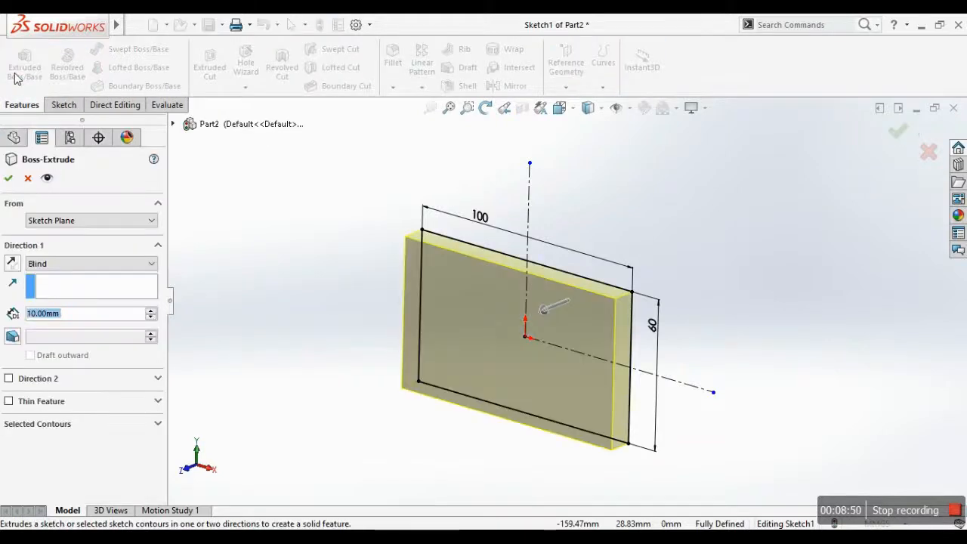
{"action": "left_click_drag", "start_coordinate": [545, 315], "coordinate": [760, 222]}
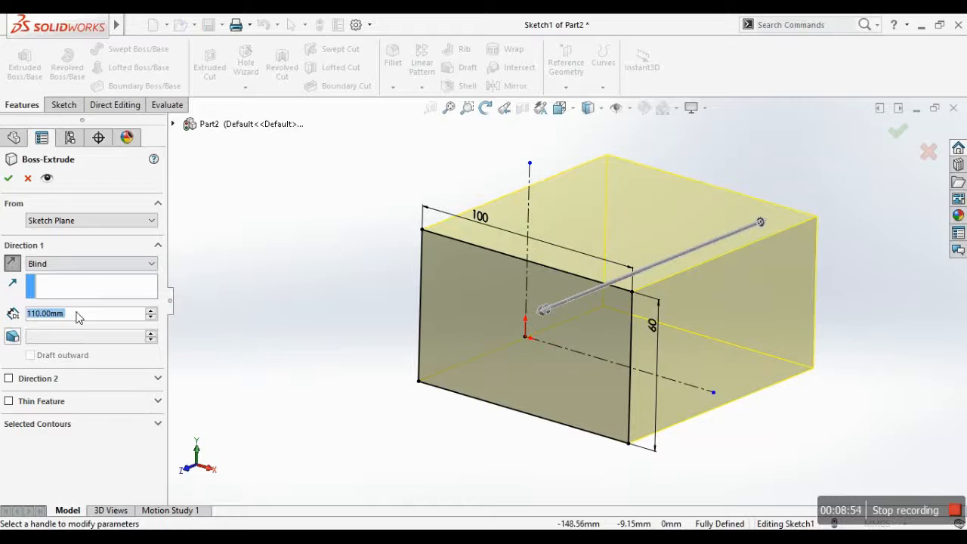
{"action": "key", "text": "BackSpace"}
{"action": "type", "text": "1"}
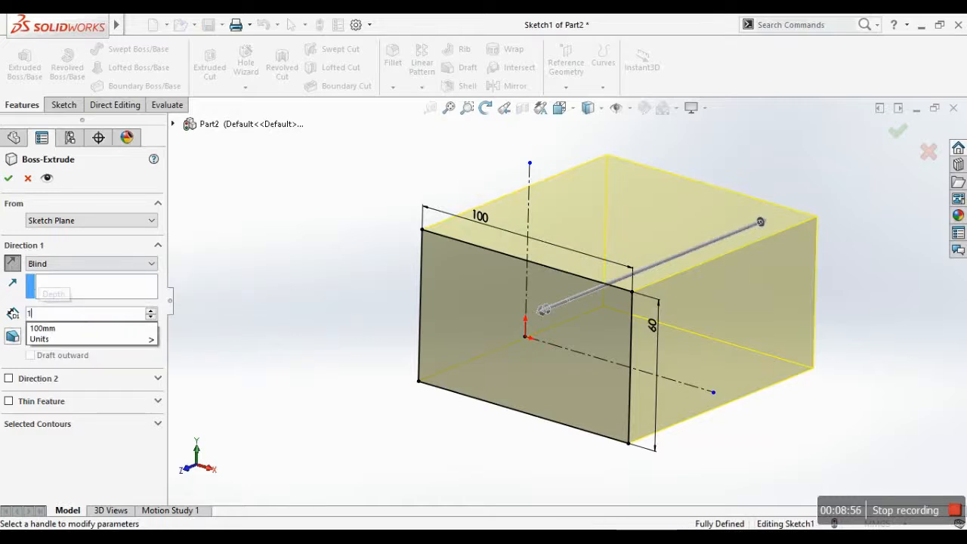
{"action": "left_click", "coordinate": [42, 328]}
{"action": "left_click", "coordinate": [89, 264]}
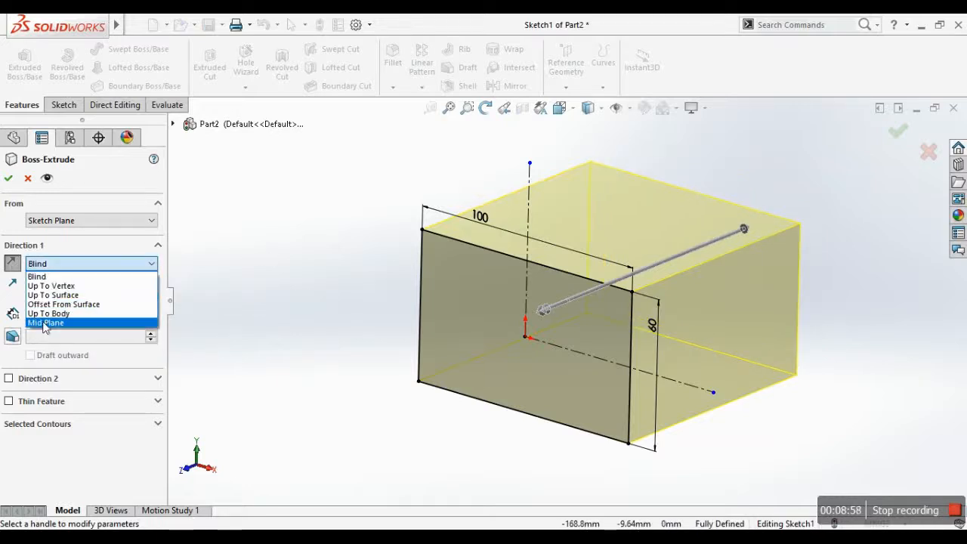
{"action": "left_click", "coordinate": [54, 321]}
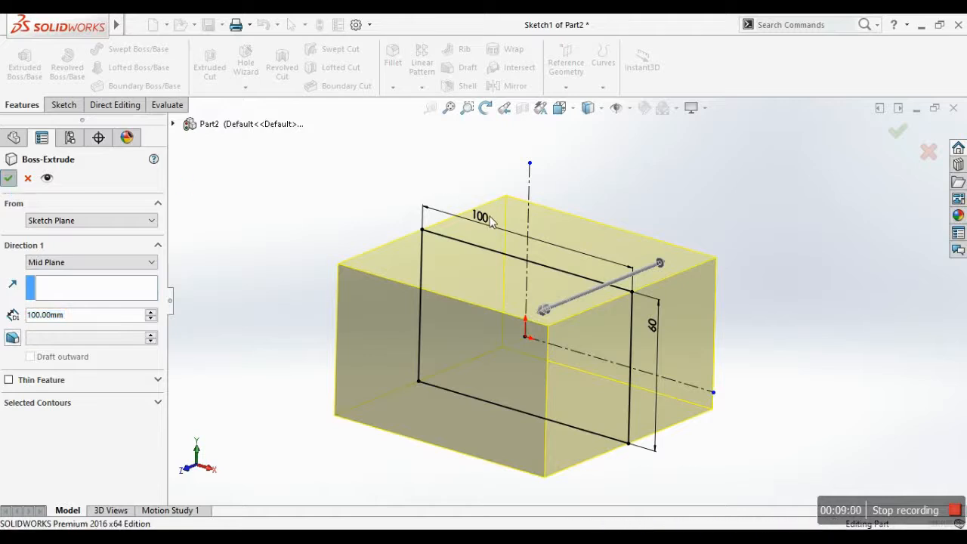
{"action": "key", "text": "Return"}
- Examine the extruded block from another angle and at different distances
{"action": "scroll", "coordinate": [751, 287], "scroll_direction": "up", "scroll_amount": 4}
{"action": "middle_click_drag", "start_coordinate": [751, 288], "coordinate": [740, 336]}
{"action": "scroll", "coordinate": [741, 336], "scroll_direction": "up", "scroll_amount": 2}
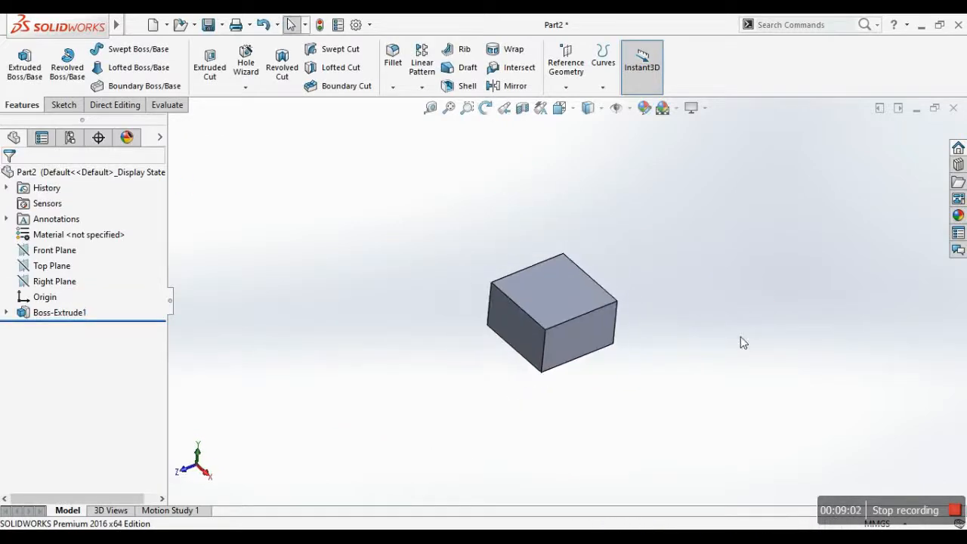
{"action": "key", "text": "f"}
{"action": "scroll", "coordinate": [861, 219], "scroll_direction": "up", "scroll_amount": 4}
{"action": "scroll", "coordinate": [846, 222], "scroll_direction": "down", "scroll_amount": 1}
{"action": "scroll", "coordinate": [843, 226], "scroll_direction": "down", "scroll_amount": 2}
{"action": "scroll", "coordinate": [838, 233], "scroll_direction": "up", "scroll_amount": 2}
{"action": "scroll", "coordinate": [756, 326], "scroll_direction": "down", "scroll_amount": 1}
{"action": "scroll", "coordinate": [378, 347], "scroll_direction": "up", "scroll_amount": 1}
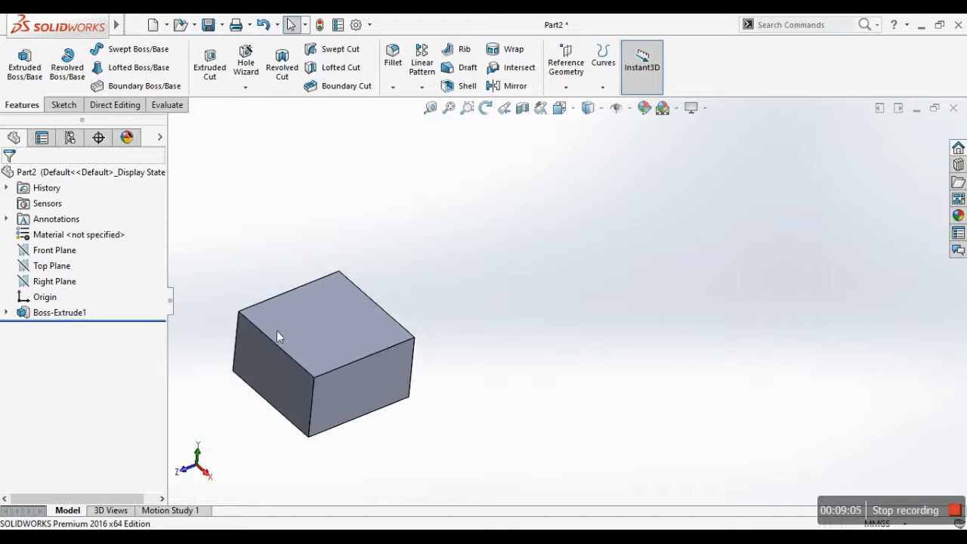
{"action": "left_click", "coordinate": [49, 266]}
{"action": "left_click", "coordinate": [62, 242]}
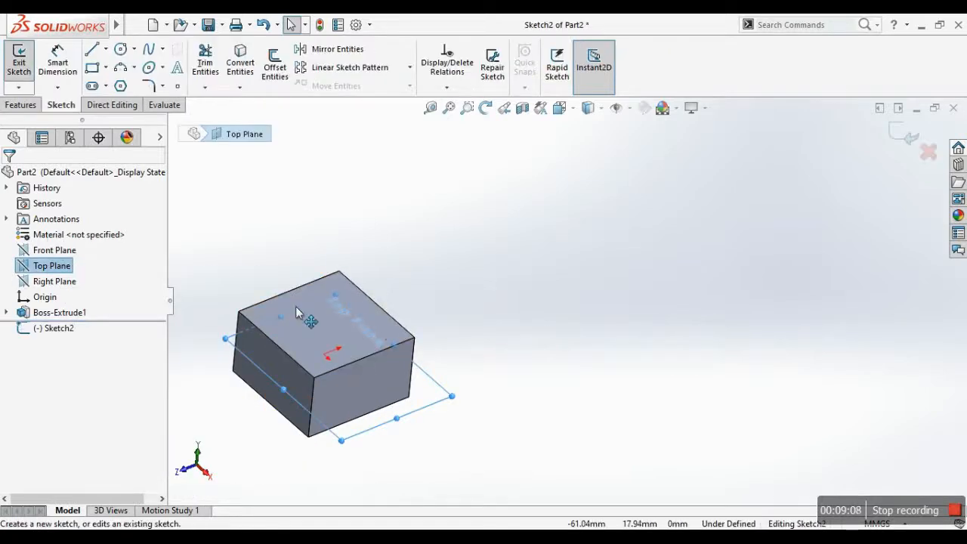
{"action": "left_click", "coordinate": [929, 151]}
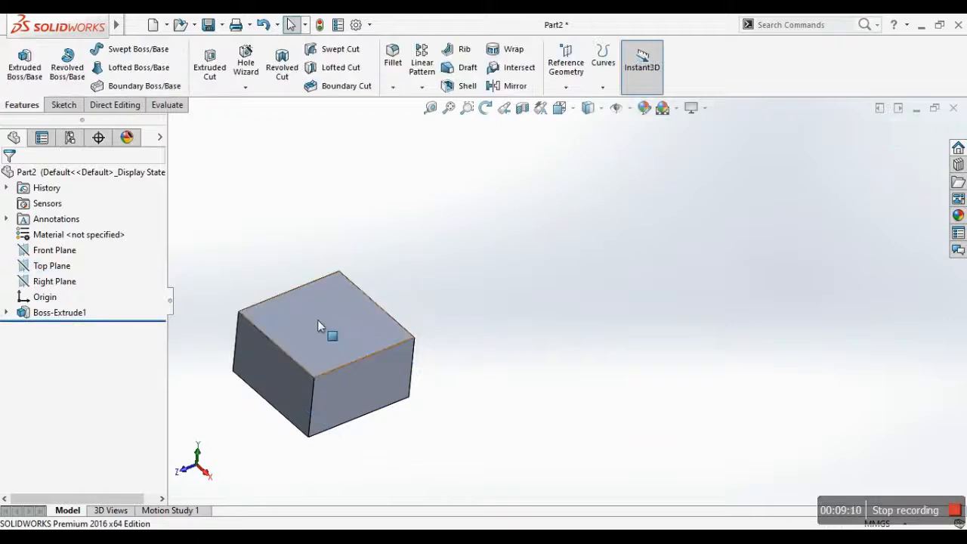
- Start a sketch on the block's top face and draw a circle about 49 mm in diameter centred on the origin
{"action": "left_click", "coordinate": [317, 320]}
{"action": "left_click", "coordinate": [374, 277]}
{"action": "key", "text": "c"}
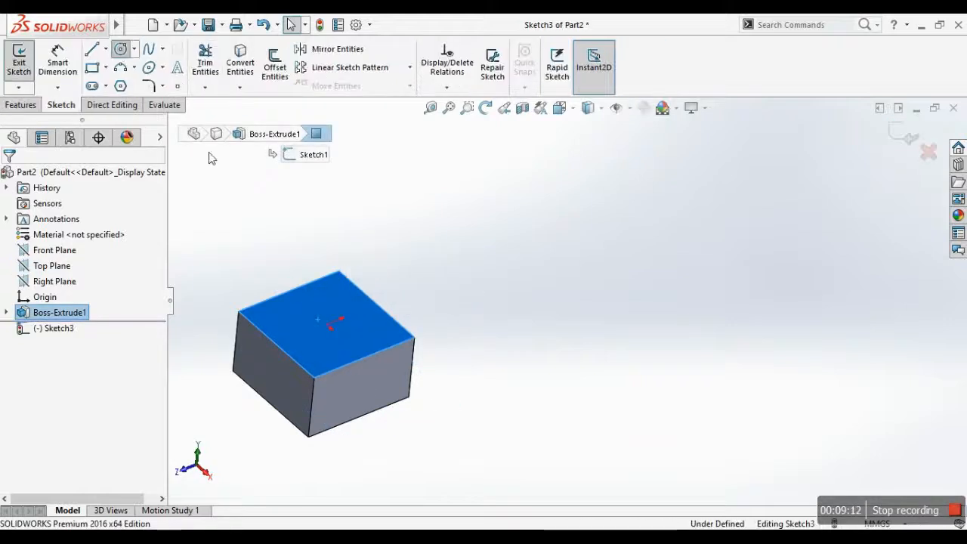
{"action": "left_click_drag", "start_coordinate": [327, 325], "coordinate": [352, 336]}
{"action": "left_click", "coordinate": [9, 178]}
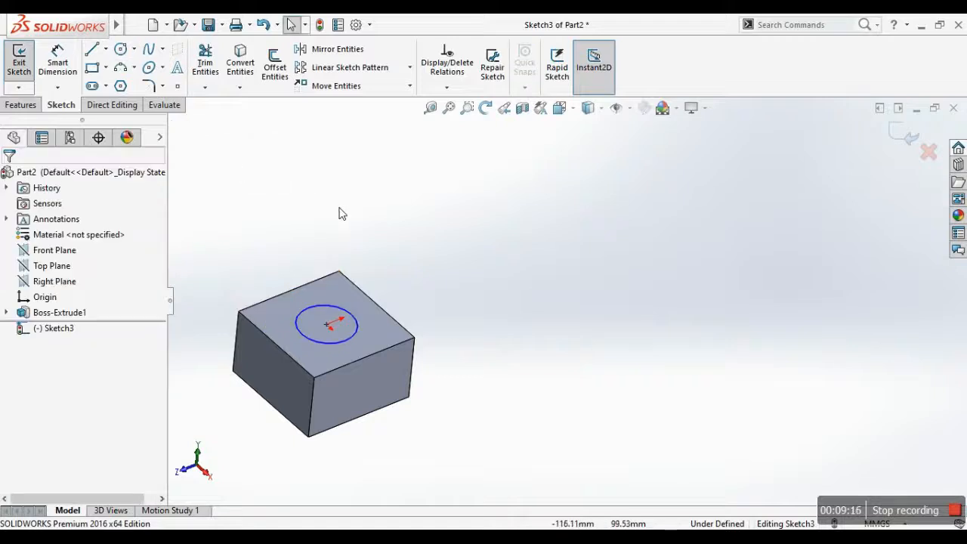
- Dimension the circle's diameter to 50 mm
{"action": "left_click", "coordinate": [58, 63]}
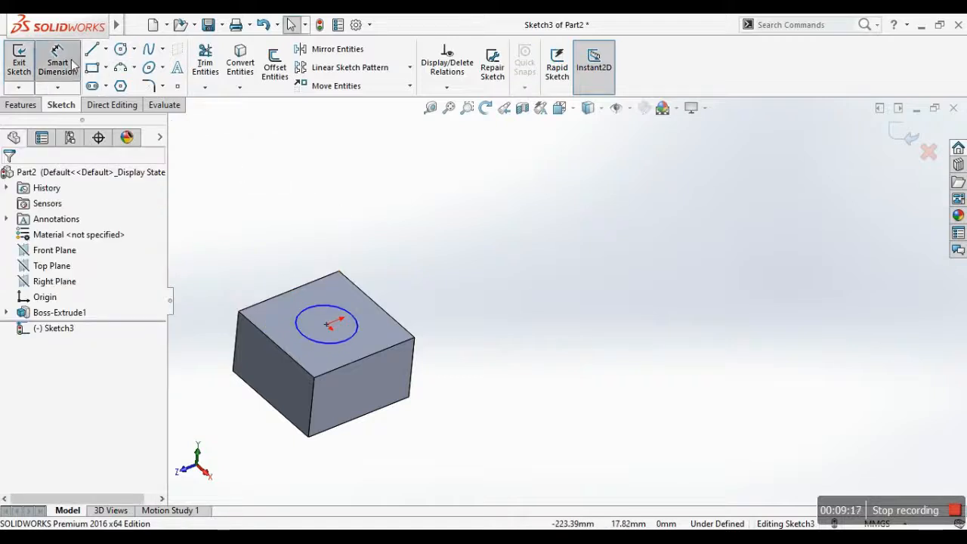
{"action": "left_click", "coordinate": [344, 306]}
{"action": "left_click", "coordinate": [505, 251]}
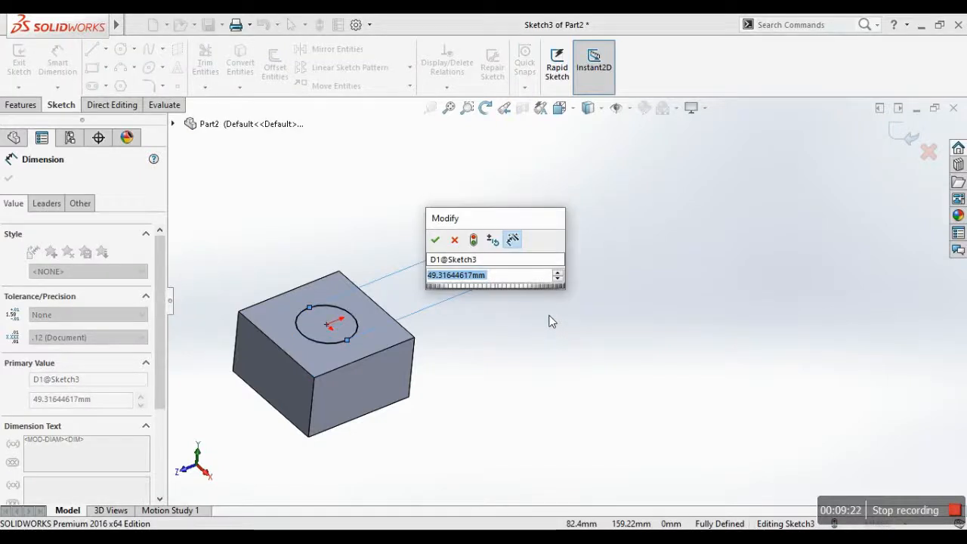
{"action": "type", "text": "50"}
{"action": "key", "text": "Return"}
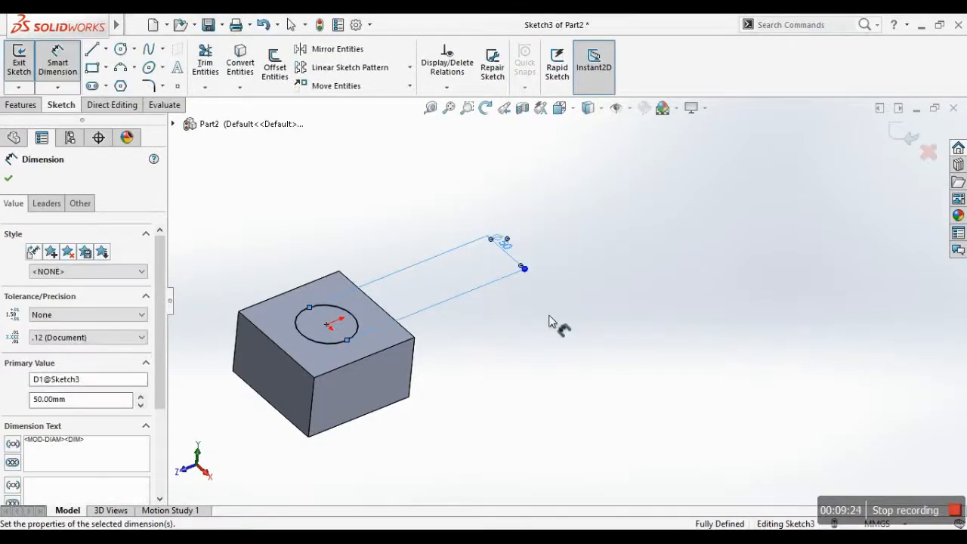
{"action": "scroll", "coordinate": [332, 318], "scroll_direction": "up", "scroll_amount": 5}
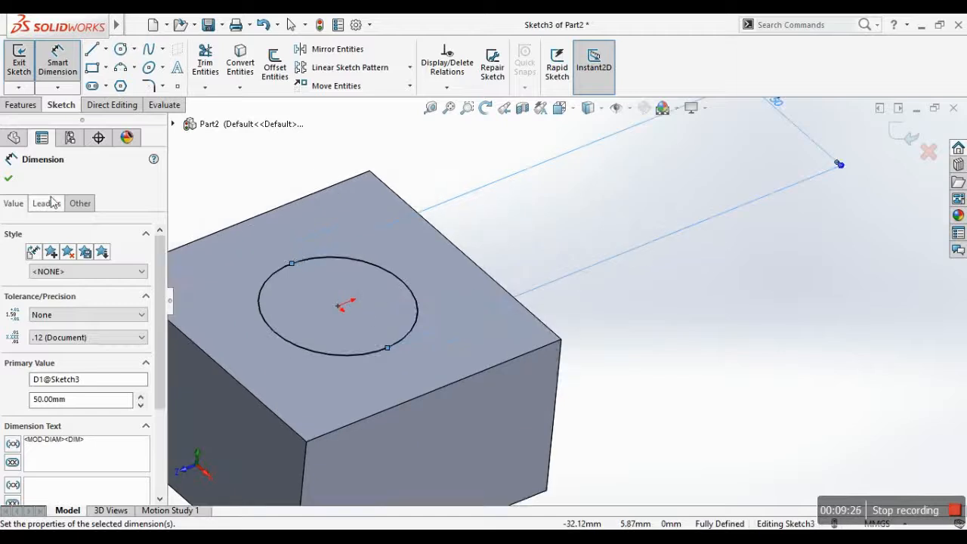
{"action": "left_click", "coordinate": [10, 179]}
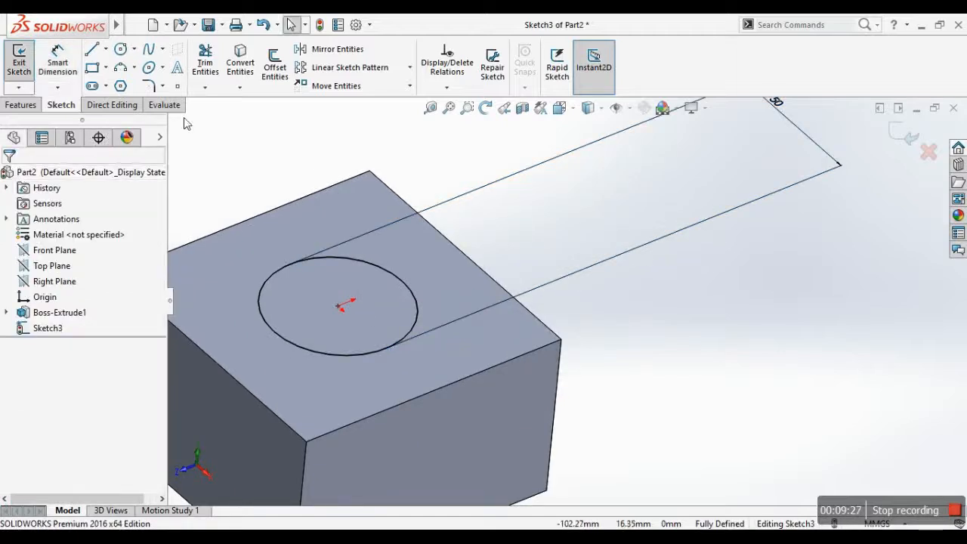
- Offset the 50 mm circle inward by 5 mm using Offset Entities with the direction reversed
{"action": "left_click", "coordinate": [314, 258]}
{"action": "left_click", "coordinate": [274, 67]}
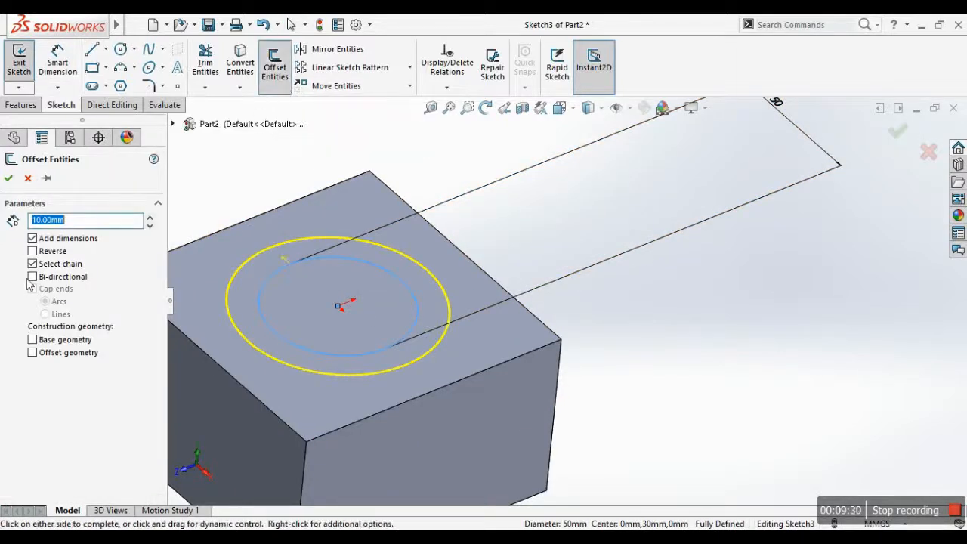
{"action": "left_click", "coordinate": [41, 255]}
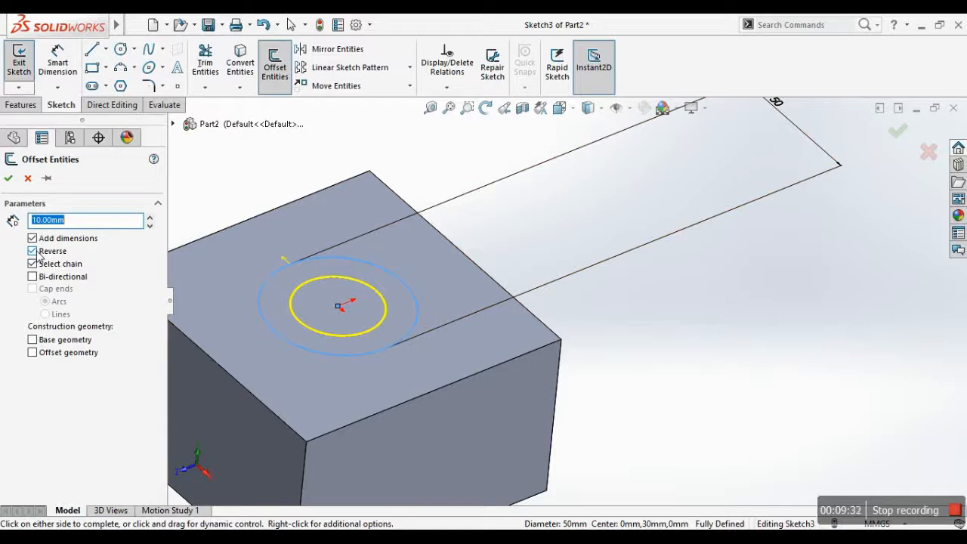
{"action": "key", "text": "Return"}
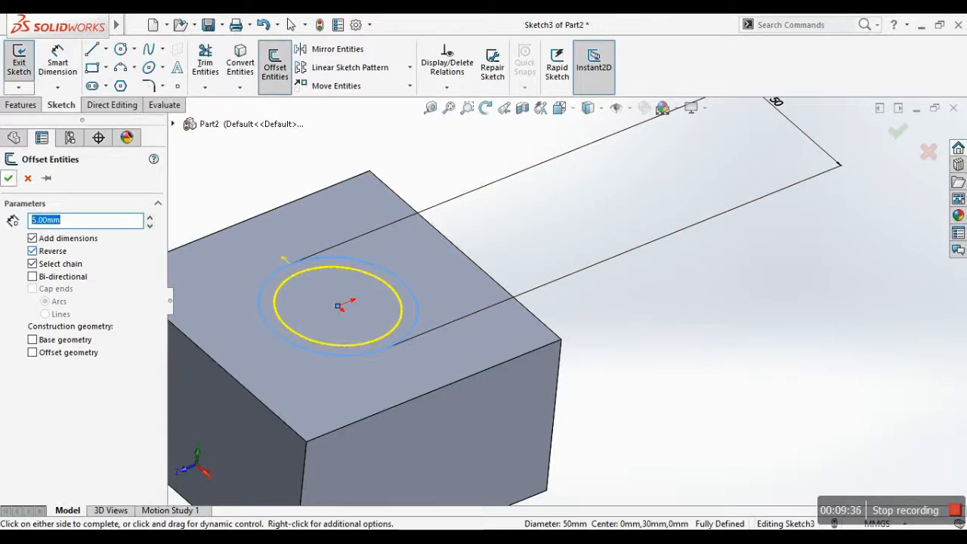
{"action": "left_click", "coordinate": [8, 178]}
- Extrude the ring between the two circles upward 100 mm Blind, with merging of the result turned off
{"action": "left_click", "coordinate": [22, 104]}
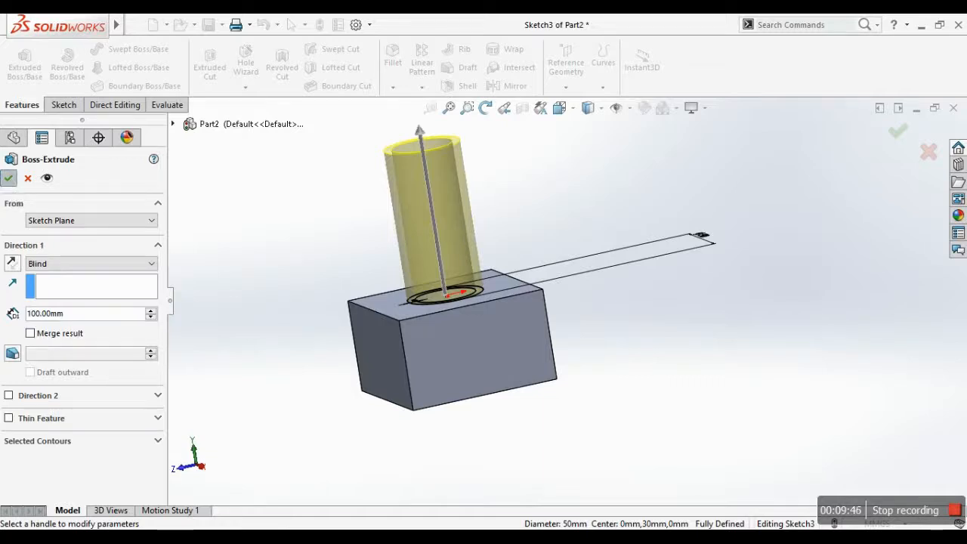
{"action": "left_click", "coordinate": [8, 178]}
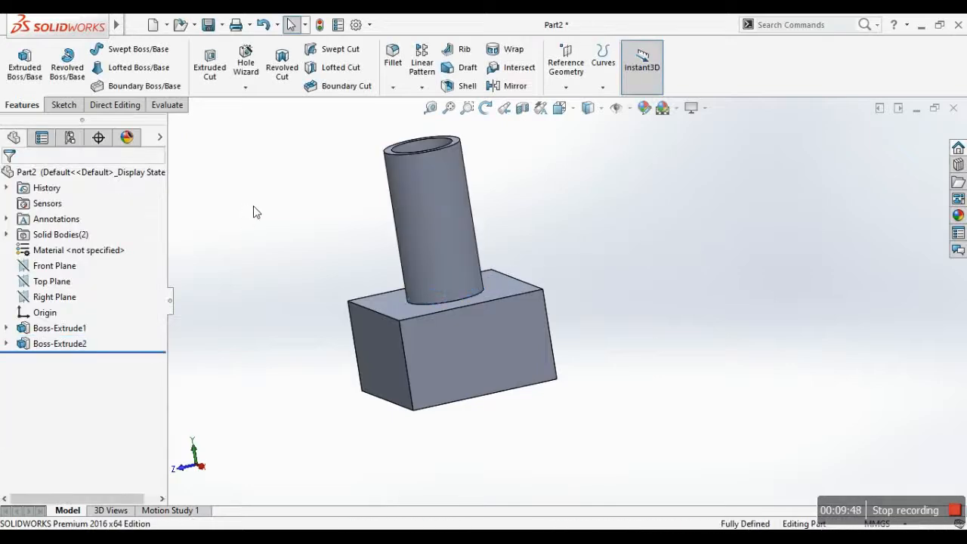
- Highlight a side face of the block and the tube's outer face in turn to compare the two bodies, then clear the selection
{"action": "middle_click_drag", "start_coordinate": [625, 204], "coordinate": [586, 351]}
{"action": "scroll", "coordinate": [441, 279], "scroll_direction": "down", "scroll_amount": 3}
{"action": "middle_click_drag", "start_coordinate": [441, 280], "coordinate": [420, 205]}
{"action": "left_click", "coordinate": [562, 419]}
{"action": "middle_click_drag", "start_coordinate": [598, 371], "coordinate": [539, 413]}
{"action": "scroll", "coordinate": [539, 413], "scroll_direction": "up", "scroll_amount": 3}
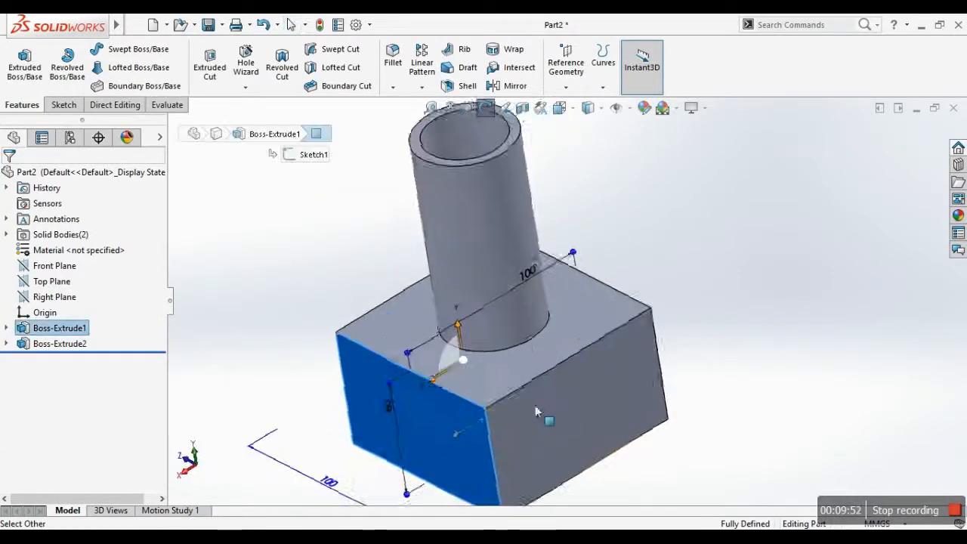
{"action": "scroll", "coordinate": [550, 236], "scroll_direction": "down", "scroll_amount": 3}
{"action": "left_click", "coordinate": [433, 261]}
{"action": "middle_click_drag", "start_coordinate": [433, 261], "coordinate": [508, 234]}
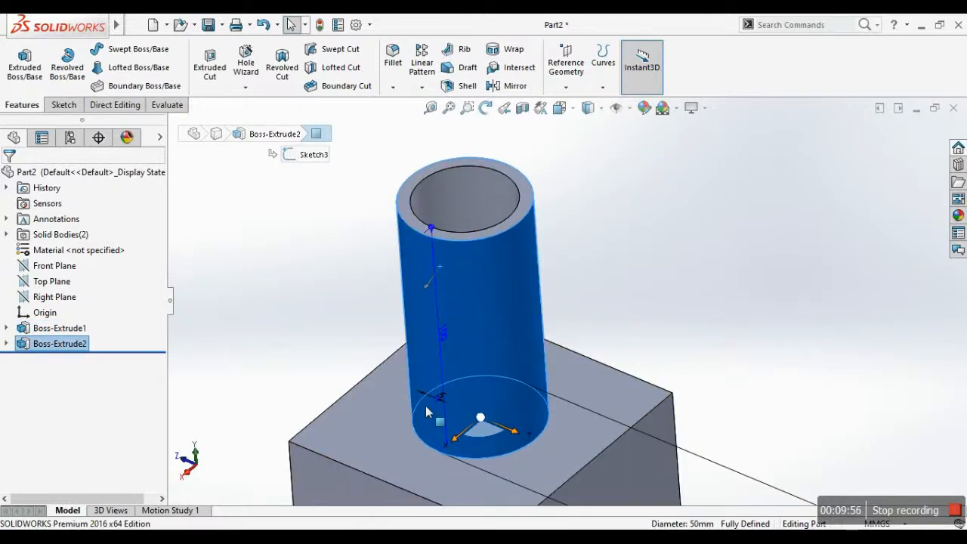
{"action": "scroll", "coordinate": [427, 412], "scroll_direction": "up", "scroll_amount": 5}
{"action": "scroll", "coordinate": [718, 353], "scroll_direction": "down", "scroll_amount": 3}
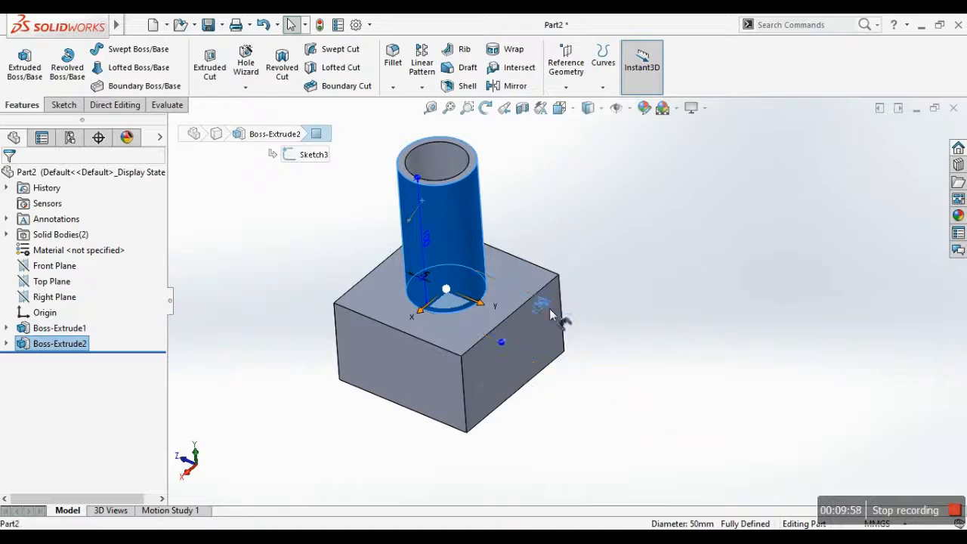
{"action": "left_click", "coordinate": [506, 293]}
{"action": "left_click", "coordinate": [607, 389]}
- Examine the tube and its junction with the block's top face from several angles
{"action": "scroll", "coordinate": [453, 212], "scroll_direction": "down", "scroll_amount": 3}
{"action": "middle_click_drag", "start_coordinate": [496, 257], "coordinate": [517, 201]}
{"action": "scroll", "coordinate": [519, 207], "scroll_direction": "up", "scroll_amount": 2}
{"action": "scroll", "coordinate": [518, 202], "scroll_direction": "up", "scroll_amount": 2}
{"action": "middle_click_drag", "start_coordinate": [629, 283], "coordinate": [602, 322]}
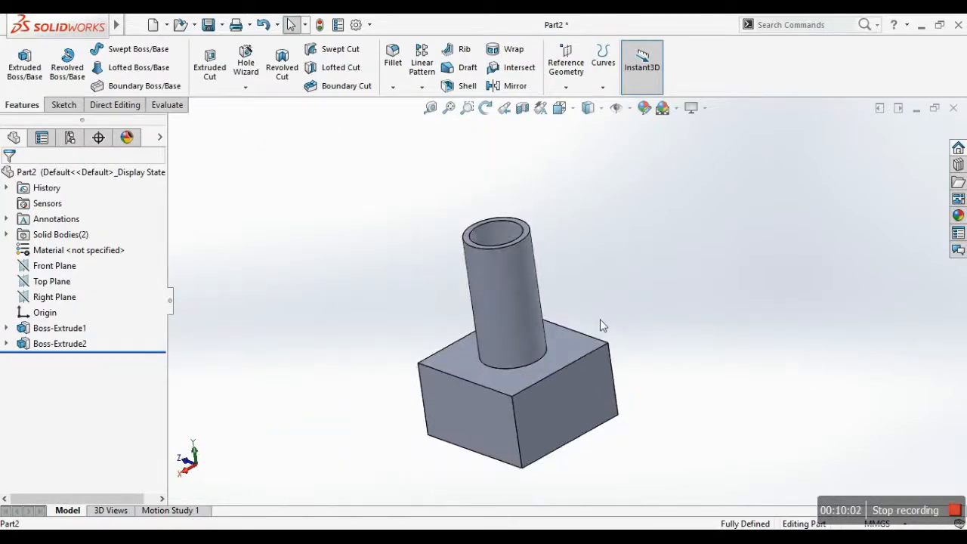
{"action": "scroll", "coordinate": [597, 323], "scroll_direction": "down", "scroll_amount": 3}
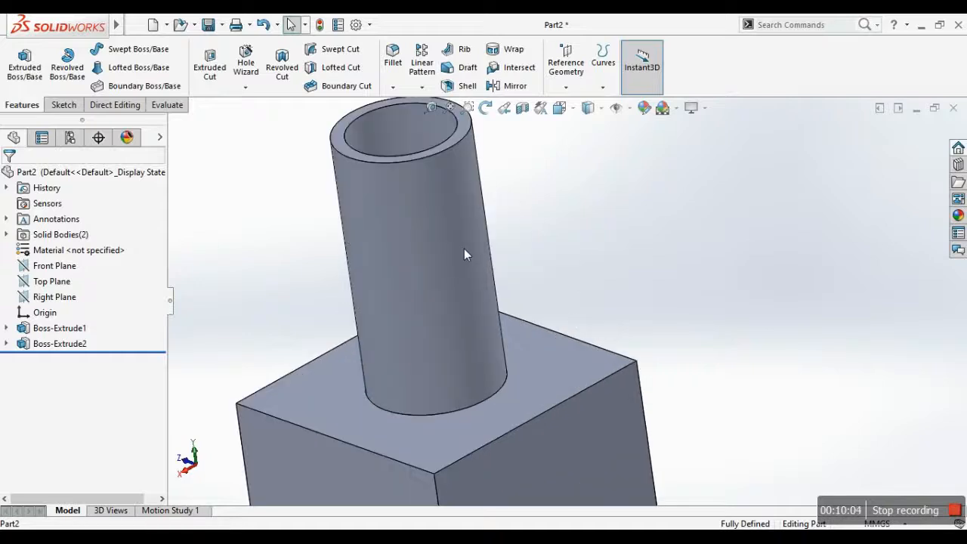
{"action": "scroll", "coordinate": [464, 249], "scroll_direction": "up", "scroll_amount": 5}
{"action": "scroll", "coordinate": [658, 352], "scroll_direction": "down", "scroll_amount": 3}
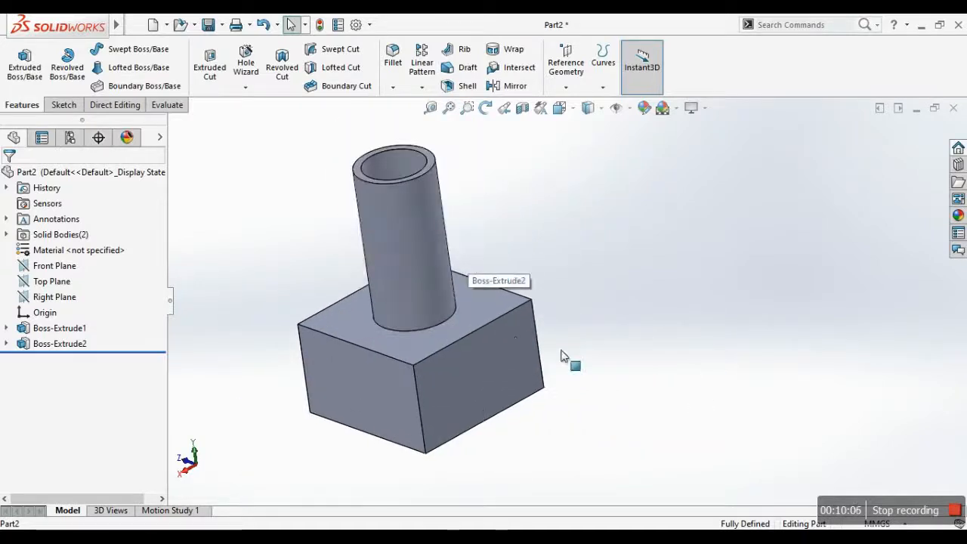
{"action": "middle_click_drag", "start_coordinate": [561, 351], "coordinate": [506, 374]}
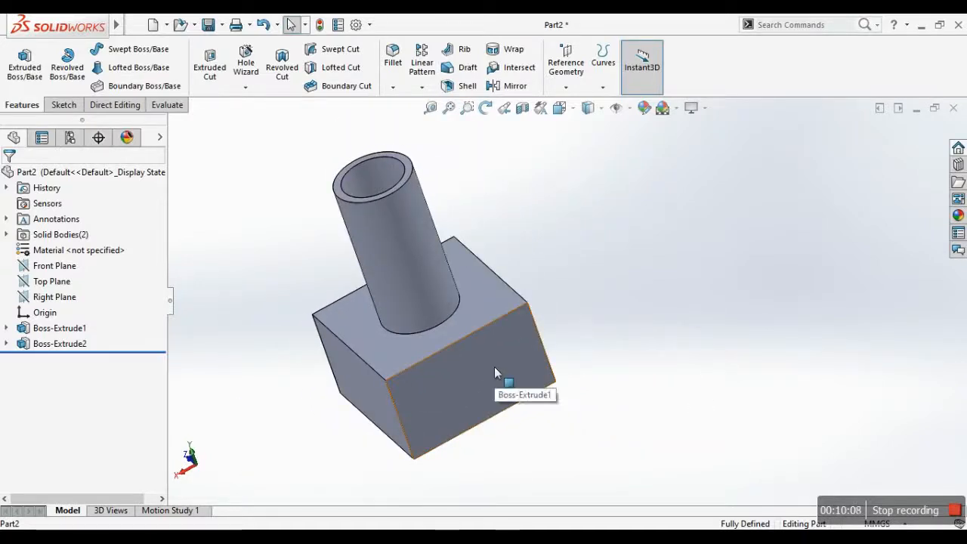
- Examine the block's side faces and the tube standing on it from several angles and distances
{"action": "scroll", "coordinate": [495, 366], "scroll_direction": "down", "scroll_amount": 1}
{"action": "middle_click_drag", "start_coordinate": [495, 366], "coordinate": [506, 303]}
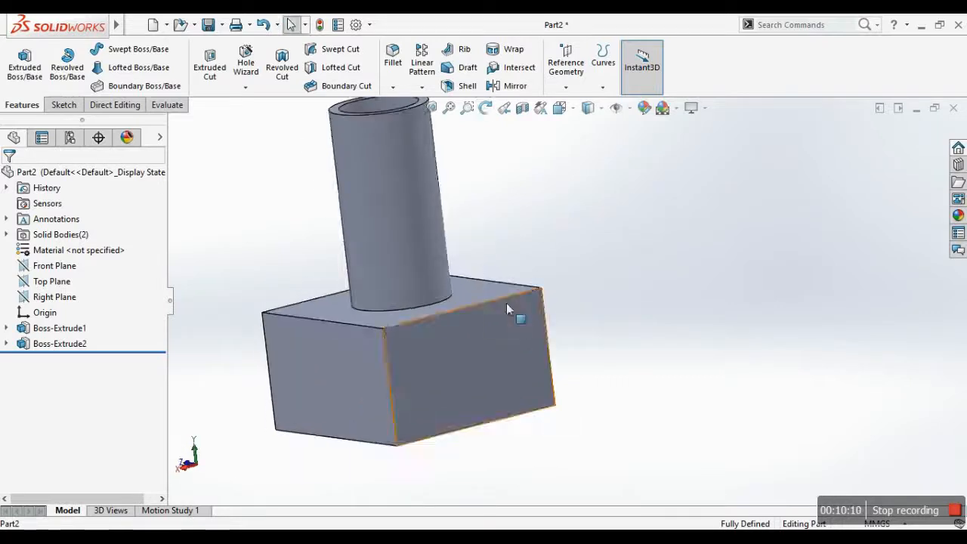
{"action": "scroll", "coordinate": [486, 381], "scroll_direction": "down", "scroll_amount": 2}
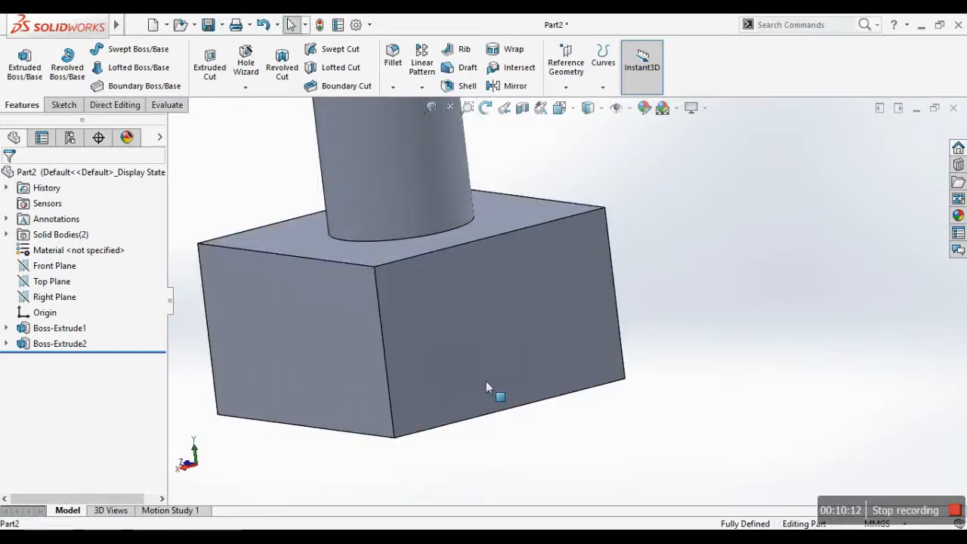
{"action": "middle_click_drag", "start_coordinate": [509, 334], "coordinate": [501, 353]}
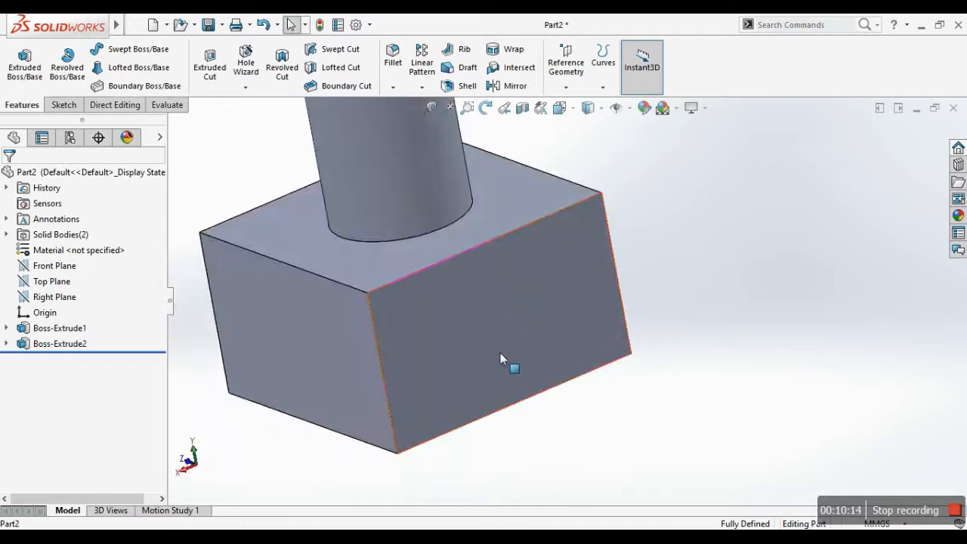
{"action": "scroll", "coordinate": [501, 353], "scroll_direction": "up", "scroll_amount": 5}
{"action": "scroll", "coordinate": [528, 272], "scroll_direction": "down", "scroll_amount": 5}
{"action": "middle_click_drag", "start_coordinate": [526, 173], "coordinate": [507, 229]}
{"action": "scroll", "coordinate": [507, 229], "scroll_direction": "up", "scroll_amount": 5}
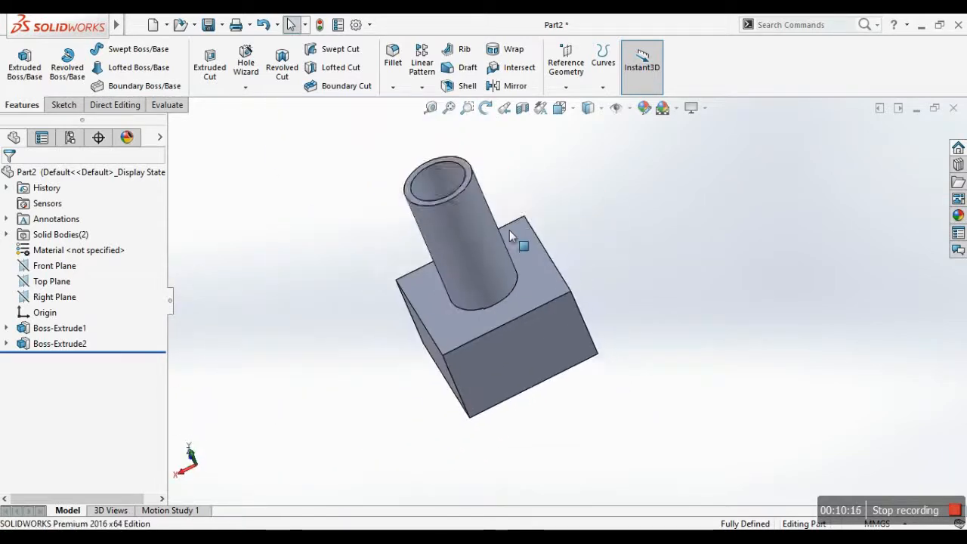
{"action": "scroll", "coordinate": [531, 268], "scroll_direction": "down", "scroll_amount": 3}
{"action": "middle_click_drag", "start_coordinate": [467, 200], "coordinate": [489, 208]}
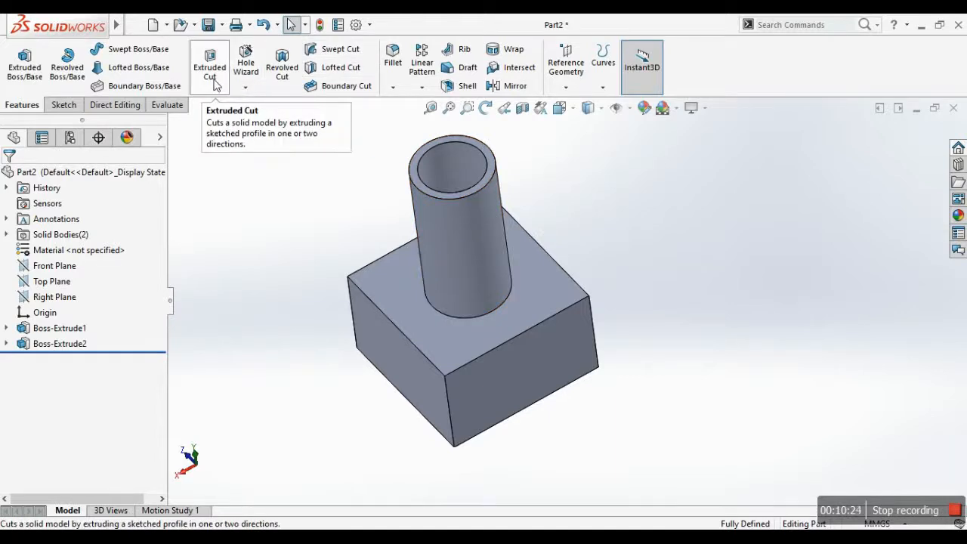
{"action": "middle_click_drag", "start_coordinate": [572, 274], "coordinate": [583, 210]}
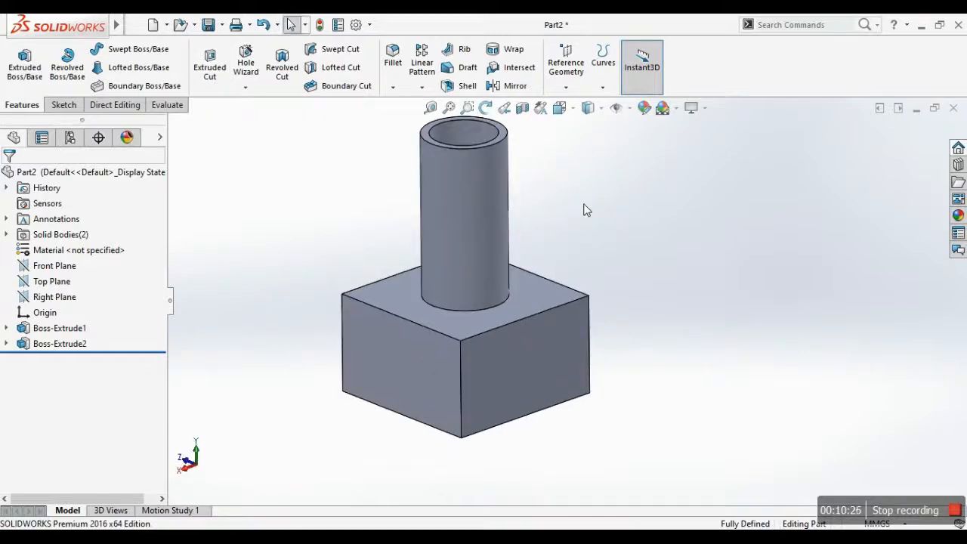
{"action": "middle_click_drag", "start_coordinate": [574, 270], "coordinate": [561, 313]}
{"action": "scroll", "coordinate": [561, 313], "scroll_direction": "up", "scroll_amount": 3}
{"action": "left_click", "coordinate": [216, 76]}
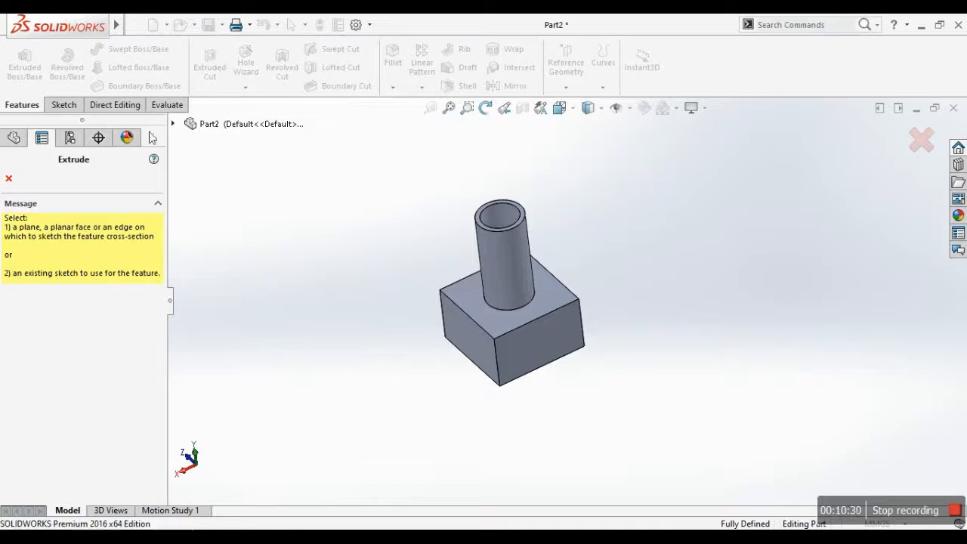
{"action": "left_click", "coordinate": [9, 179]}
{"action": "left_click", "coordinate": [207, 75]}
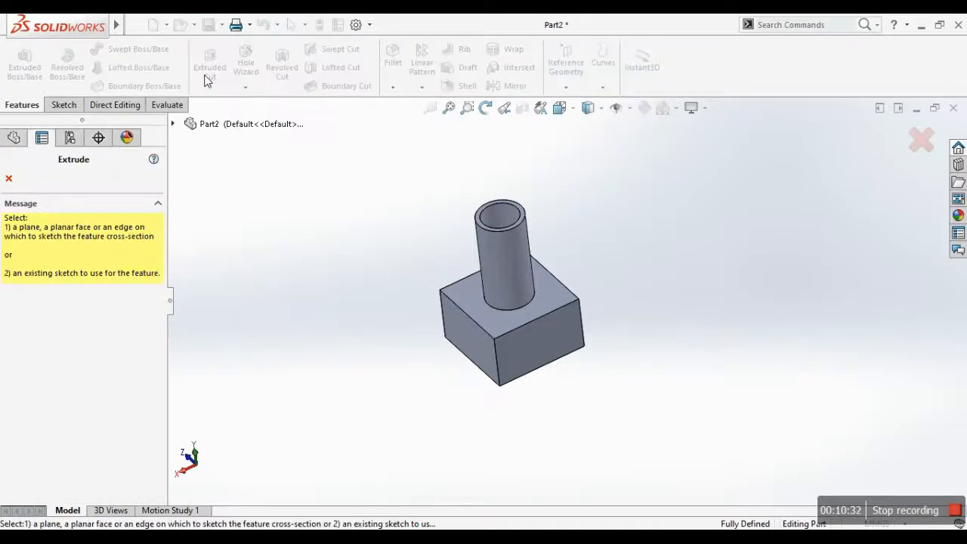
{"action": "left_click", "coordinate": [74, 108]}
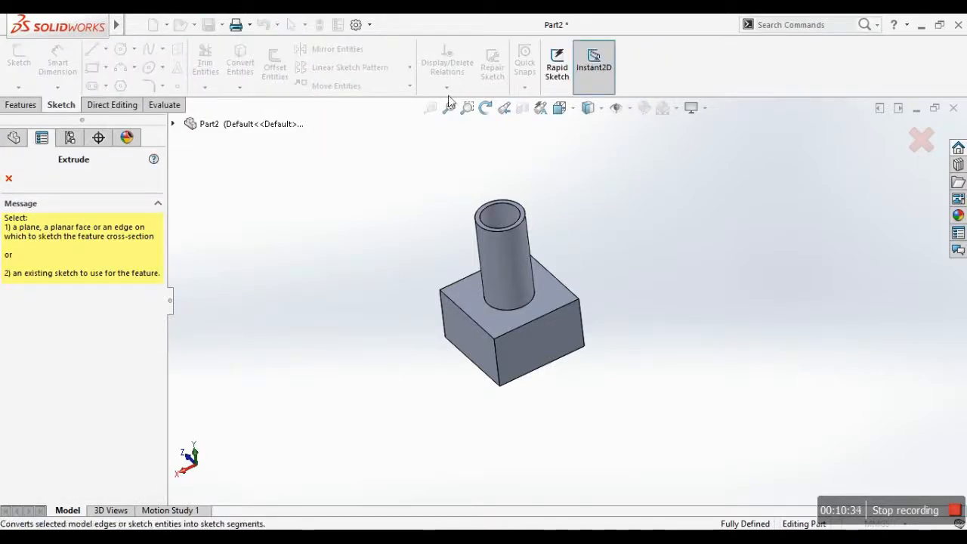
{"action": "middle_click_drag", "start_coordinate": [544, 317], "coordinate": [557, 371]}
{"action": "middle_click_drag", "start_coordinate": [470, 332], "coordinate": [566, 368]}
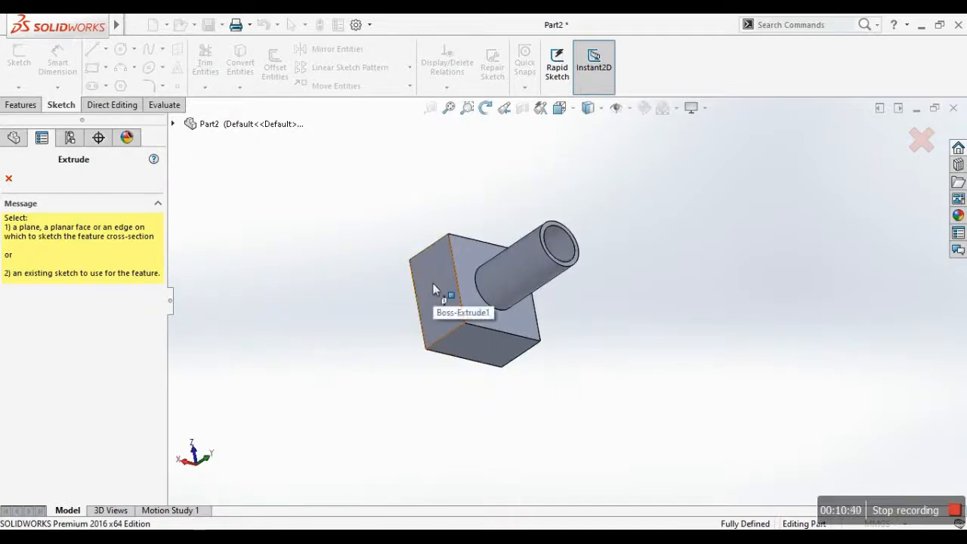
{"action": "left_click", "coordinate": [433, 285]}
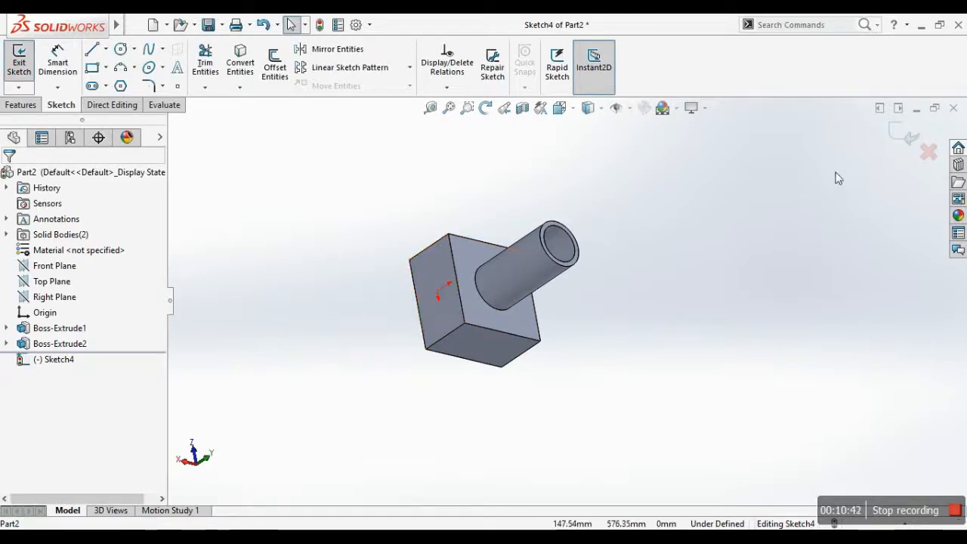
{"action": "scroll", "coordinate": [484, 247], "scroll_direction": "down", "scroll_amount": 4}
{"action": "middle_click_drag", "start_coordinate": [470, 238], "coordinate": [526, 306]}
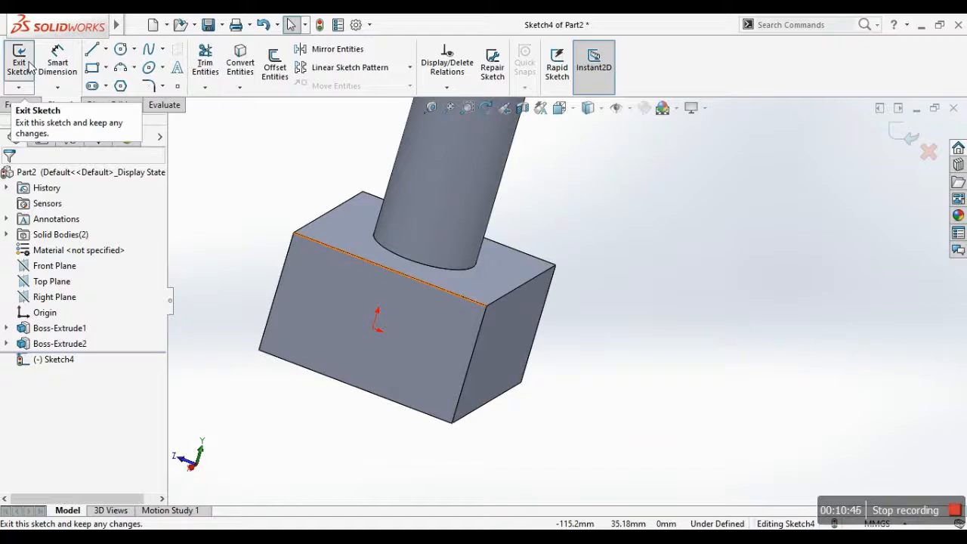
{"action": "middle_click_drag", "start_coordinate": [371, 350], "coordinate": [324, 356]}
{"action": "scroll", "coordinate": [340, 351], "scroll_direction": "down", "scroll_amount": 3}
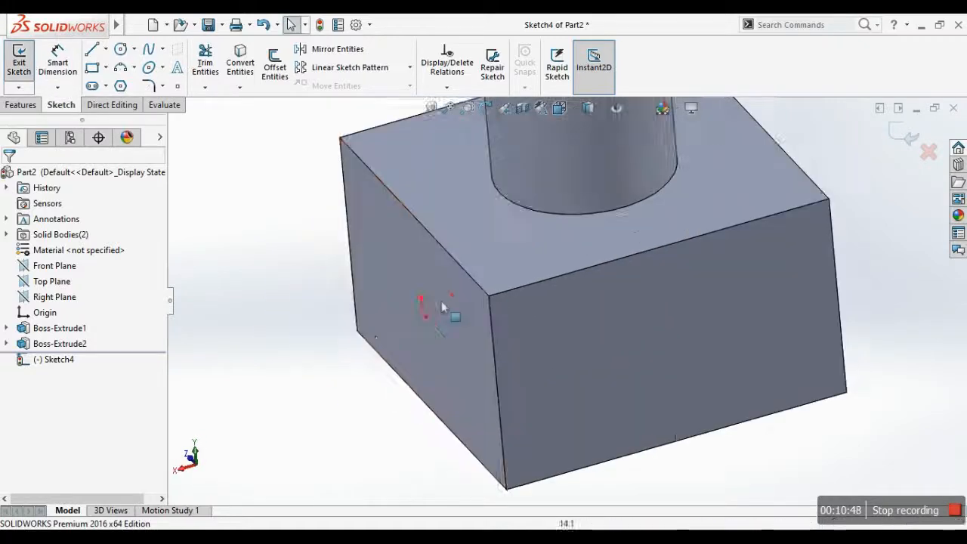
{"action": "scroll", "coordinate": [408, 340], "scroll_direction": "down", "scroll_amount": 1}
{"action": "middle_click_drag", "start_coordinate": [436, 340], "coordinate": [461, 345]}
{"action": "scroll", "coordinate": [461, 345], "scroll_direction": "up", "scroll_amount": 3}
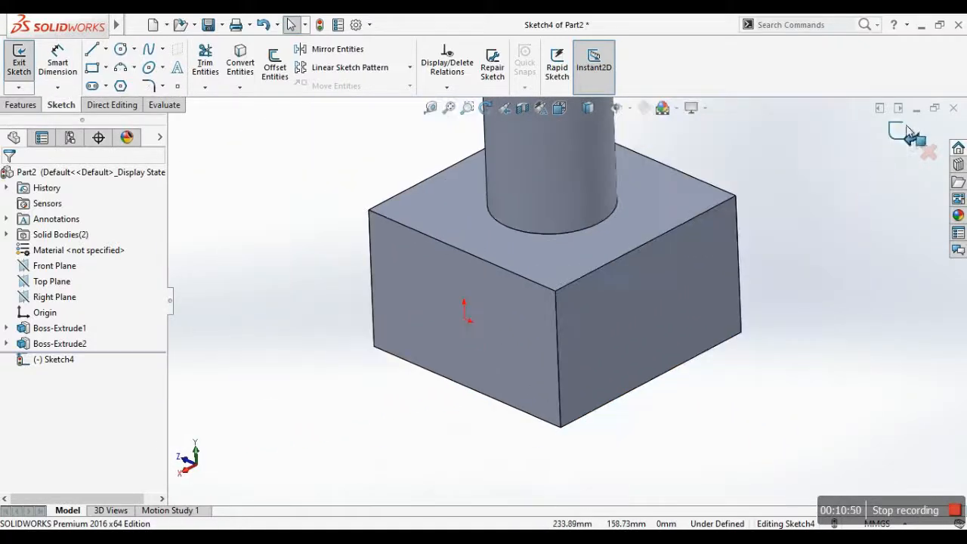
{"action": "left_click", "coordinate": [911, 133]}
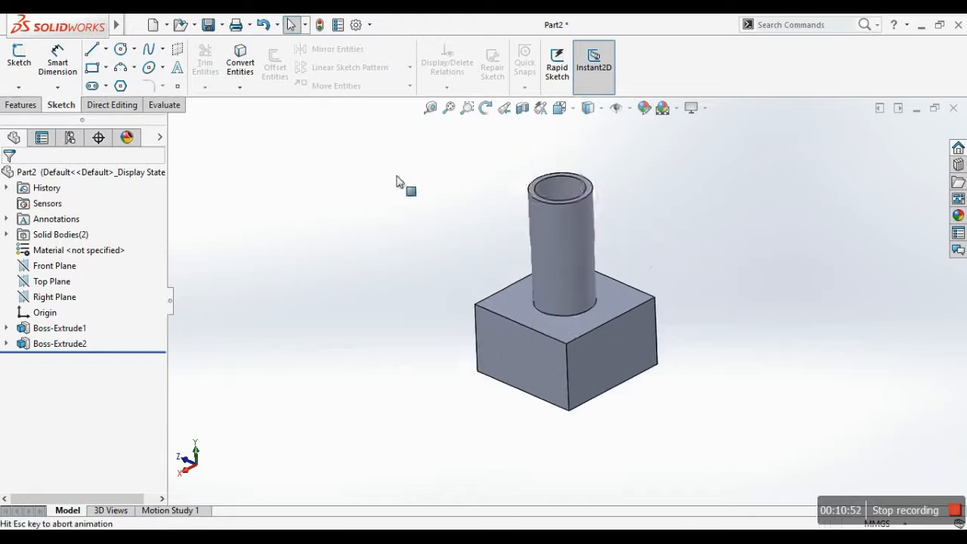
{"action": "left_click", "coordinate": [19, 87]}
{"action": "left_click", "coordinate": [35, 104]}
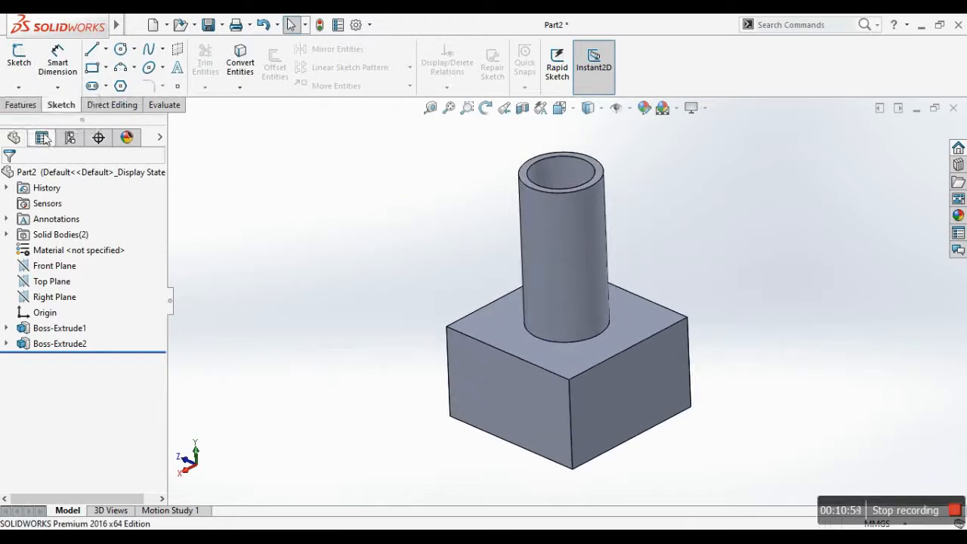
{"action": "left_click", "coordinate": [21, 104]}
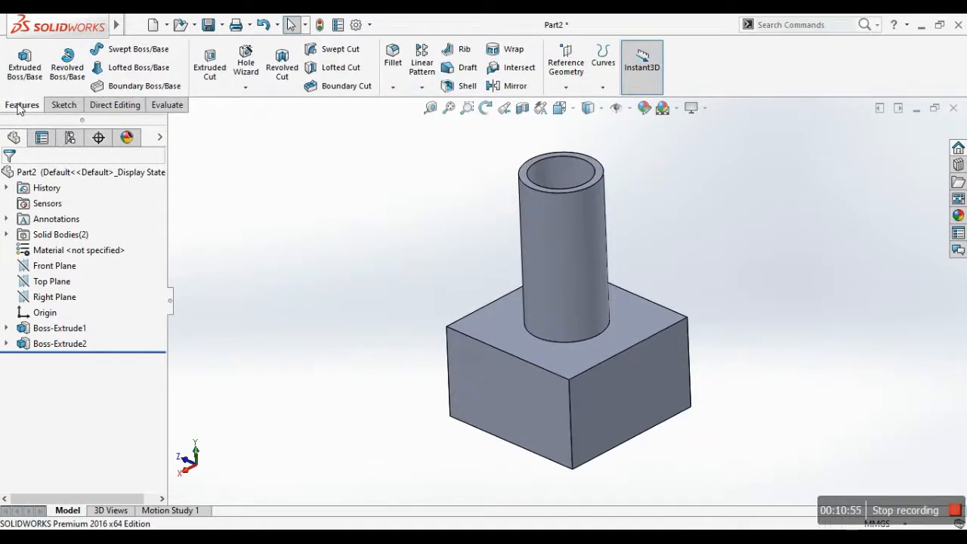
{"action": "left_click", "coordinate": [210, 67]}
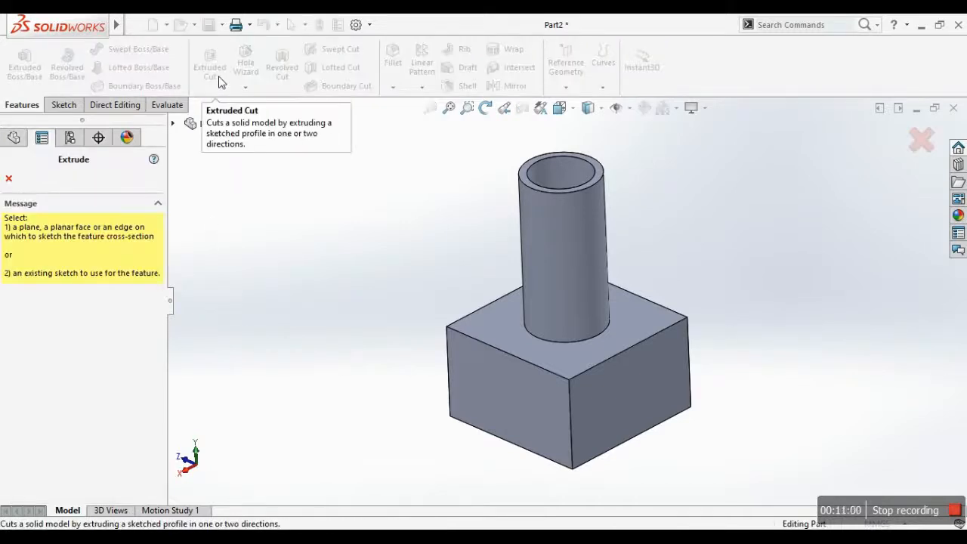
{"action": "scroll", "coordinate": [445, 409], "scroll_direction": "down", "scroll_amount": 3}
{"action": "scroll", "coordinate": [442, 411], "scroll_direction": "up", "scroll_amount": 2}
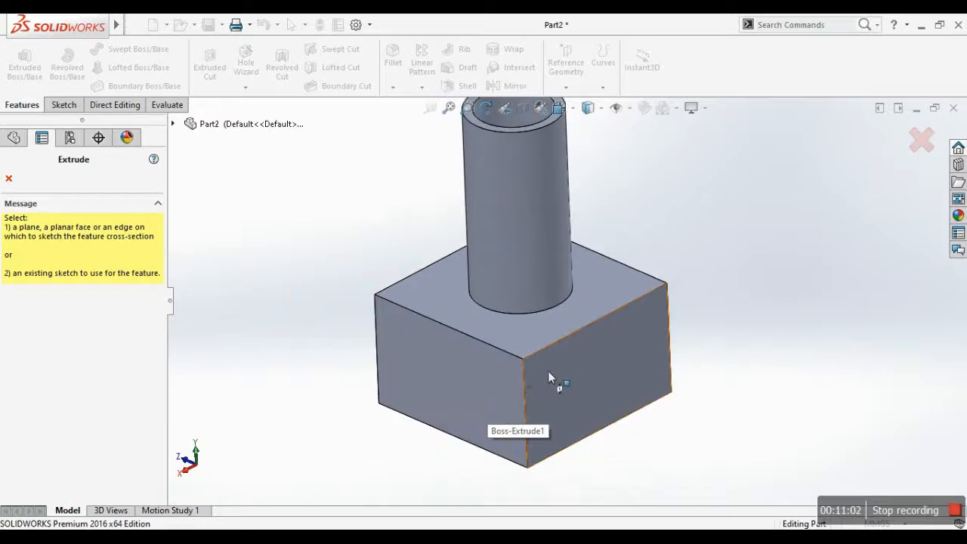
{"action": "middle_click_drag", "start_coordinate": [459, 398], "coordinate": [628, 343]}
{"action": "left_click", "coordinate": [9, 177]}
- Start a new sketch on the block's side face that is parallel to the Right Plane
{"action": "scroll", "coordinate": [530, 315], "scroll_direction": "down", "scroll_amount": 1}
{"action": "scroll", "coordinate": [618, 306], "scroll_direction": "up", "scroll_amount": 3}
{"action": "scroll", "coordinate": [618, 306], "scroll_direction": "down", "scroll_amount": 2}
{"action": "middle_click_drag", "start_coordinate": [470, 174], "coordinate": [528, 378]}
{"action": "middle_click_drag", "start_coordinate": [452, 338], "coordinate": [430, 428]}
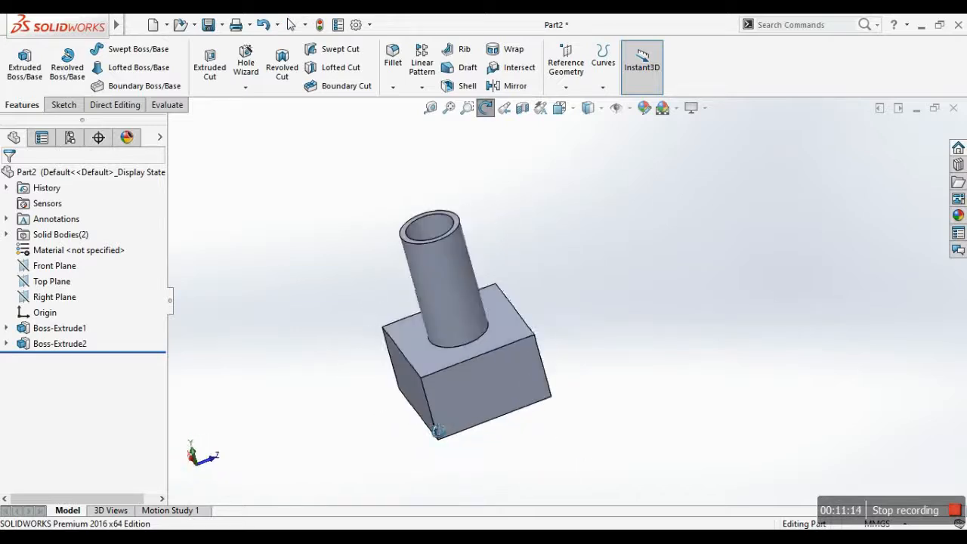
{"action": "scroll", "coordinate": [429, 428], "scroll_direction": "down", "scroll_amount": 3}
{"action": "middle_click_drag", "start_coordinate": [489, 371], "coordinate": [456, 356]}
{"action": "left_click", "coordinate": [363, 370]}
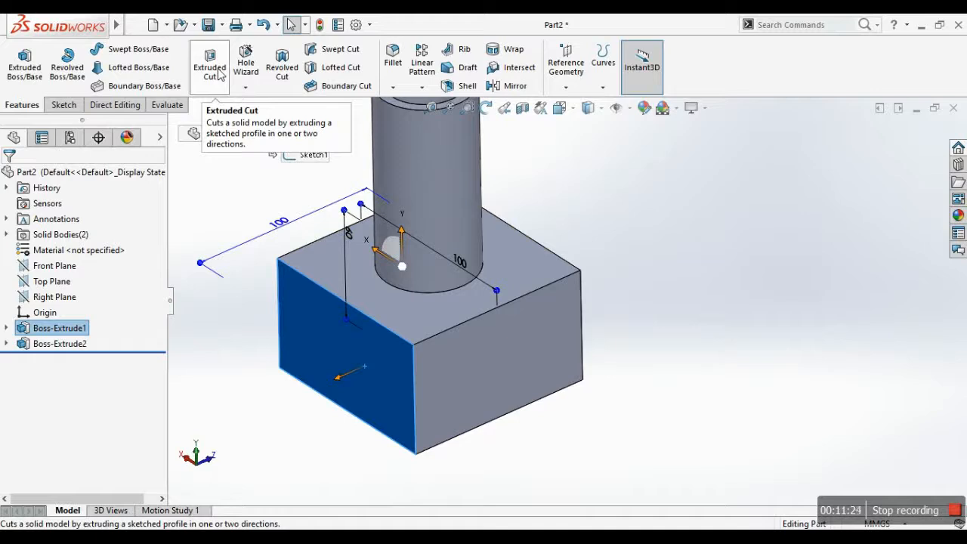
{"action": "left_click", "coordinate": [697, 258]}
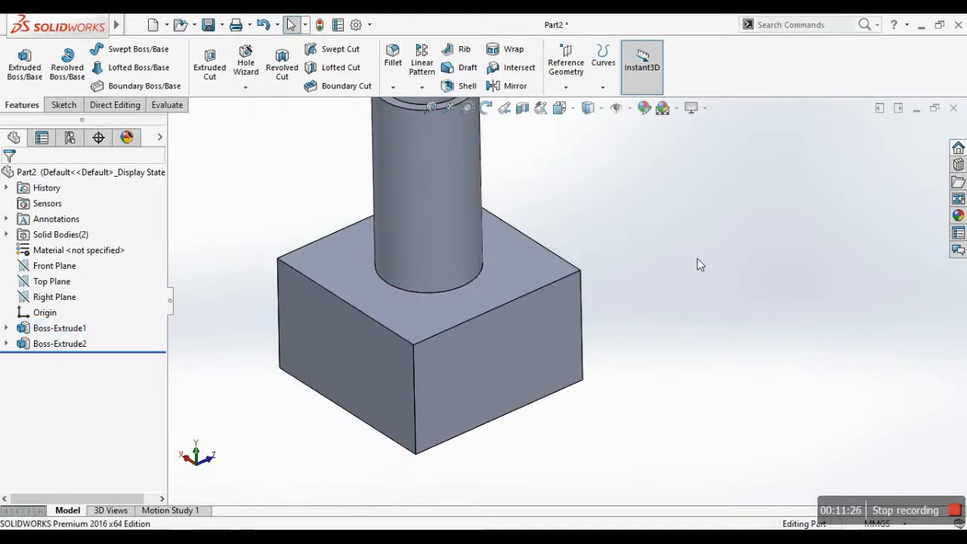
{"action": "left_click", "coordinate": [544, 353]}
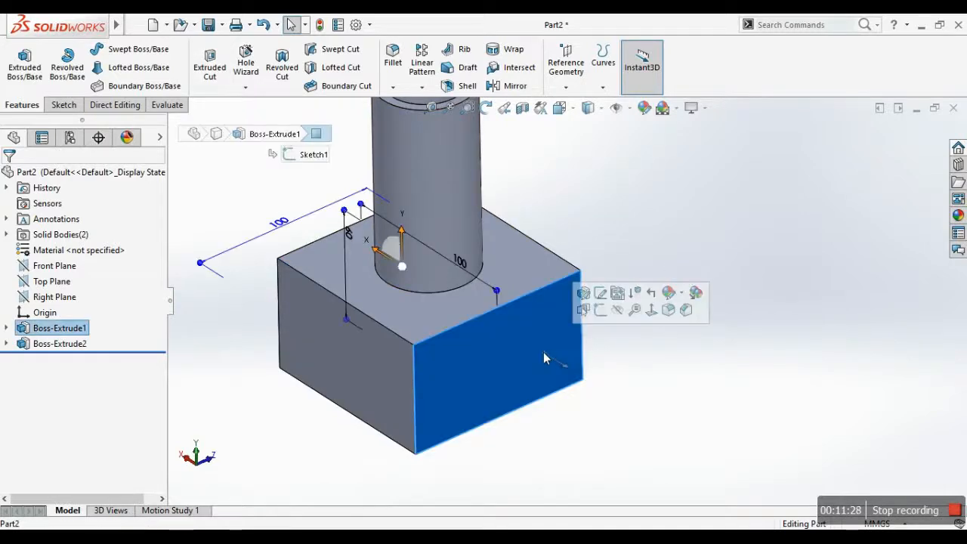
{"action": "left_click", "coordinate": [584, 310]}
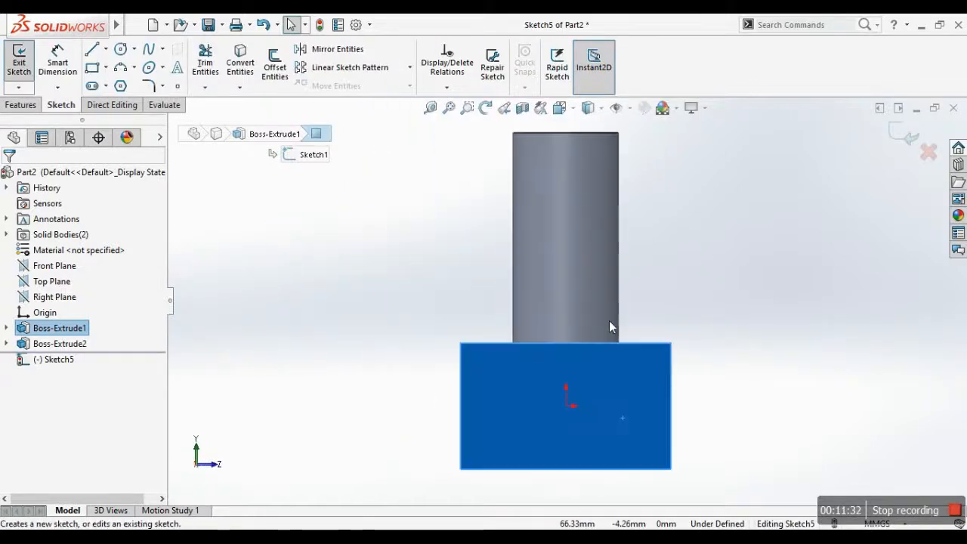
{"action": "scroll", "coordinate": [642, 337], "scroll_direction": "down", "scroll_amount": 6}
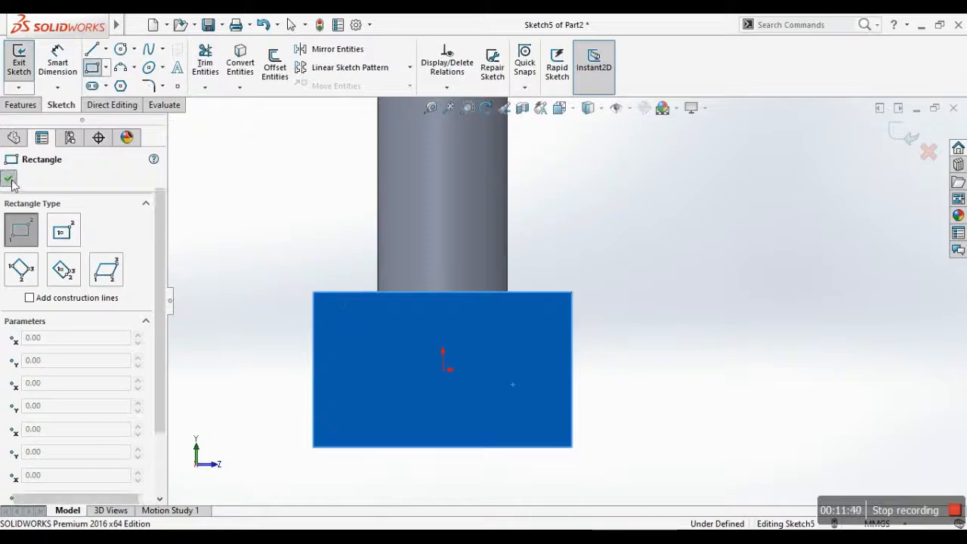
- Offset the outline of the block's side face inward by 5 mm using Offset Entities with the direction reversed
{"action": "left_click", "coordinate": [9, 178]}
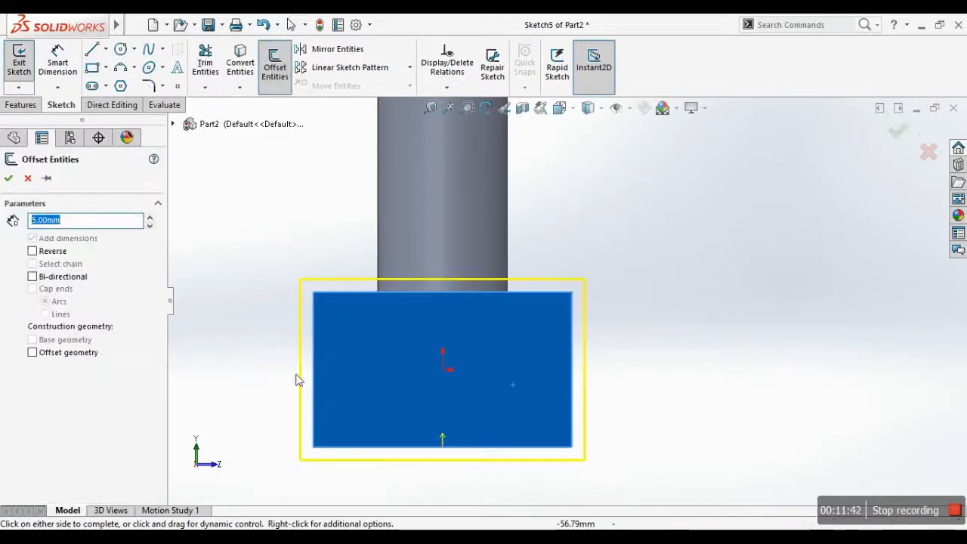
{"action": "left_click", "coordinate": [58, 252]}
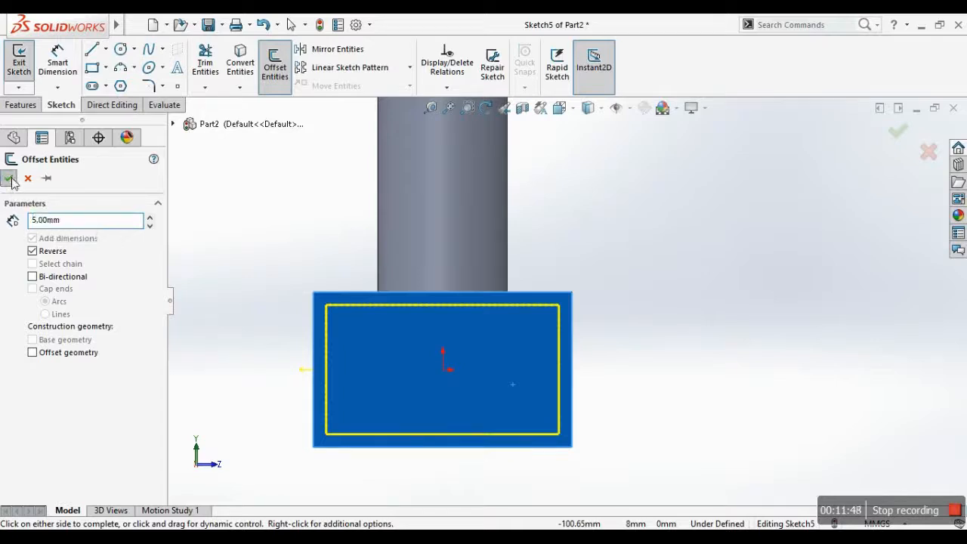
{"action": "left_click", "coordinate": [656, 304]}
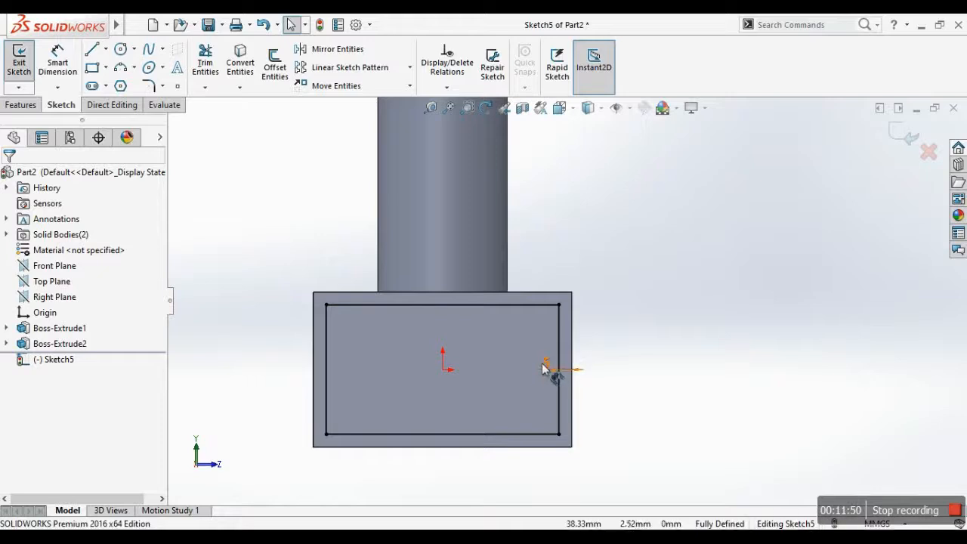
- Set the offset distance between the inner rectangle and the block face's edges to 10 mm
{"action": "double_click", "coordinate": [544, 364]}
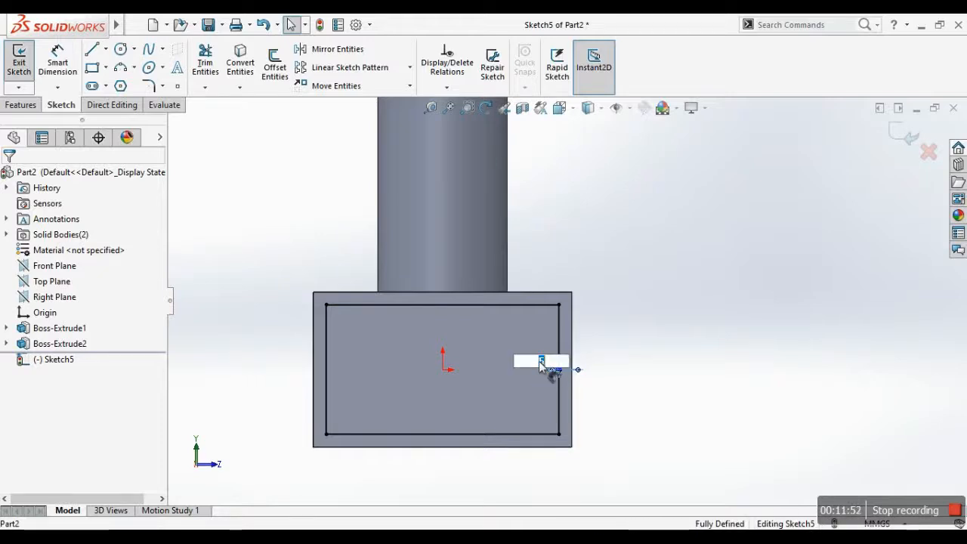
{"action": "left_click", "coordinate": [587, 352]}
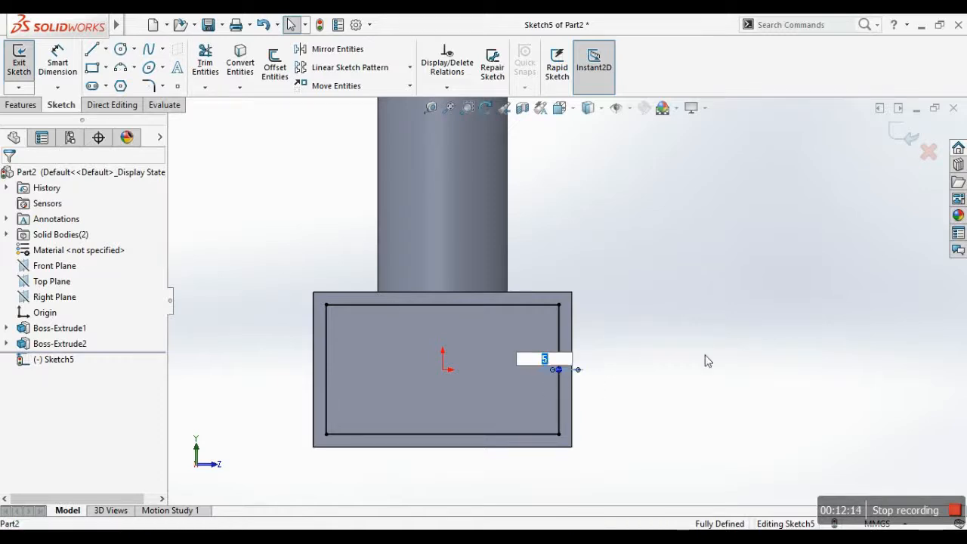
{"action": "scroll", "coordinate": [579, 378], "scroll_direction": "down", "scroll_amount": 3}
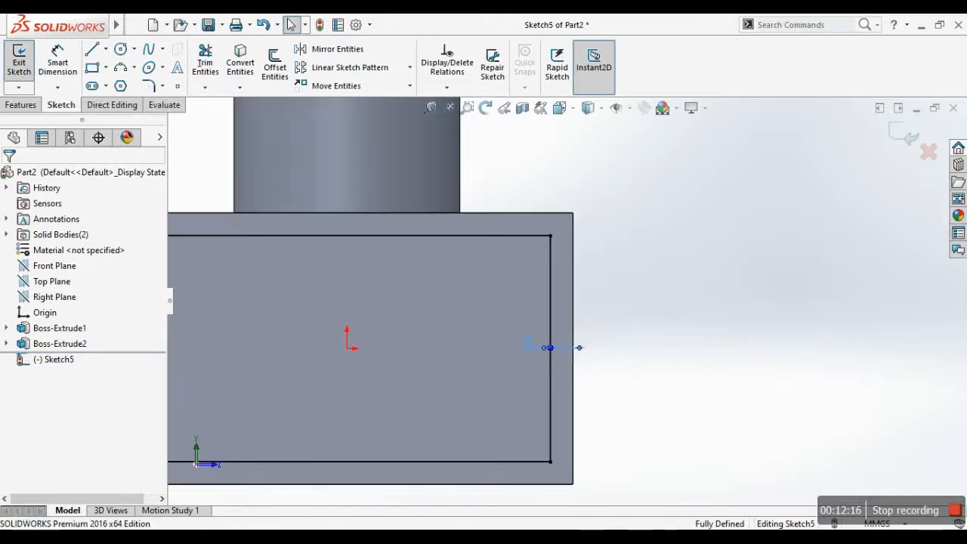
{"action": "left_click", "coordinate": [529, 344]}
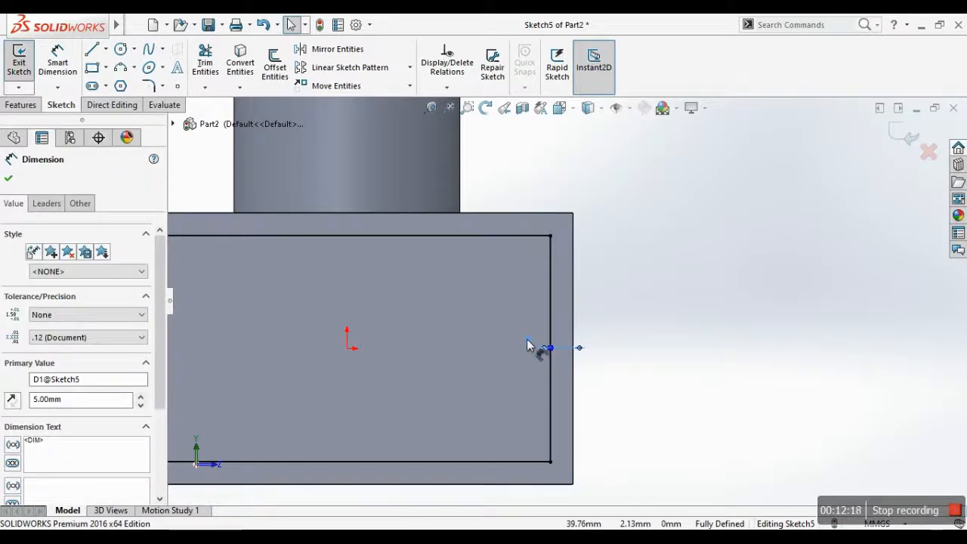
{"action": "left_click", "coordinate": [528, 345]}
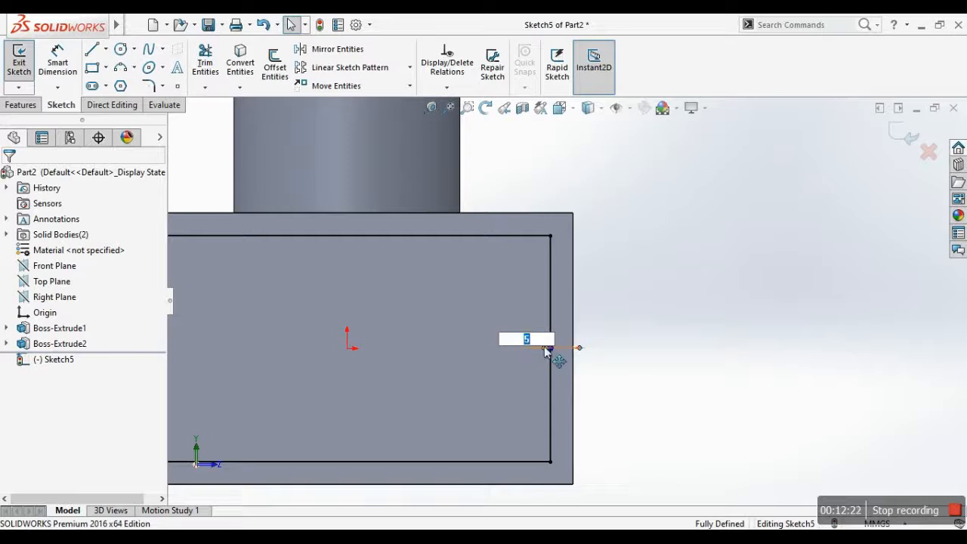
{"action": "type", "text": "10"}
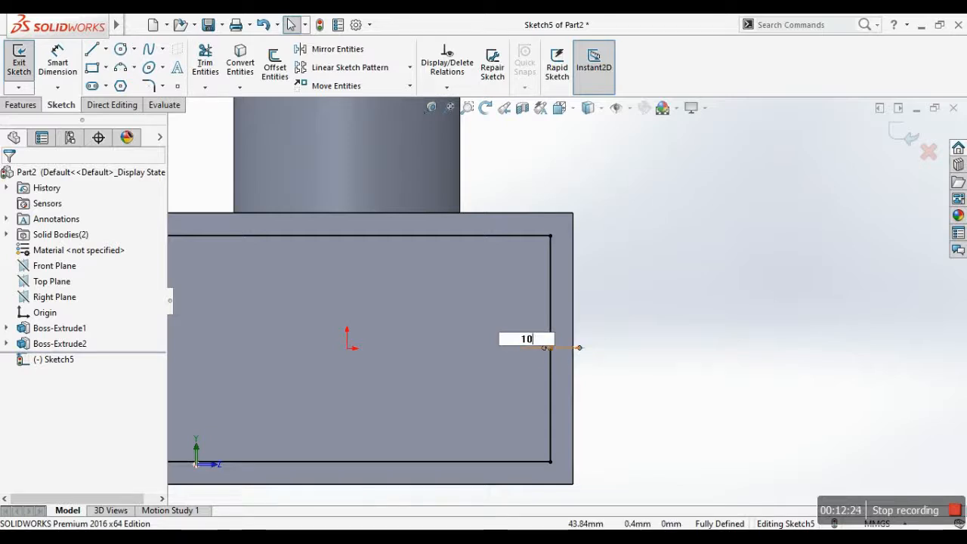
{"action": "key", "text": "Return"}
{"action": "left_click", "coordinate": [592, 357]}
{"action": "left_click", "coordinate": [545, 348]}
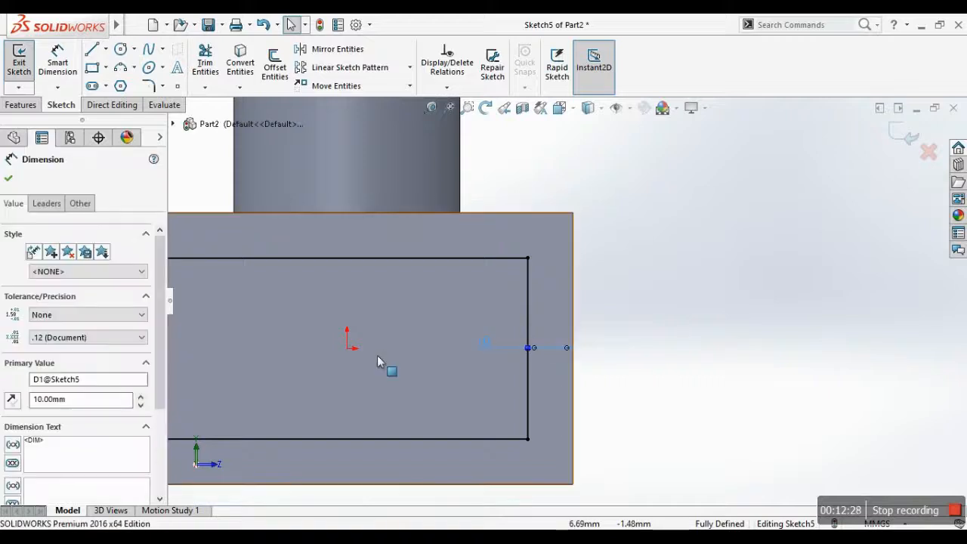
- Set the offset between the inner rectangle and the block face's edges to 5 mm and exit the sketch
{"action": "double_click", "coordinate": [78, 405]}
{"action": "type", "text": "5"}
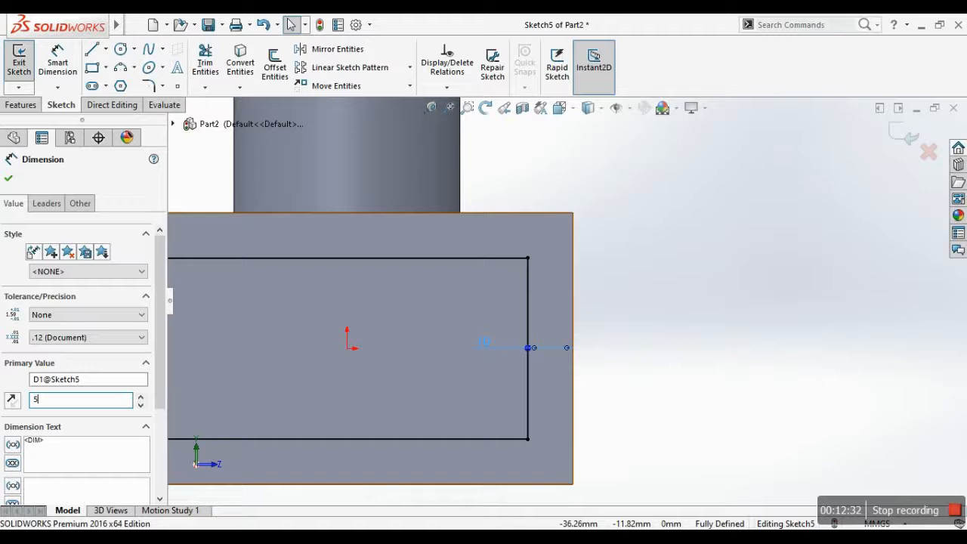
{"action": "left_click", "coordinate": [9, 179]}
{"action": "scroll", "coordinate": [604, 342], "scroll_direction": "up", "scroll_amount": 3}
{"action": "middle_click_drag", "start_coordinate": [609, 346], "coordinate": [506, 255]}
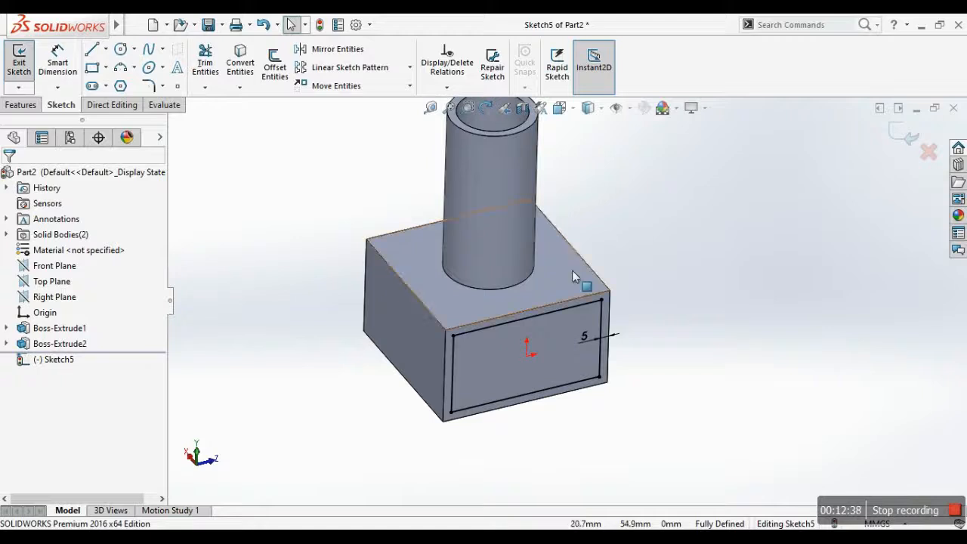
{"action": "scroll", "coordinate": [609, 329], "scroll_direction": "down", "scroll_amount": 5}
{"action": "left_click", "coordinate": [907, 136]}
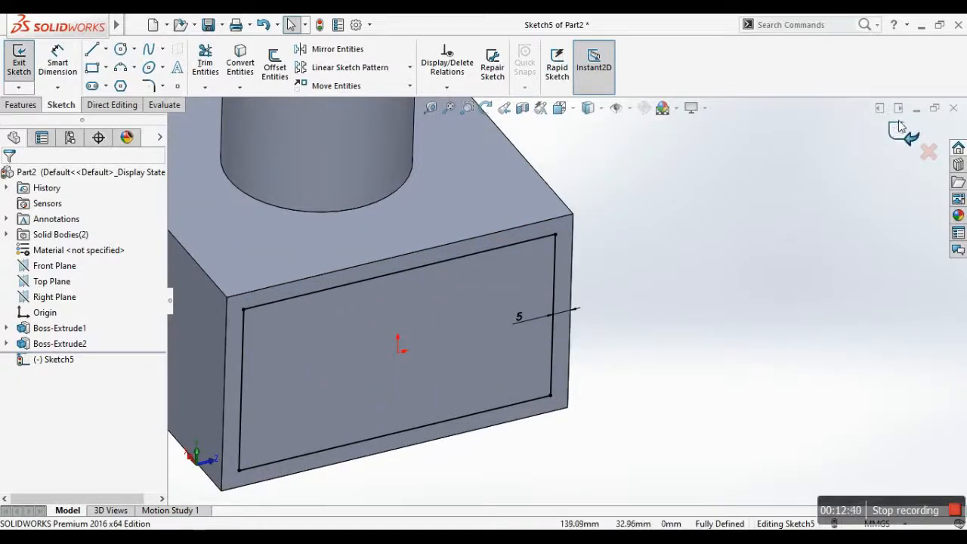
- Set the inset rectangle's offset dimension to 10 mm outside sketch editing and rebuild the part
{"action": "left_click", "coordinate": [45, 359]}
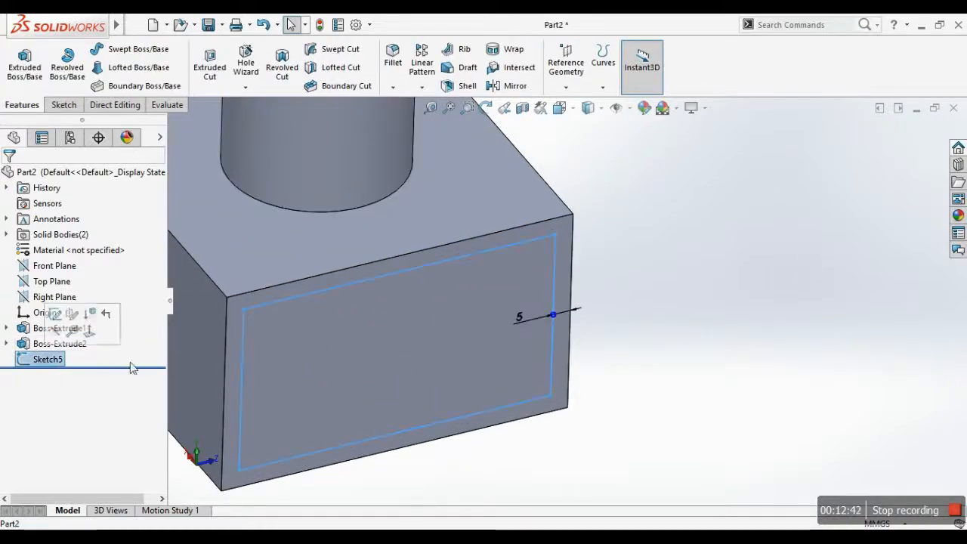
{"action": "left_click", "coordinate": [552, 314]}
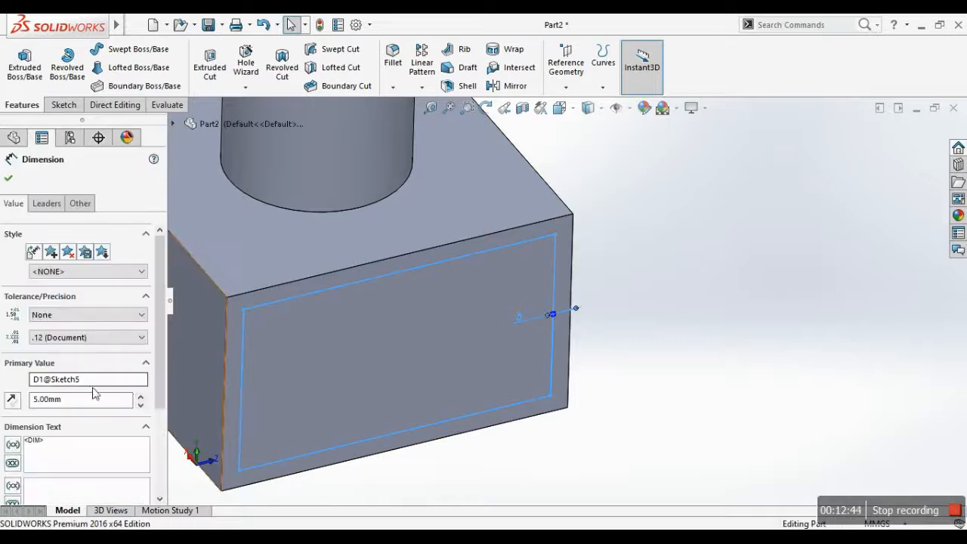
{"action": "double_click", "coordinate": [53, 399]}
{"action": "type", "text": "10"}
{"action": "key", "text": "Return"}
{"action": "left_click", "coordinate": [7, 179]}
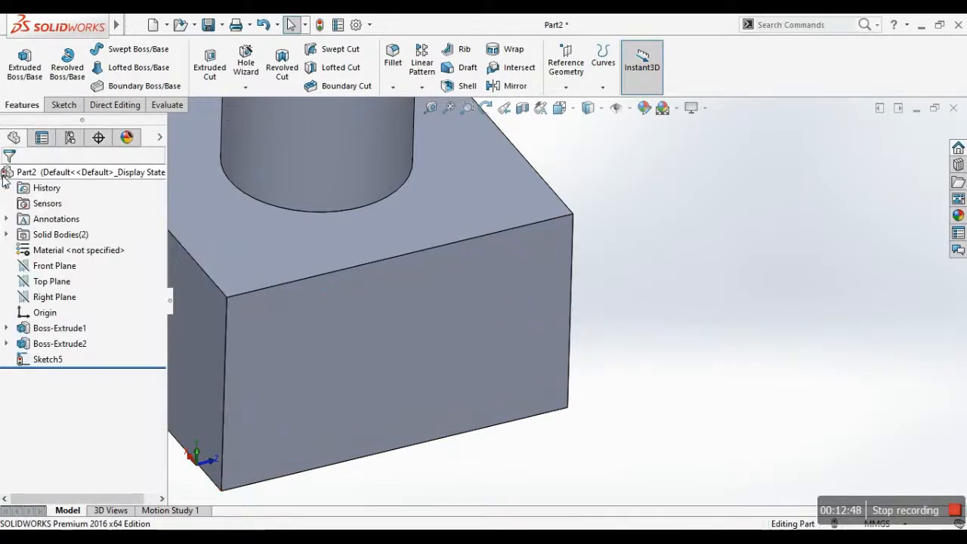
{"action": "middle_click_drag", "start_coordinate": [594, 265], "coordinate": [582, 343]}
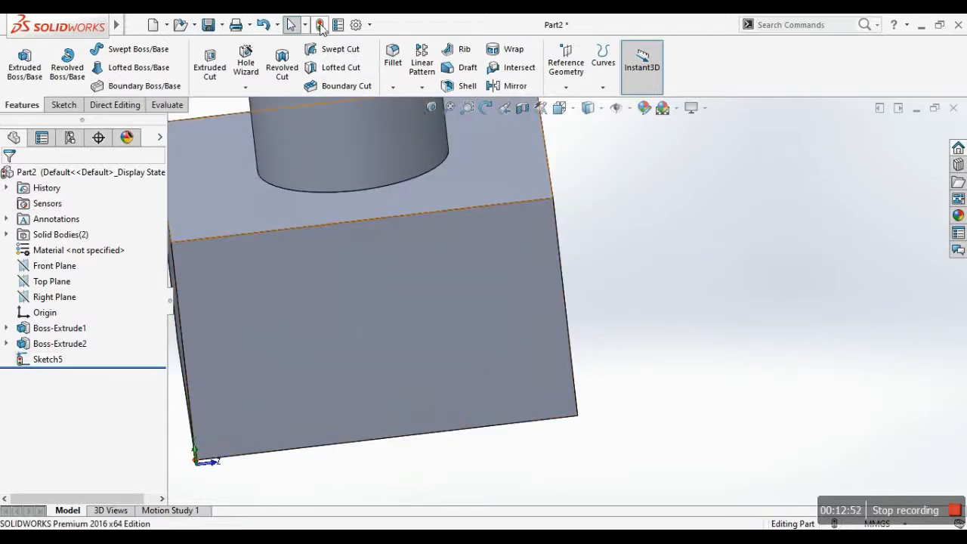
{"action": "left_click", "coordinate": [321, 26]}
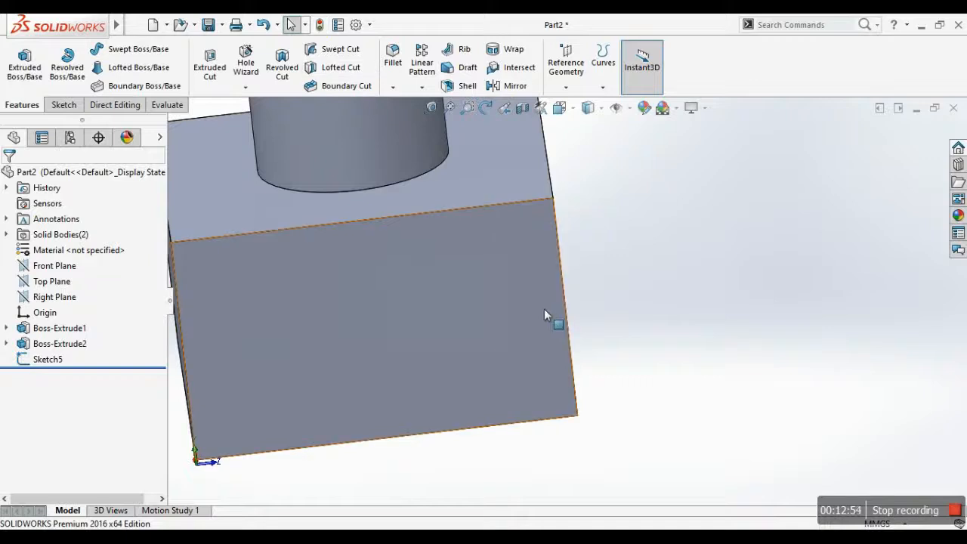
- Reopen the inset rectangle's sketch, move its offset dimension text between the rectangle and the block's edge, and exit the sketch
{"action": "left_click", "coordinate": [50, 359]}
{"action": "left_click", "coordinate": [86, 320]}
{"action": "left_click_drag", "start_coordinate": [476, 309], "coordinate": [549, 294]}
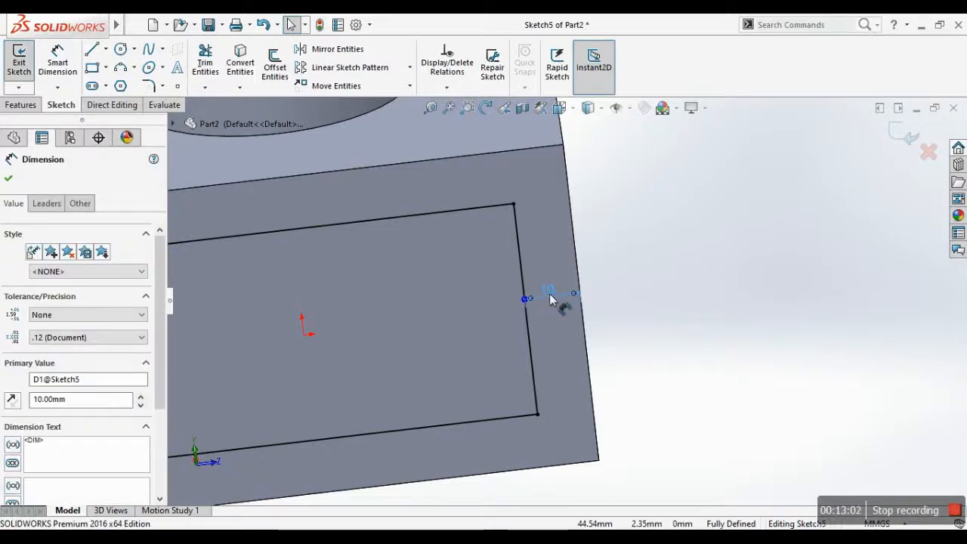
{"action": "left_click", "coordinate": [910, 137]}
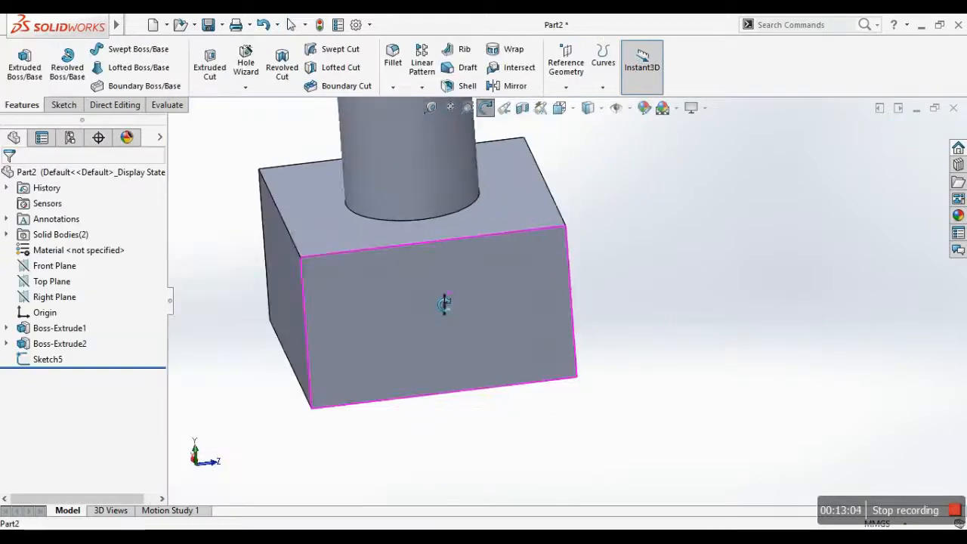
- Cut the inset rectangle through the whole block with an Extruded Cut using the Through All end condition
{"action": "left_click", "coordinate": [42, 360]}
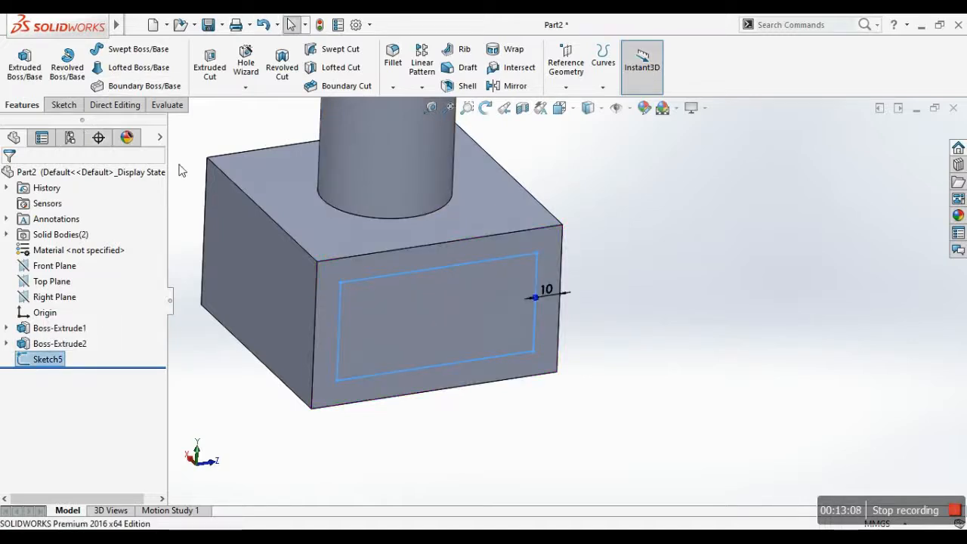
{"action": "left_click", "coordinate": [209, 68]}
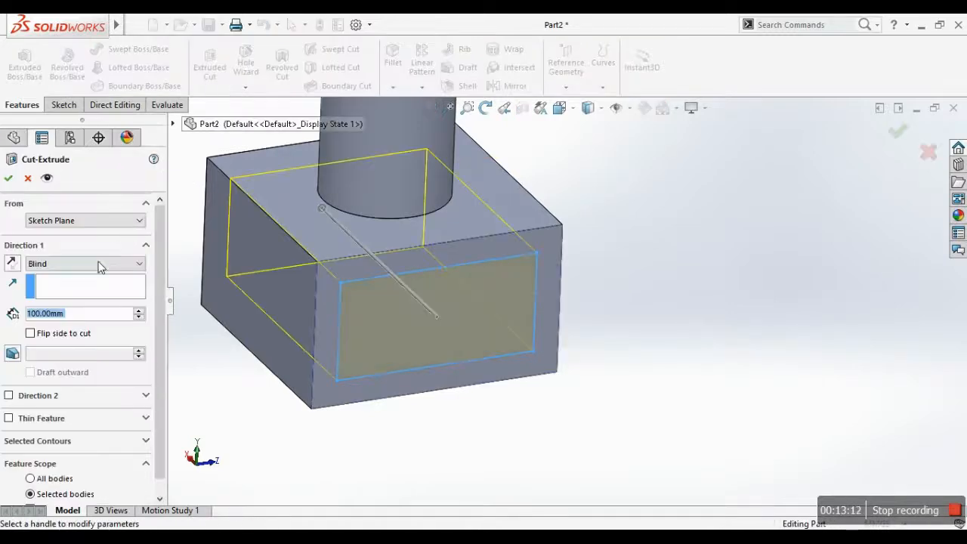
{"action": "mouse_move", "coordinate": [303, 249]}
{"action": "middle_mouse_down"}
{"action": "mouse_move", "coordinate": [320, 238]}
{"action": "mouse_move", "coordinate": [362, 284]}
{"action": "mouse_move", "coordinate": [433, 228]}
{"action": "mouse_move", "coordinate": [493, 239]}
{"action": "mouse_move", "coordinate": [462, 232]}
{"action": "middle_mouse_up"}
{"action": "scroll", "coordinate": [463, 232], "scroll_direction": "up", "scroll_amount": 4}
{"action": "scroll", "coordinate": [670, 301], "scroll_direction": "down", "scroll_amount": 2}
{"action": "mouse_move", "coordinate": [671, 301]}
{"action": "middle_mouse_down"}
{"action": "mouse_move", "coordinate": [588, 377]}
{"action": "mouse_move", "coordinate": [647, 294]}
{"action": "mouse_move", "coordinate": [522, 337]}
{"action": "middle_mouse_up"}
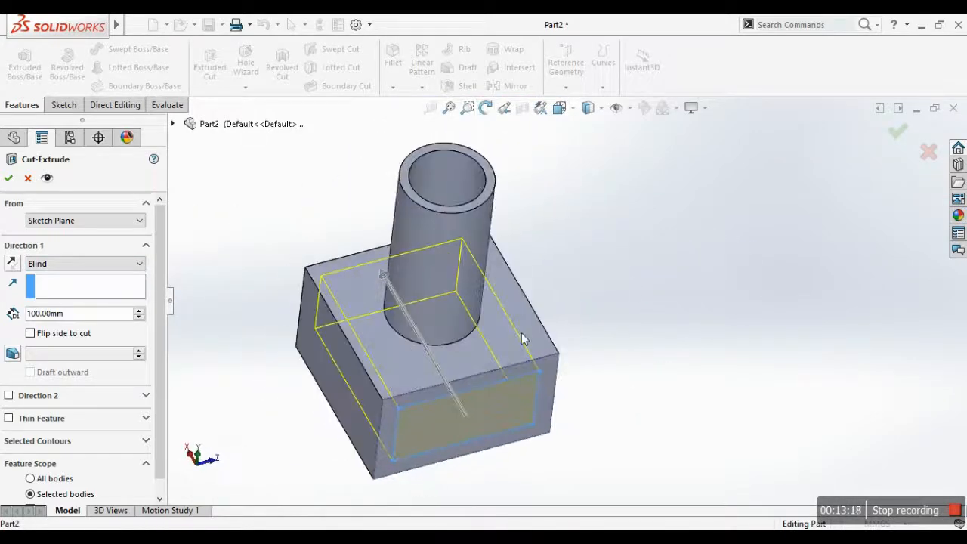
{"action": "left_click", "coordinate": [71, 266]}
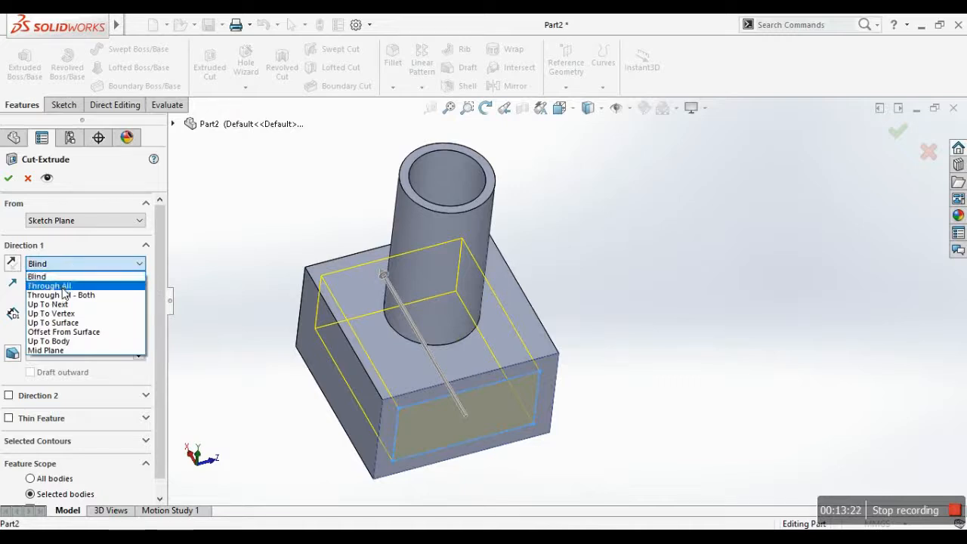
{"action": "left_click", "coordinate": [64, 287]}
{"action": "middle_click_drag", "start_coordinate": [434, 238], "coordinate": [523, 325]}
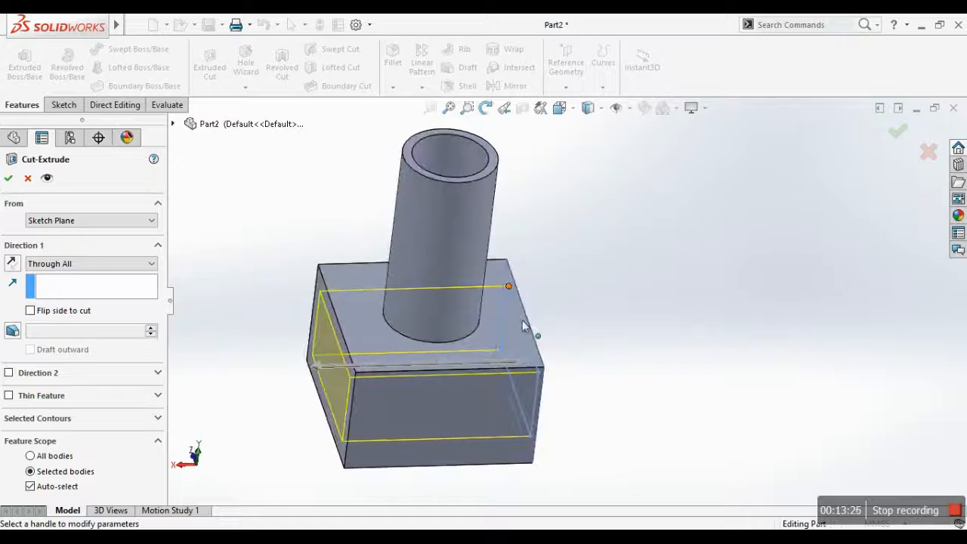
{"action": "scroll", "coordinate": [522, 321], "scroll_direction": "up", "scroll_amount": 2}
{"action": "scroll", "coordinate": [424, 352], "scroll_direction": "down", "scroll_amount": 2}
{"action": "left_click", "coordinate": [8, 178]}
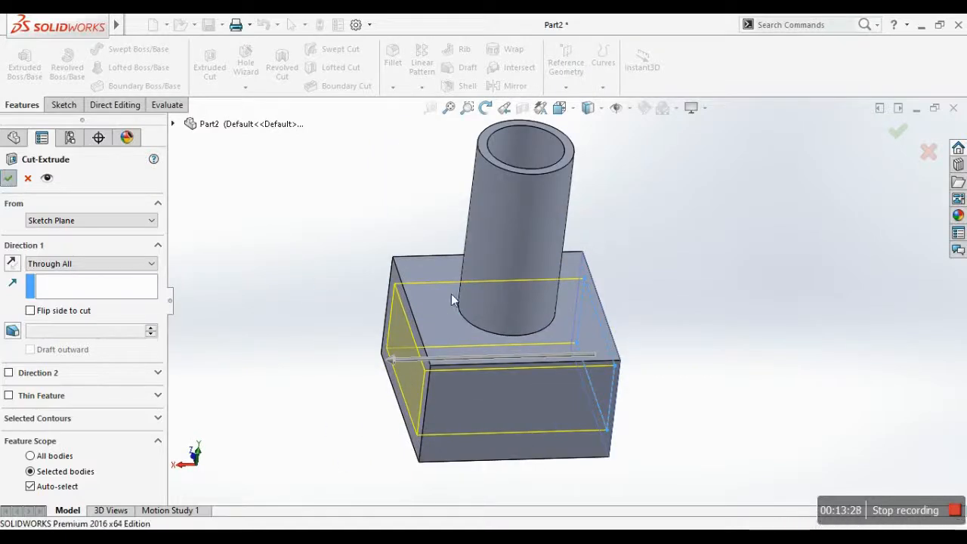
- Examine the block's top face and front edge, and the highlighted rectangular through-cut with its dimension, from several angles
{"action": "left_click", "coordinate": [437, 278]}
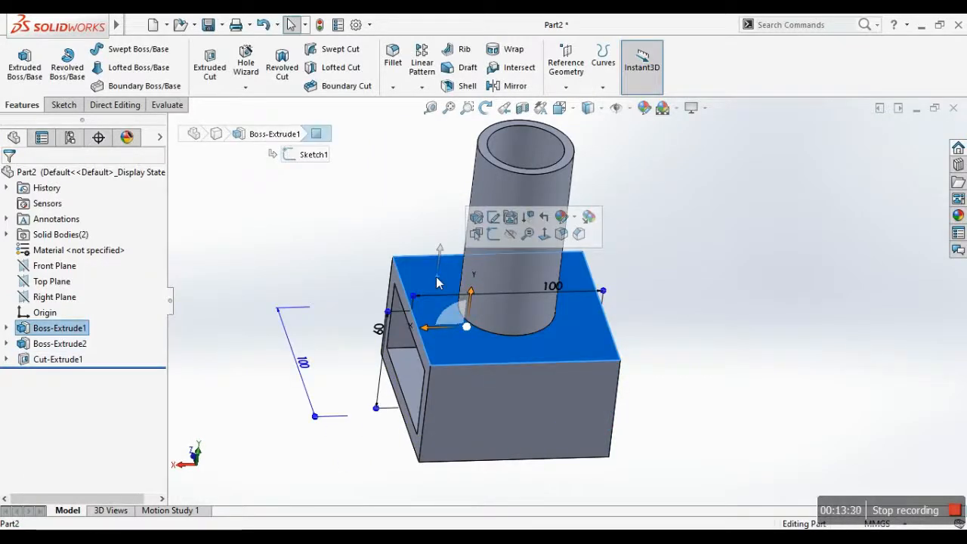
{"action": "scroll", "coordinate": [804, 326], "scroll_direction": "up", "scroll_amount": 3}
{"action": "middle_click_drag", "start_coordinate": [803, 326], "coordinate": [749, 346]}
{"action": "scroll", "coordinate": [523, 321], "scroll_direction": "down", "scroll_amount": 3}
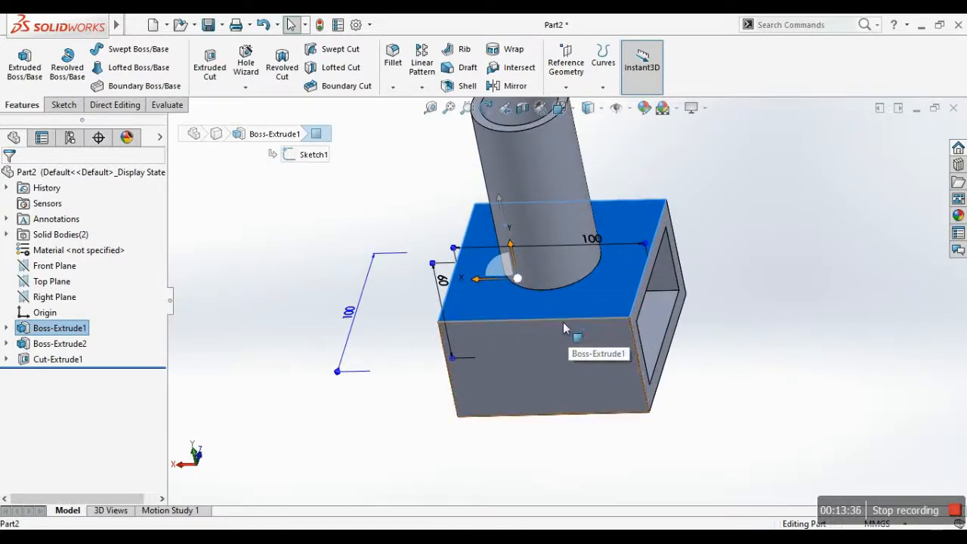
{"action": "left_click", "coordinate": [562, 321]}
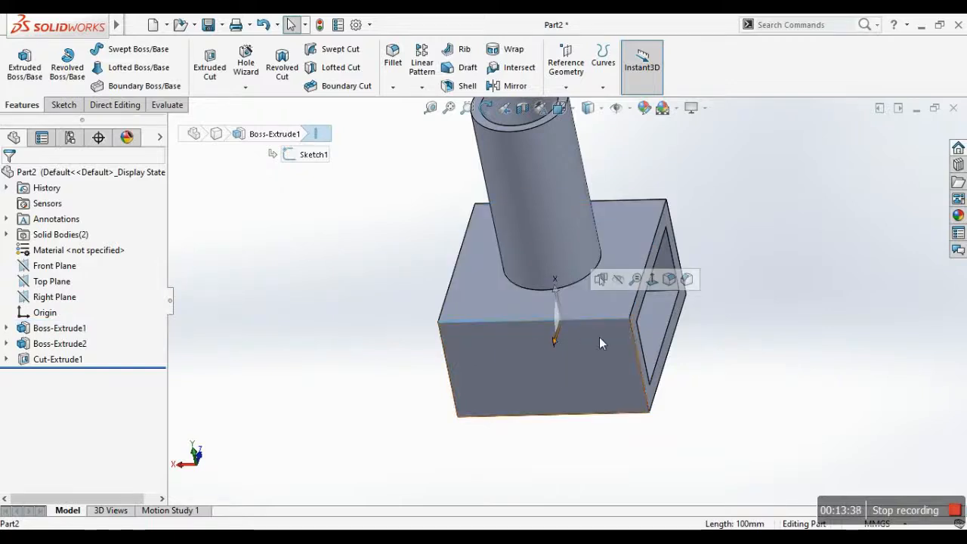
{"action": "middle_click_drag", "start_coordinate": [600, 337], "coordinate": [234, 360]}
{"action": "left_click", "coordinate": [34, 361]}
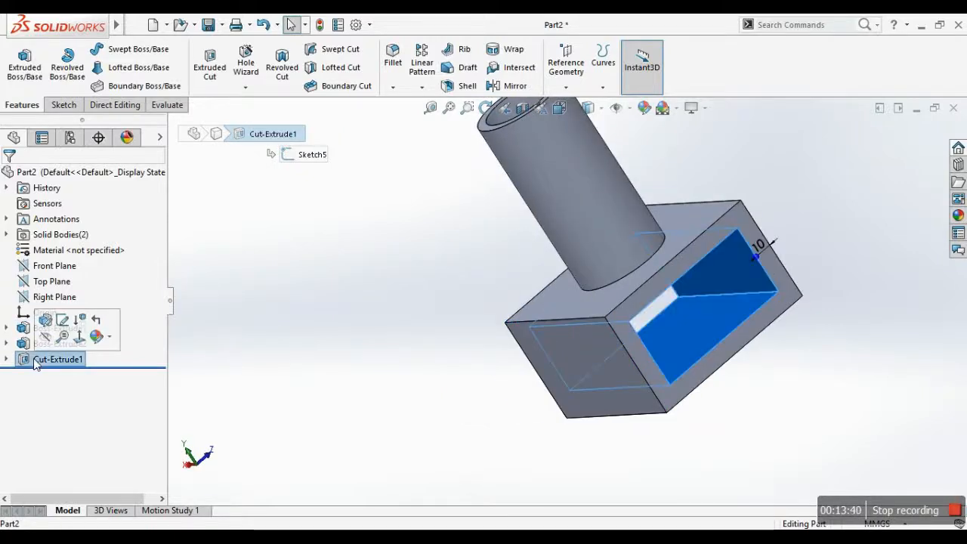
{"action": "middle_click_drag", "start_coordinate": [521, 311], "coordinate": [735, 305]}
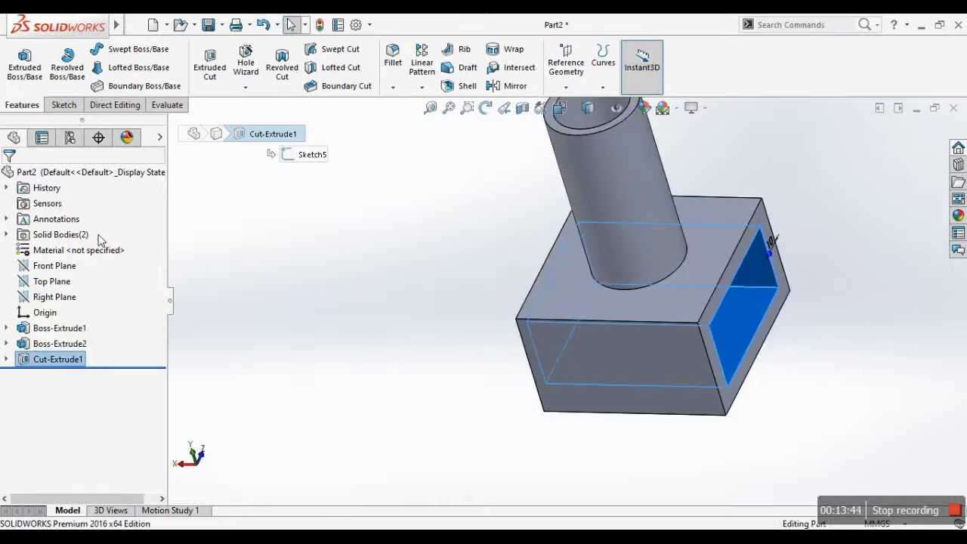
{"action": "middle_click_drag", "start_coordinate": [659, 341], "coordinate": [683, 344]}
{"action": "left_click", "coordinate": [911, 321]}
{"action": "scroll", "coordinate": [911, 321], "scroll_direction": "up", "scroll_amount": 2}
{"action": "middle_click_drag", "start_coordinate": [749, 422], "coordinate": [674, 375]}
{"action": "scroll", "coordinate": [726, 340], "scroll_direction": "down", "scroll_amount": 4}
{"action": "mouse_move", "coordinate": [621, 302]}
{"action": "middle_mouse_down"}
{"action": "mouse_move", "coordinate": [677, 279]}
{"action": "mouse_move", "coordinate": [707, 299]}
{"action": "mouse_move", "coordinate": [644, 264]}
{"action": "mouse_move", "coordinate": [632, 287]}
{"action": "middle_mouse_up"}
{"action": "scroll", "coordinate": [637, 309], "scroll_direction": "down", "scroll_amount": 2}
{"action": "scroll", "coordinate": [632, 287], "scroll_direction": "up", "scroll_amount": 2}
{"action": "left_click", "coordinate": [484, 344]}
{"action": "middle_click_drag", "start_coordinate": [484, 349], "coordinate": [611, 307]}
{"action": "scroll", "coordinate": [611, 307], "scroll_direction": "down", "scroll_amount": 3}
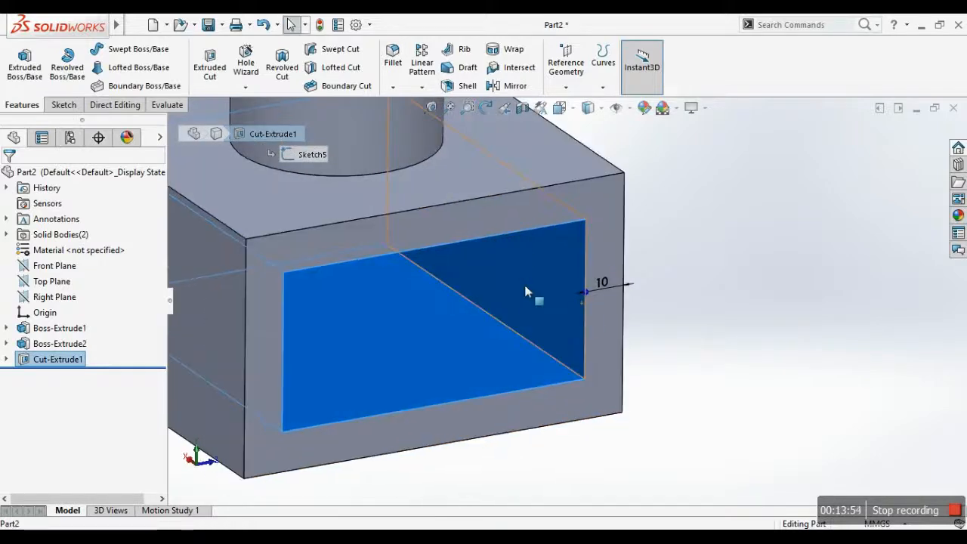
- Set the through-cut's offset dimension from the block's edges to 5 mm
{"action": "middle_click_drag", "start_coordinate": [501, 310], "coordinate": [618, 291]}
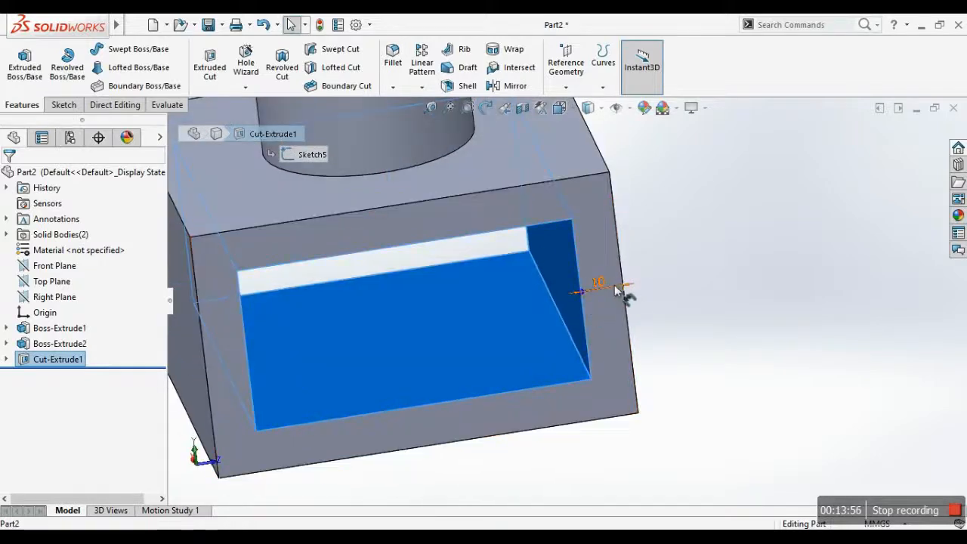
{"action": "left_click", "coordinate": [618, 291]}
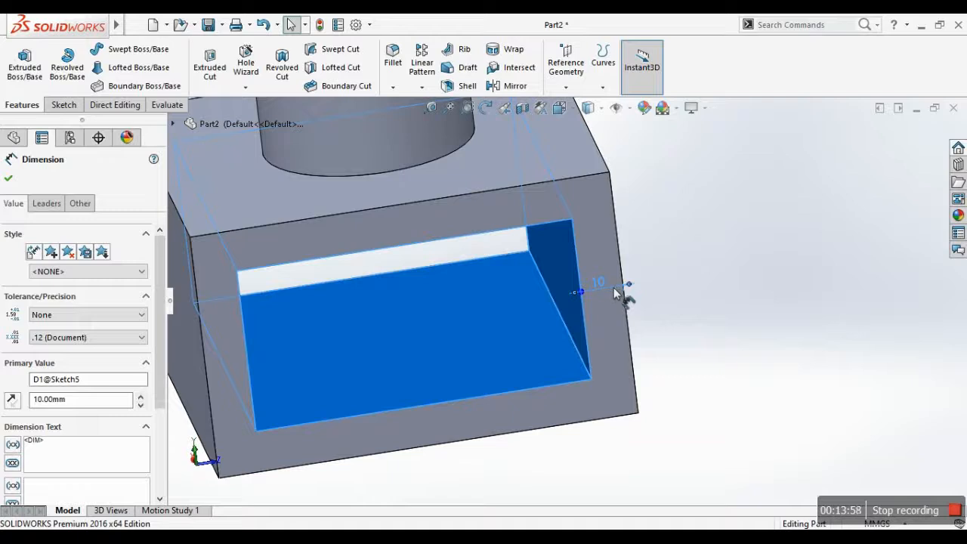
{"action": "double_click", "coordinate": [91, 399]}
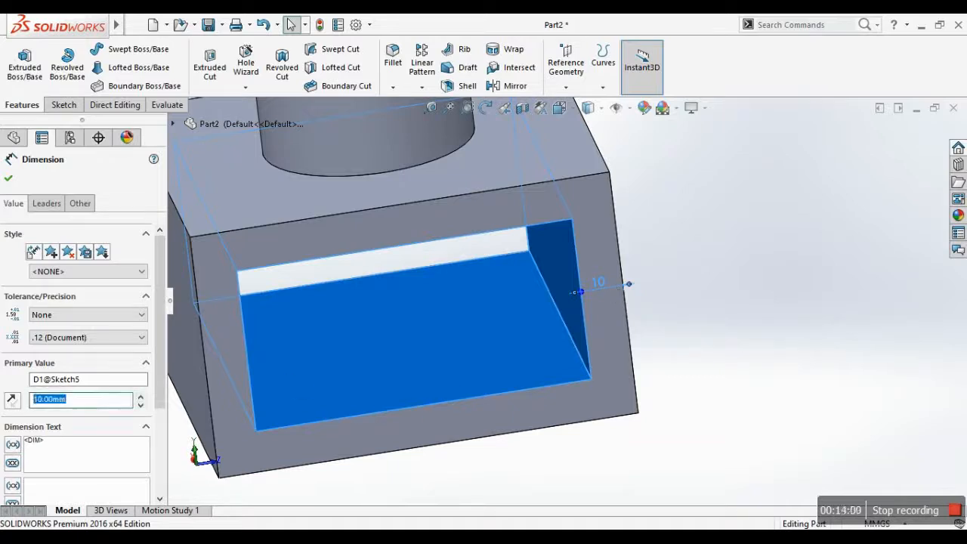
{"action": "type", "text": "5"}
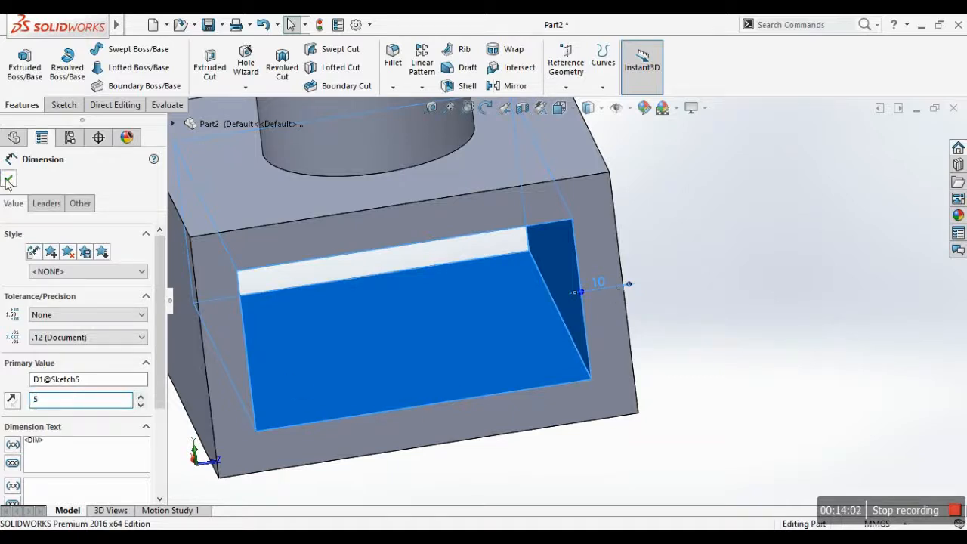
{"action": "key", "text": "Return"}
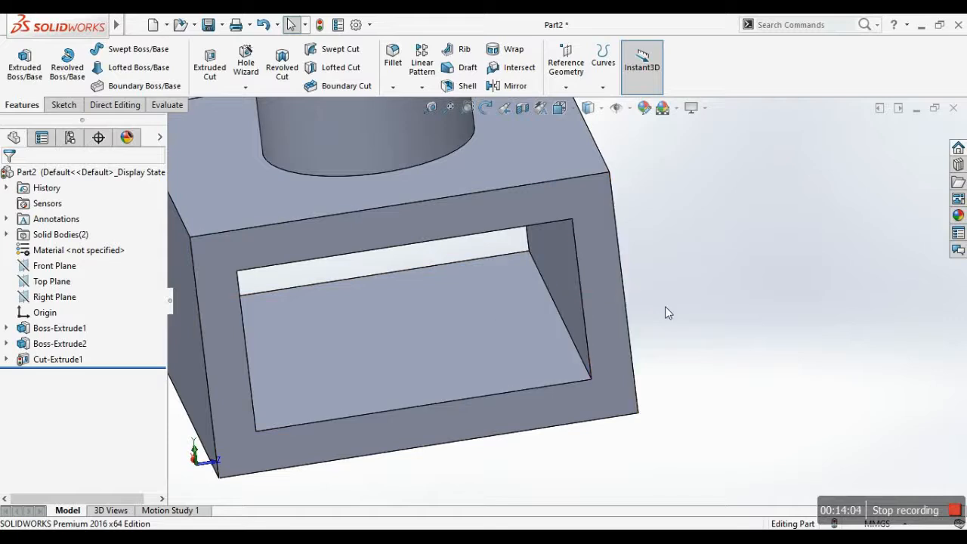
- Measure the distance between the opening's vertical edge and the block's adjacent outer edge, repeat the measurement, and close Measure
{"action": "scroll", "coordinate": [642, 226], "scroll_direction": "down", "scroll_amount": 3}
{"action": "left_click", "coordinate": [519, 283]}
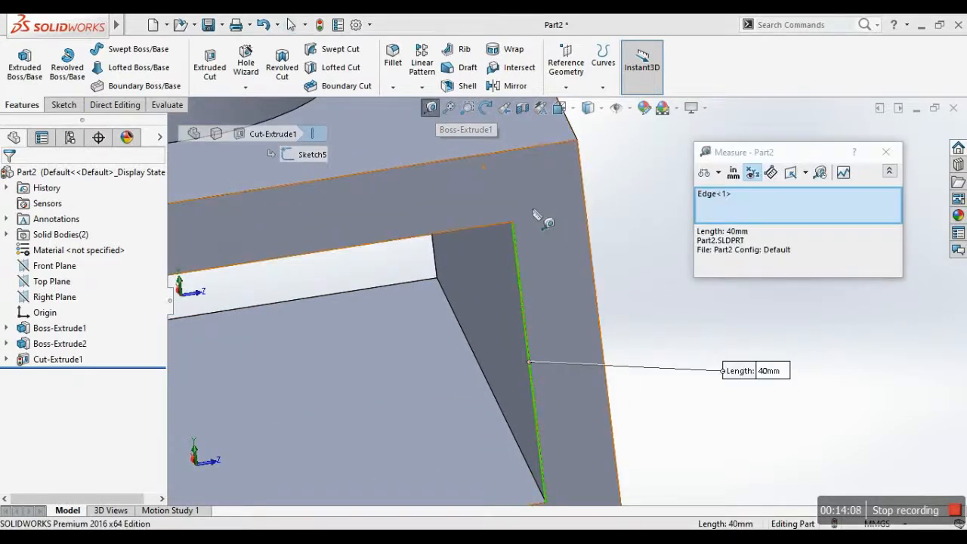
{"action": "left_click", "coordinate": [590, 256]}
{"action": "scroll", "coordinate": [597, 257], "scroll_direction": "up", "scroll_amount": 2}
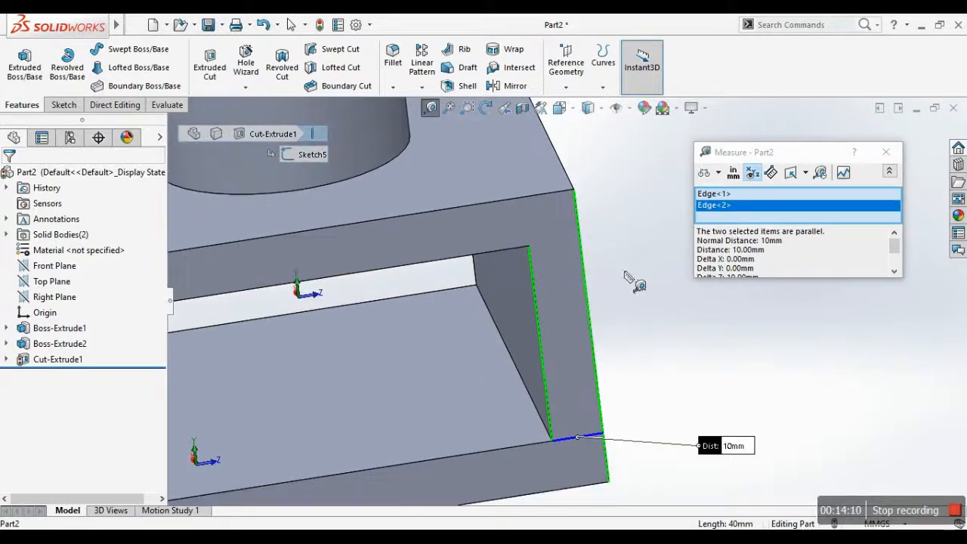
{"action": "left_click", "coordinate": [165, 105]}
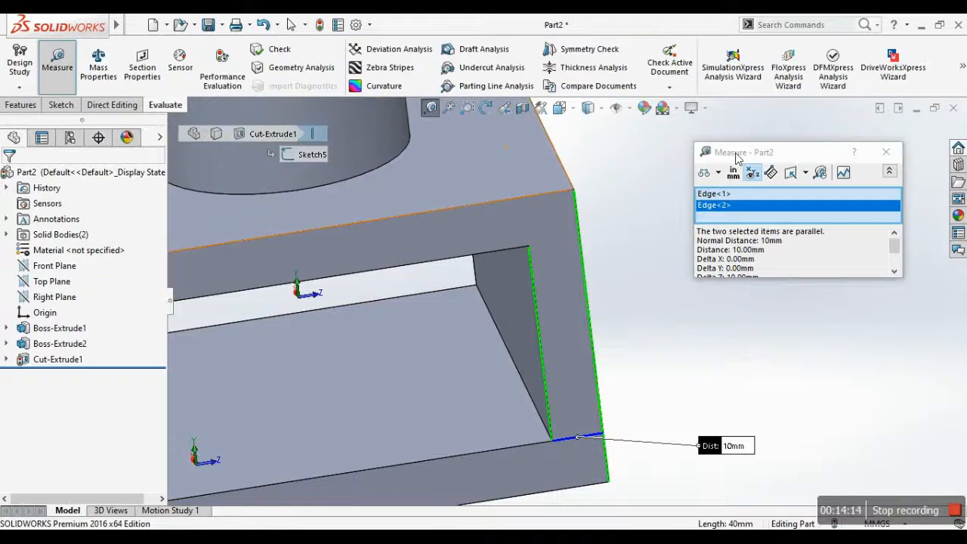
{"action": "left_click", "coordinate": [886, 152]}
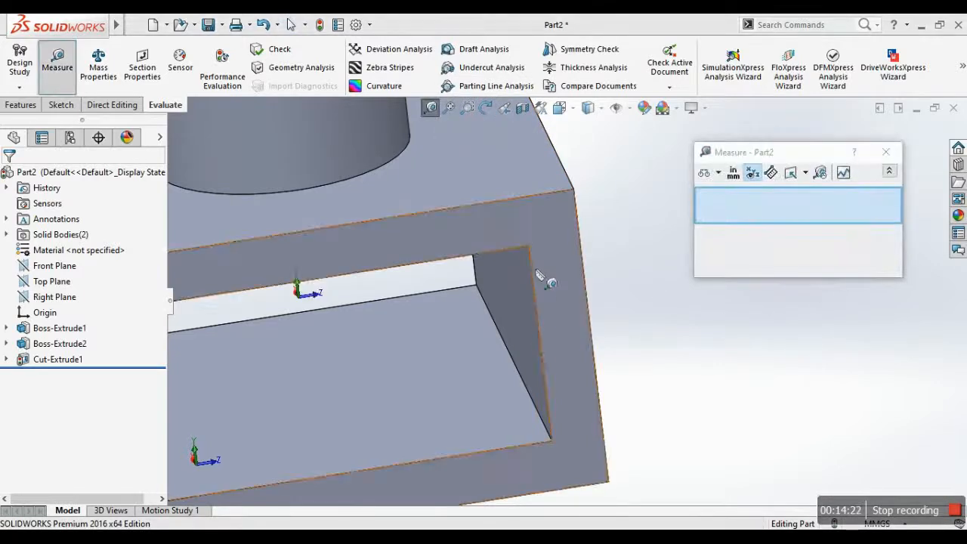
{"action": "left_click", "coordinate": [538, 281]}
{"action": "left_click", "coordinate": [585, 259]}
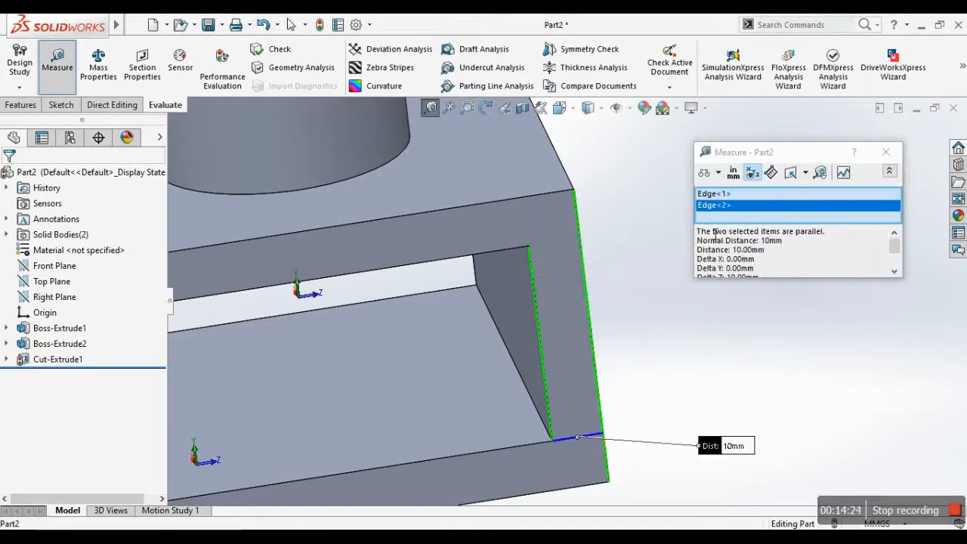
{"action": "left_click", "coordinate": [887, 152]}
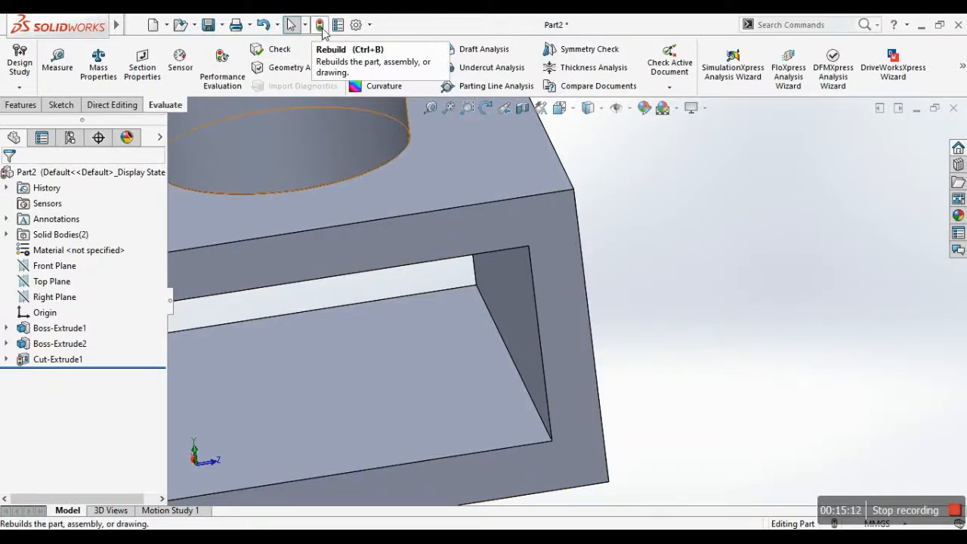
- Rebuild the part to apply the changed cut offset and select the opening's inner side face to display its dimension
{"action": "left_click", "coordinate": [322, 28]}
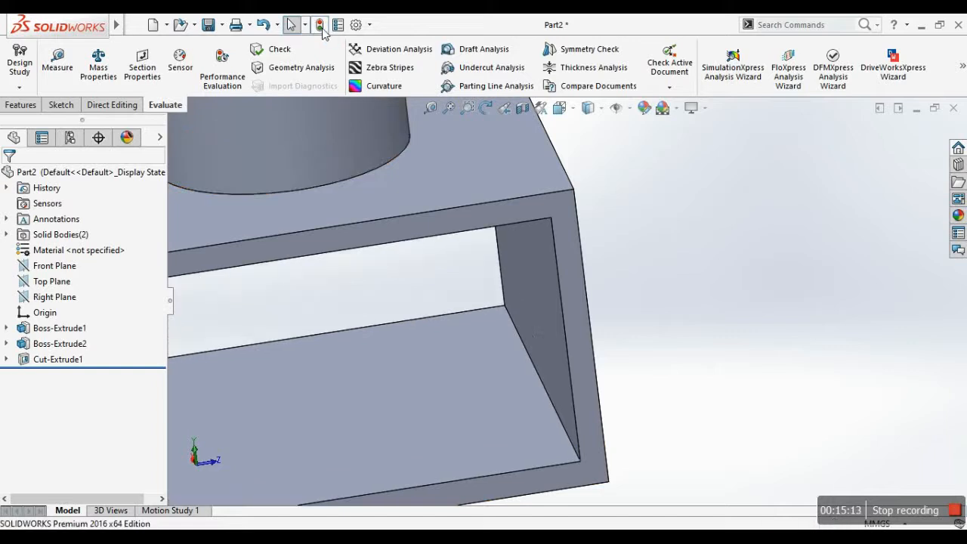
{"action": "left_click", "coordinate": [569, 330]}
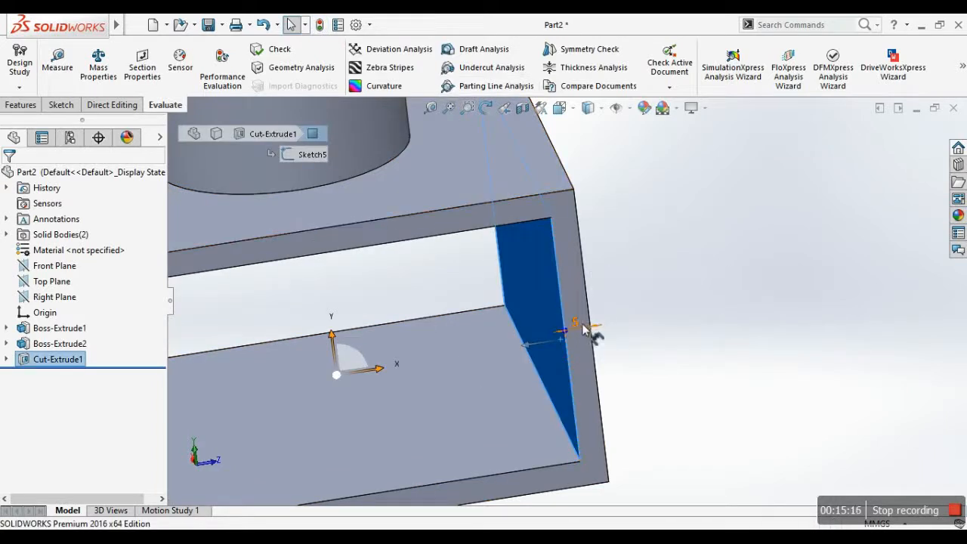
- Display the rectangular cut's dimension, set its edge offset to 10 mm, and rebuild the part
{"action": "left_click", "coordinate": [640, 276]}
{"action": "left_click", "coordinate": [570, 303]}
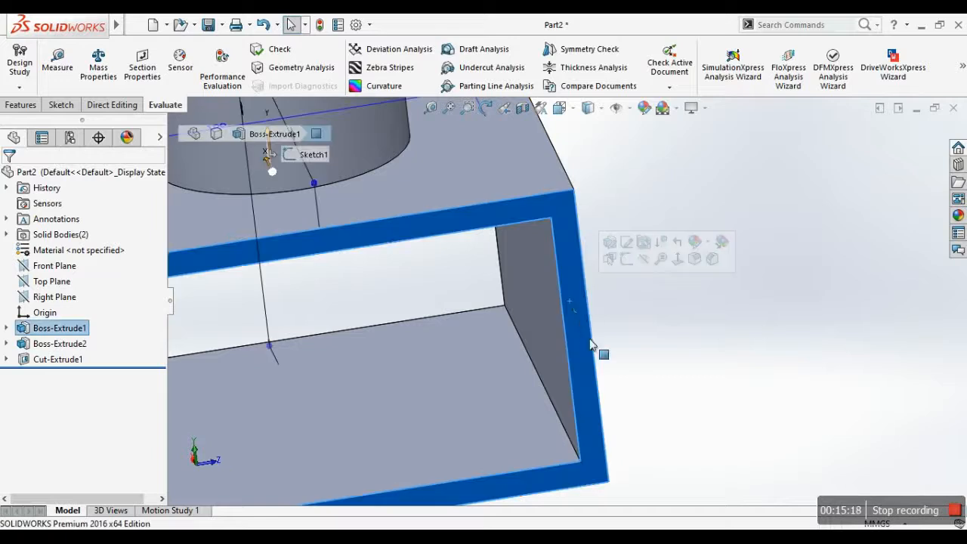
{"action": "left_click", "coordinate": [47, 361]}
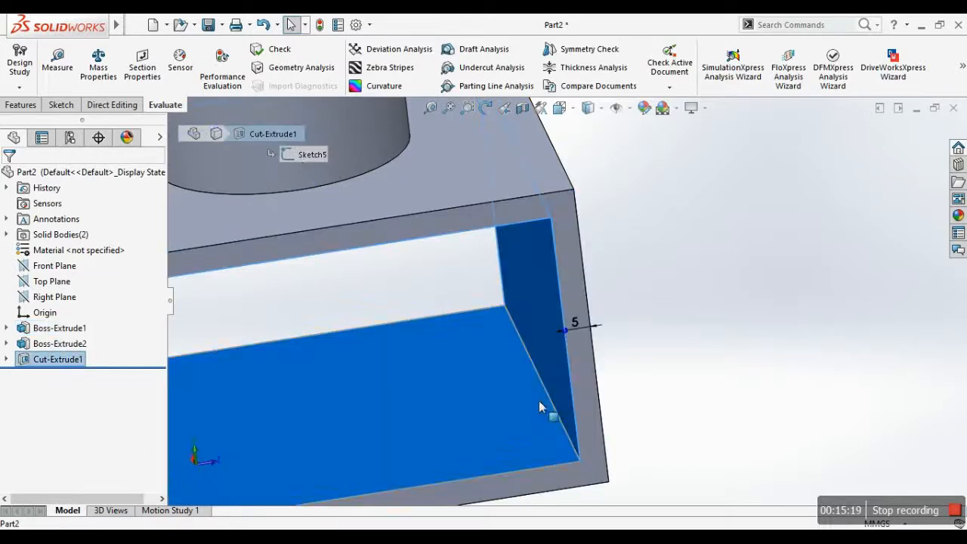
{"action": "double_click", "coordinate": [576, 325]}
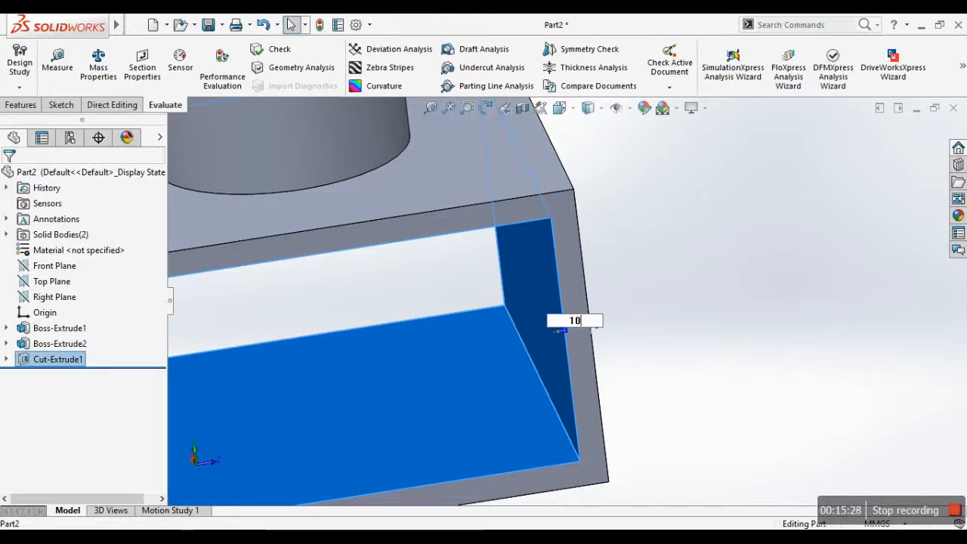
{"action": "key", "text": "Return"}
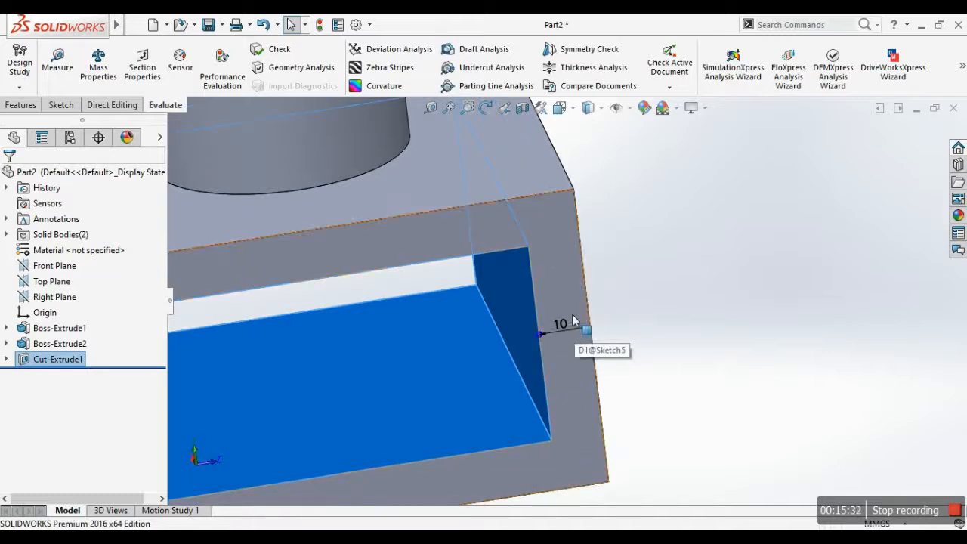
{"action": "left_click", "coordinate": [321, 27]}
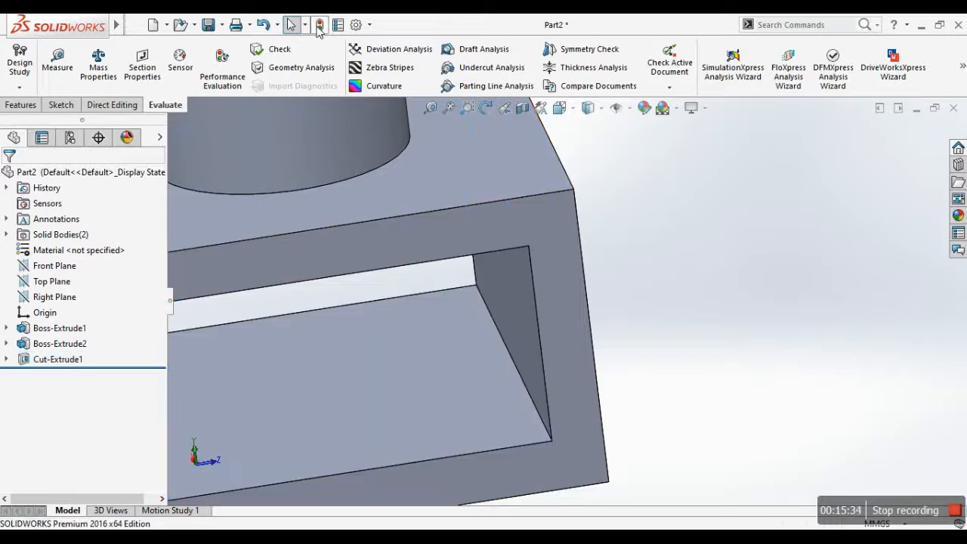
- Redisplay the rectangular cut's dimension and switch its edge offset to 5 mm and back to 10 mm
{"action": "left_click", "coordinate": [563, 330]}
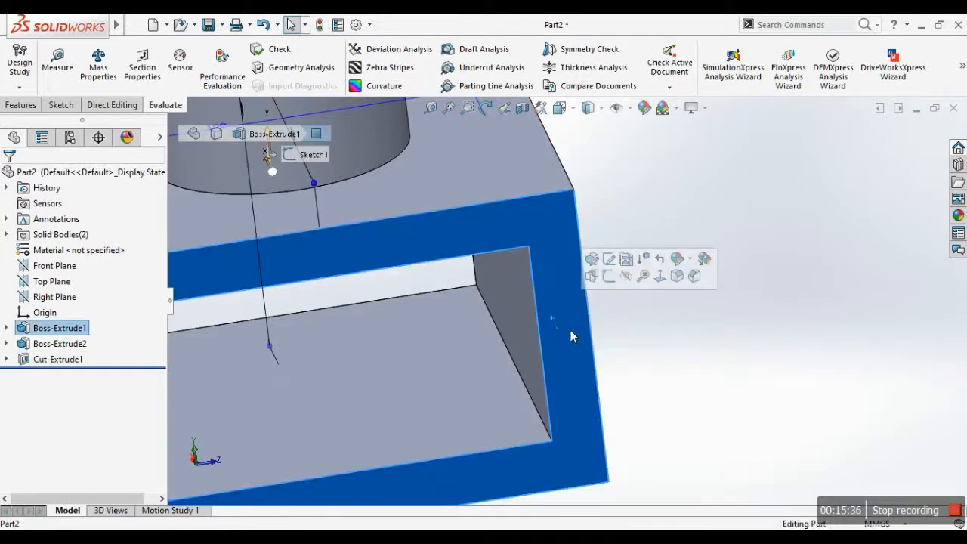
{"action": "left_click", "coordinate": [61, 360]}
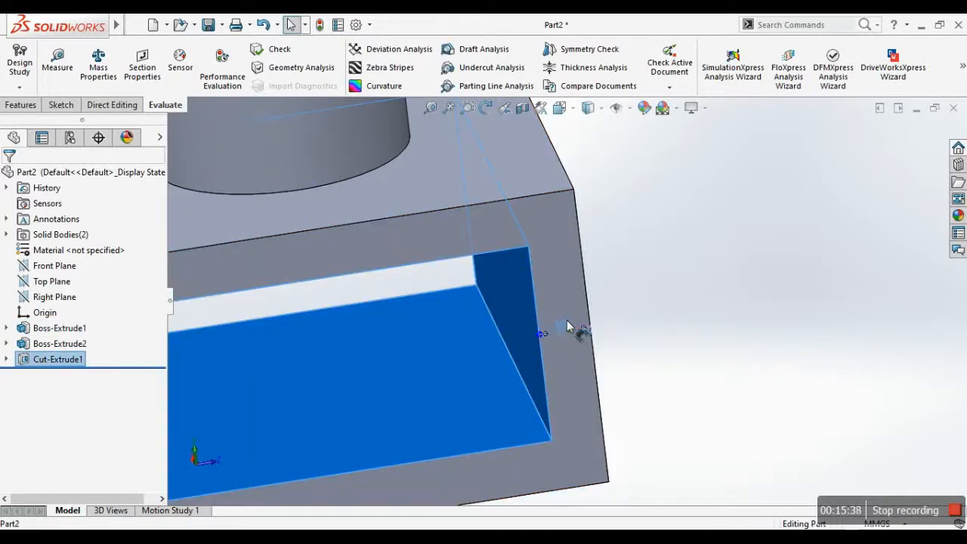
{"action": "key", "text": "Return"}
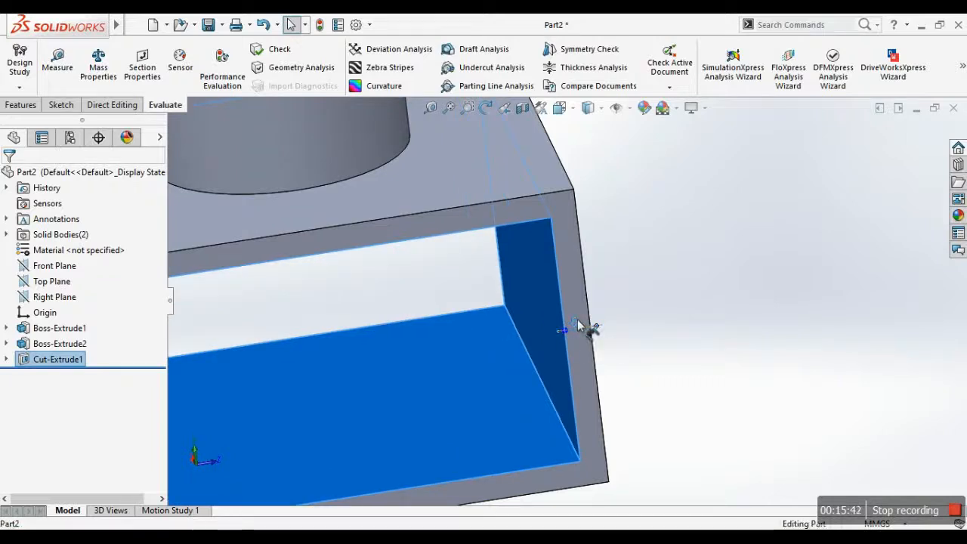
{"action": "type", "text": "0"}
{"action": "key", "text": "Return"}
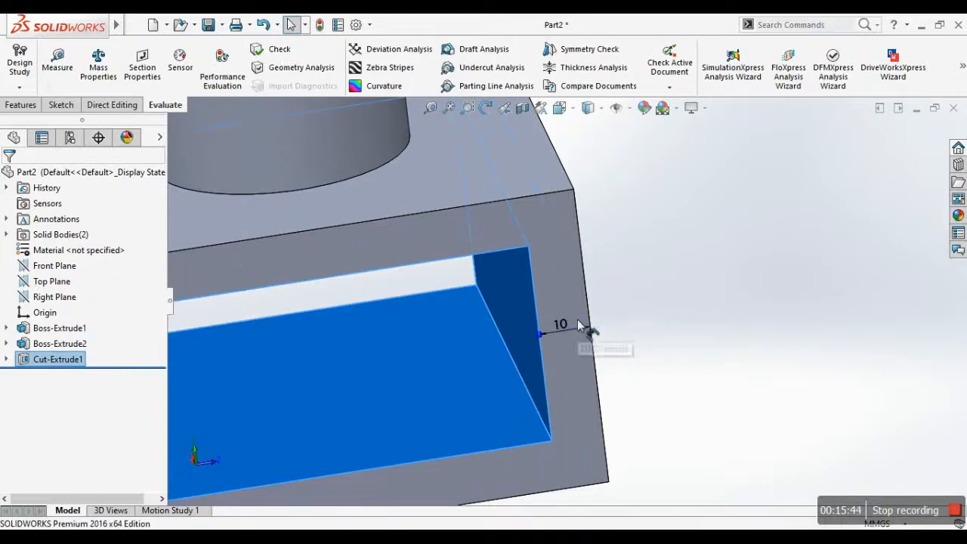
- Set the rectangular cut's offset from the block's edges to 5 mm and clear the selection
{"action": "double_click", "coordinate": [562, 325]}
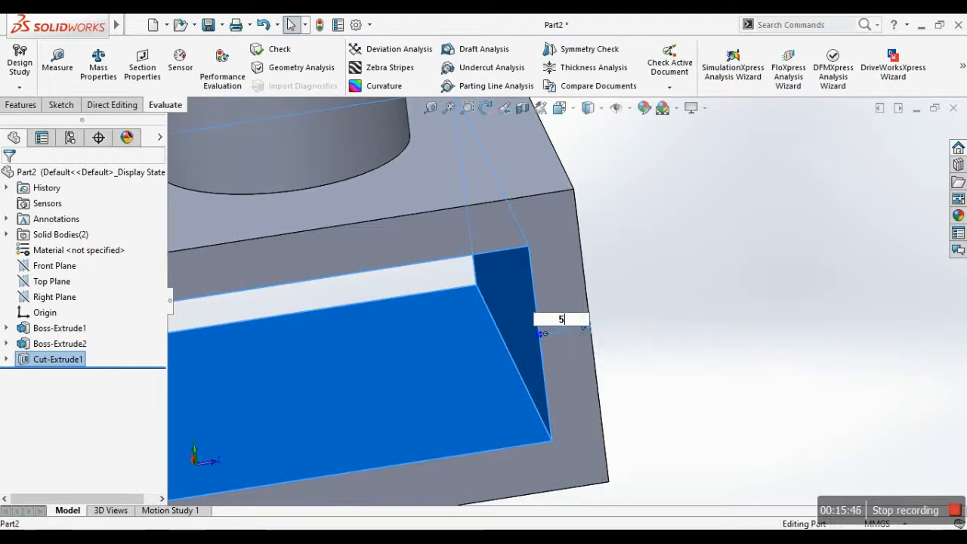
{"action": "type", "text": "5"}
{"action": "key", "text": "Return"}
{"action": "left_click", "coordinate": [755, 235]}
- Examine the block's rectangular opening, the tube and the tube's open upper end from several angles
{"action": "scroll", "coordinate": [754, 235], "scroll_direction": "up", "scroll_amount": 10}
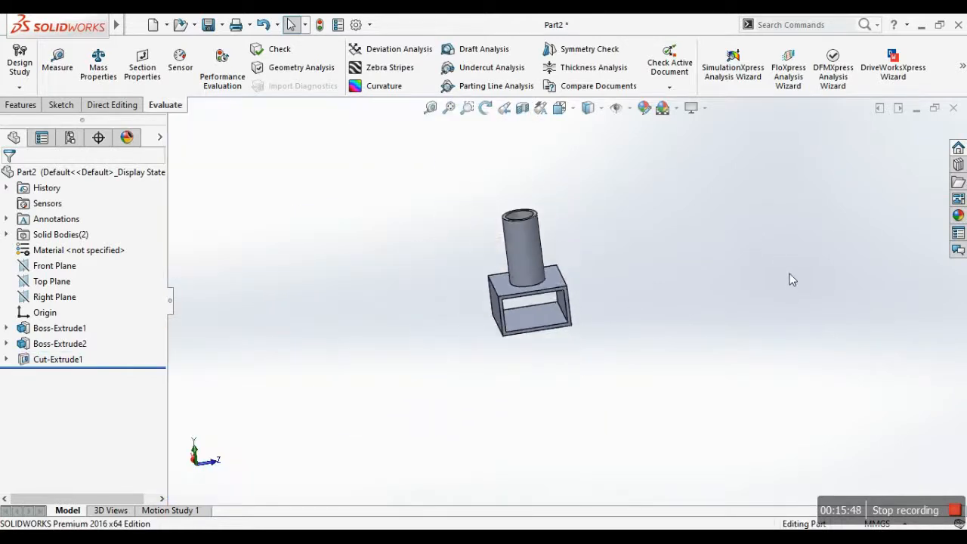
{"action": "scroll", "coordinate": [495, 306], "scroll_direction": "down", "scroll_amount": 3}
{"action": "middle_click_drag", "start_coordinate": [487, 306], "coordinate": [486, 355]}
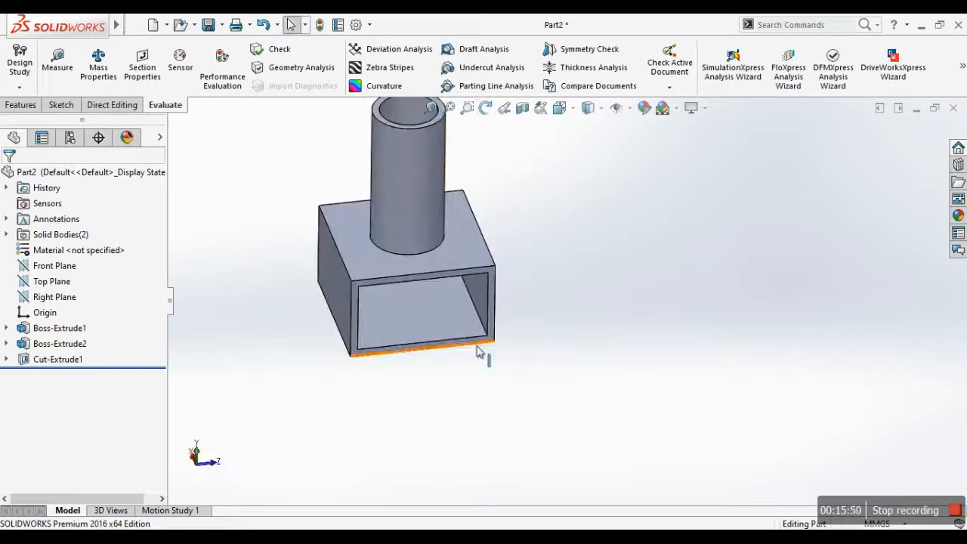
{"action": "scroll", "coordinate": [461, 307], "scroll_direction": "down", "scroll_amount": 5}
{"action": "middle_click_drag", "start_coordinate": [487, 303], "coordinate": [529, 258]}
{"action": "scroll", "coordinate": [566, 331], "scroll_direction": "up", "scroll_amount": 1}
{"action": "scroll", "coordinate": [566, 331], "scroll_direction": "down", "scroll_amount": 3}
{"action": "scroll", "coordinate": [529, 258], "scroll_direction": "up", "scroll_amount": 3}
{"action": "middle_click_drag", "start_coordinate": [532, 296], "coordinate": [546, 299]}
{"action": "scroll", "coordinate": [544, 299], "scroll_direction": "up", "scroll_amount": 3}
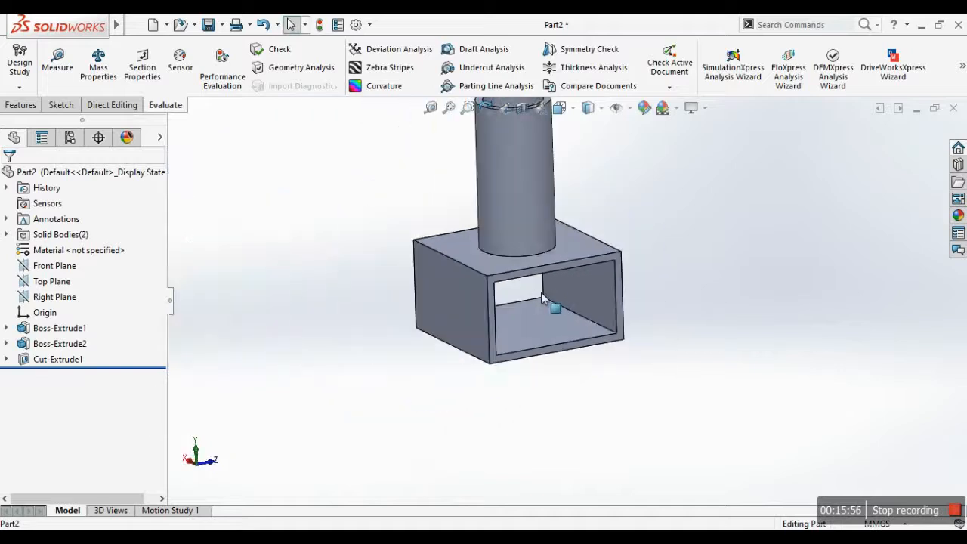
{"action": "scroll", "coordinate": [572, 251], "scroll_direction": "down", "scroll_amount": 3}
{"action": "middle_click_drag", "start_coordinate": [572, 250], "coordinate": [581, 281]}
{"action": "scroll", "coordinate": [760, 382], "scroll_direction": "up", "scroll_amount": 2}
{"action": "scroll", "coordinate": [579, 242], "scroll_direction": "down", "scroll_amount": 3}
{"action": "middle_click_drag", "start_coordinate": [578, 242], "coordinate": [598, 216]}
{"action": "scroll", "coordinate": [557, 277], "scroll_direction": "down", "scroll_amount": 3}
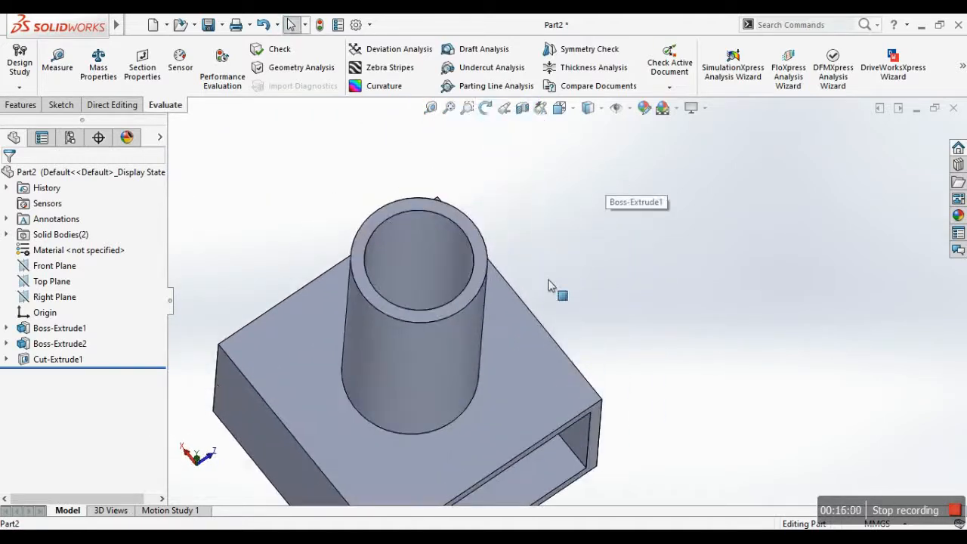
- Sketch on the tube's top rim face, convert the inner circular edge into a sketch circle, and exit the sketch
{"action": "left_click", "coordinate": [464, 219]}
{"action": "left_click", "coordinate": [507, 174]}
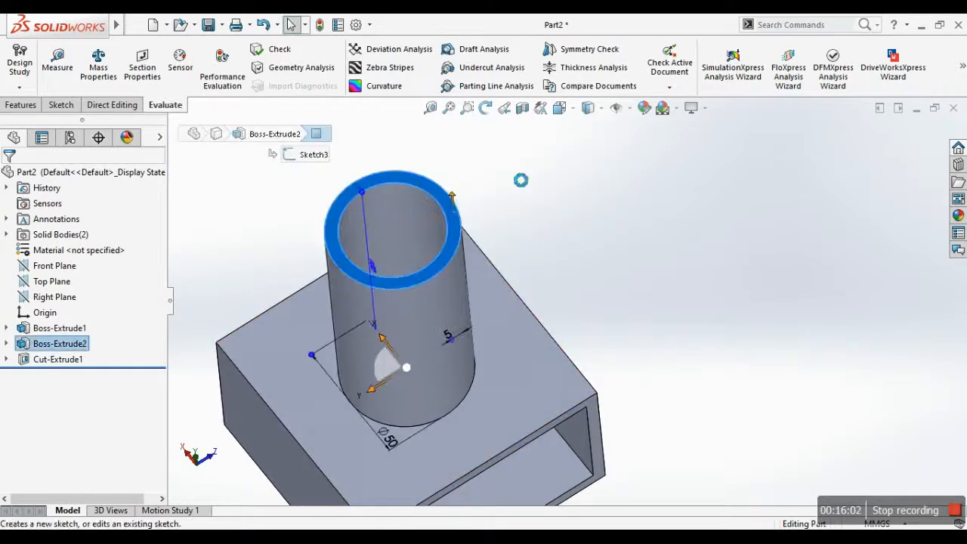
{"action": "left_click", "coordinate": [375, 186]}
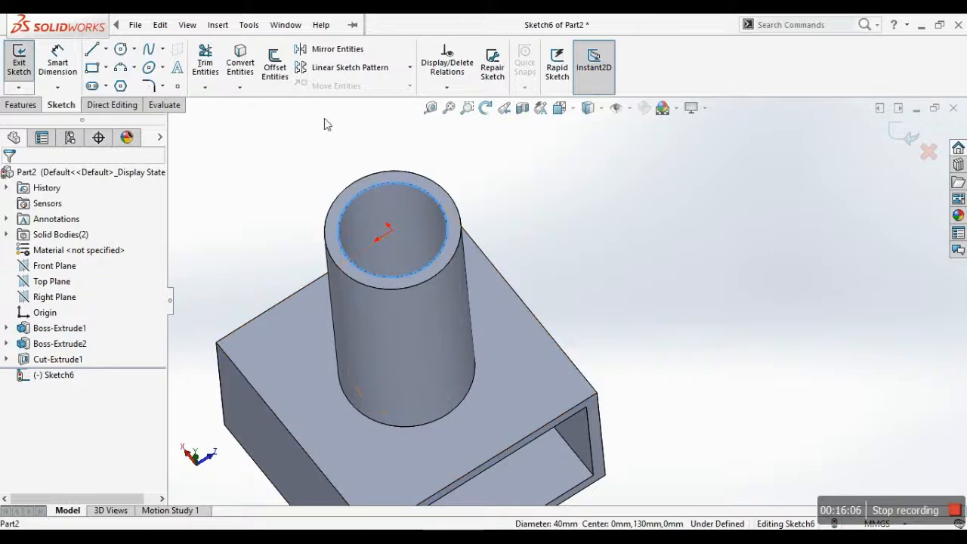
{"action": "left_click", "coordinate": [248, 67]}
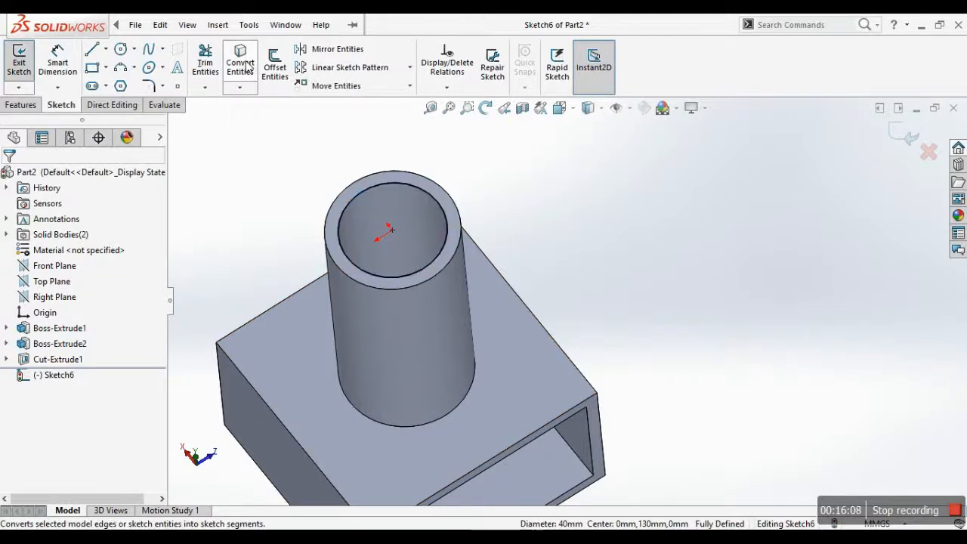
{"action": "middle_click_drag", "start_coordinate": [511, 345], "coordinate": [526, 237]}
{"action": "scroll", "coordinate": [526, 237], "scroll_direction": "up", "scroll_amount": 3}
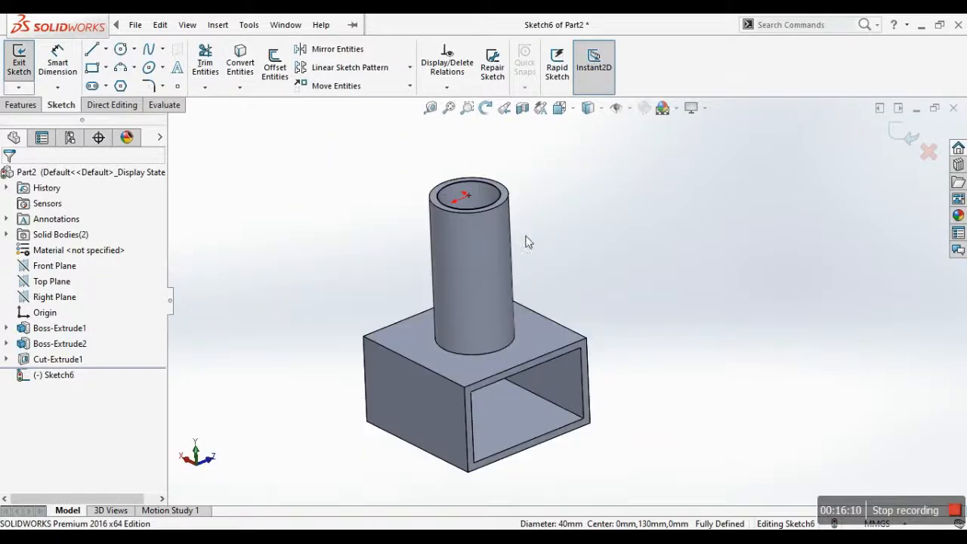
{"action": "left_click", "coordinate": [23, 105]}
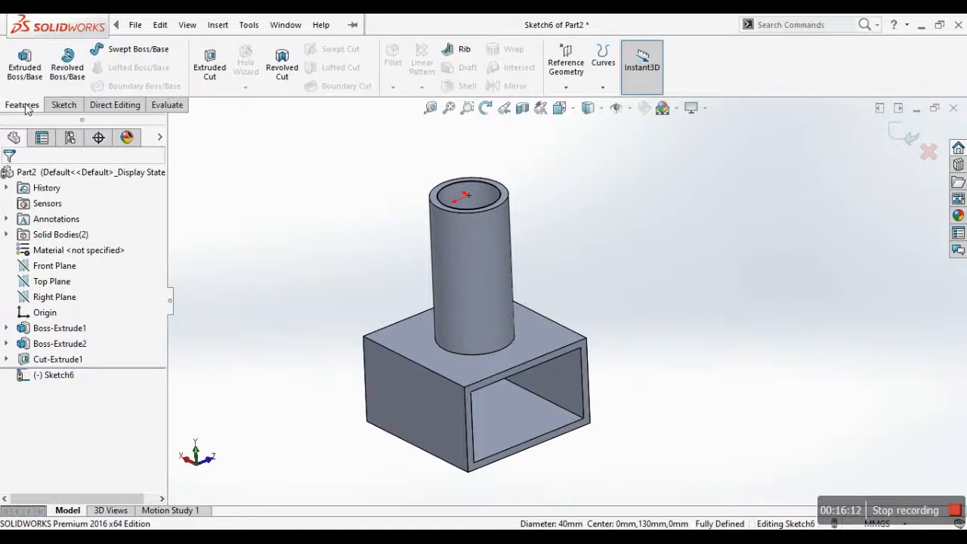
{"action": "left_click", "coordinate": [894, 134]}
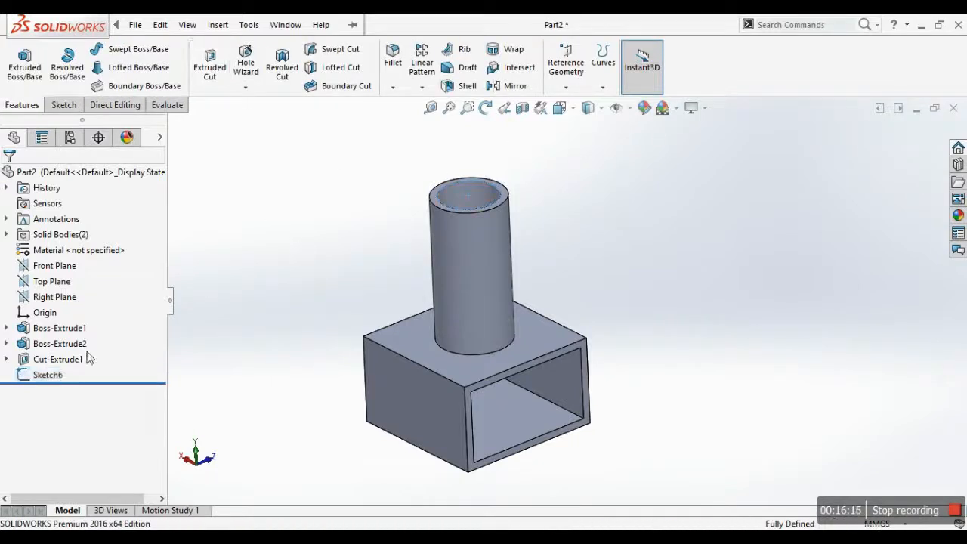
- Reopen the inner circle sketch and try an extruded cut down the tube with the Up To Next end condition
{"action": "left_click", "coordinate": [47, 375]}
{"action": "left_click", "coordinate": [69, 324]}
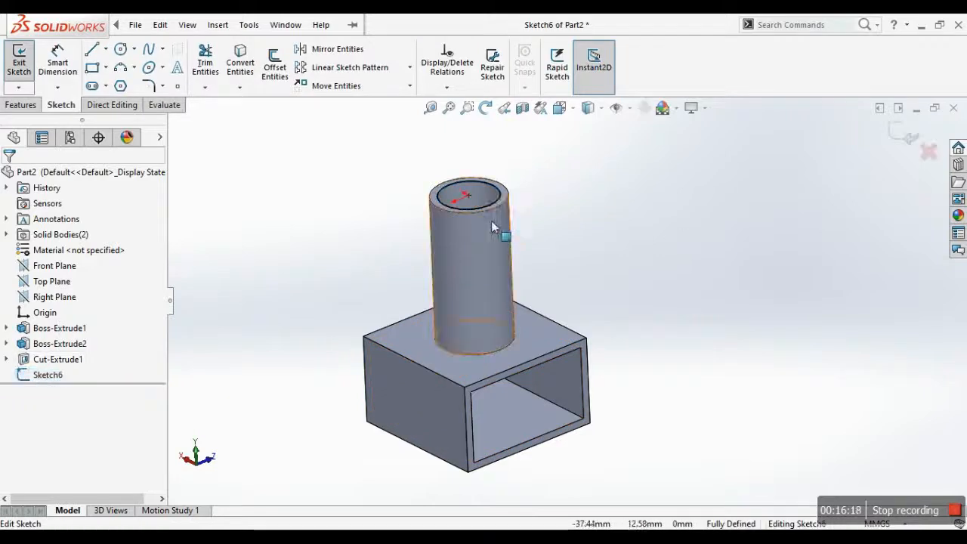
{"action": "left_click", "coordinate": [20, 105]}
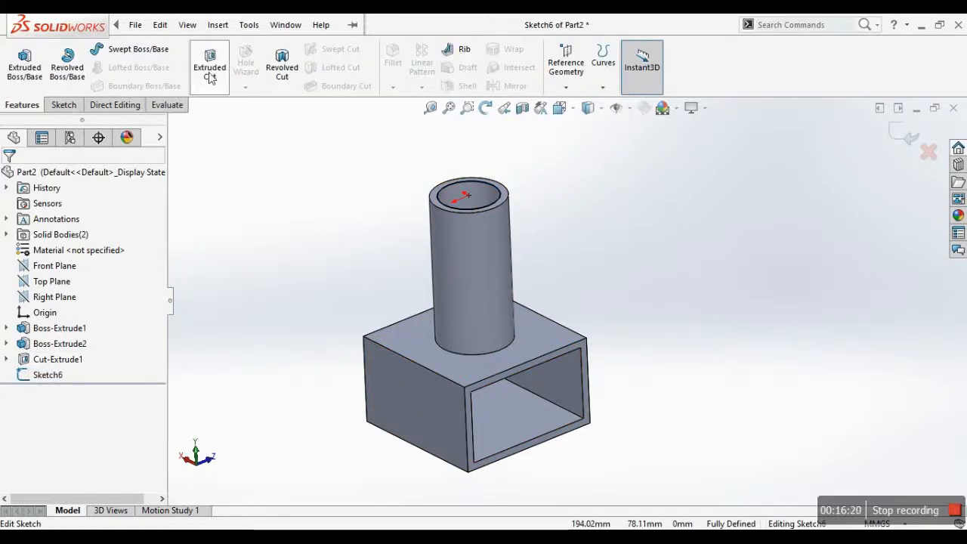
{"action": "left_click", "coordinate": [211, 76]}
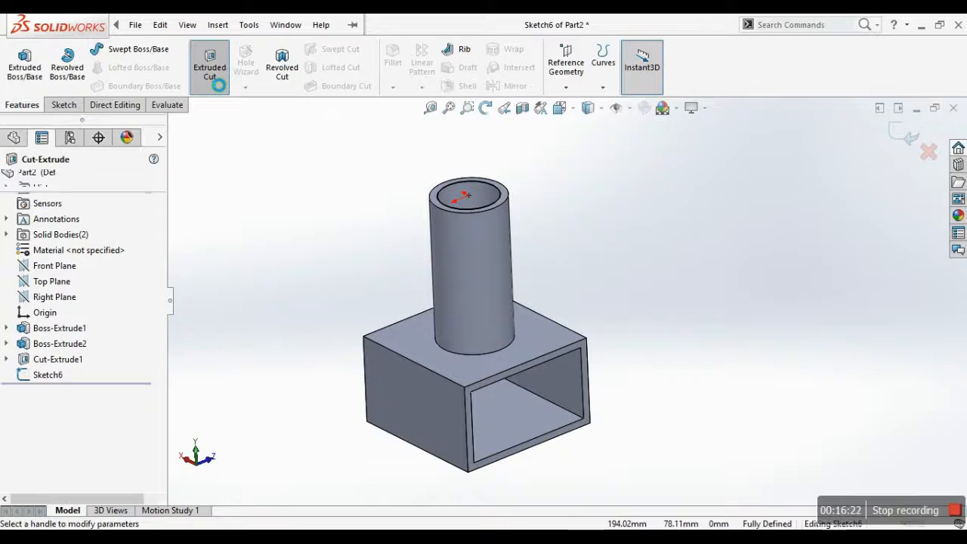
{"action": "middle_click_drag", "start_coordinate": [538, 276], "coordinate": [517, 223]}
{"action": "left_click", "coordinate": [56, 264]}
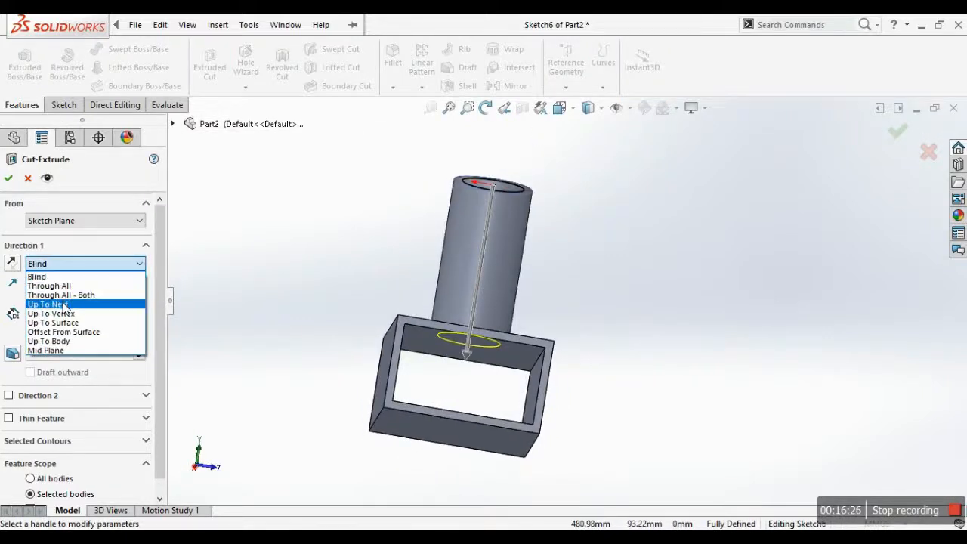
{"action": "left_click", "coordinate": [65, 305]}
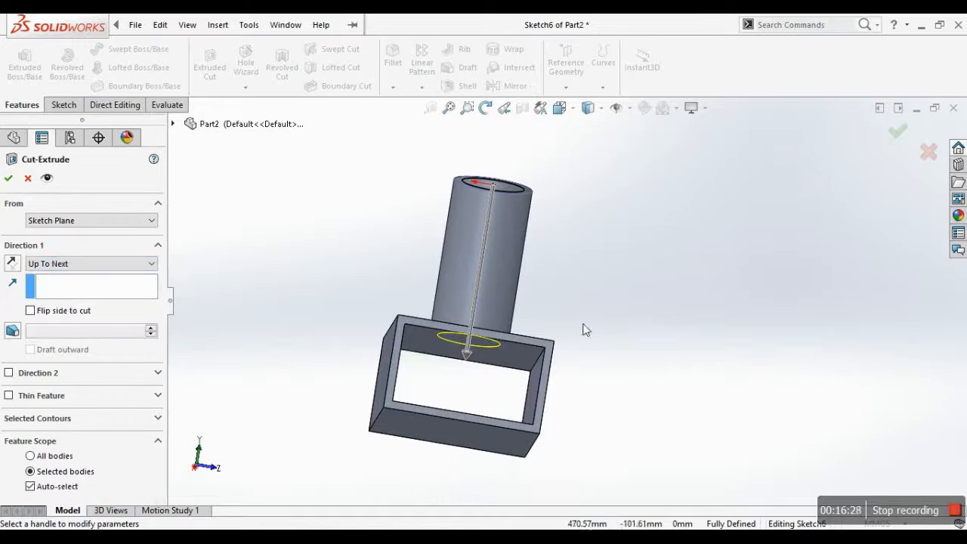
{"action": "scroll", "coordinate": [441, 356], "scroll_direction": "down", "scroll_amount": 3}
{"action": "scroll", "coordinate": [597, 322], "scroll_direction": "up", "scroll_amount": 3}
{"action": "middle_click_drag", "start_coordinate": [609, 326], "coordinate": [641, 241]}
{"action": "left_click", "coordinate": [91, 263]}
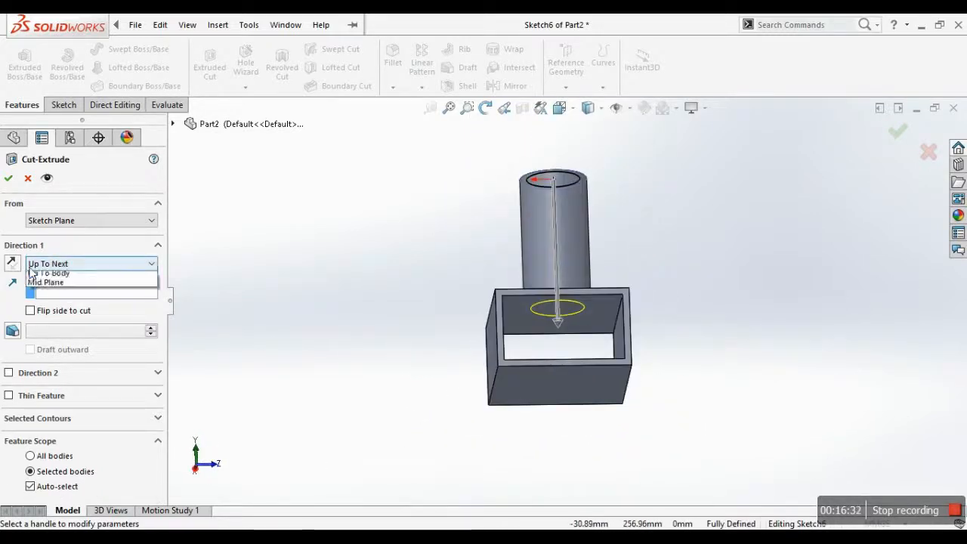
{"action": "left_click", "coordinate": [57, 302]}
- Inspect the circular cut preview inside the block's opening, cancel the extruded cut, and exit the sketch
{"action": "scroll", "coordinate": [580, 302], "scroll_direction": "down", "scroll_amount": 4}
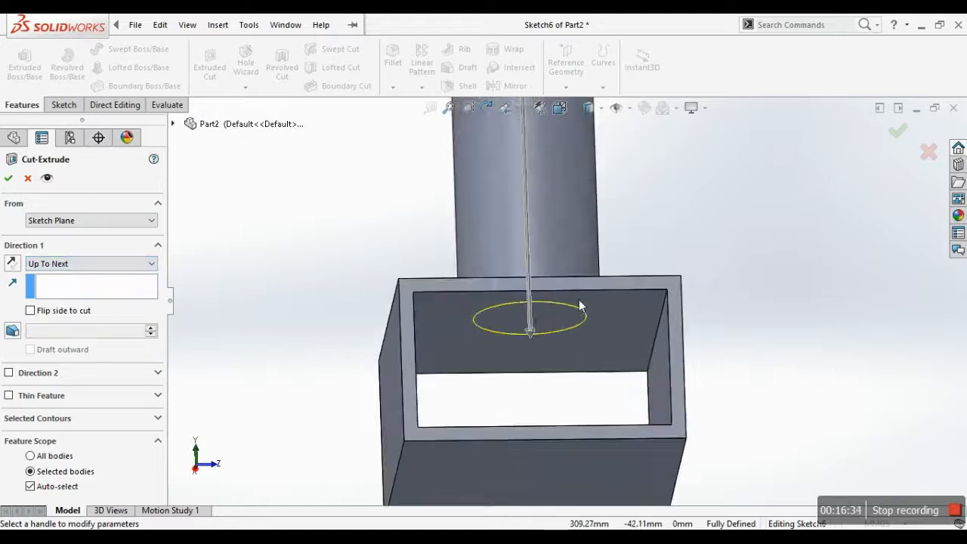
{"action": "middle_click_drag", "start_coordinate": [579, 303], "coordinate": [567, 396]}
{"action": "scroll", "coordinate": [567, 396], "scroll_direction": "up", "scroll_amount": 2}
{"action": "left_click", "coordinate": [28, 182]}
{"action": "mouse_move", "coordinate": [649, 277]}
{"action": "middle_mouse_down"}
{"action": "mouse_move", "coordinate": [620, 184]}
{"action": "mouse_move", "coordinate": [599, 302]}
{"action": "middle_mouse_up"}
{"action": "scroll", "coordinate": [598, 302], "scroll_direction": "up", "scroll_amount": 3}
{"action": "left_click", "coordinate": [911, 133]}
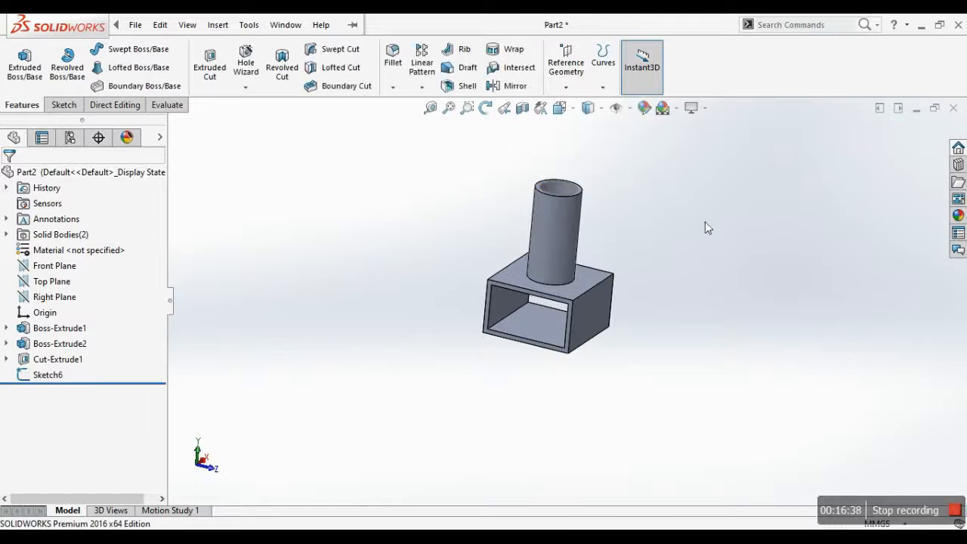
- Start a new sketch on the block's solid side face, next to the rectangular opening
{"action": "scroll", "coordinate": [705, 222], "scroll_direction": "down", "scroll_amount": 3}
{"action": "middle_click_drag", "start_coordinate": [507, 292], "coordinate": [576, 388]}
{"action": "scroll", "coordinate": [577, 388], "scroll_direction": "up", "scroll_amount": 3}
{"action": "scroll", "coordinate": [490, 359], "scroll_direction": "down", "scroll_amount": 3}
{"action": "left_click", "coordinate": [491, 355]}
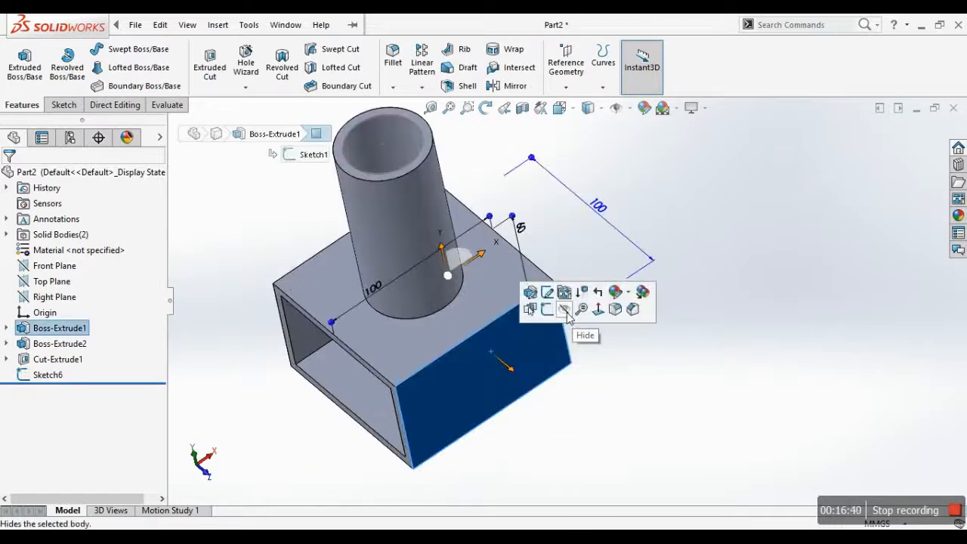
{"action": "left_click", "coordinate": [553, 314]}
{"action": "middle_click_drag", "start_coordinate": [621, 341], "coordinate": [611, 241]}
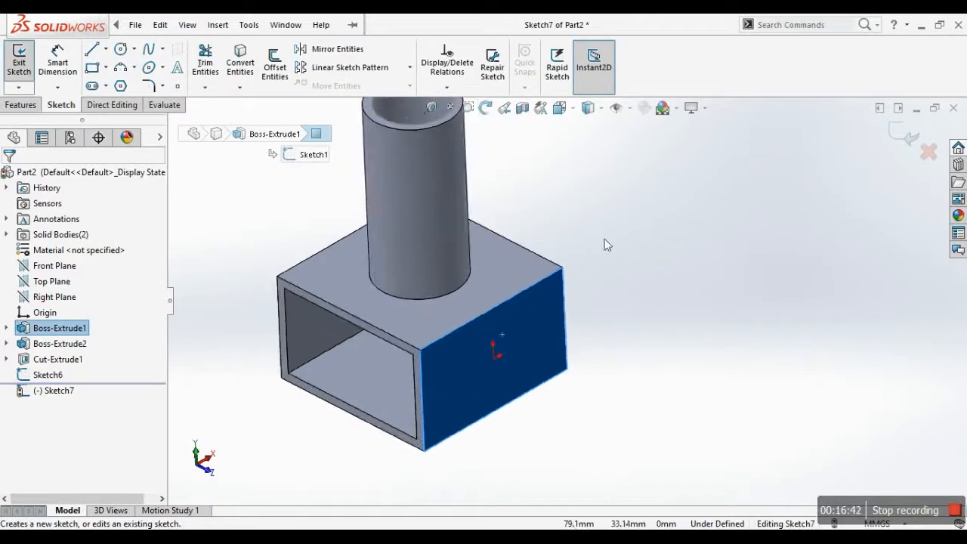
- Draw a circle of about 21 mm radius over the tube's middle, viewed normal to the sketch plane
{"action": "left_click", "coordinate": [121, 50]}
{"action": "scroll", "coordinate": [632, 322], "scroll_direction": "up", "scroll_amount": 3}
{"action": "middle_click_drag", "start_coordinate": [632, 322], "coordinate": [631, 224]}
{"action": "key", "text": "ctrl+8"}
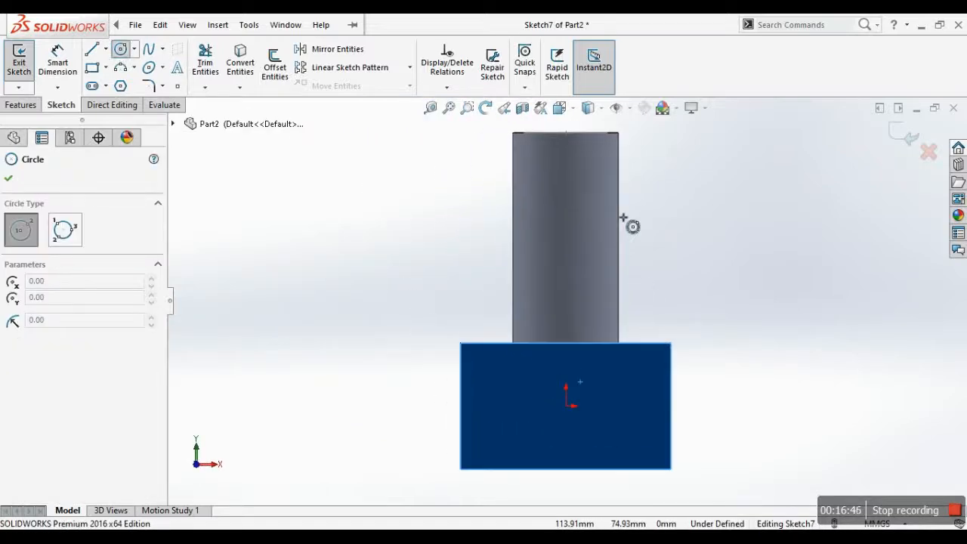
{"action": "left_click", "coordinate": [571, 225]}
{"action": "left_click", "coordinate": [599, 261]}
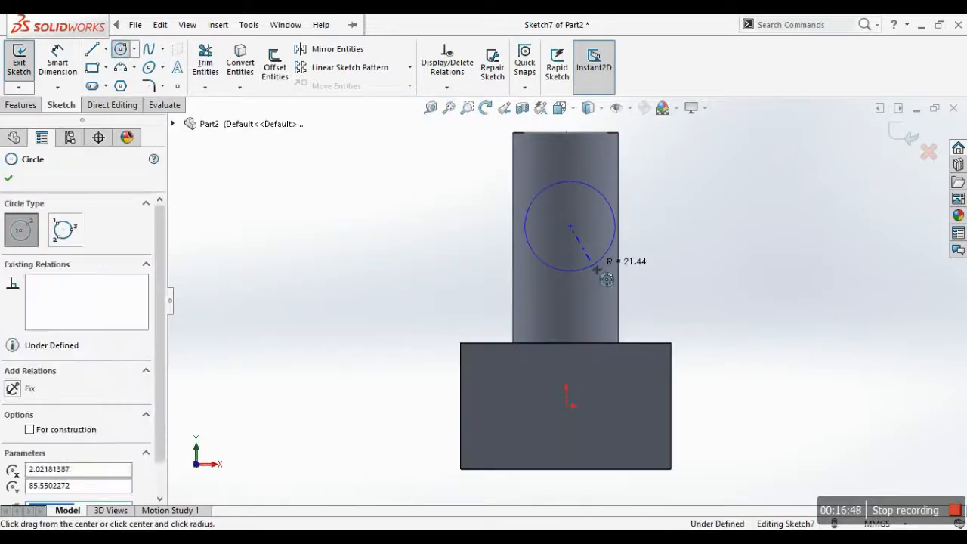
{"action": "left_click", "coordinate": [6, 179]}
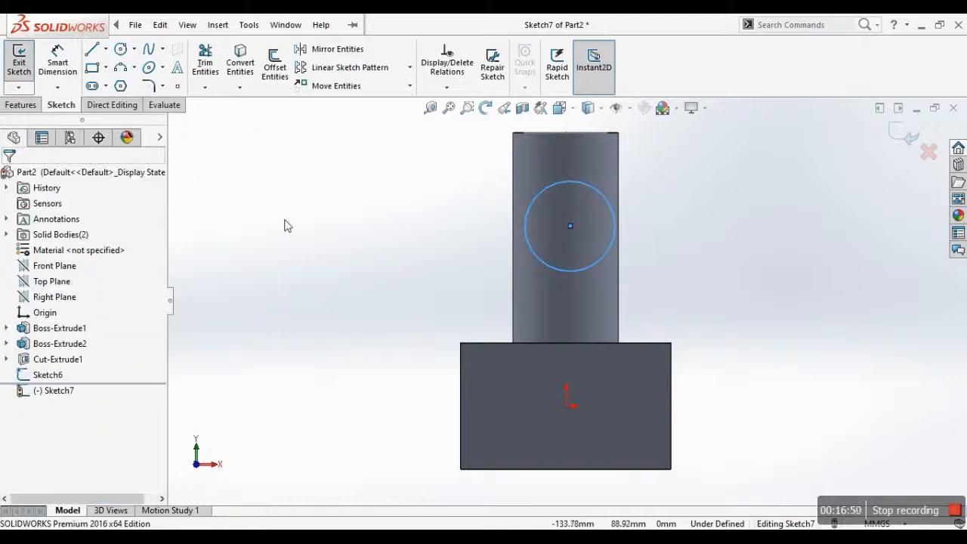
- Align the circle's centre vertically with the origin
{"action": "left_click", "coordinate": [570, 226]}
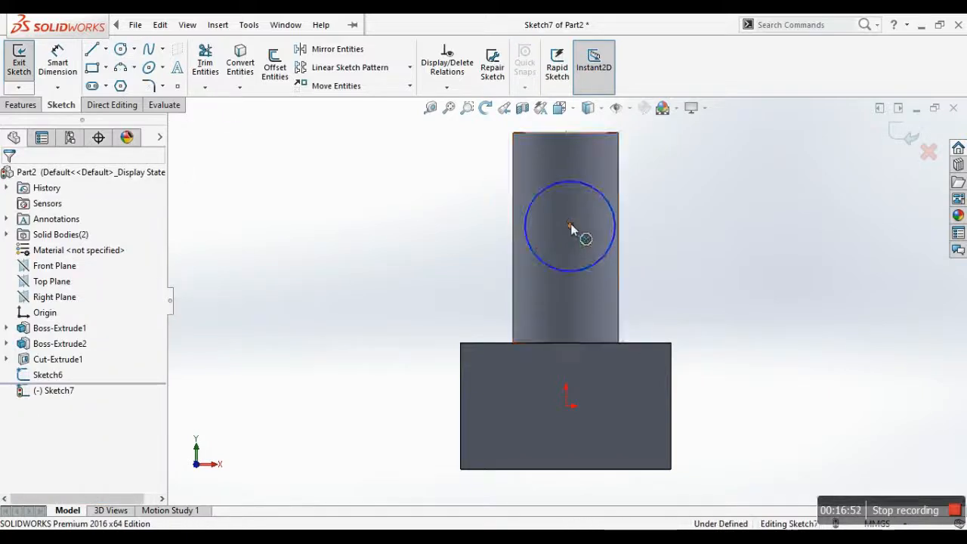
{"action": "left_click", "coordinate": [566, 405], "text": "ctrl"}
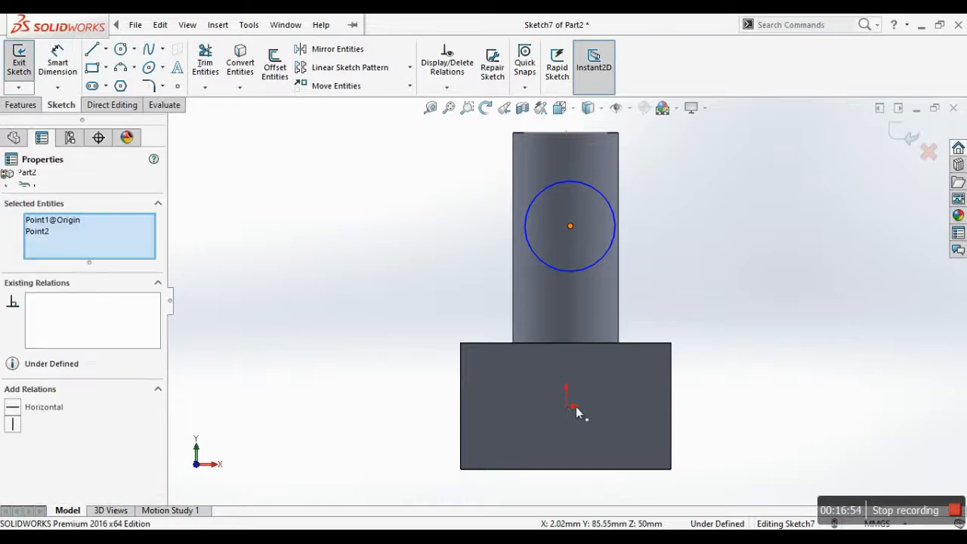
{"action": "left_click", "coordinate": [626, 348]}
{"action": "left_click", "coordinate": [731, 260]}
{"action": "left_click", "coordinate": [248, 25]}
- Dimension the circle's diameter as 30 mm and exit the sketch
{"action": "left_click", "coordinate": [59, 66]}
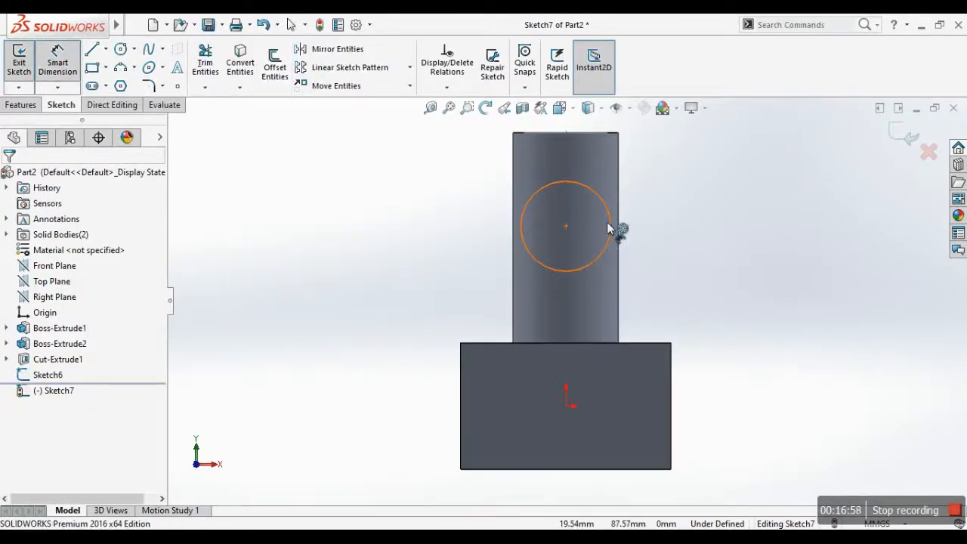
{"action": "left_click", "coordinate": [607, 222]}
{"action": "left_click", "coordinate": [722, 232]}
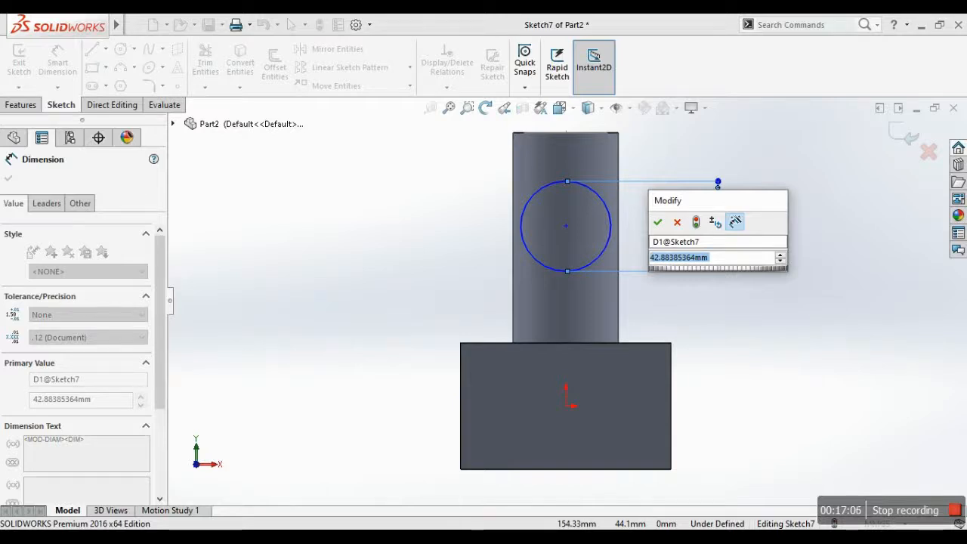
{"action": "type", "text": "303"}
{"action": "key", "text": "Return"}
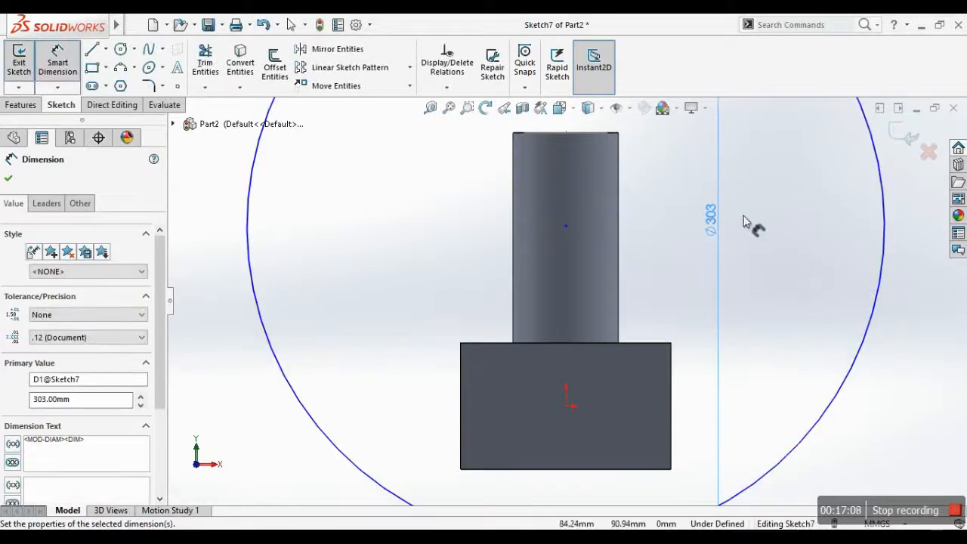
{"action": "key", "text": "Escape"}
{"action": "double_click", "coordinate": [712, 216]}
{"action": "type", "text": "30"}
{"action": "key", "text": "Return"}
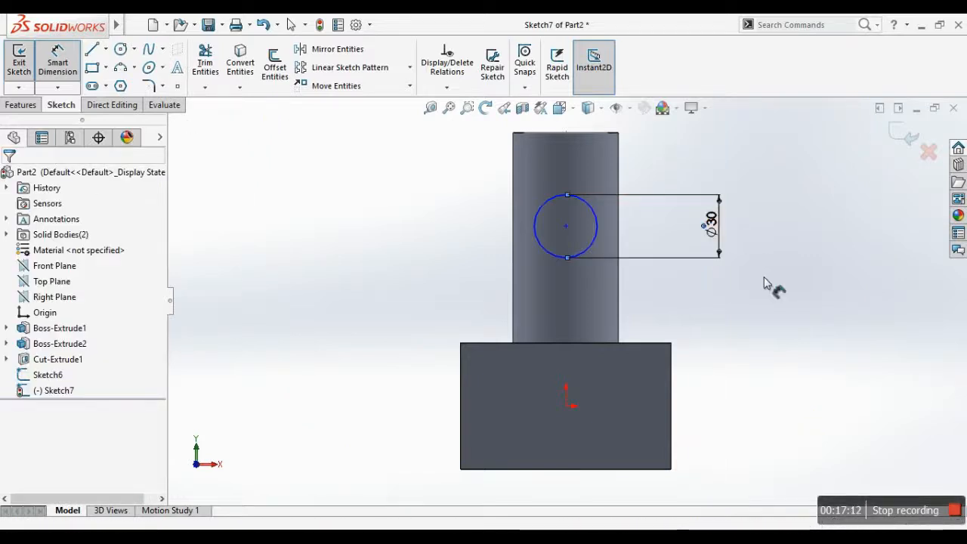
{"action": "middle_click_drag", "start_coordinate": [764, 277], "coordinate": [725, 305]}
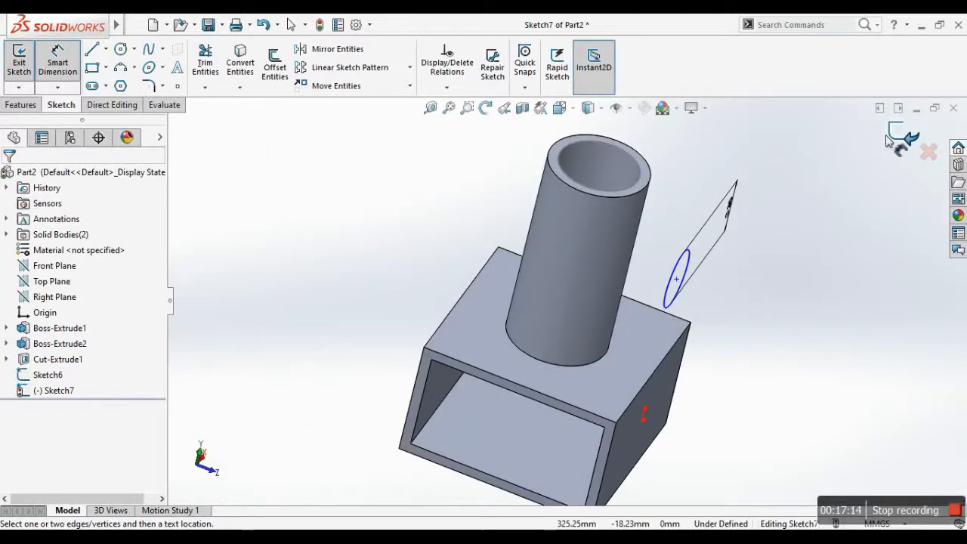
{"action": "left_click", "coordinate": [909, 138]}
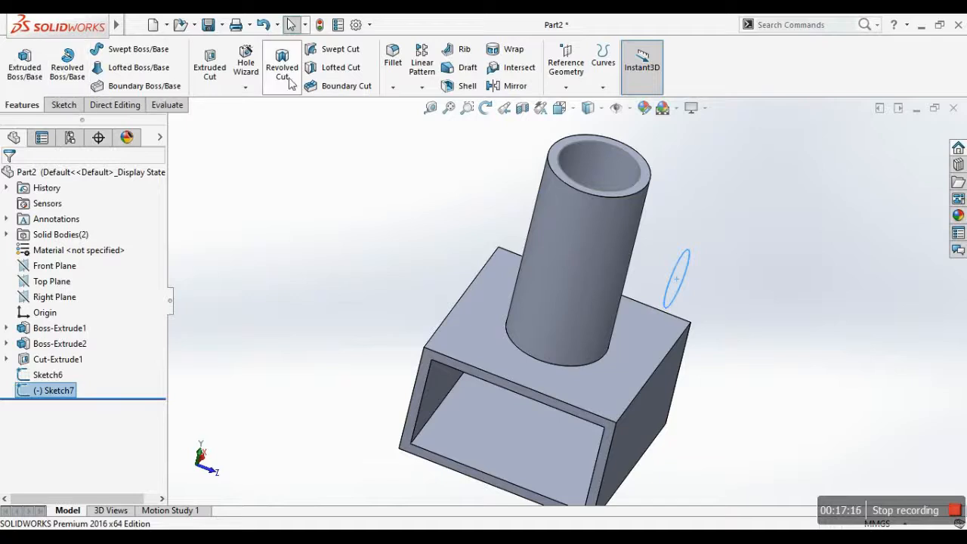
- Try an extruded cut of the 30 mm circle into the tube with the Up To Next end condition
{"action": "left_click", "coordinate": [210, 72]}
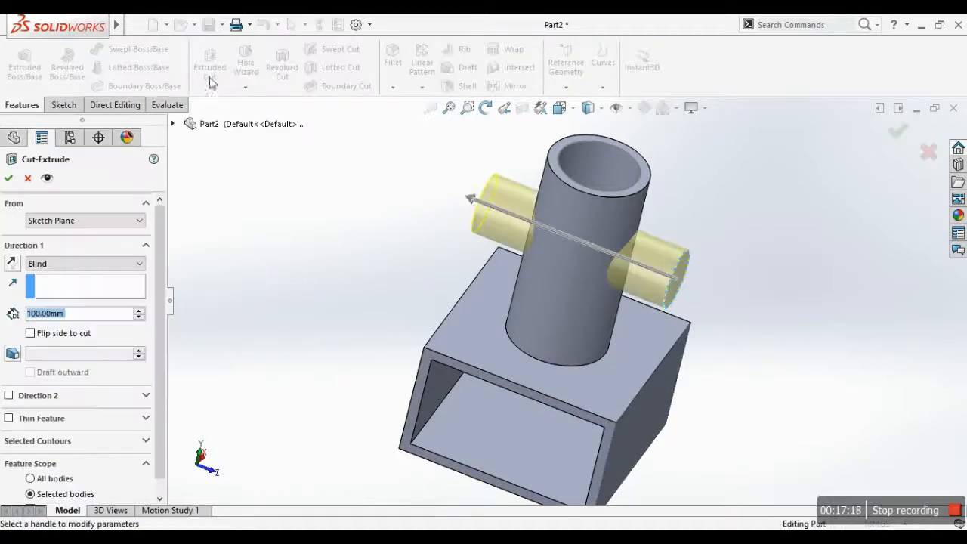
{"action": "left_click", "coordinate": [92, 262]}
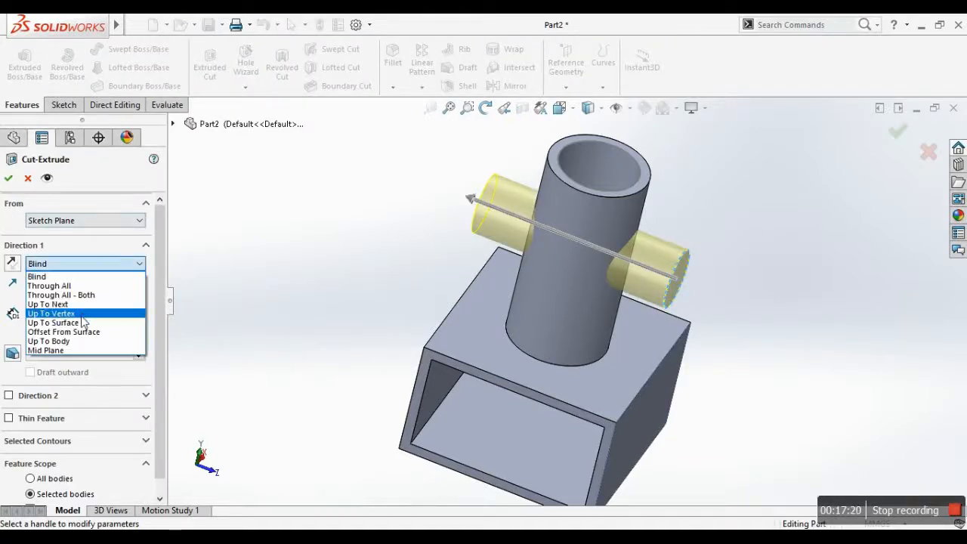
{"action": "left_click", "coordinate": [84, 304]}
- Inspect the Up To Next cut preview in the tube wall from several angles and cancel the extruded cut
{"action": "middle_click_drag", "start_coordinate": [563, 244], "coordinate": [578, 217]}
{"action": "scroll", "coordinate": [563, 203], "scroll_direction": "down", "scroll_amount": 3}
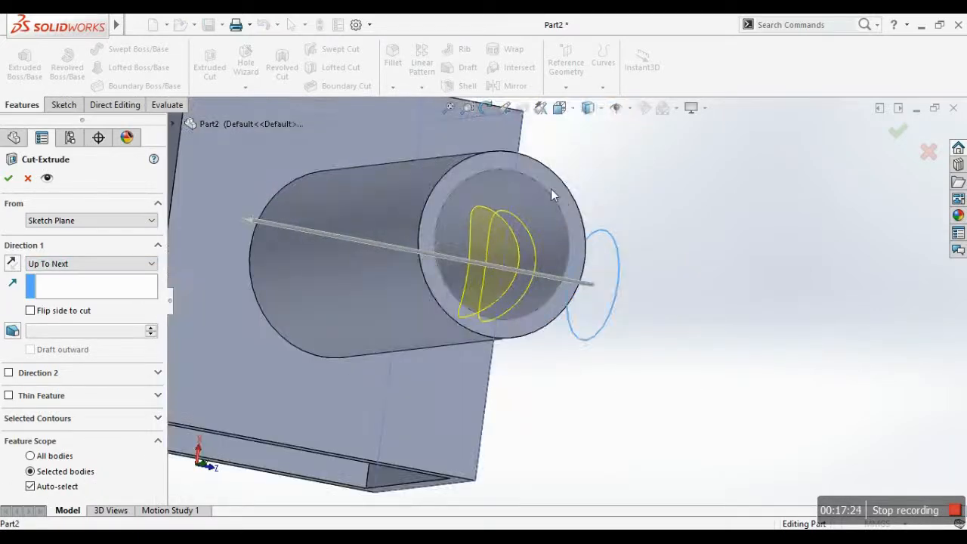
{"action": "middle_click_drag", "start_coordinate": [600, 270], "coordinate": [579, 204]}
{"action": "middle_click_drag", "start_coordinate": [439, 181], "coordinate": [472, 208]}
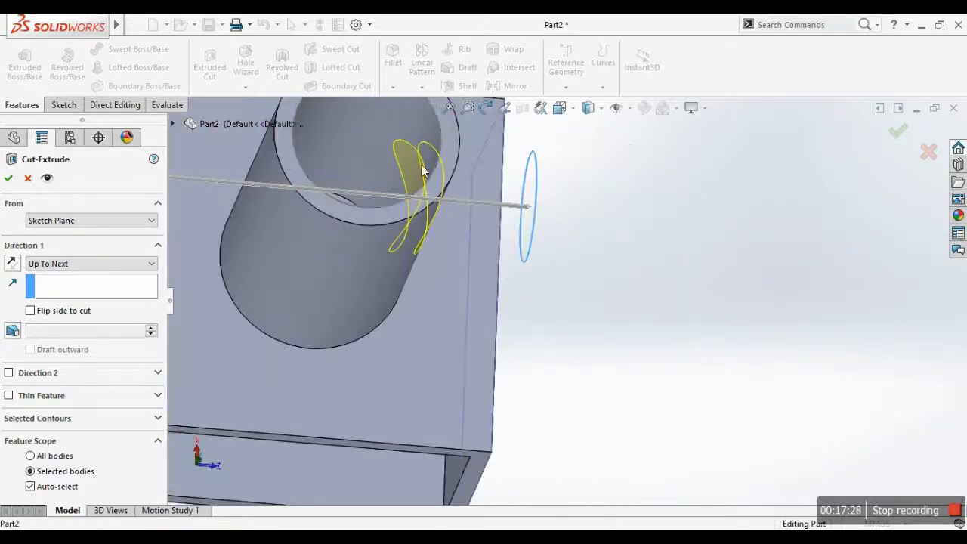
{"action": "scroll", "coordinate": [420, 165], "scroll_direction": "down", "scroll_amount": 2}
{"action": "middle_click_drag", "start_coordinate": [419, 165], "coordinate": [416, 133]}
{"action": "scroll", "coordinate": [416, 130], "scroll_direction": "up", "scroll_amount": 4}
{"action": "middle_click_drag", "start_coordinate": [572, 356], "coordinate": [552, 186]}
{"action": "scroll", "coordinate": [555, 184], "scroll_direction": "down", "scroll_amount": 2}
{"action": "middle_click_drag", "start_coordinate": [560, 144], "coordinate": [557, 216]}
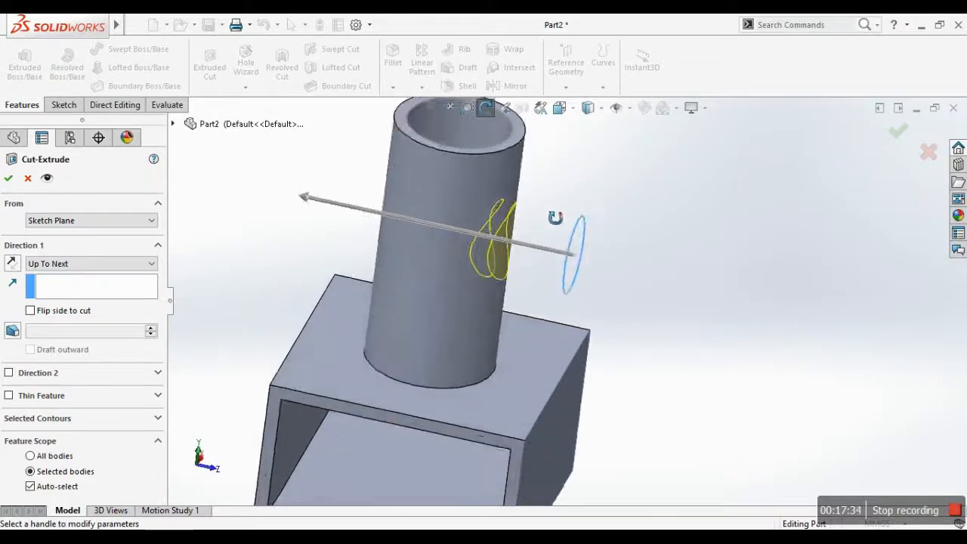
{"action": "scroll", "coordinate": [620, 261], "scroll_direction": "up", "scroll_amount": 3}
{"action": "scroll", "coordinate": [431, 194], "scroll_direction": "down", "scroll_amount": 3}
{"action": "middle_click_drag", "start_coordinate": [432, 194], "coordinate": [441, 310]}
{"action": "scroll", "coordinate": [480, 243], "scroll_direction": "down", "scroll_amount": 5}
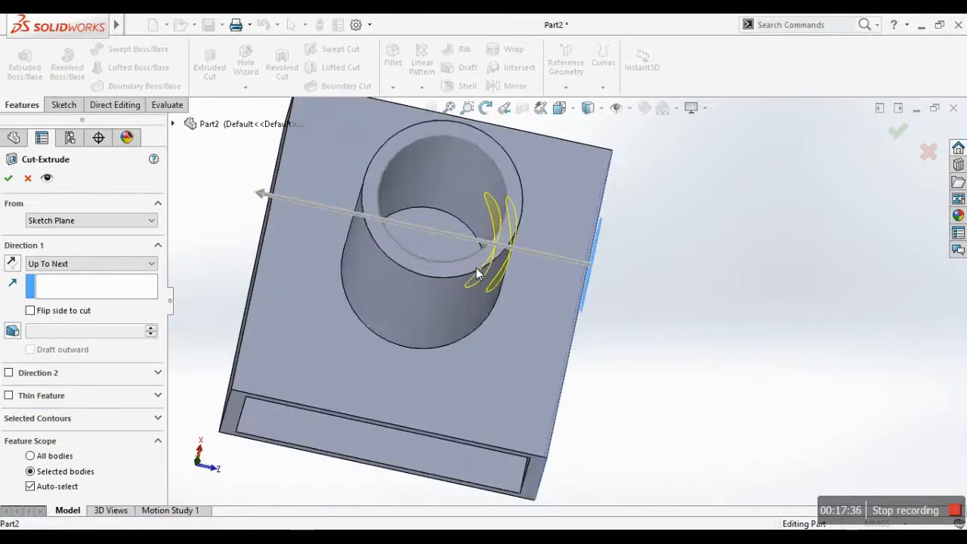
{"action": "middle_click_drag", "start_coordinate": [468, 233], "coordinate": [722, 340]}
{"action": "scroll", "coordinate": [613, 242], "scroll_direction": "up", "scroll_amount": 5}
{"action": "left_click", "coordinate": [28, 179]}
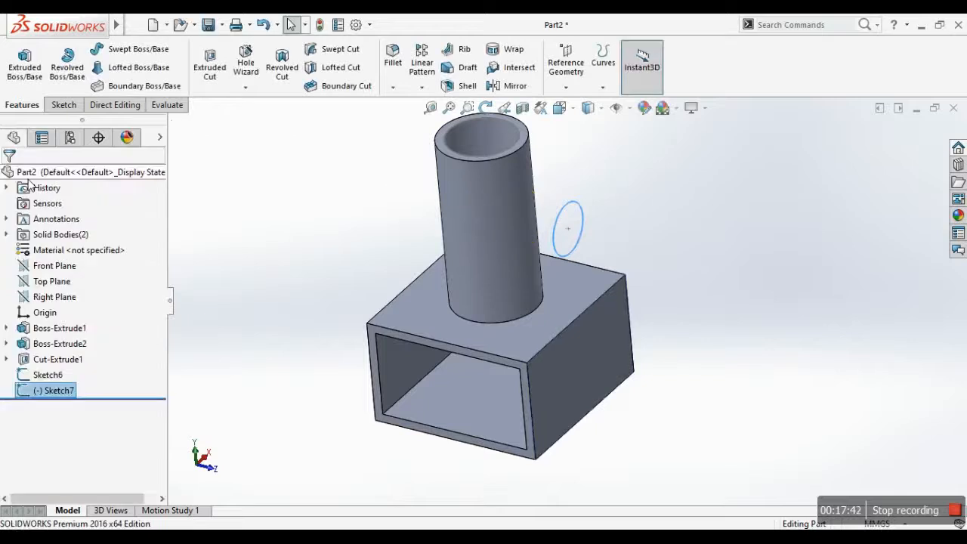
- Reopen the tube's inner circle sketch and start an extruded cut from it
{"action": "left_click", "coordinate": [48, 378]}
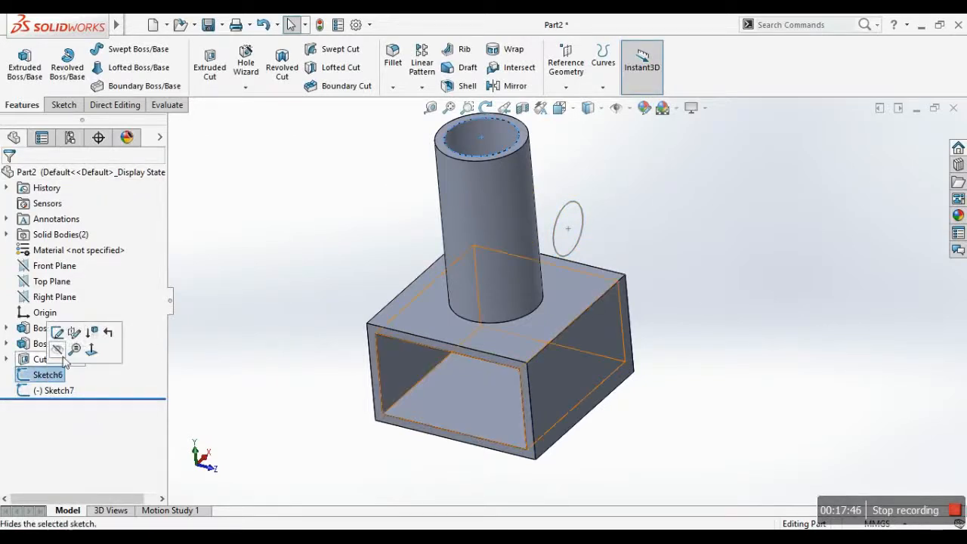
{"action": "right_click", "coordinate": [56, 368]}
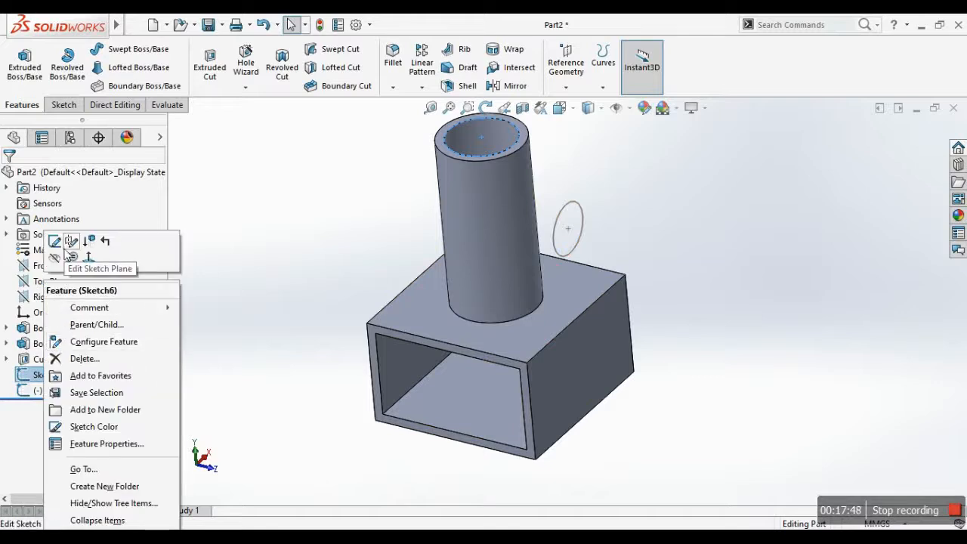
{"action": "left_click", "coordinate": [66, 240]}
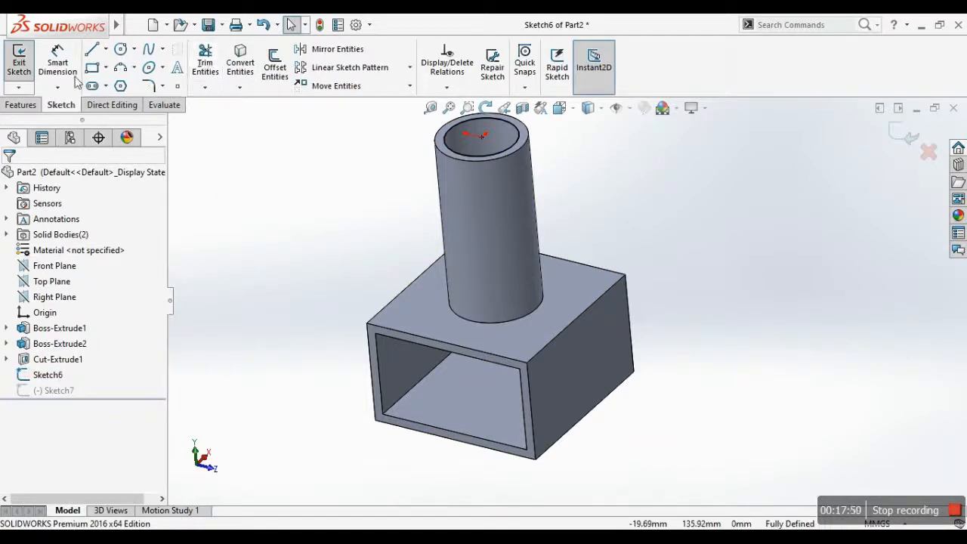
{"action": "left_click", "coordinate": [12, 106]}
{"action": "left_click", "coordinate": [202, 76]}
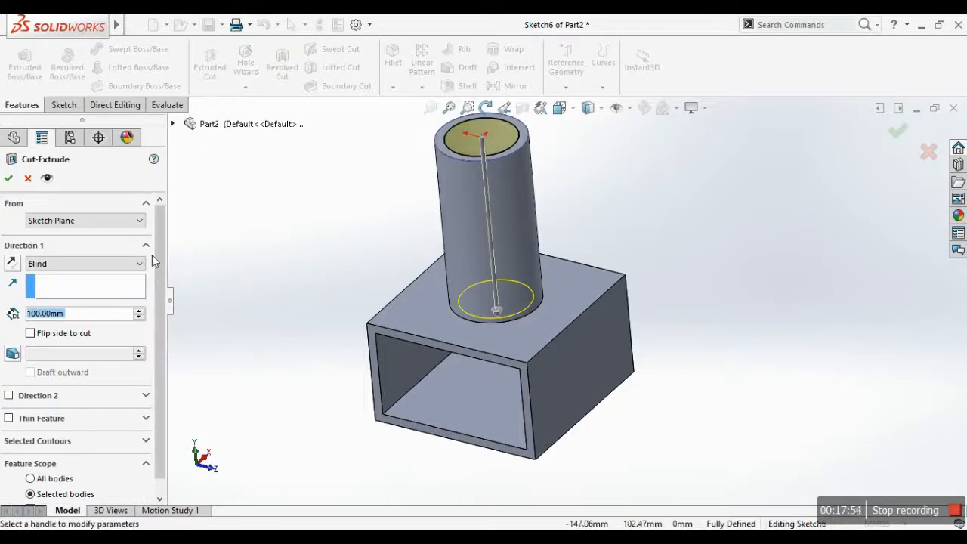
- Set the cut's end condition to Up To Surface, ending at the upper inner face of the block's rectangular opening
{"action": "middle_click_drag", "start_coordinate": [571, 304], "coordinate": [616, 159]}
{"action": "left_click", "coordinate": [102, 271]}
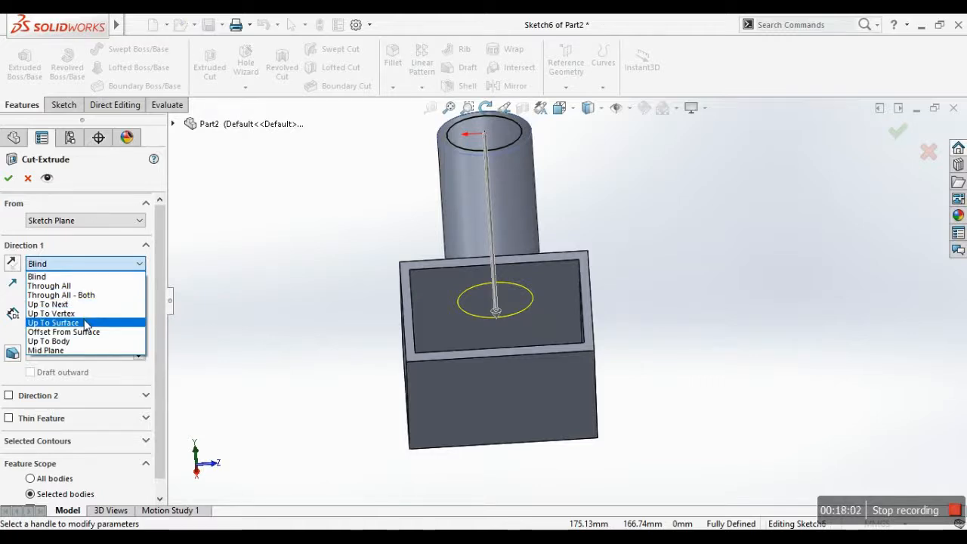
{"action": "left_click", "coordinate": [87, 323]}
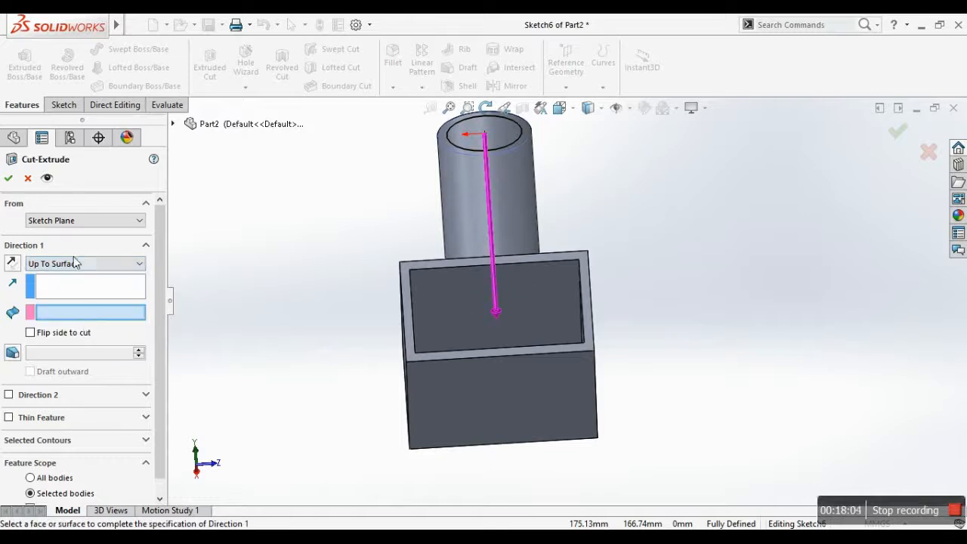
{"action": "left_click", "coordinate": [78, 263]}
{"action": "left_click", "coordinate": [52, 323]}
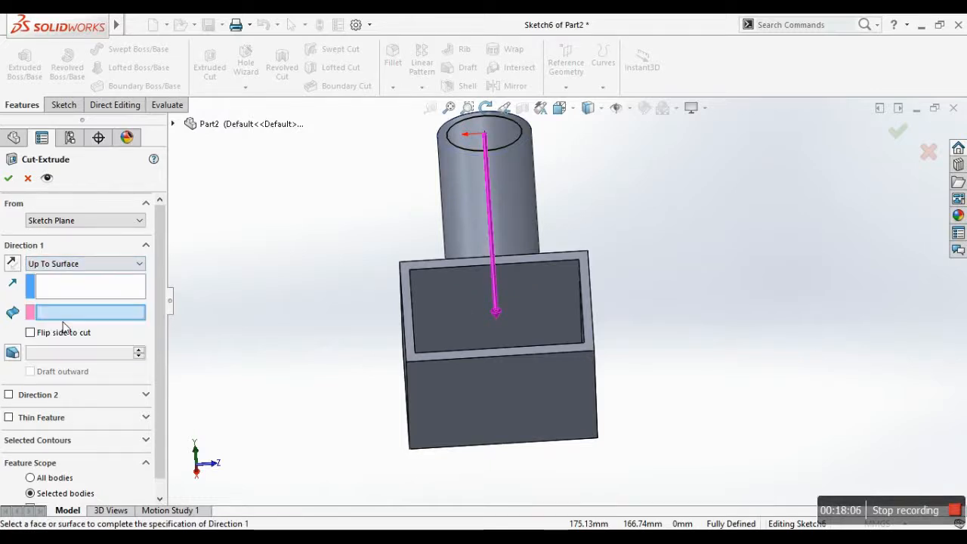
{"action": "left_click", "coordinate": [540, 300]}
{"action": "scroll", "coordinate": [540, 301], "scroll_direction": "down", "scroll_amount": 10}
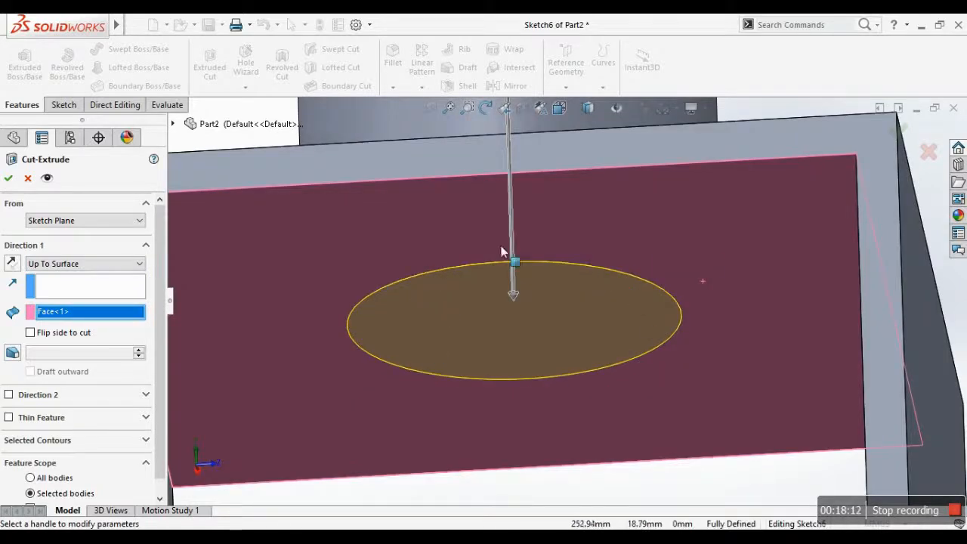
{"action": "scroll", "coordinate": [560, 390], "scroll_direction": "up", "scroll_amount": 10}
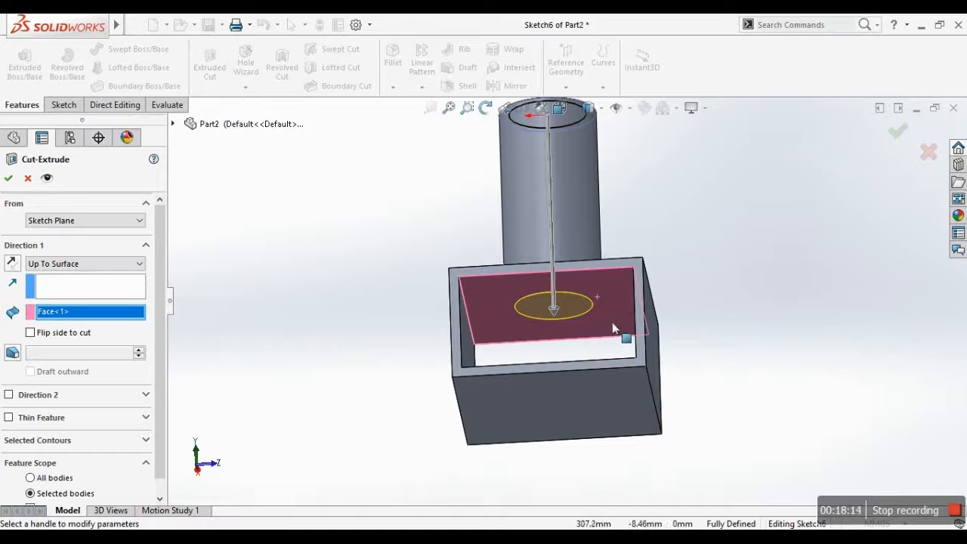
- Try the block's underside as the cut's end face and return to the opening's upper inner face
{"action": "left_click", "coordinate": [610, 327]}
{"action": "left_click", "coordinate": [602, 392]}
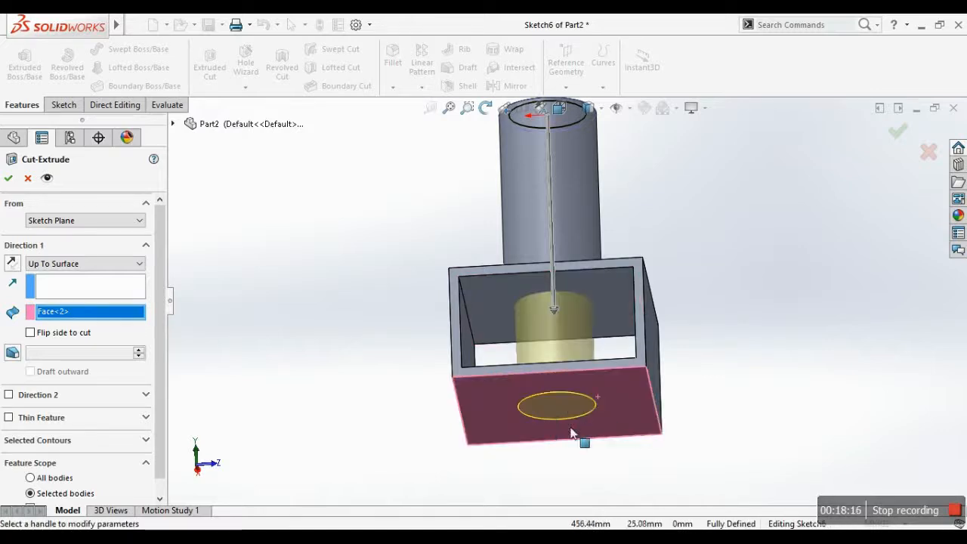
{"action": "middle_click_drag", "start_coordinate": [565, 372], "coordinate": [600, 311]}
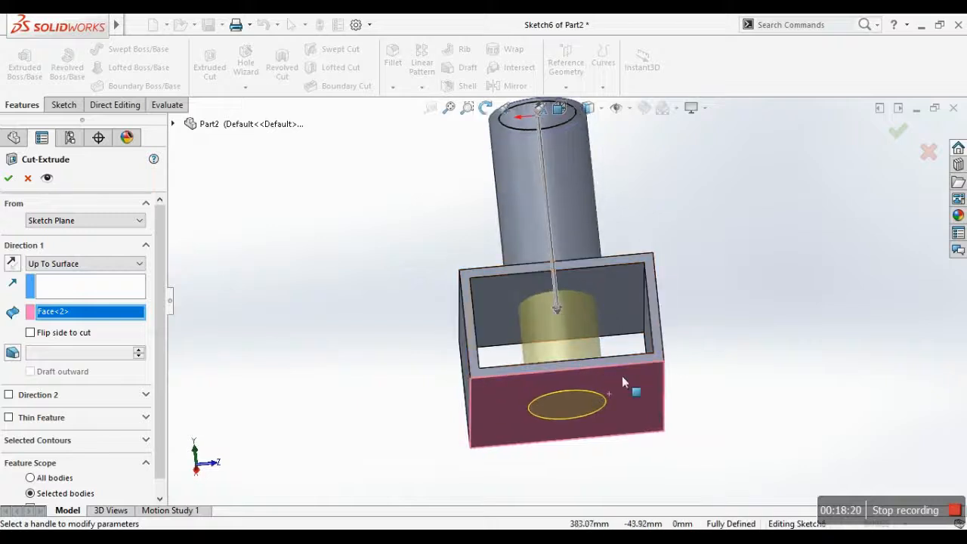
{"action": "left_click", "coordinate": [622, 376]}
{"action": "left_click", "coordinate": [609, 298]}
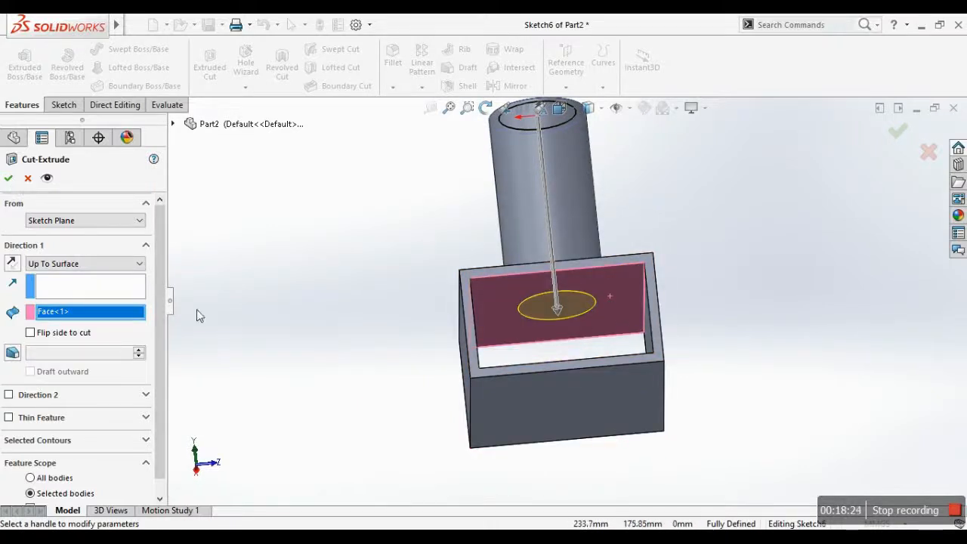
- Examine the cut's feature scope options and the Up To Surface preview between the tube and the block
{"action": "left_click_drag", "start_coordinate": [159, 325], "coordinate": [157, 445]}
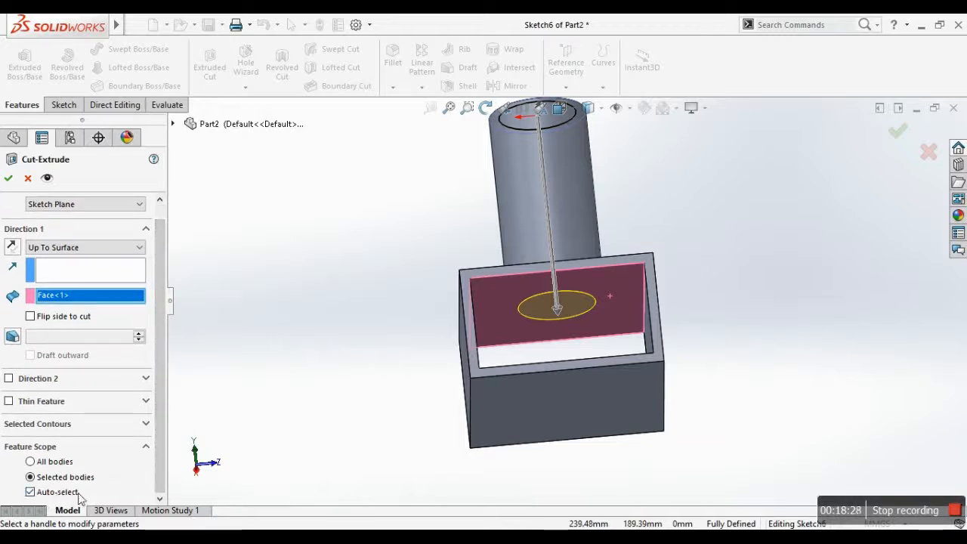
{"action": "scroll", "coordinate": [605, 289], "scroll_direction": "down", "scroll_amount": 2}
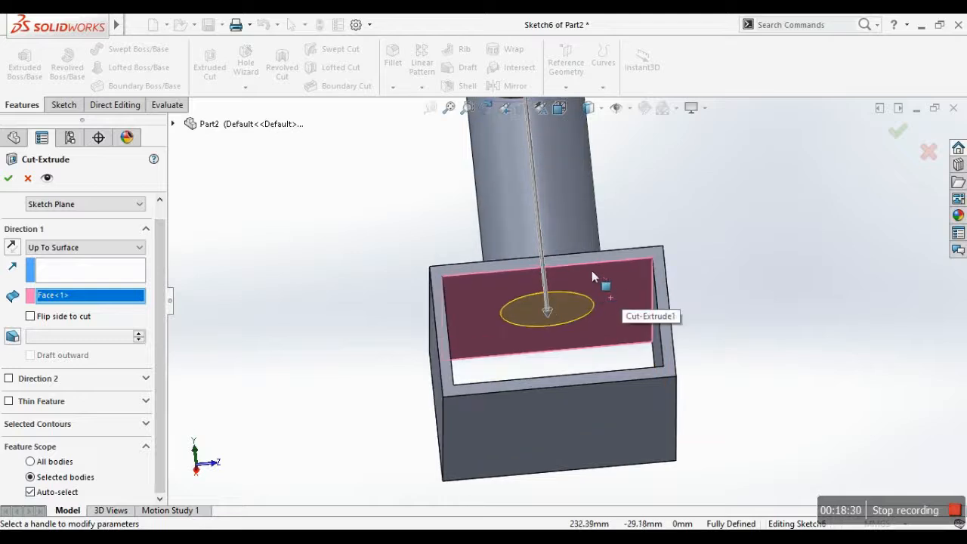
{"action": "scroll", "coordinate": [553, 347], "scroll_direction": "up", "scroll_amount": 3}
{"action": "middle_click_drag", "start_coordinate": [553, 347], "coordinate": [601, 384]}
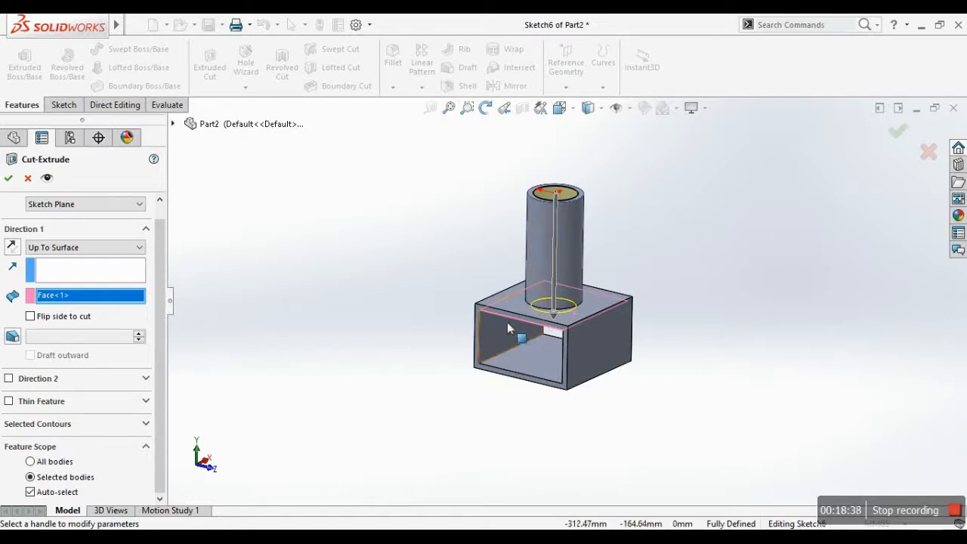
{"action": "scroll", "coordinate": [624, 301], "scroll_direction": "down", "scroll_amount": 2}
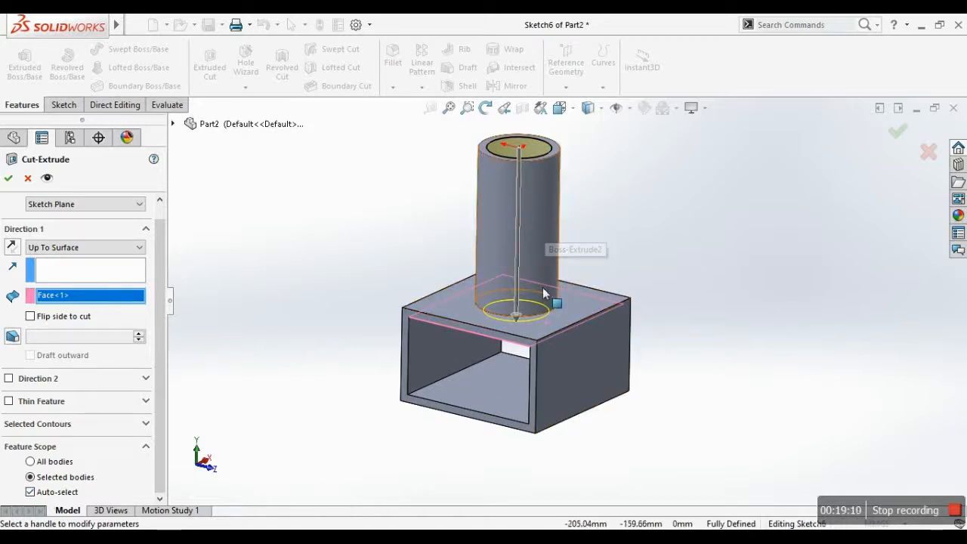
{"action": "scroll", "coordinate": [545, 318], "scroll_direction": "down", "scroll_amount": 3}
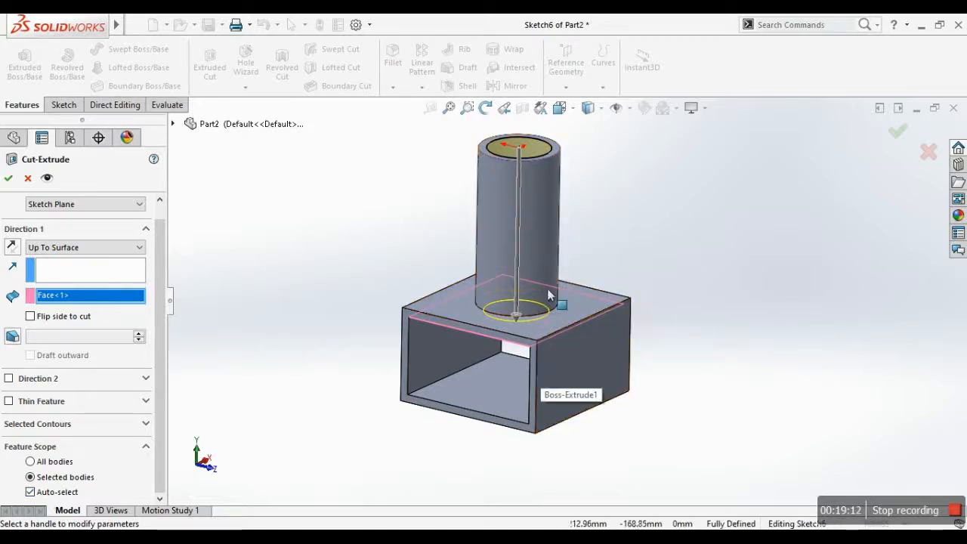
{"action": "middle_click_drag", "start_coordinate": [586, 250], "coordinate": [629, 220]}
{"action": "scroll", "coordinate": [629, 220], "scroll_direction": "up", "scroll_amount": 2}
{"action": "scroll", "coordinate": [677, 284], "scroll_direction": "down", "scroll_amount": 1}
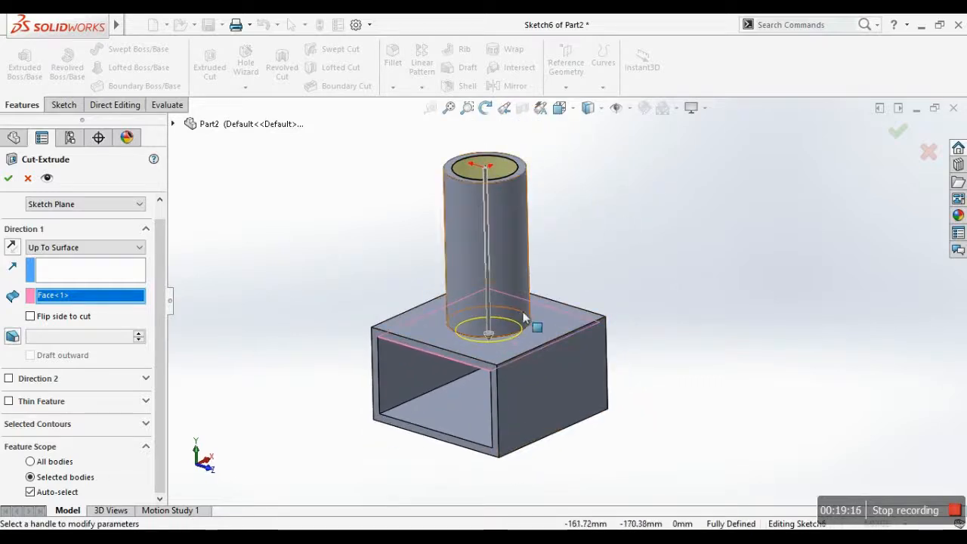
{"action": "middle_click_drag", "start_coordinate": [518, 312], "coordinate": [525, 310]}
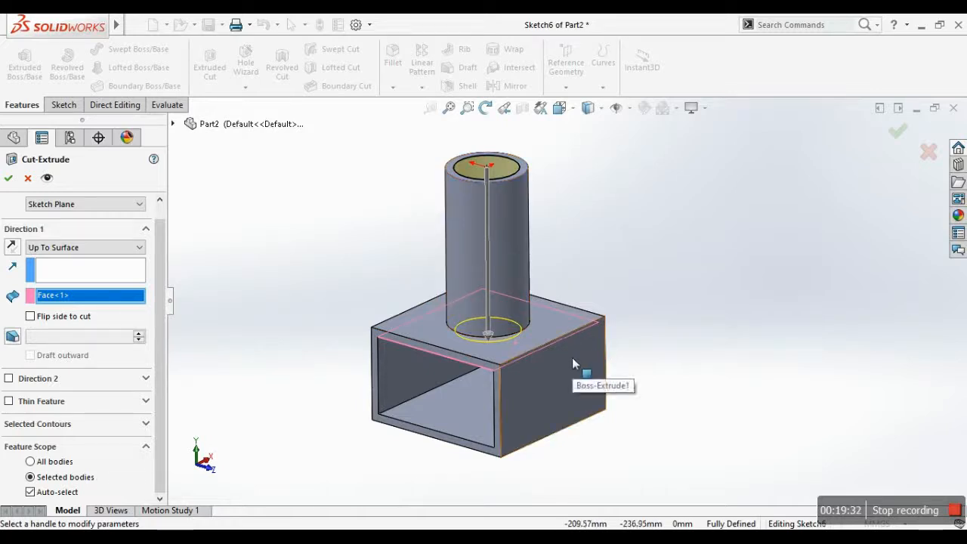
{"action": "scroll", "coordinate": [485, 300], "scroll_direction": "down", "scroll_amount": 3}
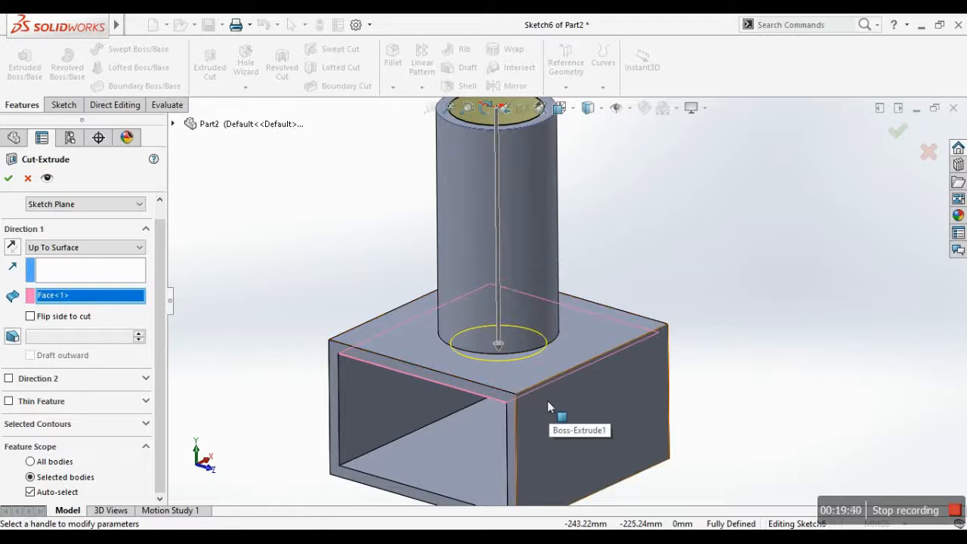
{"action": "middle_click_drag", "start_coordinate": [547, 401], "coordinate": [538, 352]}
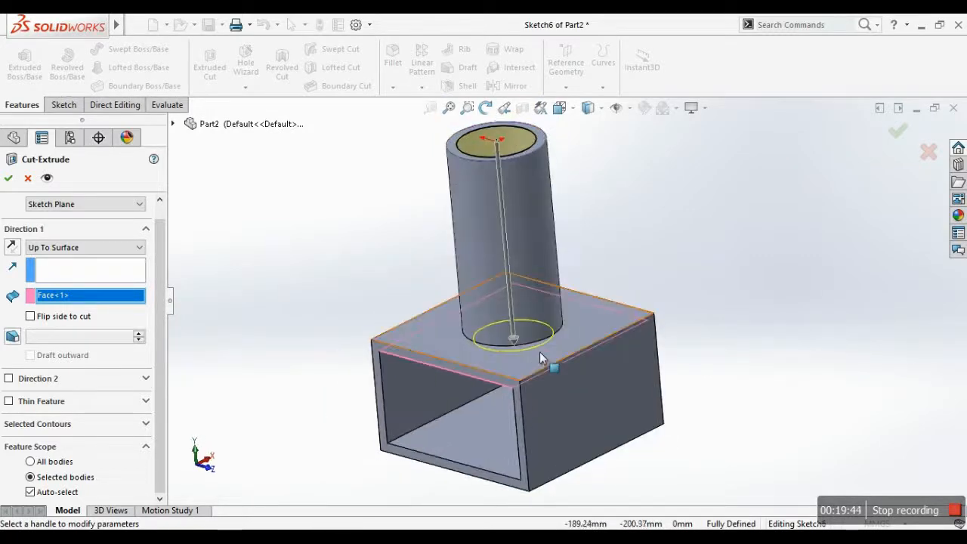
- Switch the cut's feature scope to All bodies and back to Selected bodies
{"action": "left_click", "coordinate": [56, 461]}
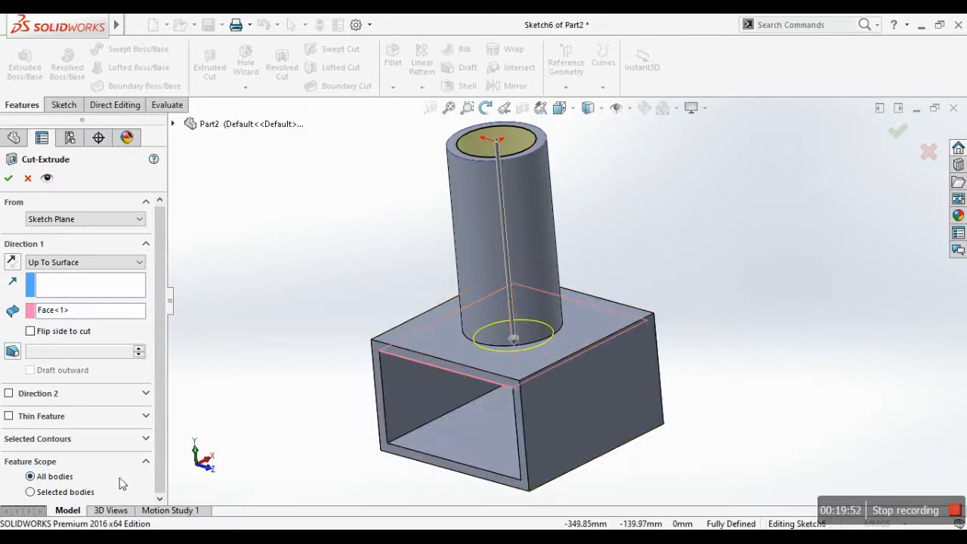
{"action": "left_click", "coordinate": [30, 492]}
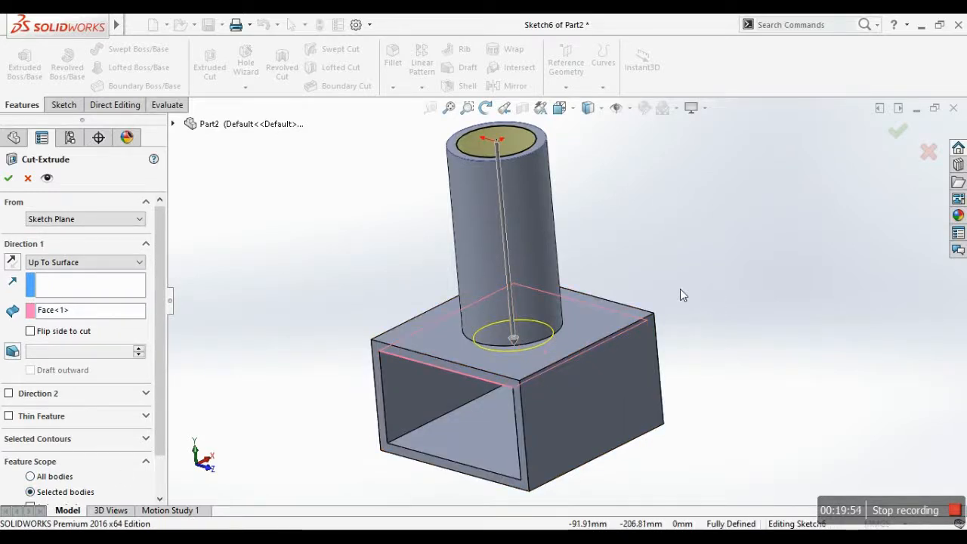
{"action": "scroll", "coordinate": [684, 294], "scroll_direction": "up", "scroll_amount": 3}
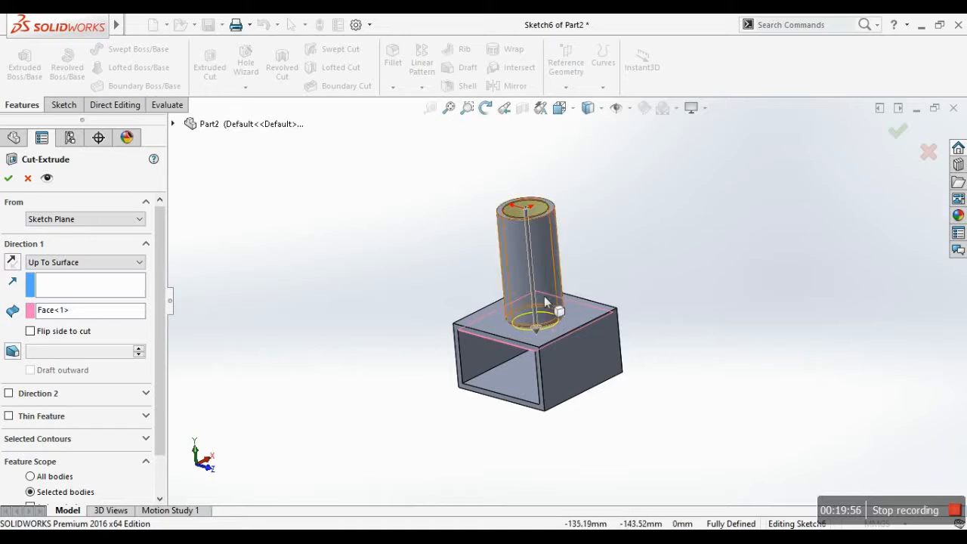
{"action": "left_click_drag", "start_coordinate": [171, 415], "coordinate": [164, 414]}
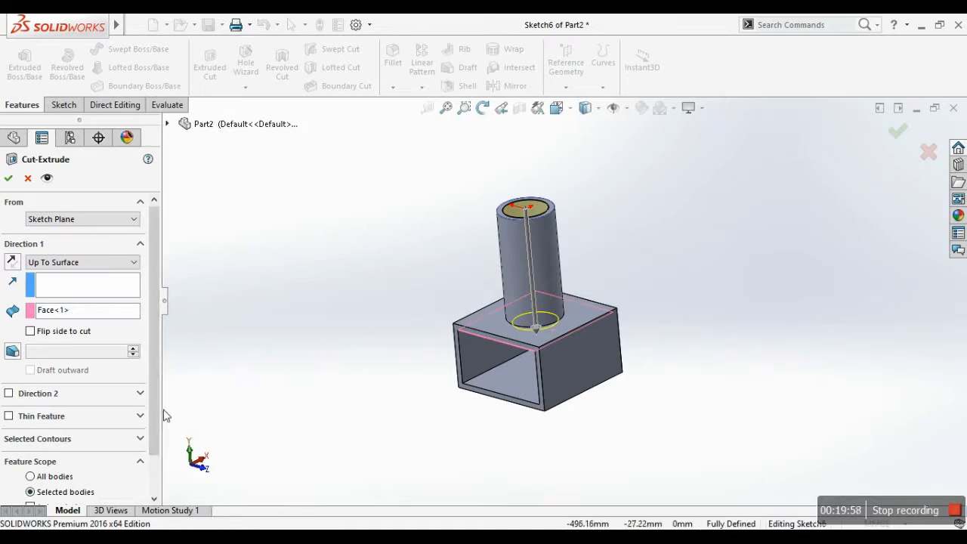
- Limit the Up To Surface circular cut's feature scope to the rectangular box body and complete the cut
{"action": "scroll", "coordinate": [104, 489], "scroll_direction": "down", "scroll_amount": 2}
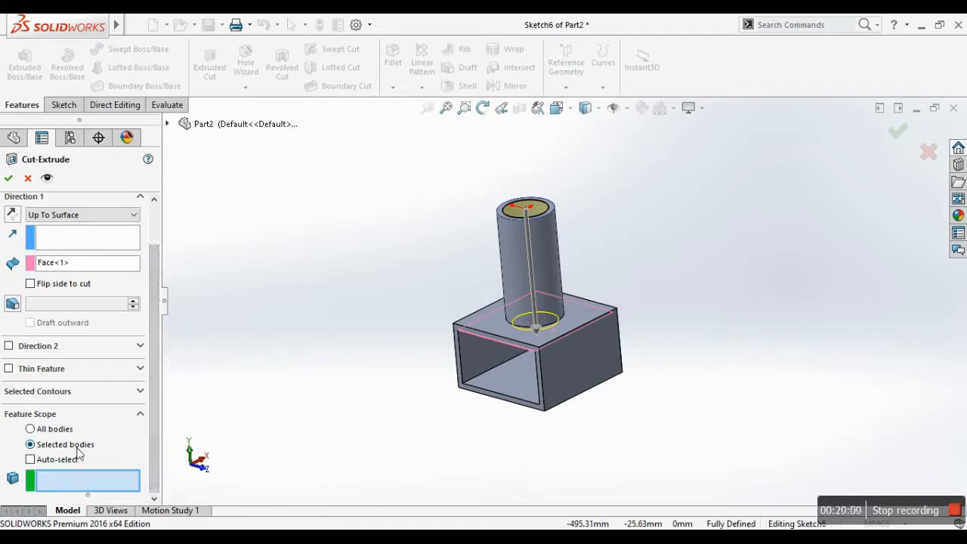
{"action": "left_click", "coordinate": [31, 459]}
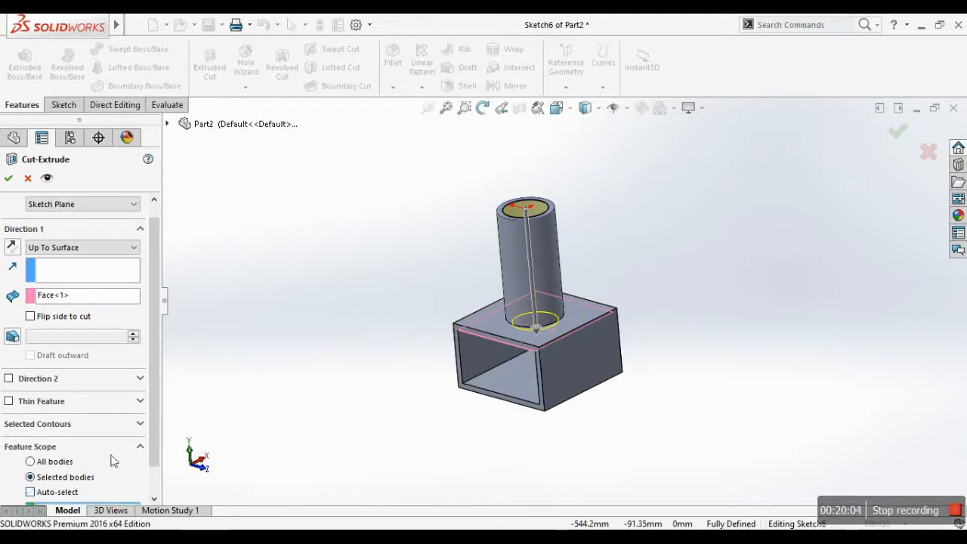
{"action": "left_click", "coordinate": [64, 492]}
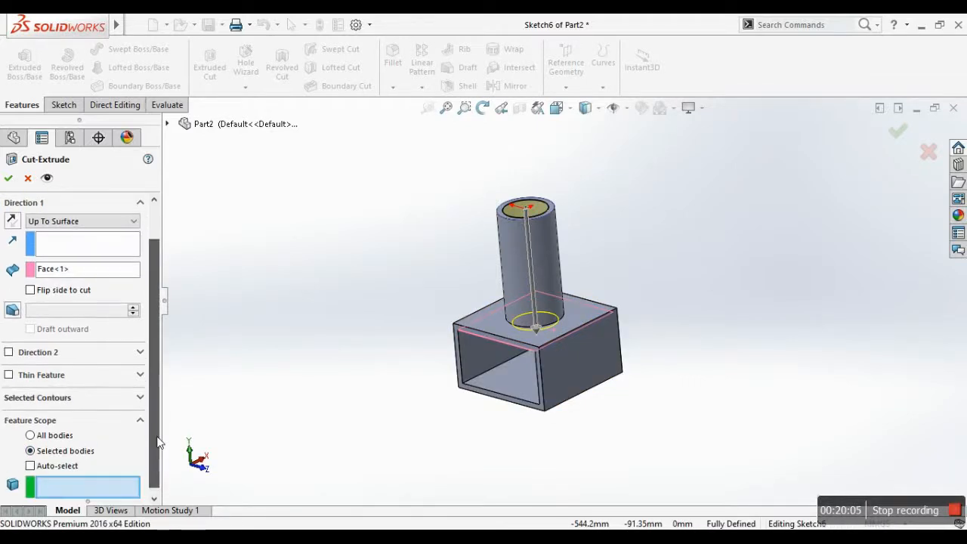
{"action": "left_click", "coordinate": [579, 366]}
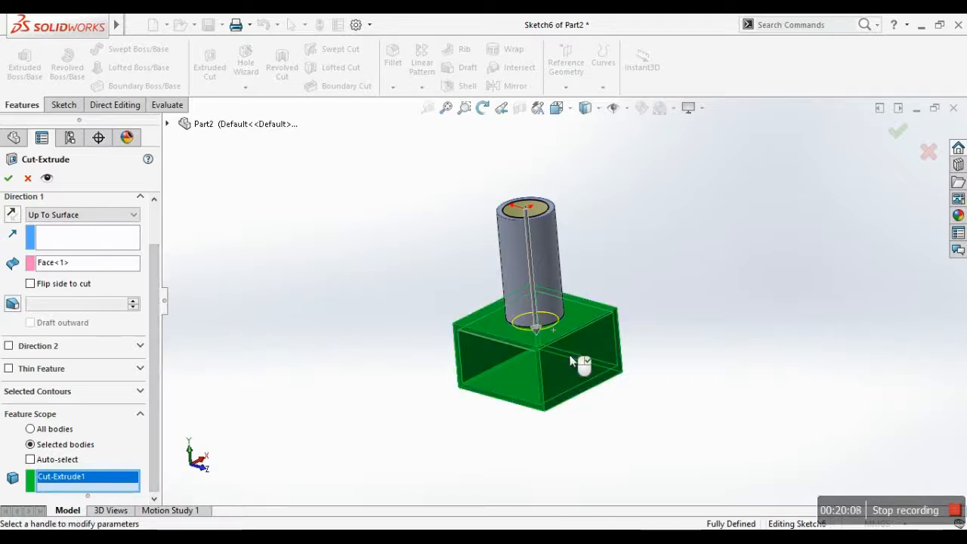
{"action": "scroll", "coordinate": [590, 356], "scroll_direction": "down", "scroll_amount": 3}
{"action": "middle_click_drag", "start_coordinate": [563, 358], "coordinate": [580, 247]}
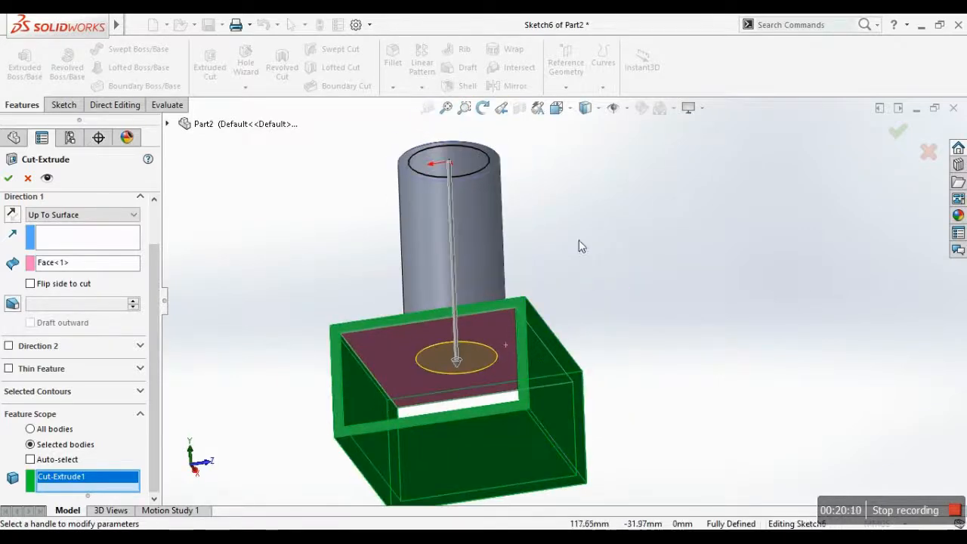
{"action": "scroll", "coordinate": [446, 359], "scroll_direction": "down", "scroll_amount": 4}
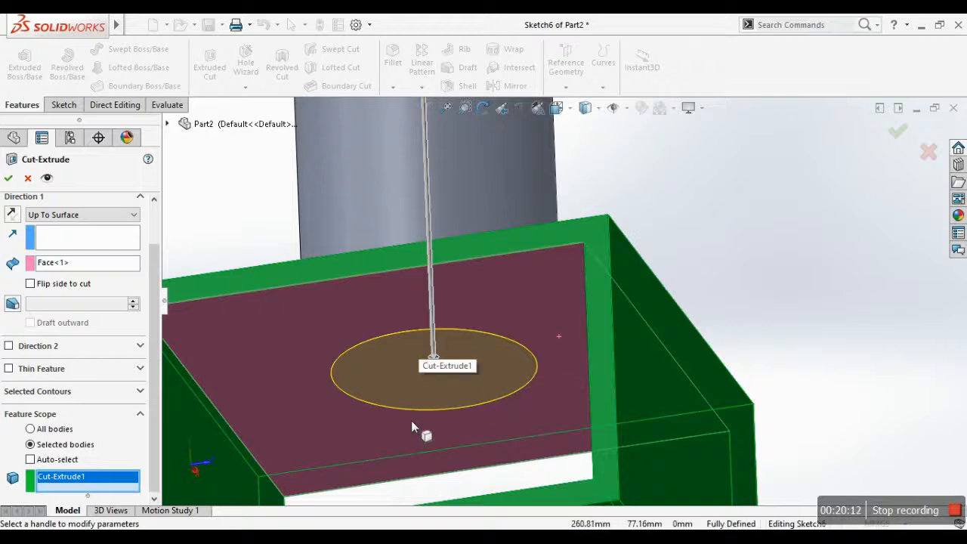
{"action": "scroll", "coordinate": [408, 372], "scroll_direction": "up", "scroll_amount": 3}
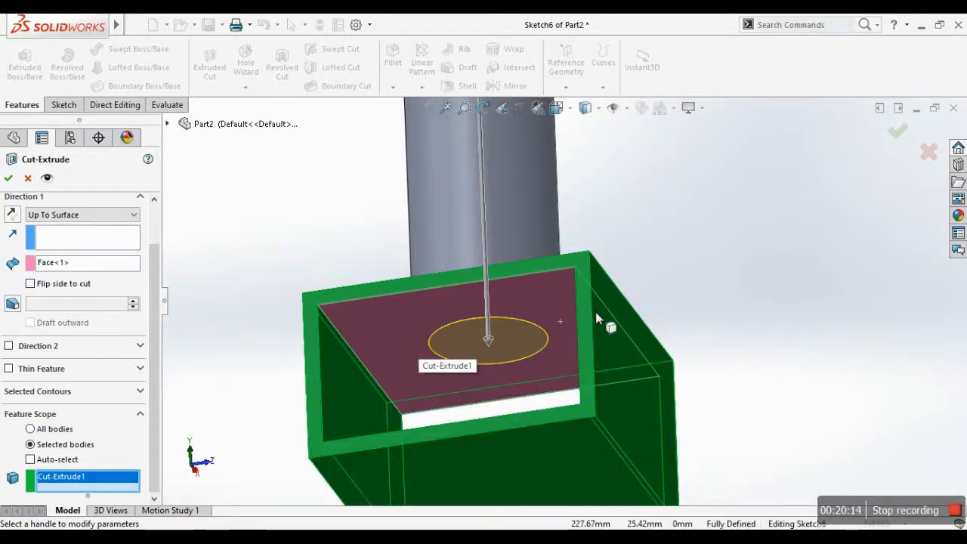
{"action": "middle_click_drag", "start_coordinate": [599, 299], "coordinate": [572, 421]}
{"action": "scroll", "coordinate": [572, 421], "scroll_direction": "up", "scroll_amount": 2}
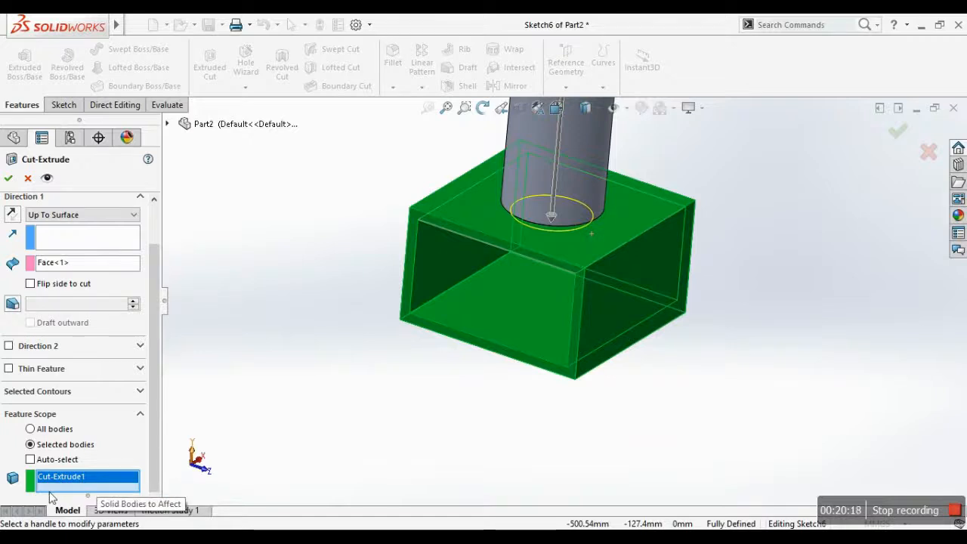
{"action": "left_click", "coordinate": [9, 178]}
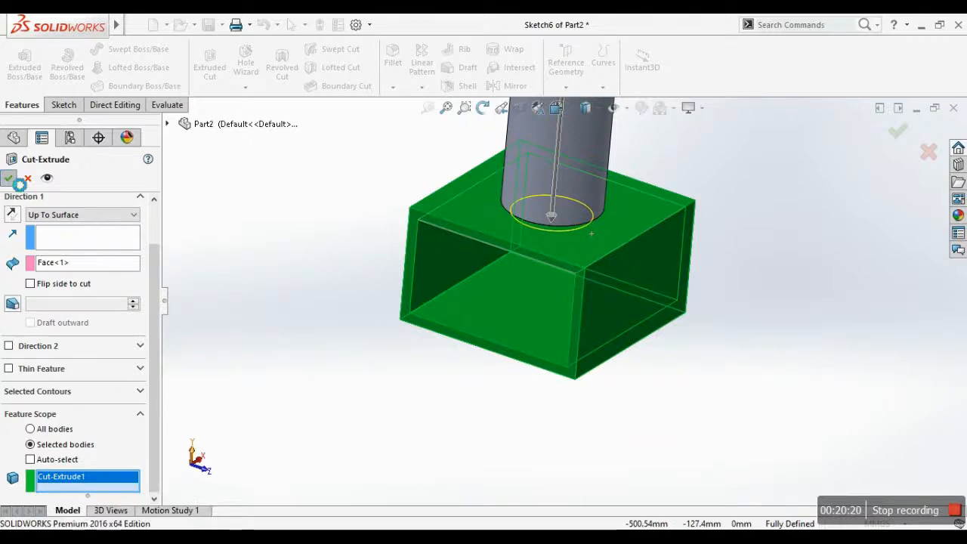
- Examine the circular opening through the box's upper wall and the tube's inner edge from several angles
{"action": "scroll", "coordinate": [651, 189], "scroll_direction": "down", "scroll_amount": 2}
{"action": "middle_click_drag", "start_coordinate": [624, 416], "coordinate": [659, 247]}
{"action": "scroll", "coordinate": [537, 292], "scroll_direction": "down", "scroll_amount": 2}
{"action": "middle_click_drag", "start_coordinate": [537, 292], "coordinate": [515, 367]}
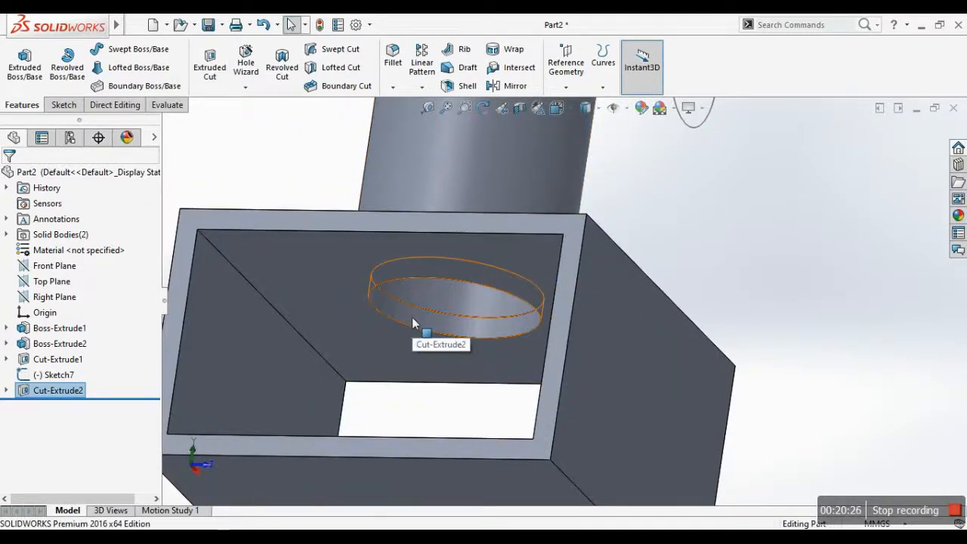
{"action": "scroll", "coordinate": [411, 317], "scroll_direction": "up", "scroll_amount": 2}
{"action": "middle_click_drag", "start_coordinate": [412, 317], "coordinate": [511, 279]}
{"action": "scroll", "coordinate": [532, 300], "scroll_direction": "down", "scroll_amount": 2}
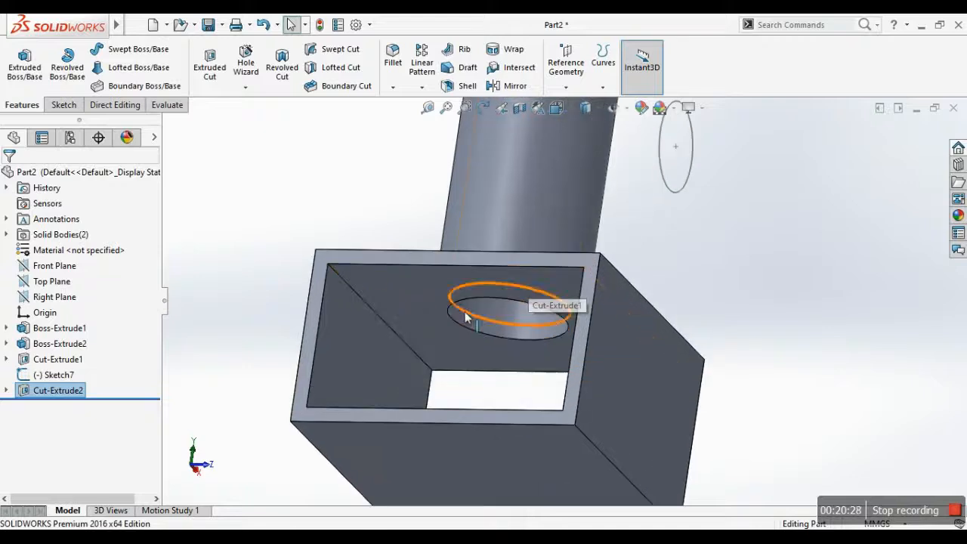
{"action": "middle_click_drag", "start_coordinate": [642, 171], "coordinate": [608, 284]}
{"action": "scroll", "coordinate": [607, 284], "scroll_direction": "up", "scroll_amount": 3}
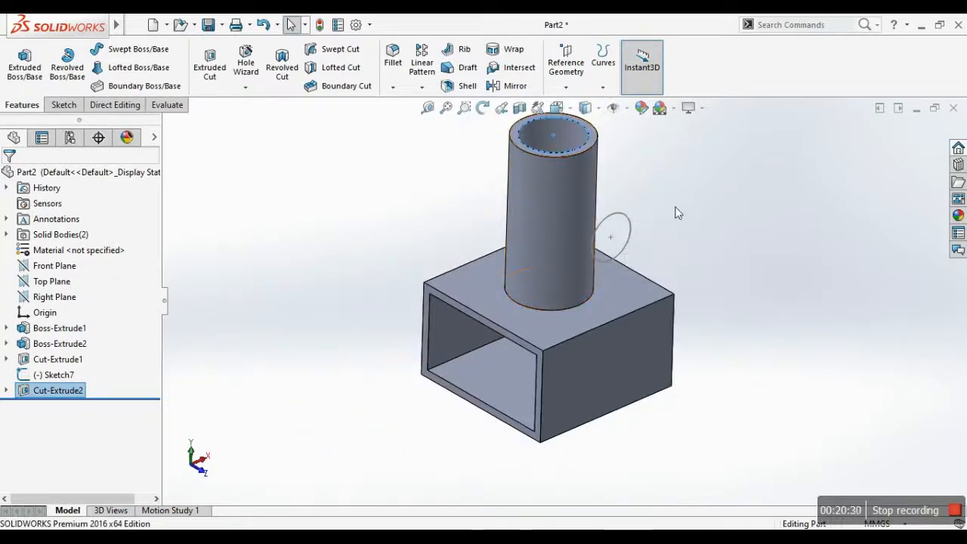
{"action": "scroll", "coordinate": [797, 218], "scroll_direction": "down", "scroll_amount": 2}
{"action": "scroll", "coordinate": [484, 163], "scroll_direction": "down", "scroll_amount": 3}
{"action": "left_click", "coordinate": [489, 155]}
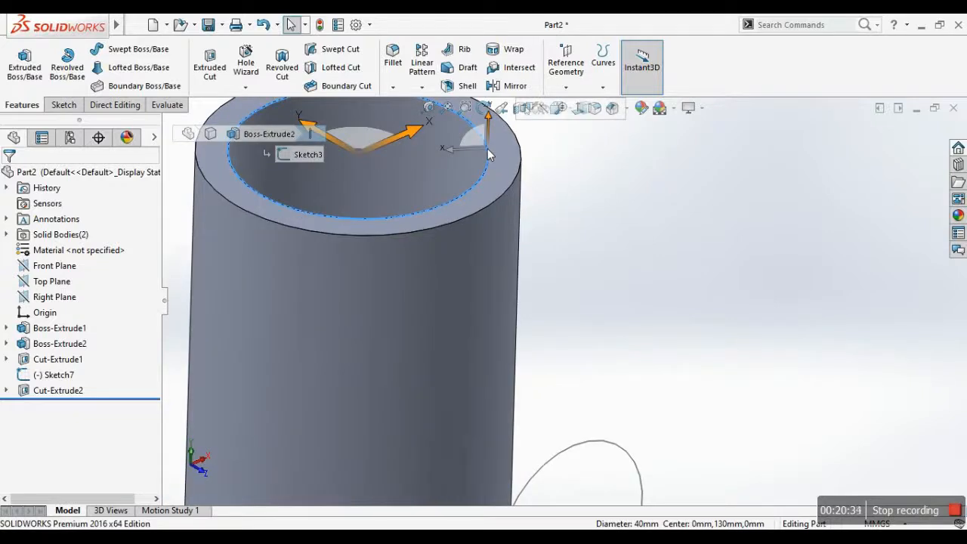
{"action": "scroll", "coordinate": [487, 148], "scroll_direction": "up", "scroll_amount": 5}
{"action": "middle_click_drag", "start_coordinate": [465, 351], "coordinate": [679, 310]}
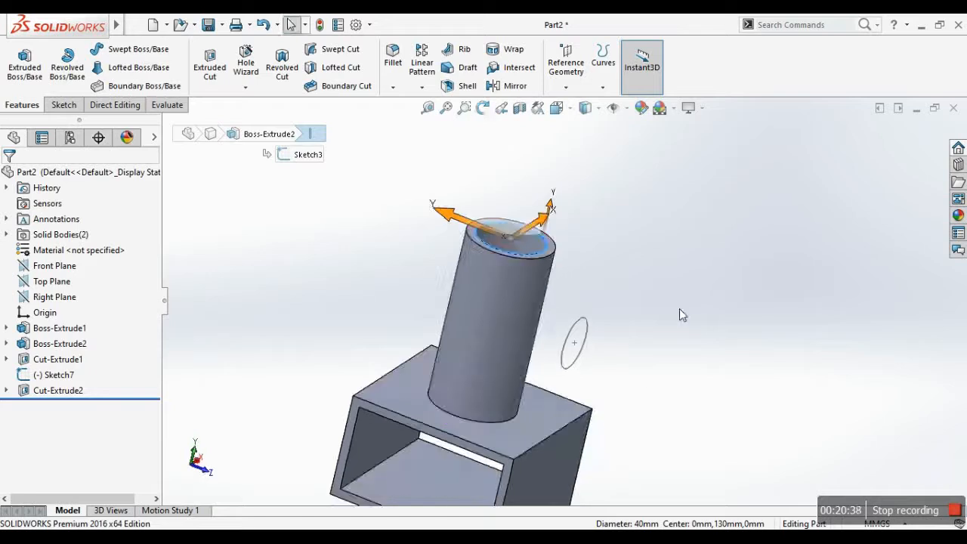
{"action": "left_click", "coordinate": [584, 321]}
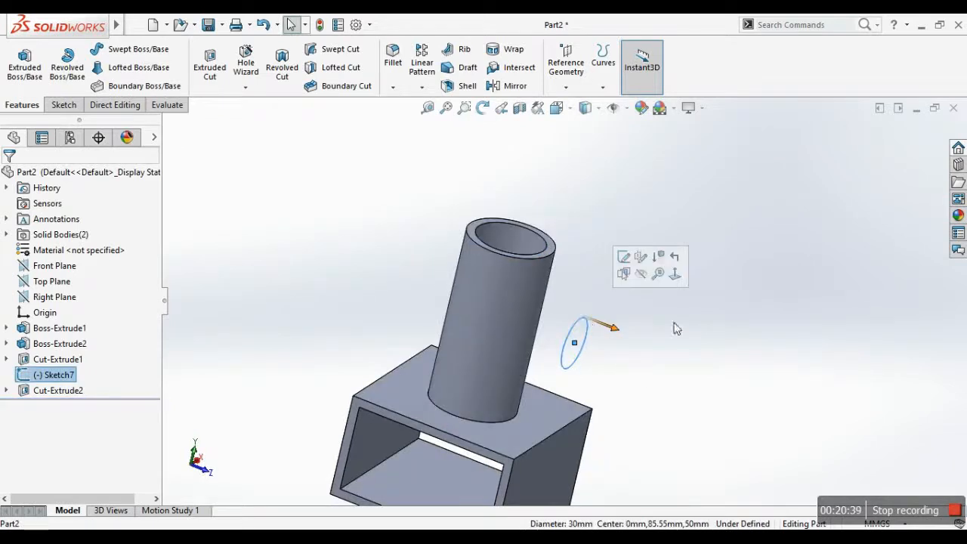
{"action": "left_click", "coordinate": [57, 374]}
{"action": "left_click", "coordinate": [66, 338]}
{"action": "mouse_move", "coordinate": [501, 327]}
{"action": "middle_mouse_down"}
{"action": "mouse_move", "coordinate": [461, 268]}
{"action": "mouse_move", "coordinate": [523, 317]}
{"action": "middle_mouse_up"}
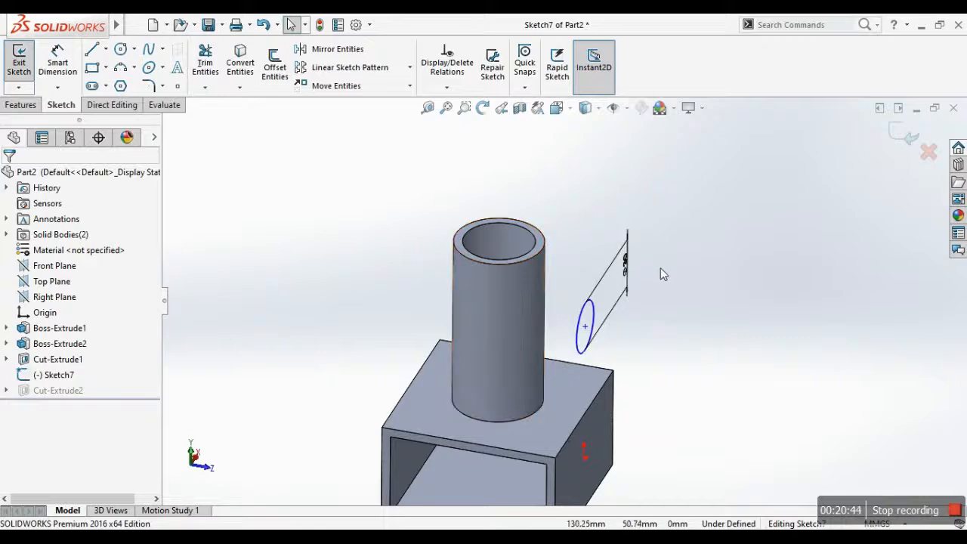
{"action": "left_click", "coordinate": [906, 135]}
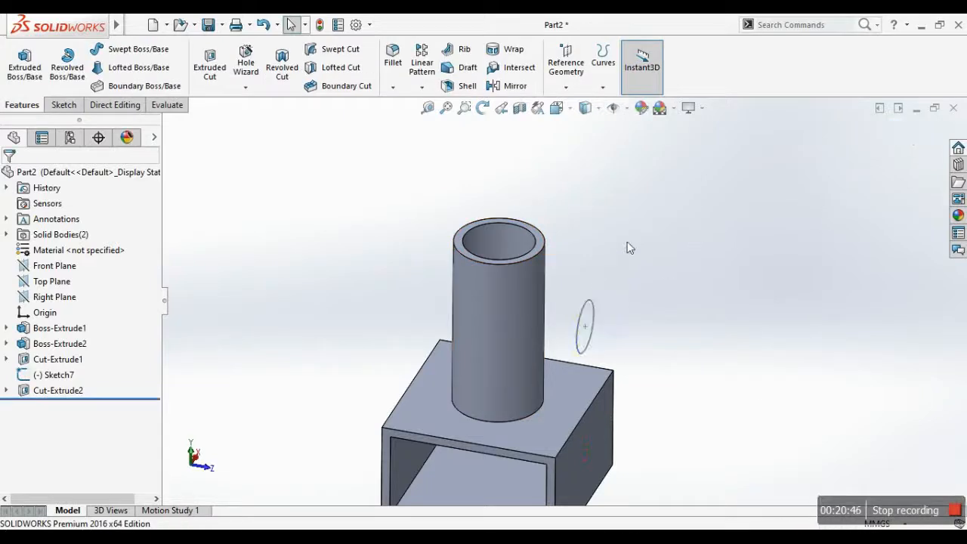
- Examine the circle sketch beside the tube and the tube's dimensions from several angles
{"action": "middle_click_drag", "start_coordinate": [548, 355], "coordinate": [563, 278]}
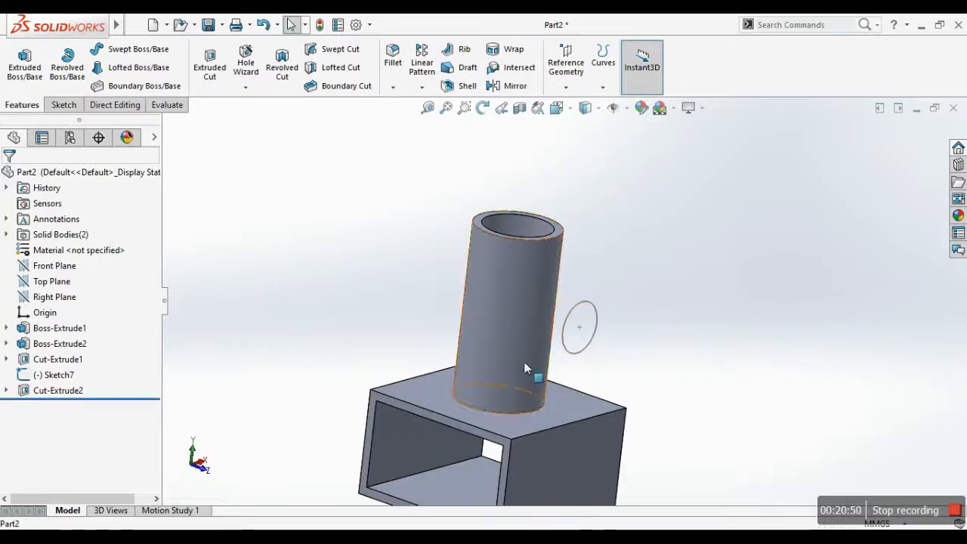
{"action": "middle_click_drag", "start_coordinate": [525, 364], "coordinate": [579, 292]}
{"action": "scroll", "coordinate": [579, 292], "scroll_direction": "down", "scroll_amount": 1}
{"action": "middle_click_drag", "start_coordinate": [745, 247], "coordinate": [648, 345]}
{"action": "left_click", "coordinate": [621, 300]}
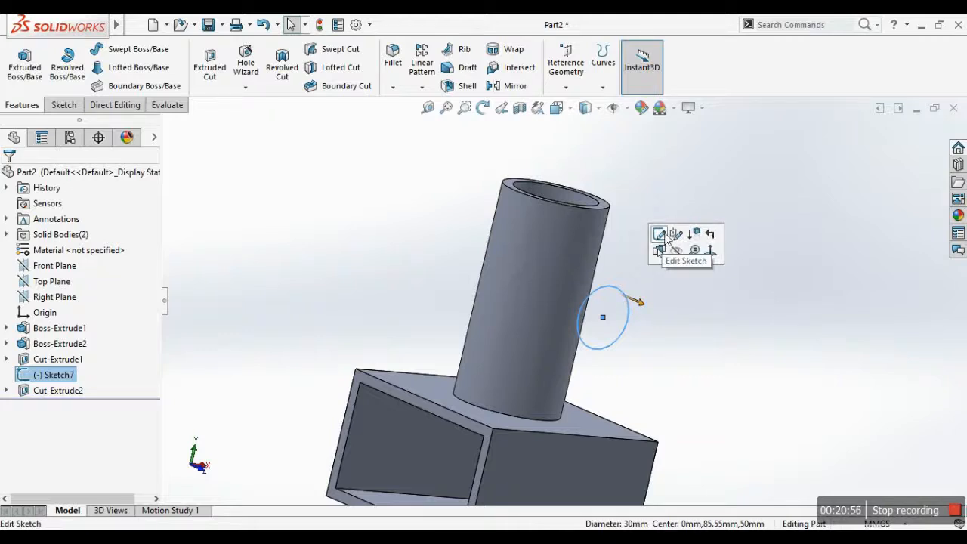
{"action": "middle_click_drag", "start_coordinate": [569, 313], "coordinate": [538, 224]}
{"action": "left_click", "coordinate": [562, 228]}
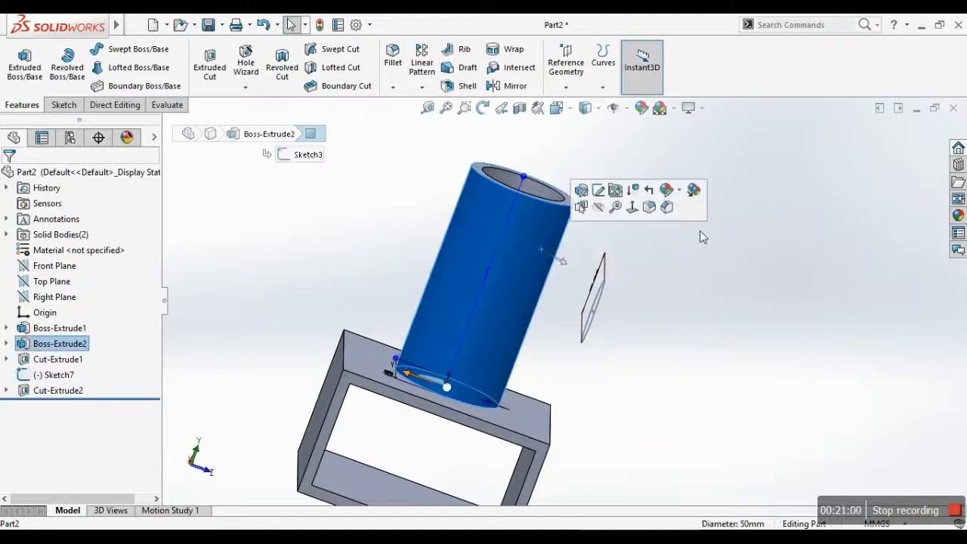
{"action": "middle_click_drag", "start_coordinate": [773, 225], "coordinate": [451, 319]}
{"action": "left_click", "coordinate": [535, 268]}
{"action": "scroll", "coordinate": [529, 291], "scroll_direction": "down", "scroll_amount": 2}
{"action": "middle_click_drag", "start_coordinate": [529, 290], "coordinate": [518, 291]}
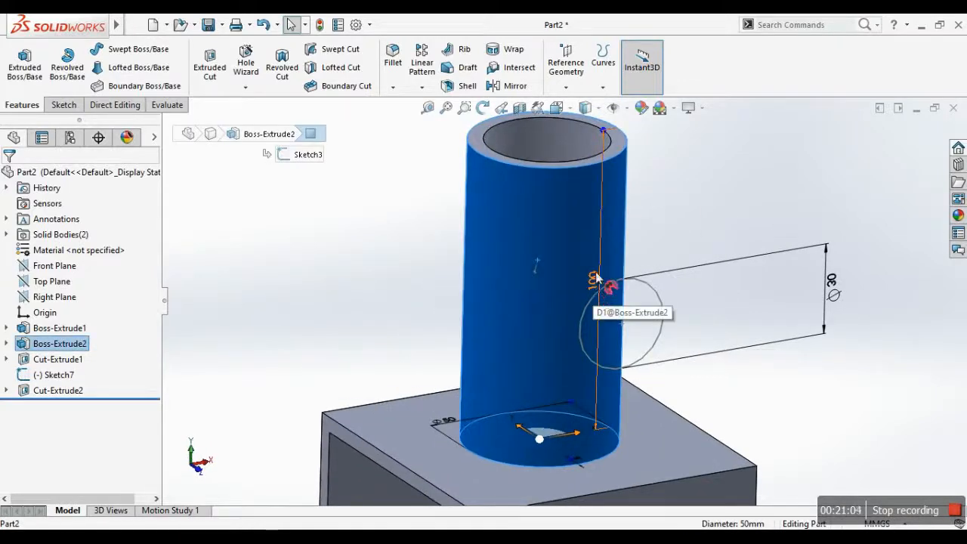
{"action": "left_click", "coordinate": [648, 234]}
{"action": "middle_click_drag", "start_coordinate": [648, 234], "coordinate": [608, 229]}
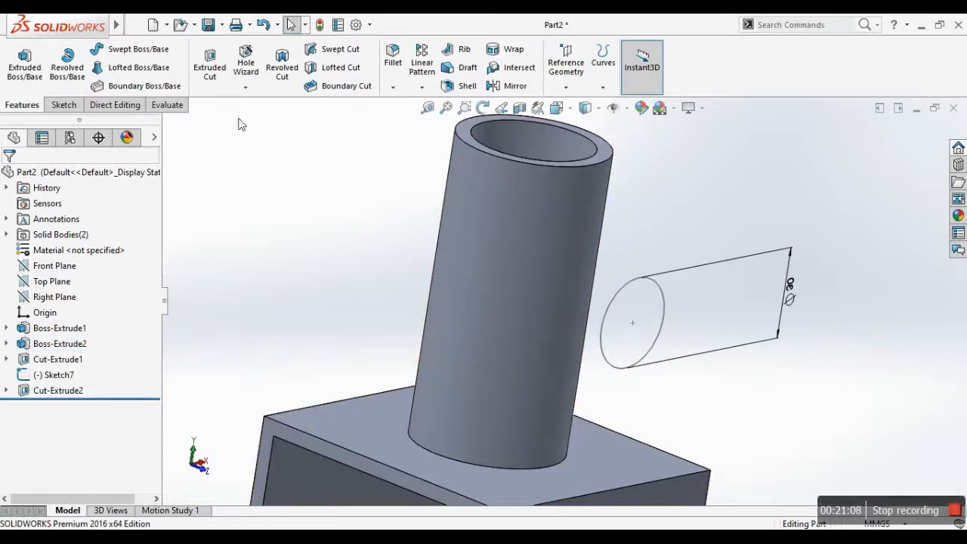
{"action": "scroll", "coordinate": [736, 324], "scroll_direction": "up", "scroll_amount": 4}
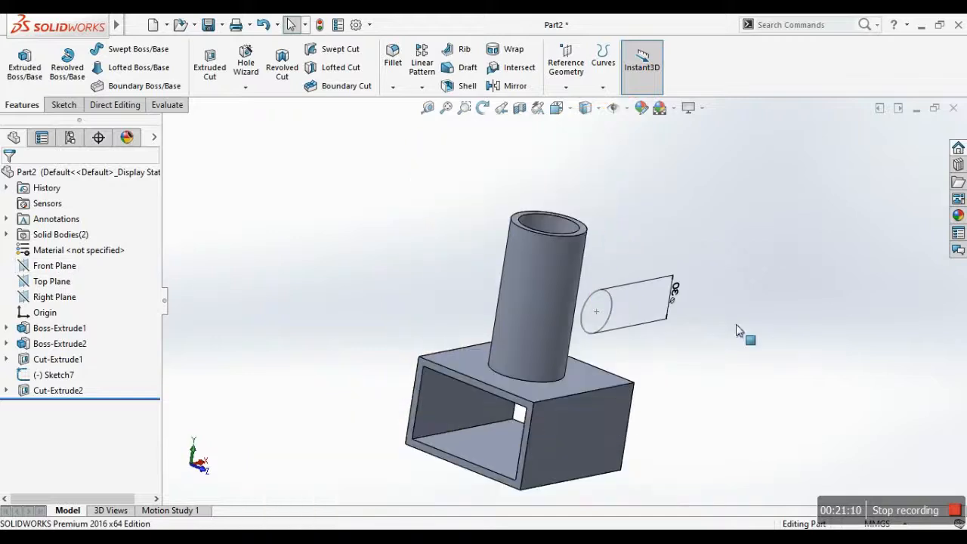
{"action": "middle_click_drag", "start_coordinate": [576, 423], "coordinate": [589, 424]}
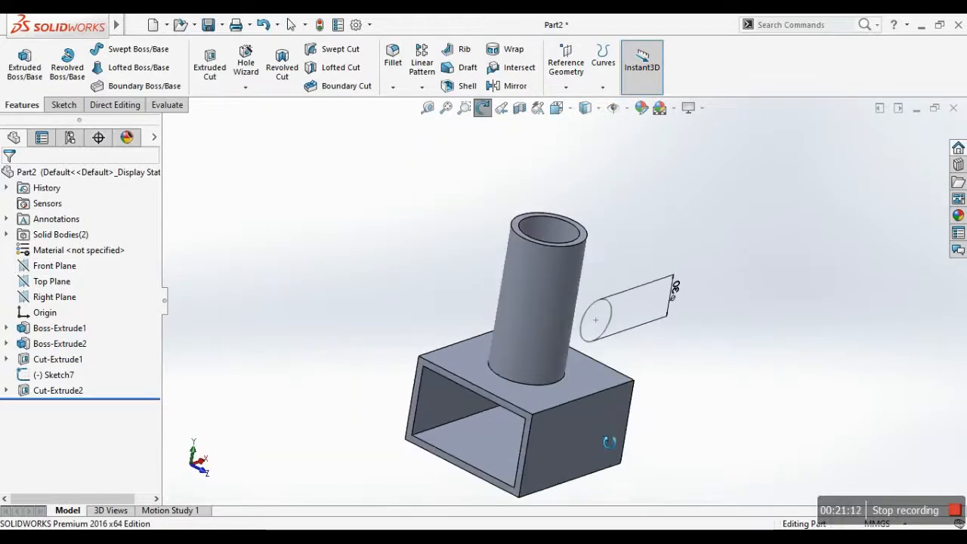
{"action": "left_click", "coordinate": [604, 419]}
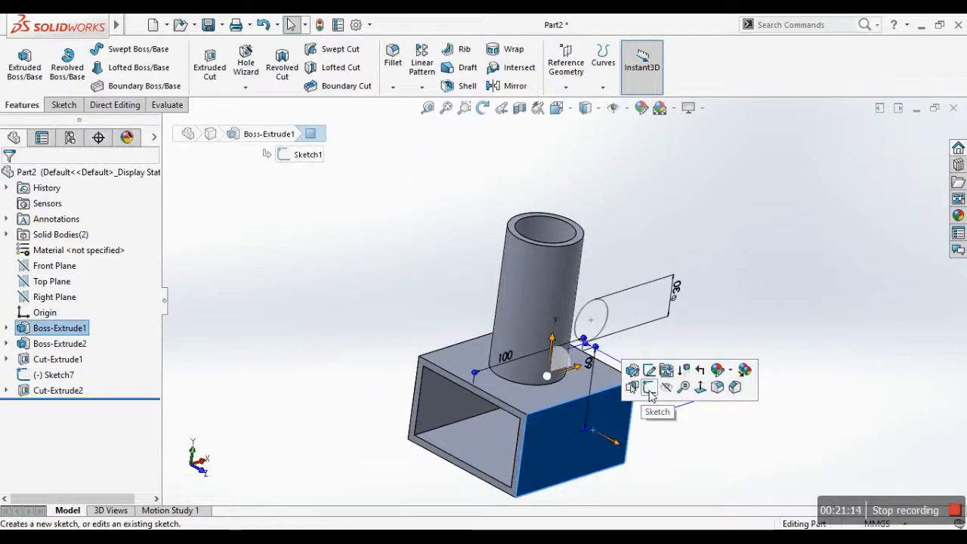
{"action": "left_click", "coordinate": [650, 387]}
{"action": "left_click", "coordinate": [121, 48]}
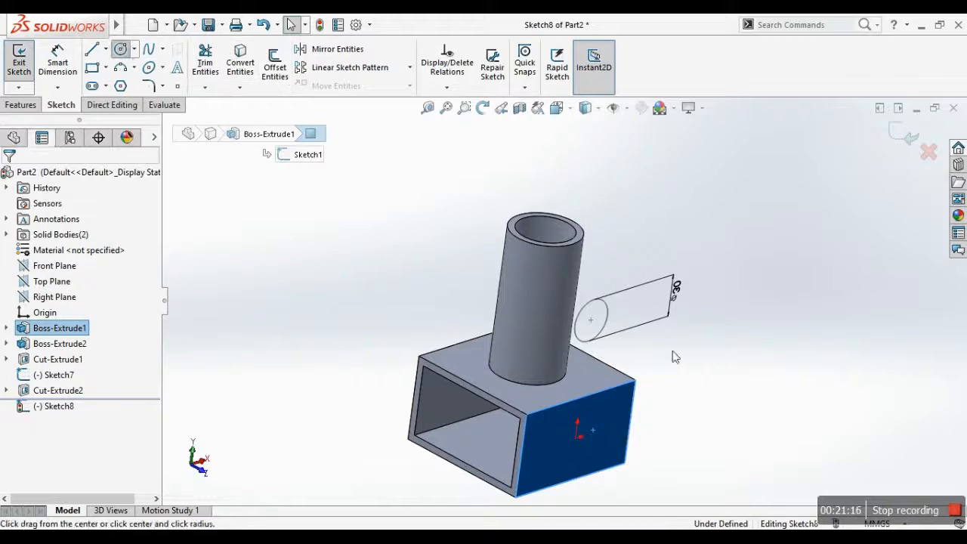
{"action": "middle_click_drag", "start_coordinate": [675, 357], "coordinate": [674, 340]}
{"action": "key", "text": "ctrl+z"}
- Edit the circle sketch beside the tube and set the circle's diameter to 50 mm
{"action": "left_click", "coordinate": [532, 234]}
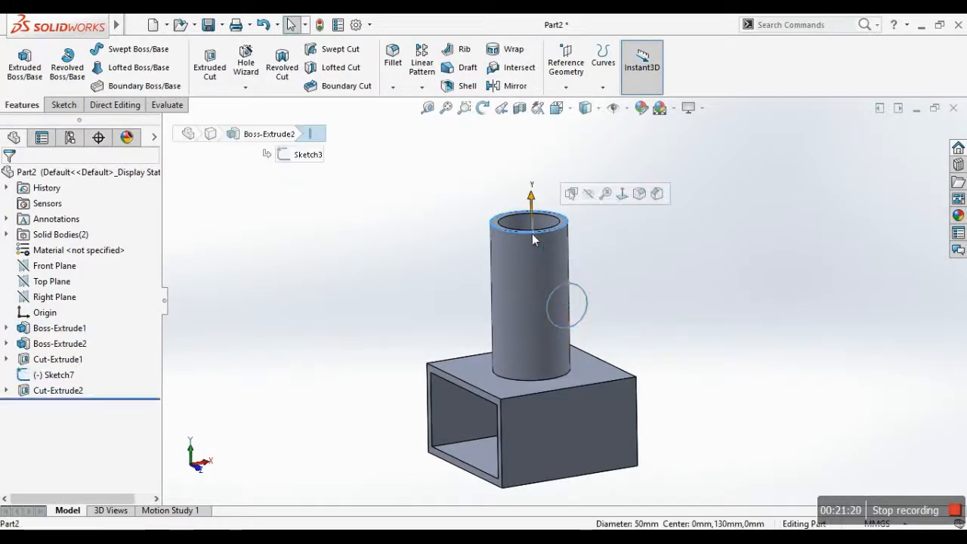
{"action": "left_click", "coordinate": [586, 307]}
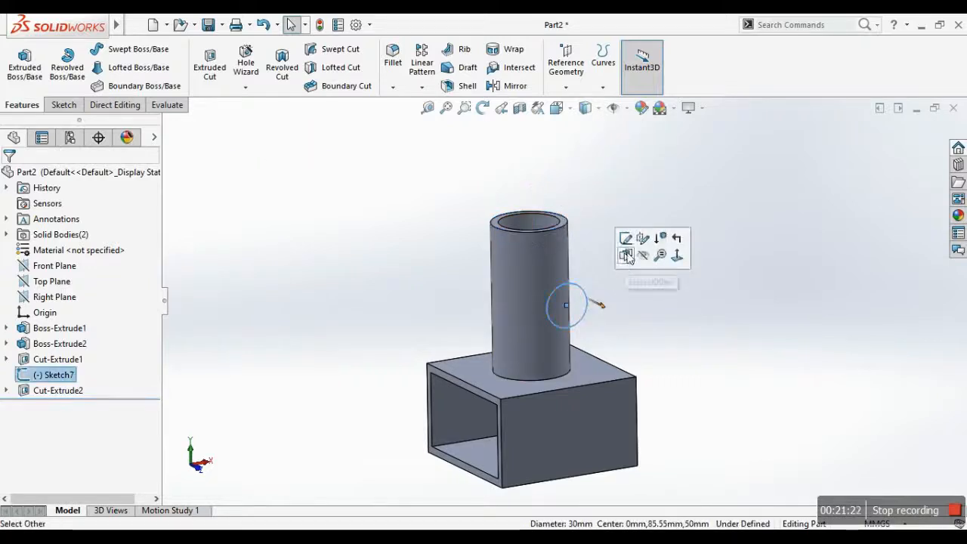
{"action": "left_click", "coordinate": [554, 220]}
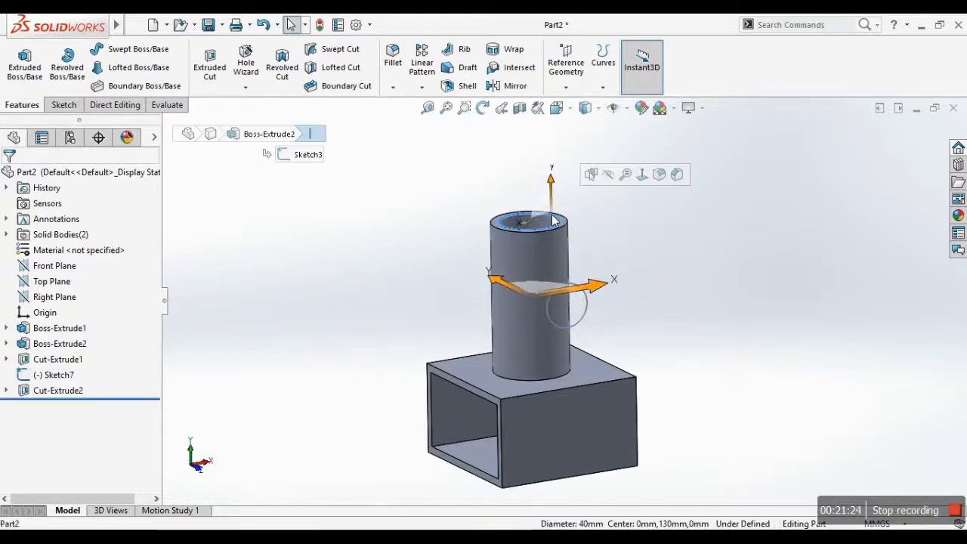
{"action": "left_click", "coordinate": [584, 310]}
{"action": "left_click", "coordinate": [628, 254]}
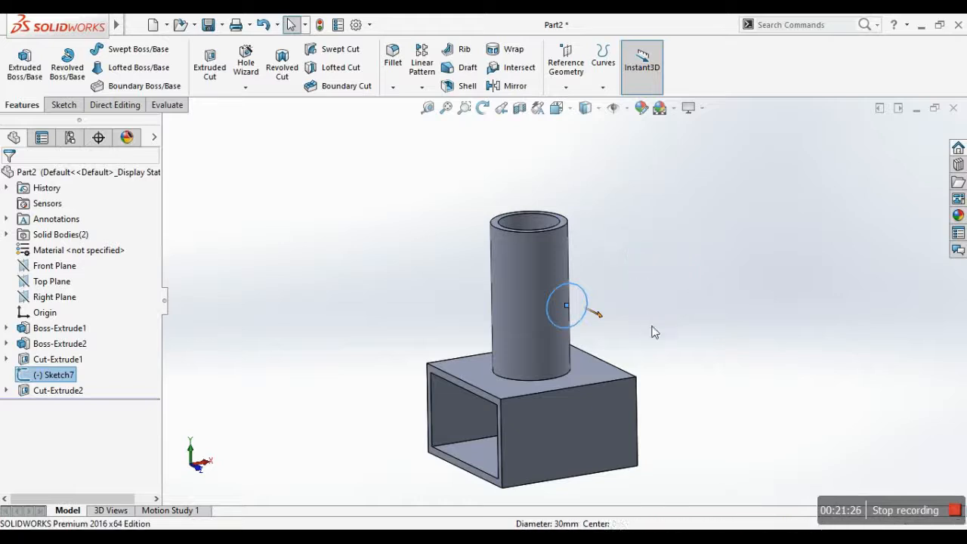
{"action": "left_click", "coordinate": [671, 293]}
{"action": "type", "text": "50"}
{"action": "key", "text": "Return"}
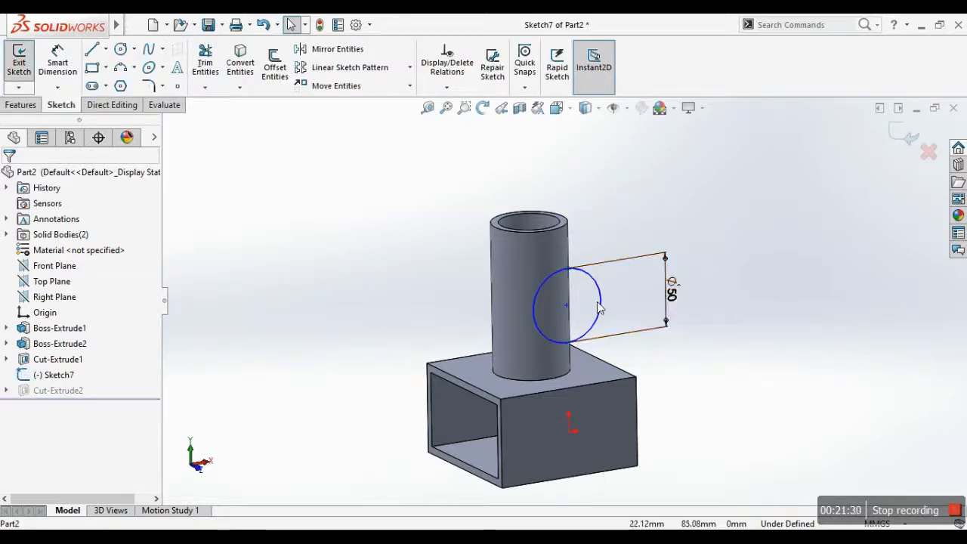
- Dimension the circle's centre 50 mm above the upper edge of the box's side face
{"action": "left_click", "coordinate": [60, 62]}
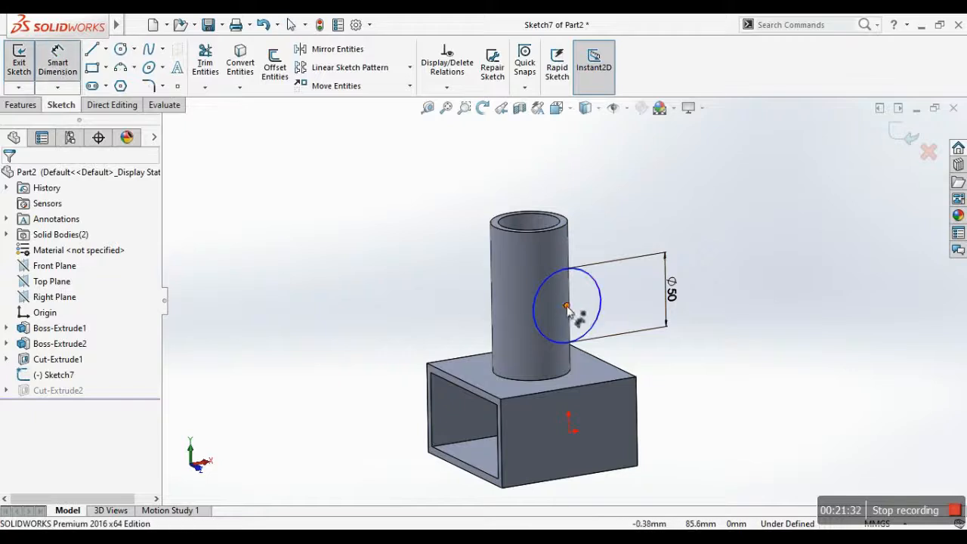
{"action": "left_click", "coordinate": [567, 307]}
{"action": "left_click", "coordinate": [582, 384]}
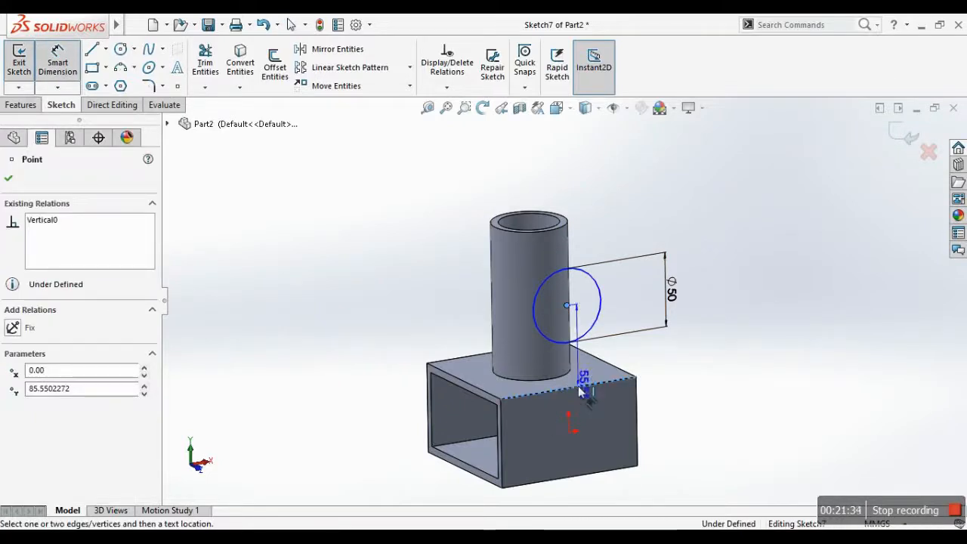
{"action": "left_click", "coordinate": [737, 340]}
{"action": "type", "text": "50"}
{"action": "key", "text": "Return"}
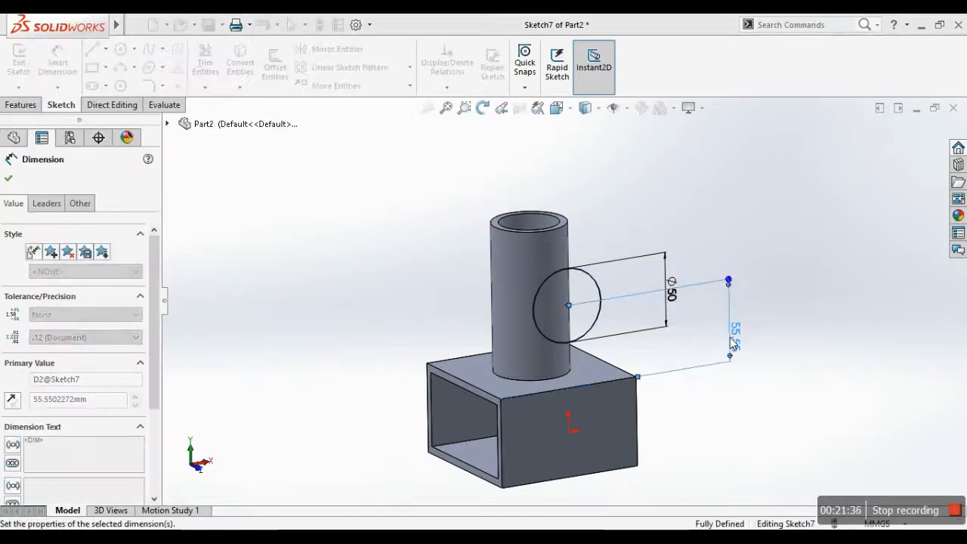
{"action": "middle_click_drag", "start_coordinate": [682, 376], "coordinate": [715, 374]}
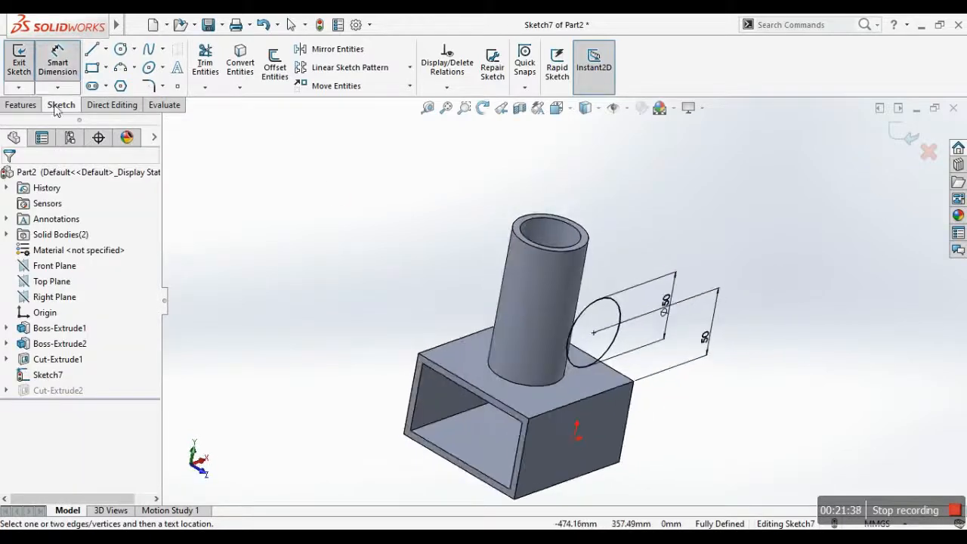
- Start a boss extrusion of the 50 mm circle with its start offset 100 mm from the sketch plane
{"action": "left_click", "coordinate": [20, 104]}
{"action": "left_click", "coordinate": [24, 64]}
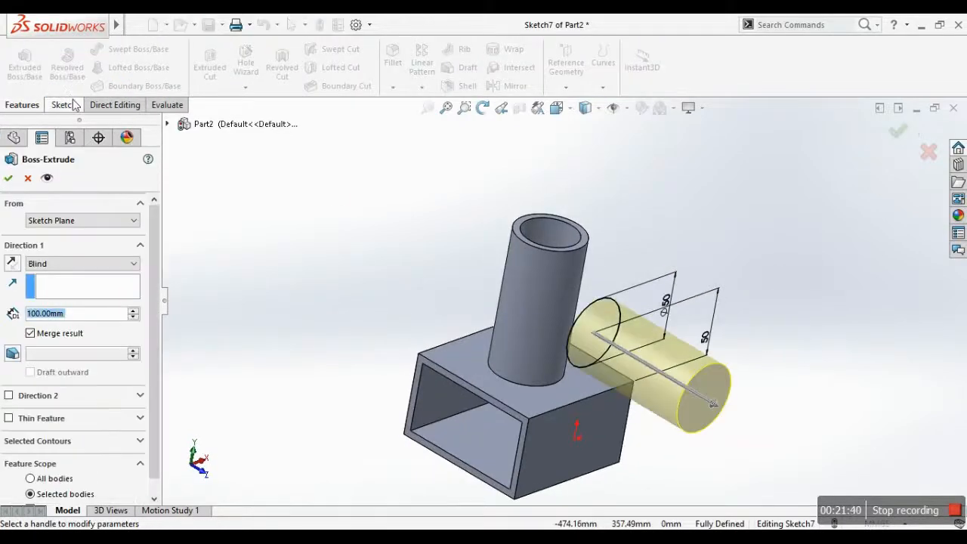
{"action": "left_click", "coordinate": [36, 221]}
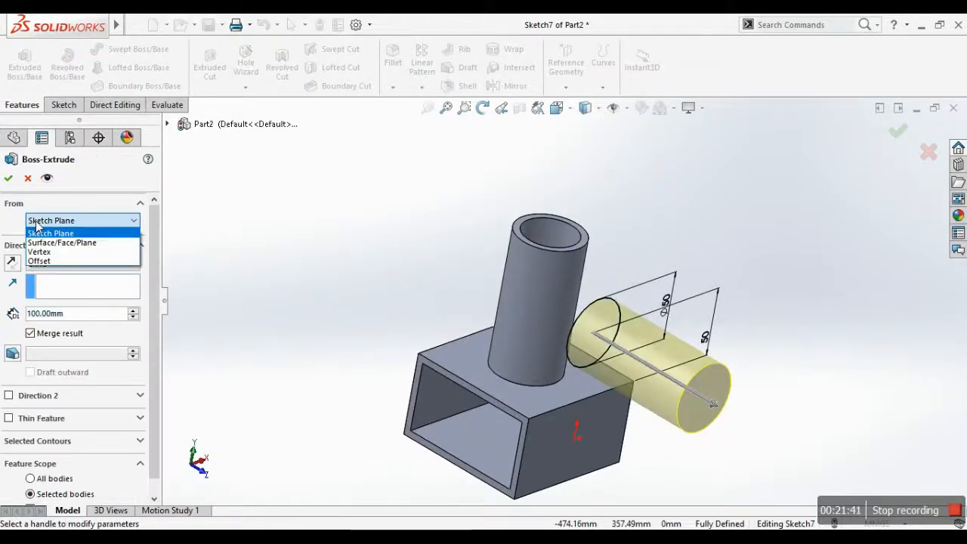
{"action": "left_click", "coordinate": [45, 261]}
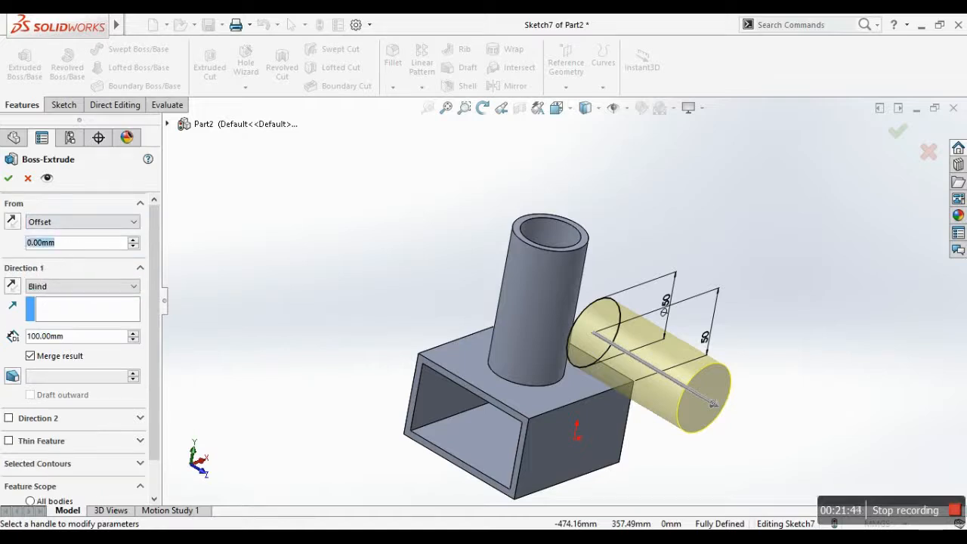
{"action": "type", "text": "100"}
{"action": "key", "text": "Return"}
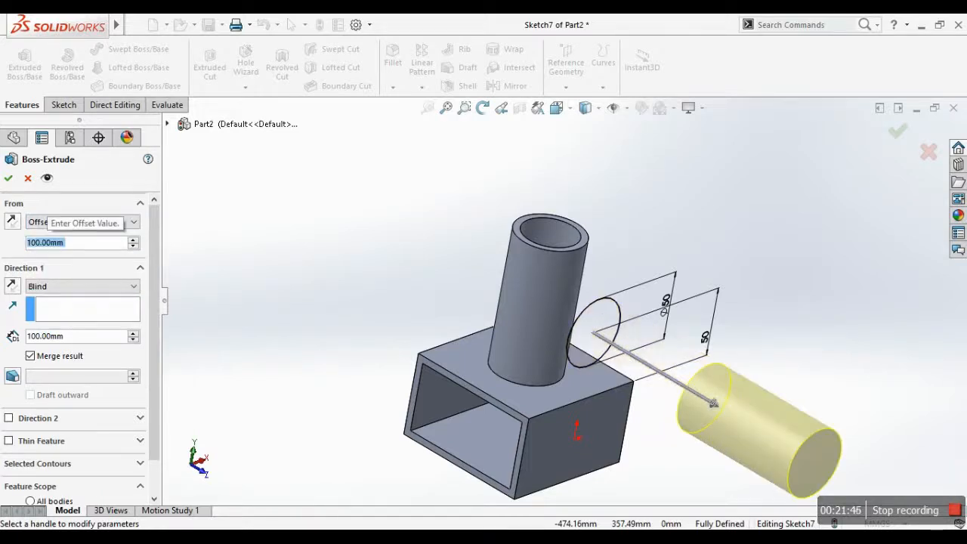
- Reverse the extrusion direction so it runs from the outward offset back towards the vertical tube
{"action": "left_click", "coordinate": [12, 287]}
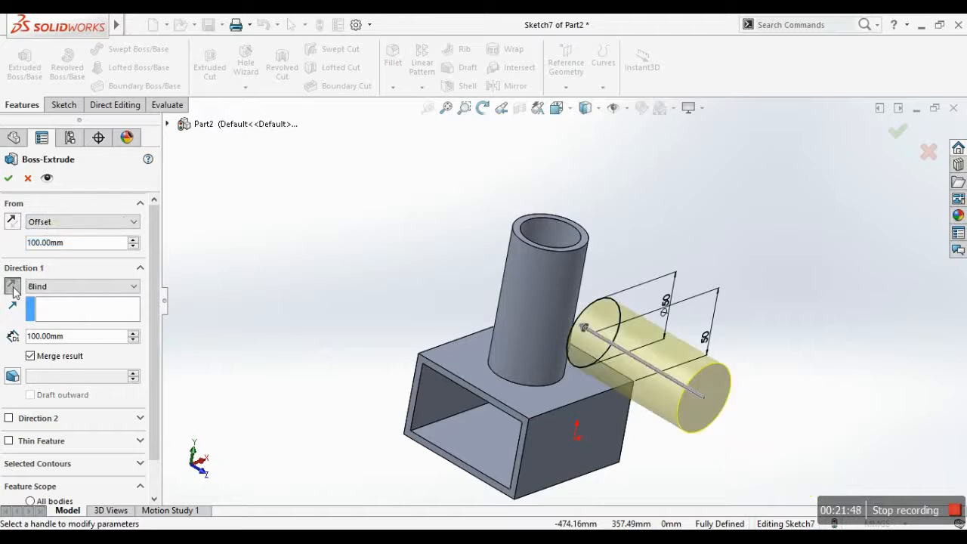
{"action": "left_click", "coordinate": [11, 223]}
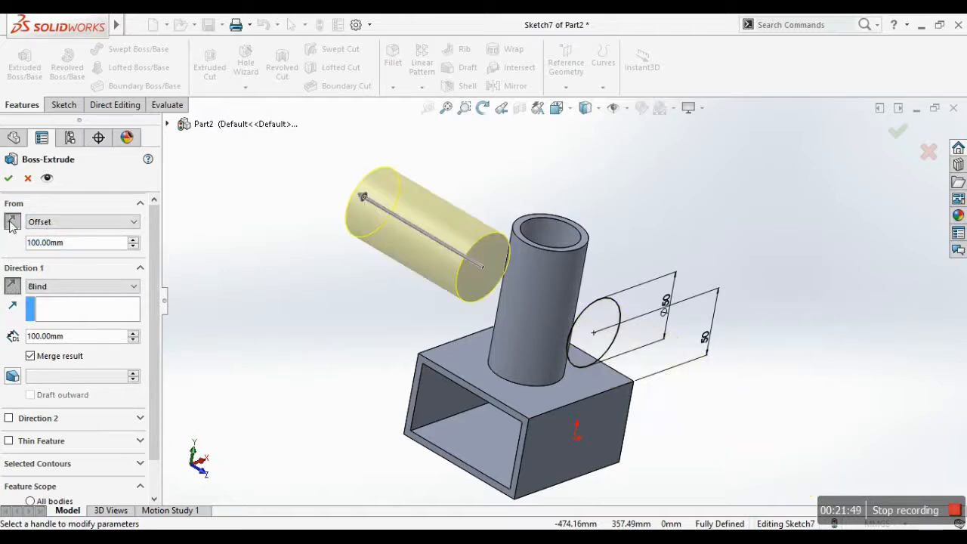
{"action": "left_click", "coordinate": [13, 287]}
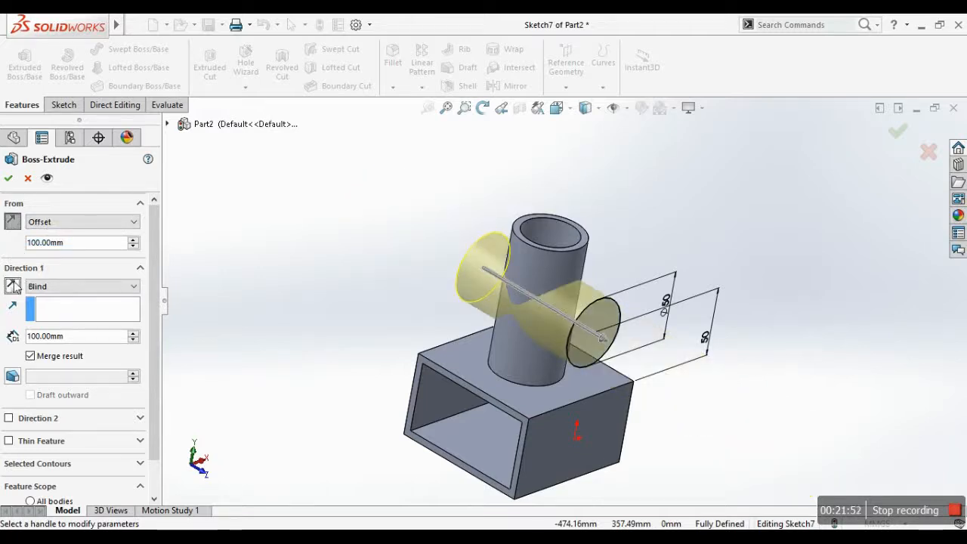
{"action": "left_click", "coordinate": [14, 223]}
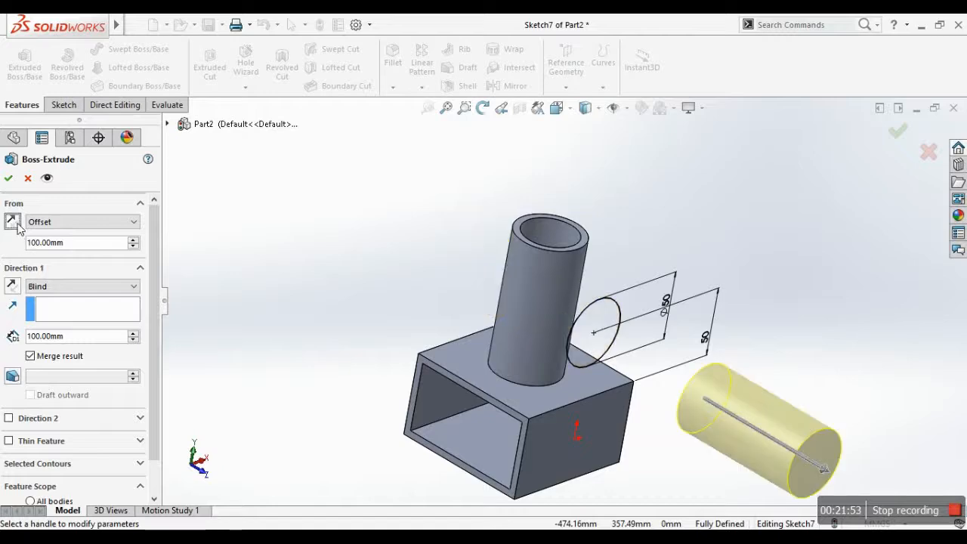
{"action": "left_click", "coordinate": [11, 288]}
- End the extrusion up to the tube's outer cylindrical surface with the result merged, and complete the feature
{"action": "middle_click_drag", "start_coordinate": [482, 316], "coordinate": [538, 292]}
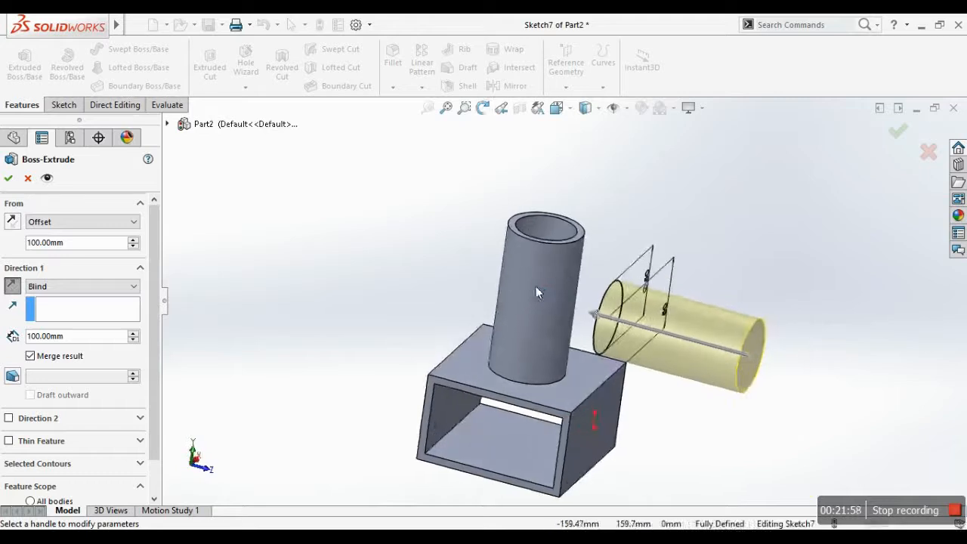
{"action": "scroll", "coordinate": [665, 291], "scroll_direction": "down", "scroll_amount": 2}
{"action": "middle_click_drag", "start_coordinate": [570, 337], "coordinate": [550, 338]}
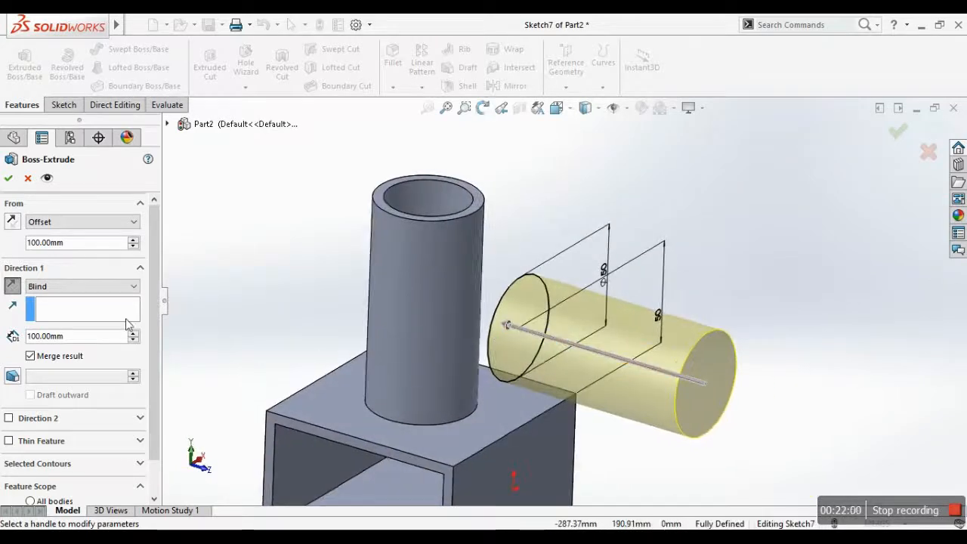
{"action": "left_click", "coordinate": [102, 290]}
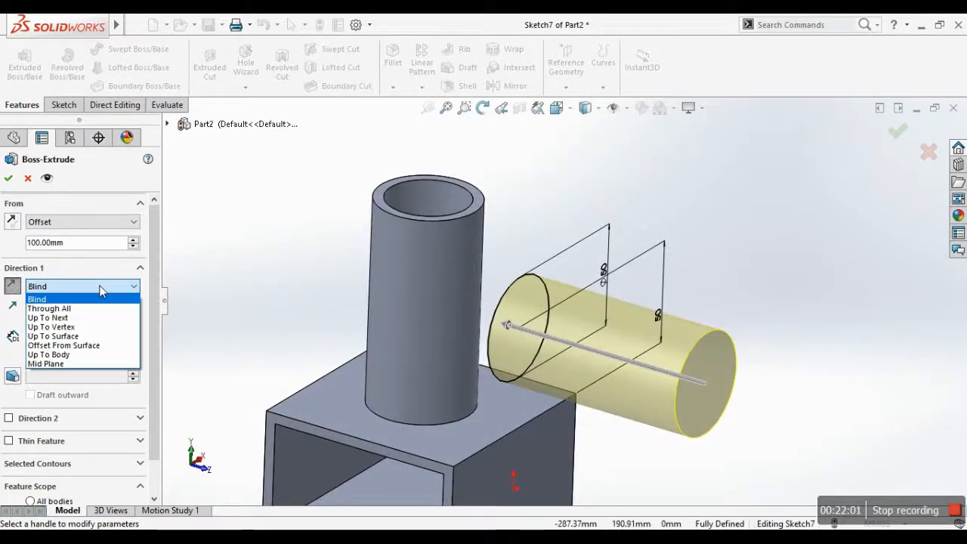
{"action": "left_click", "coordinate": [78, 336]}
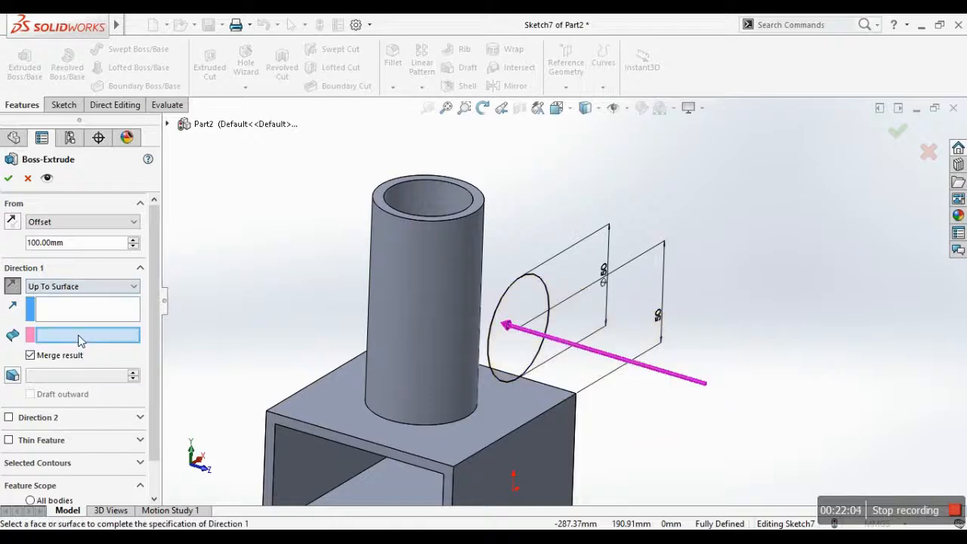
{"action": "left_click", "coordinate": [473, 285]}
{"action": "middle_click_drag", "start_coordinate": [473, 285], "coordinate": [170, 345]}
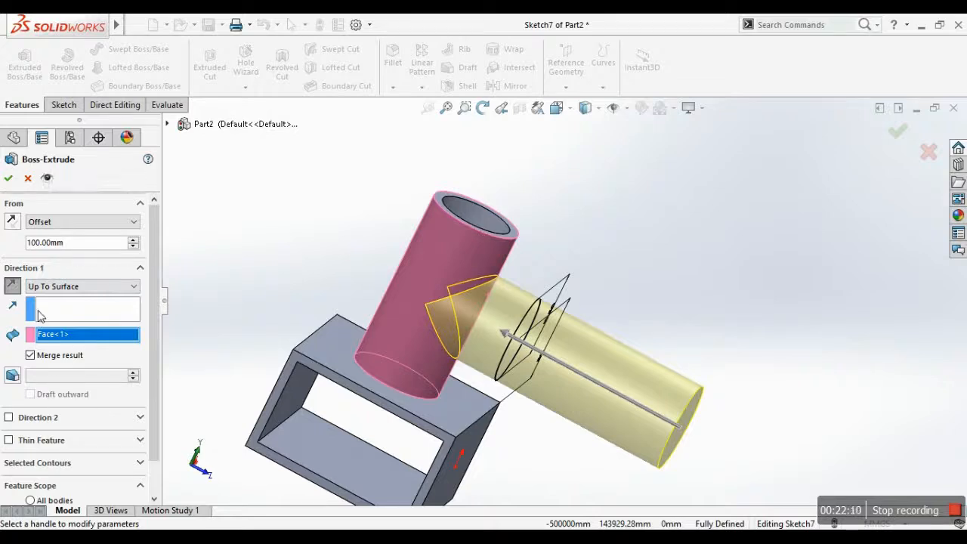
{"action": "left_click", "coordinate": [53, 287]}
{"action": "left_click", "coordinate": [53, 286]}
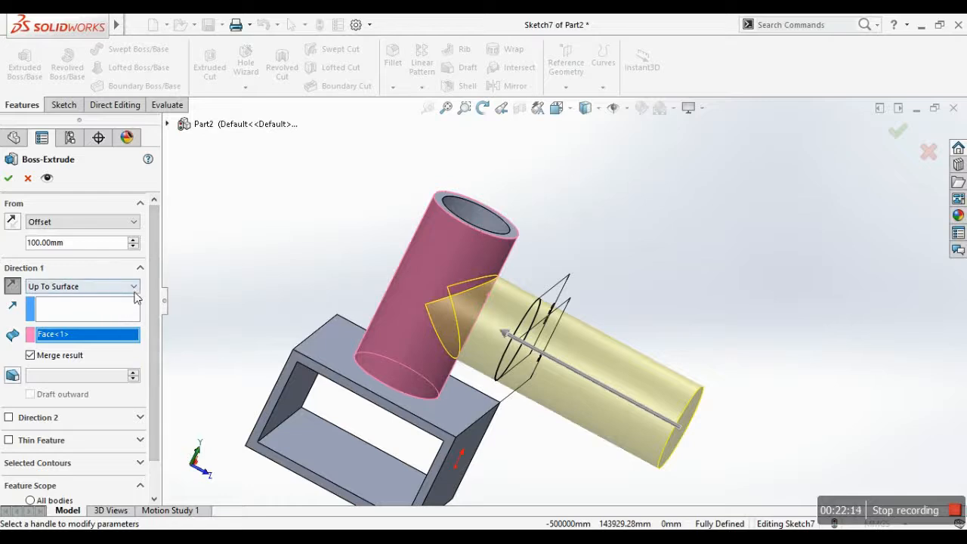
{"action": "scroll", "coordinate": [153, 312], "scroll_direction": "down", "scroll_amount": 2}
{"action": "left_click_drag", "start_coordinate": [152, 312], "coordinate": [153, 314]}
{"action": "middle_click_drag", "start_coordinate": [495, 253], "coordinate": [309, 260]}
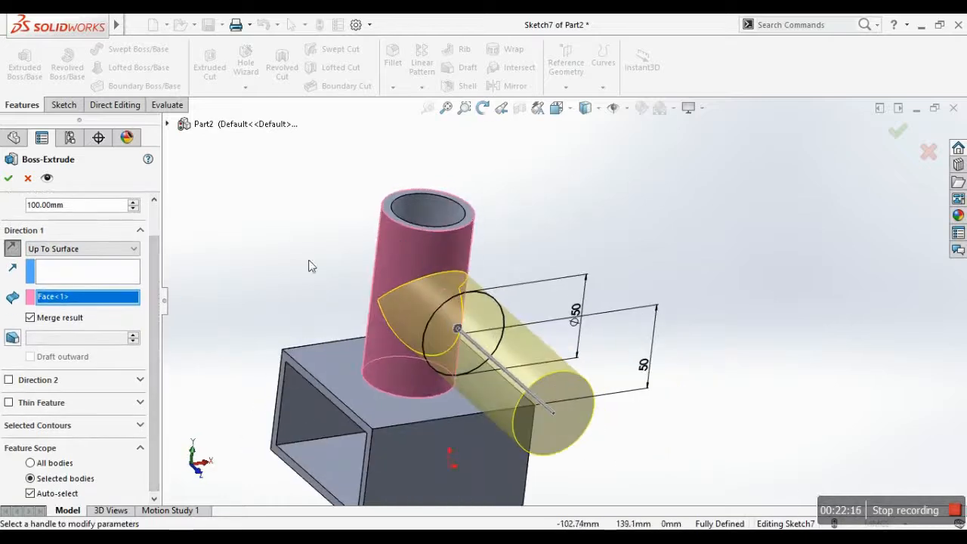
{"action": "double_click", "coordinate": [75, 205]}
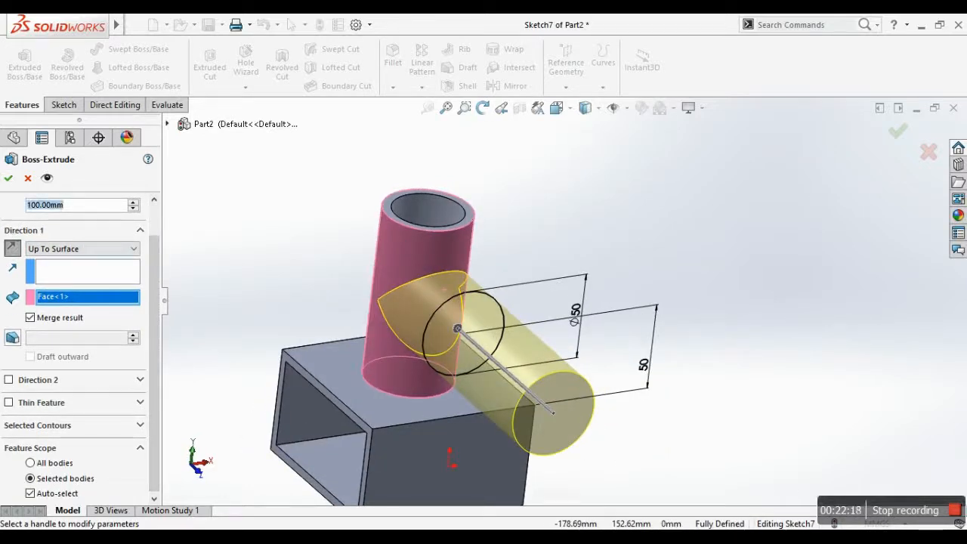
{"action": "middle_click_drag", "start_coordinate": [534, 347], "coordinate": [562, 383]}
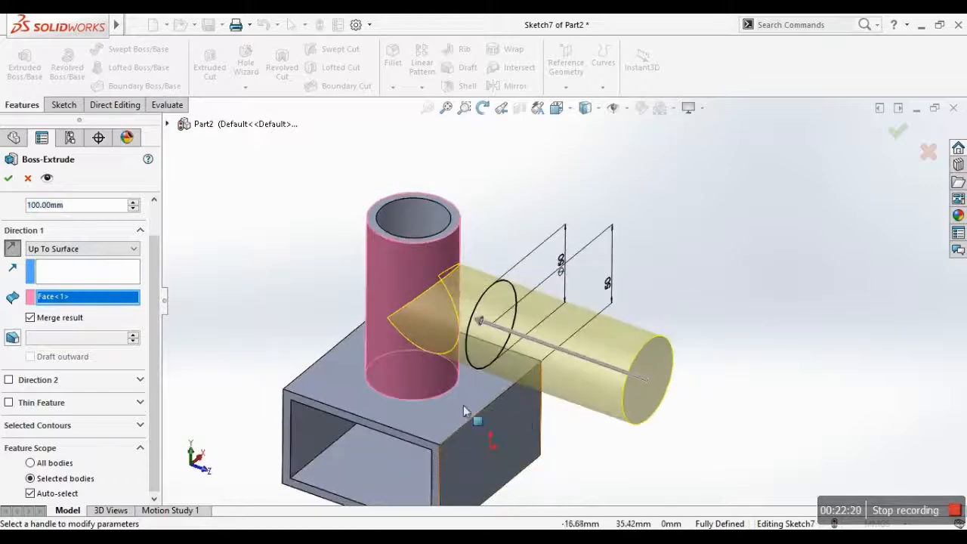
{"action": "left_click", "coordinate": [10, 178]}
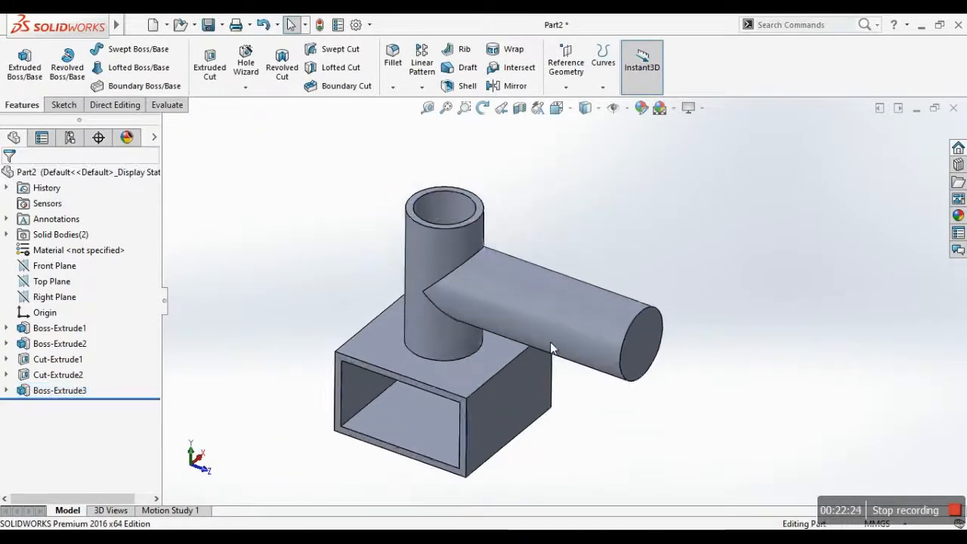
- Examine the horizontal cylinder, the tube and the box's open end face from several angles
{"action": "scroll", "coordinate": [466, 448], "scroll_direction": "down", "scroll_amount": 5}
{"action": "left_click", "coordinate": [465, 385]}
{"action": "middle_click_drag", "start_coordinate": [465, 385], "coordinate": [459, 410]}
{"action": "scroll", "coordinate": [459, 409], "scroll_direction": "up", "scroll_amount": 3}
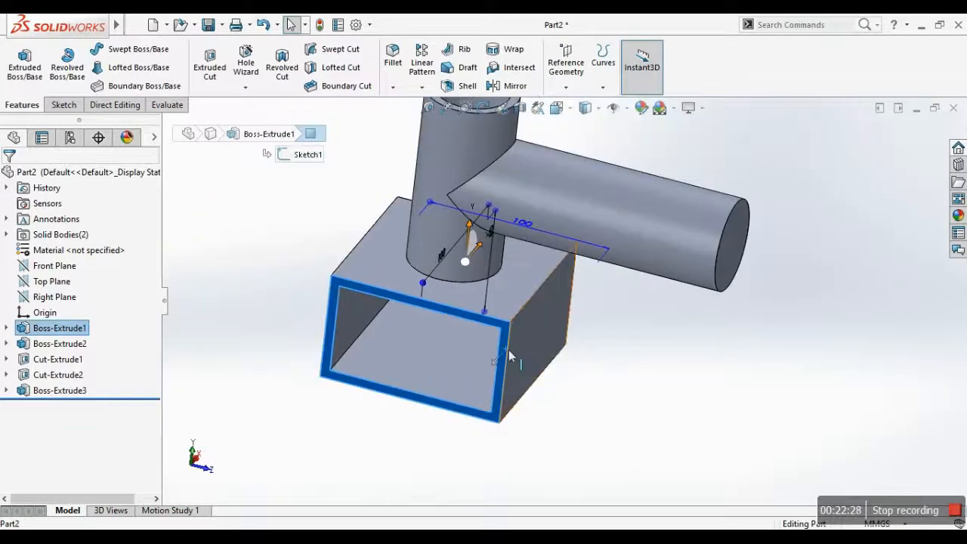
{"action": "middle_click_drag", "start_coordinate": [542, 294], "coordinate": [507, 266]}
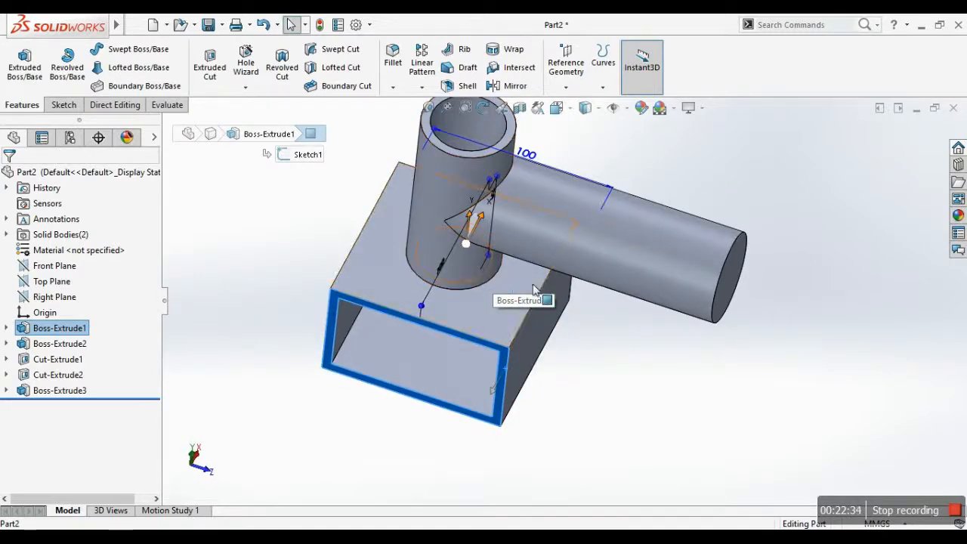
{"action": "left_click", "coordinate": [740, 278]}
{"action": "mouse_move", "coordinate": [726, 328]}
{"action": "middle_mouse_down"}
{"action": "mouse_move", "coordinate": [710, 302]}
{"action": "mouse_move", "coordinate": [651, 273]}
{"action": "mouse_move", "coordinate": [594, 340]}
{"action": "mouse_move", "coordinate": [601, 408]}
{"action": "mouse_move", "coordinate": [588, 411]}
{"action": "mouse_move", "coordinate": [559, 313]}
{"action": "mouse_move", "coordinate": [619, 261]}
{"action": "mouse_move", "coordinate": [678, 289]}
{"action": "middle_mouse_up"}
- Measure the distance between the tube's upper outer edge and the box's side face beneath the horizontal cylinder
{"action": "left_click", "coordinate": [652, 257]}
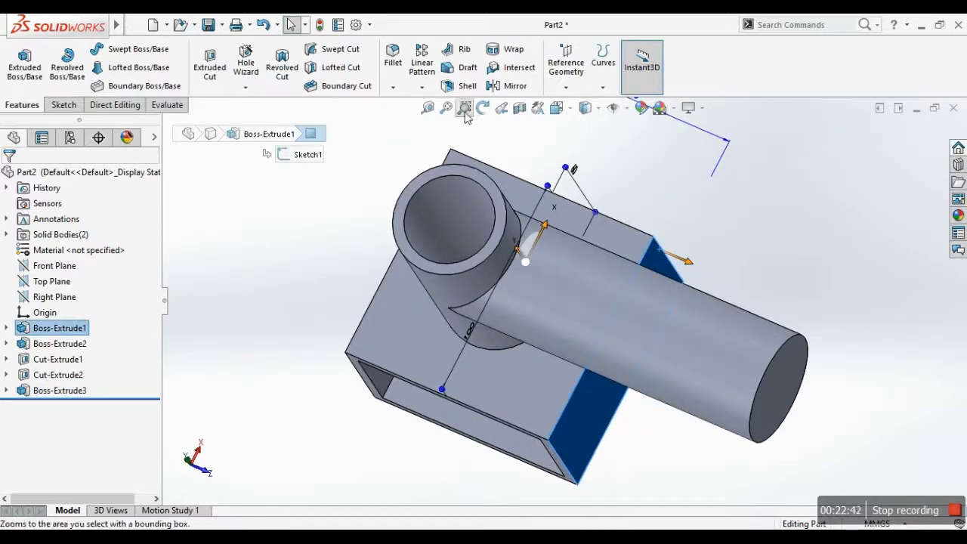
{"action": "left_click", "coordinate": [428, 108]}
{"action": "left_click", "coordinate": [483, 272]}
{"action": "middle_click_drag", "start_coordinate": [483, 272], "coordinate": [519, 205]}
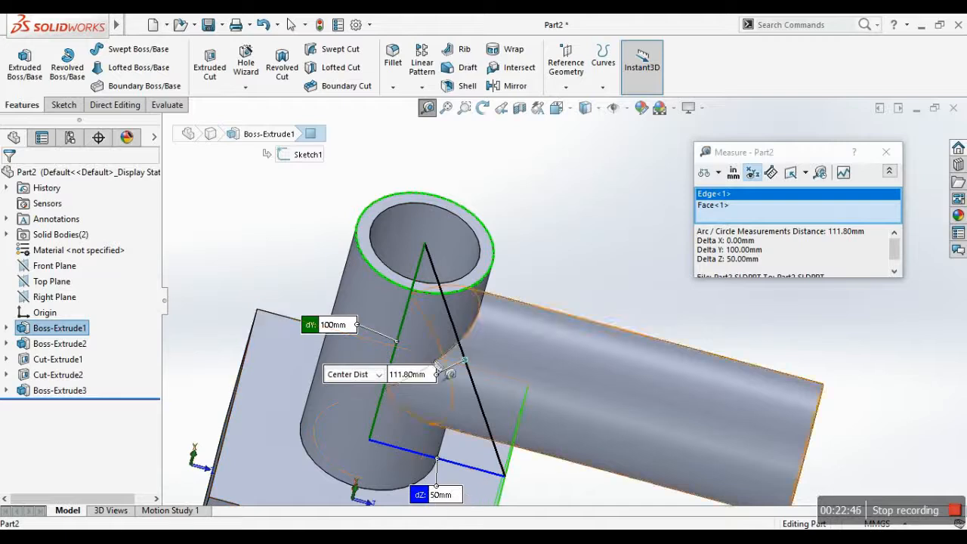
{"action": "left_click", "coordinate": [886, 152]}
{"action": "scroll", "coordinate": [680, 302], "scroll_direction": "up", "scroll_amount": 3}
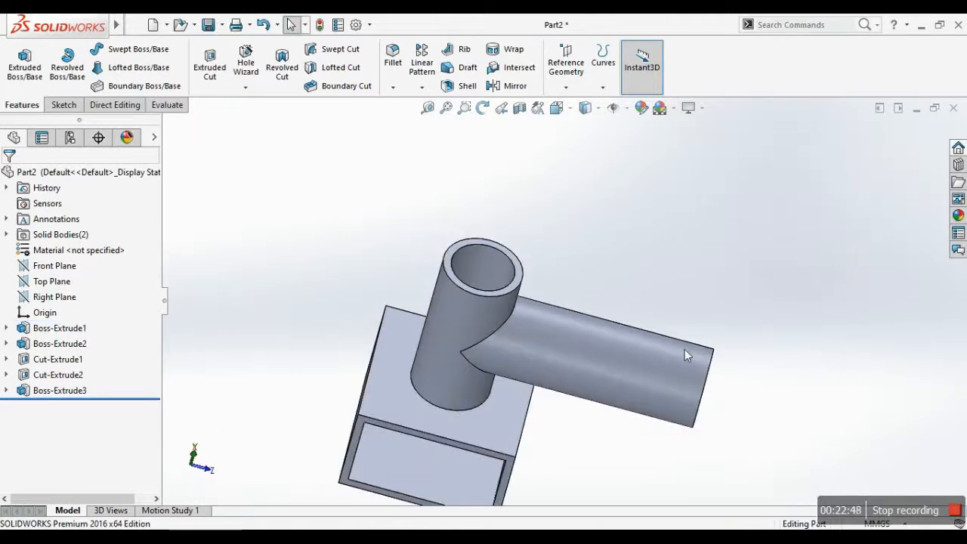
- Open the horizontal cylinder's length dimension for editing and keep it at 100 mm
{"action": "left_click", "coordinate": [684, 351]}
{"action": "middle_click_drag", "start_coordinate": [675, 366], "coordinate": [648, 369]}
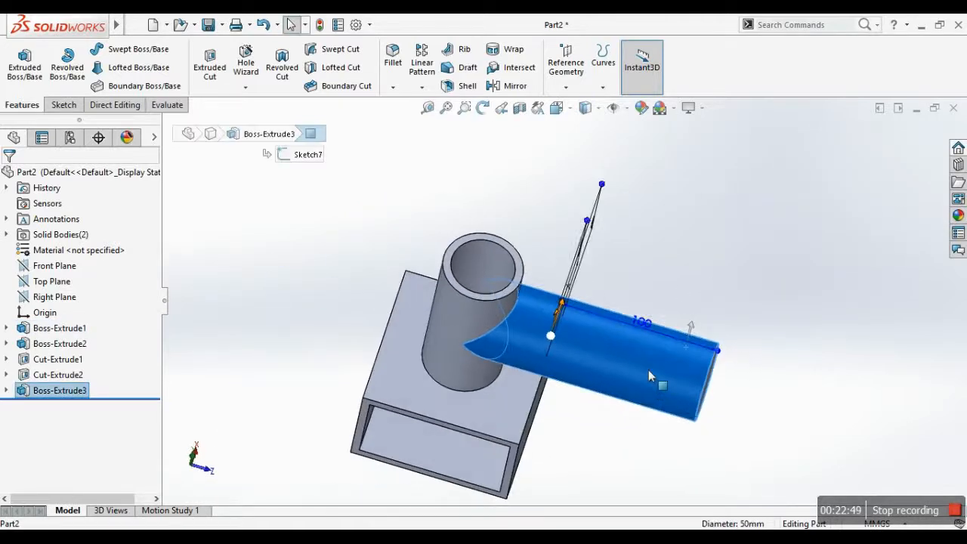
{"action": "left_click", "coordinate": [641, 325]}
{"action": "left_click", "coordinate": [642, 326]}
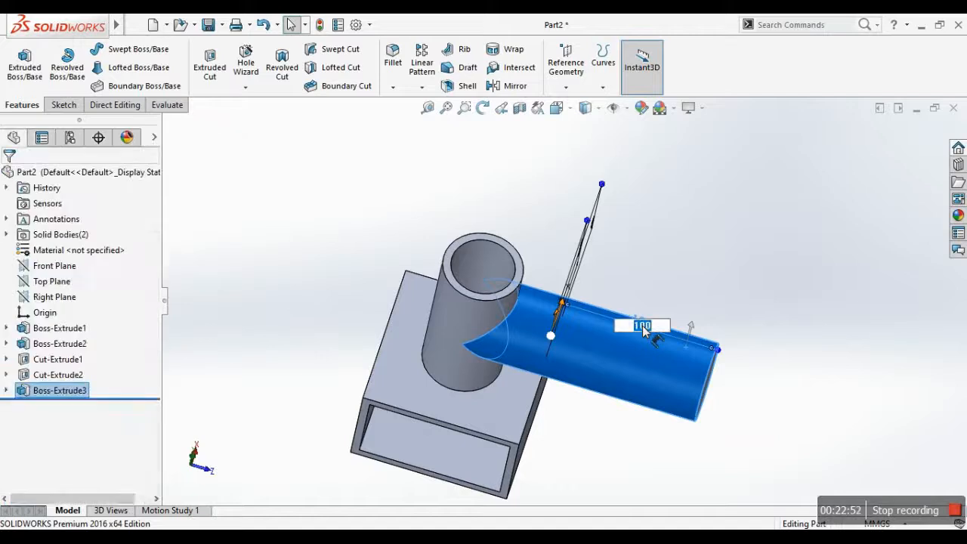
{"action": "key", "text": "Return"}
- Examine the joint between the horizontal cylinder and the vertical tube, including the tube's inner face, from several angles
{"action": "middle_click_drag", "start_coordinate": [655, 335], "coordinate": [459, 306]}
{"action": "middle_click_drag", "start_coordinate": [669, 294], "coordinate": [696, 337]}
{"action": "scroll", "coordinate": [618, 346], "scroll_direction": "down", "scroll_amount": 3}
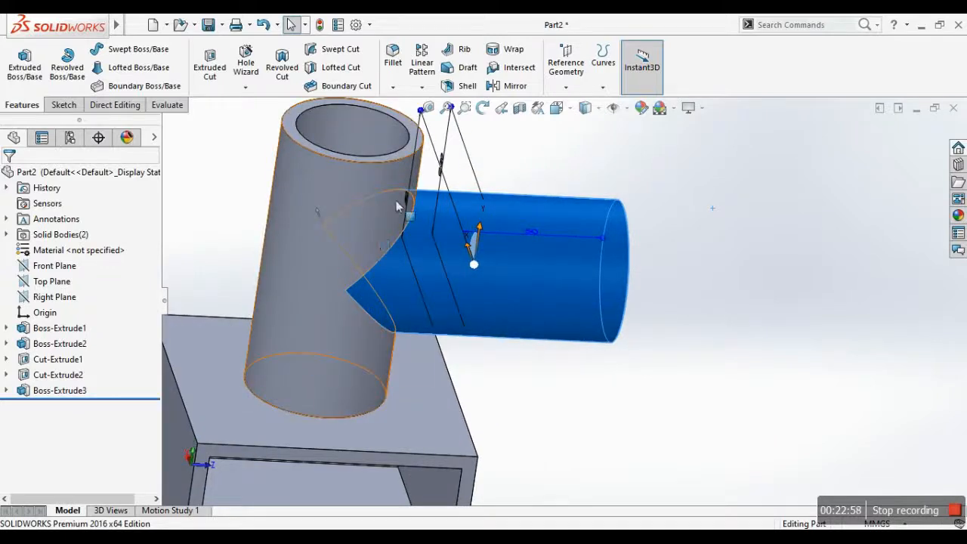
{"action": "middle_click_drag", "start_coordinate": [351, 302], "coordinate": [421, 241]}
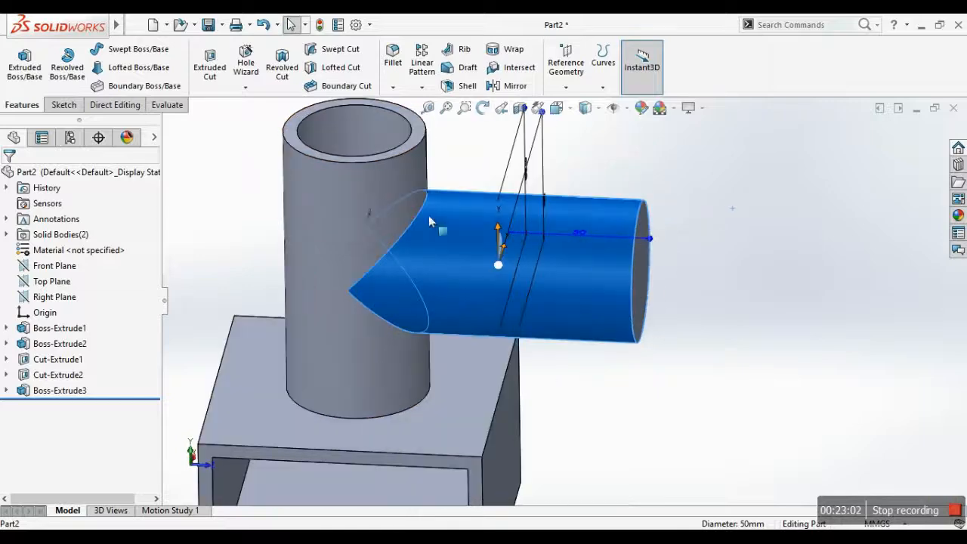
{"action": "middle_click_drag", "start_coordinate": [448, 341], "coordinate": [480, 363]}
{"action": "left_click", "coordinate": [549, 349]}
{"action": "middle_click_drag", "start_coordinate": [549, 349], "coordinate": [503, 281]}
{"action": "scroll", "coordinate": [511, 202], "scroll_direction": "down", "scroll_amount": 2}
{"action": "left_click", "coordinate": [481, 239]}
{"action": "scroll", "coordinate": [385, 141], "scroll_direction": "down", "scroll_amount": 3}
{"action": "left_click", "coordinate": [433, 179]}
{"action": "scroll", "coordinate": [507, 324], "scroll_direction": "up", "scroll_amount": 3}
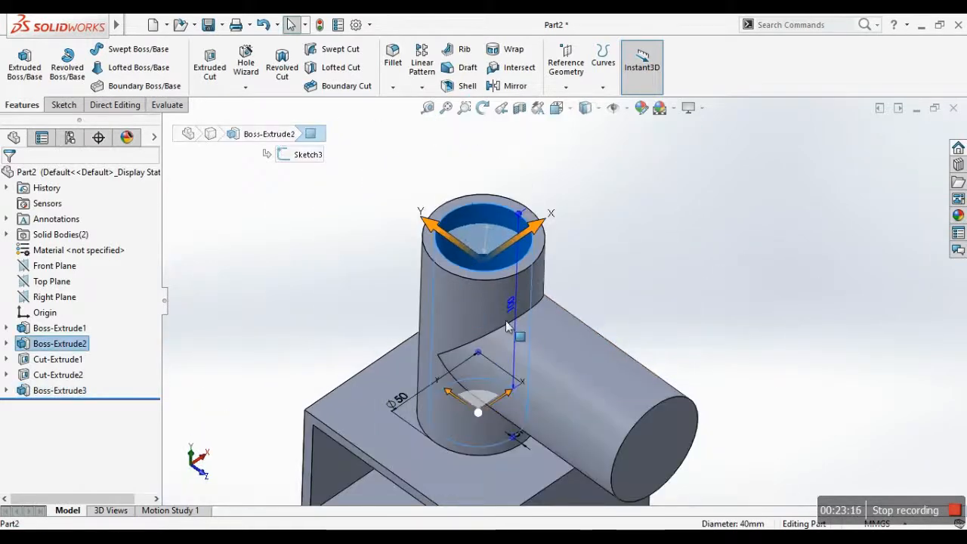
{"action": "middle_click_drag", "start_coordinate": [509, 327], "coordinate": [508, 365]}
{"action": "middle_click_drag", "start_coordinate": [569, 399], "coordinate": [565, 285]}
{"action": "scroll", "coordinate": [565, 286], "scroll_direction": "up", "scroll_amount": 3}
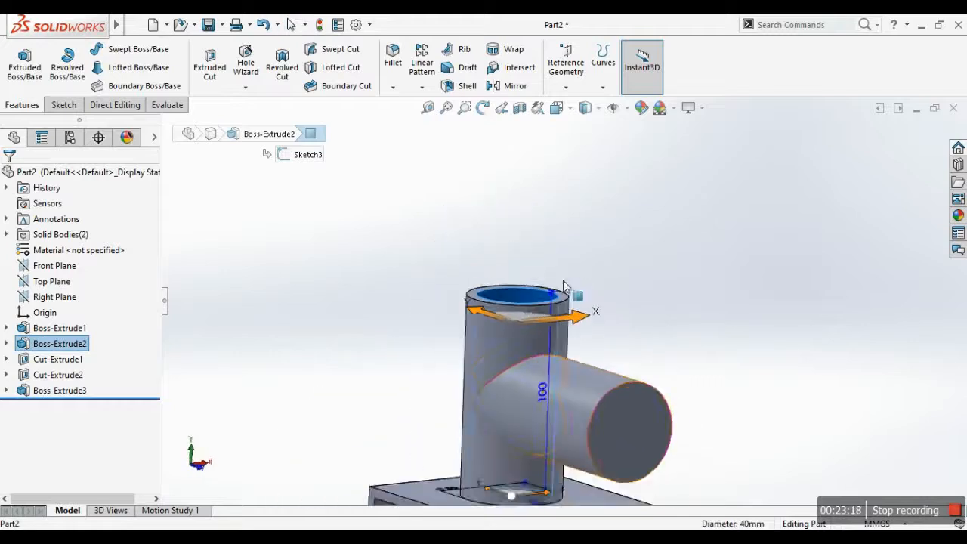
- Sketch on the horizontal cylinder's end face and offset its circular edge 5 mm inward
{"action": "left_click", "coordinate": [683, 397]}
{"action": "scroll", "coordinate": [682, 397], "scroll_direction": "down", "scroll_amount": 3}
{"action": "left_click", "coordinate": [545, 364]}
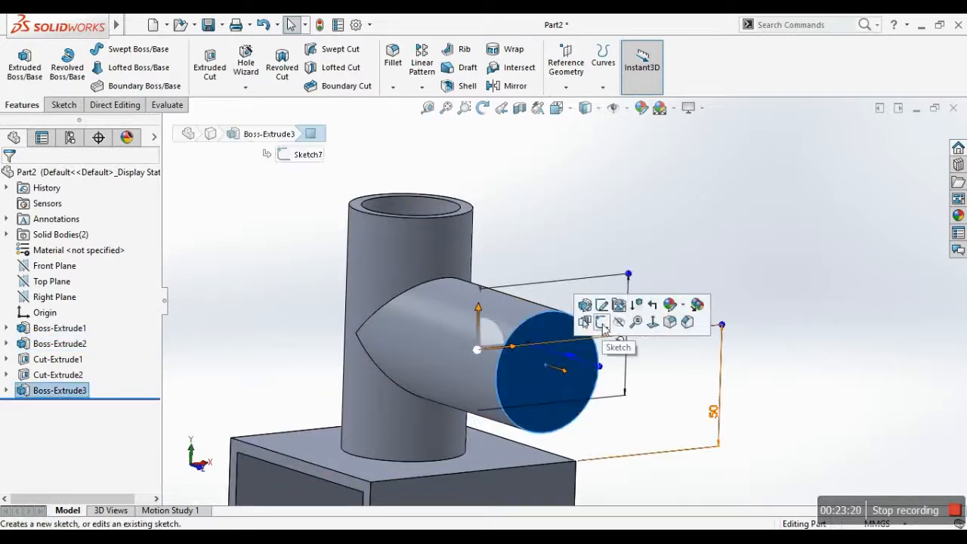
{"action": "left_click", "coordinate": [602, 322]}
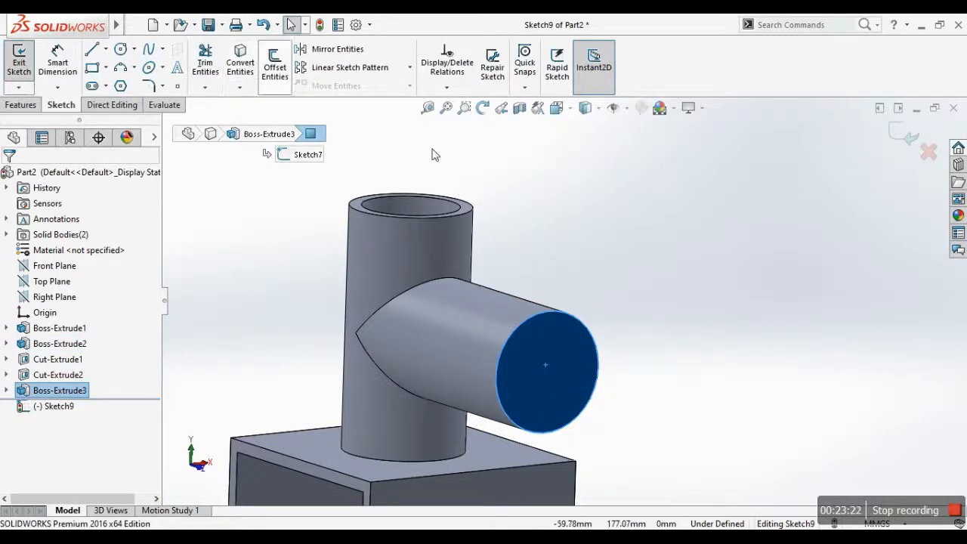
{"action": "left_click", "coordinate": [275, 66]}
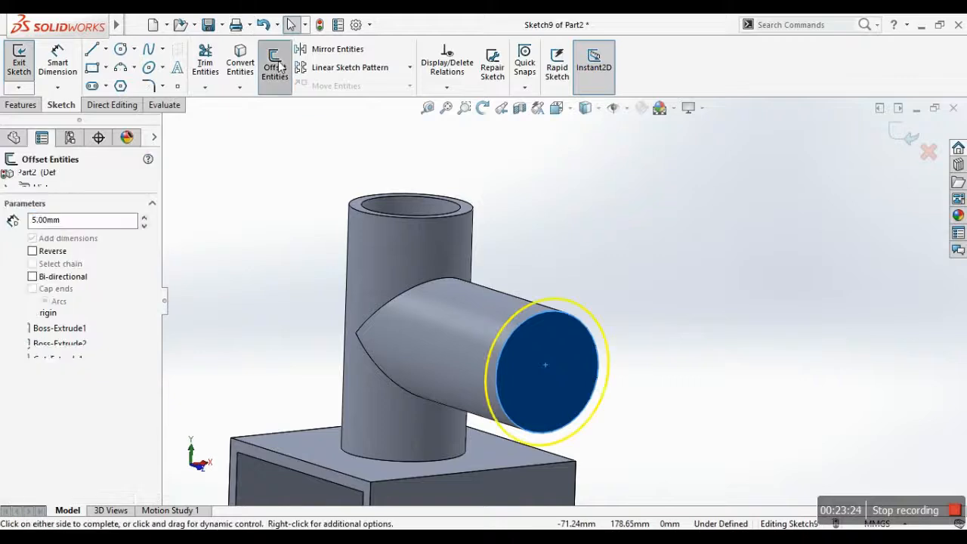
{"action": "left_click", "coordinate": [53, 254]}
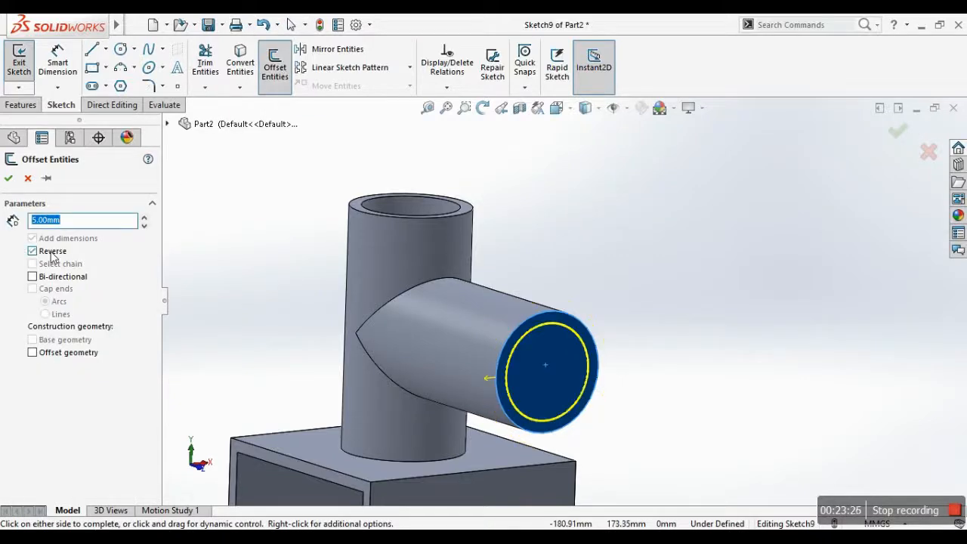
{"action": "left_click", "coordinate": [9, 179]}
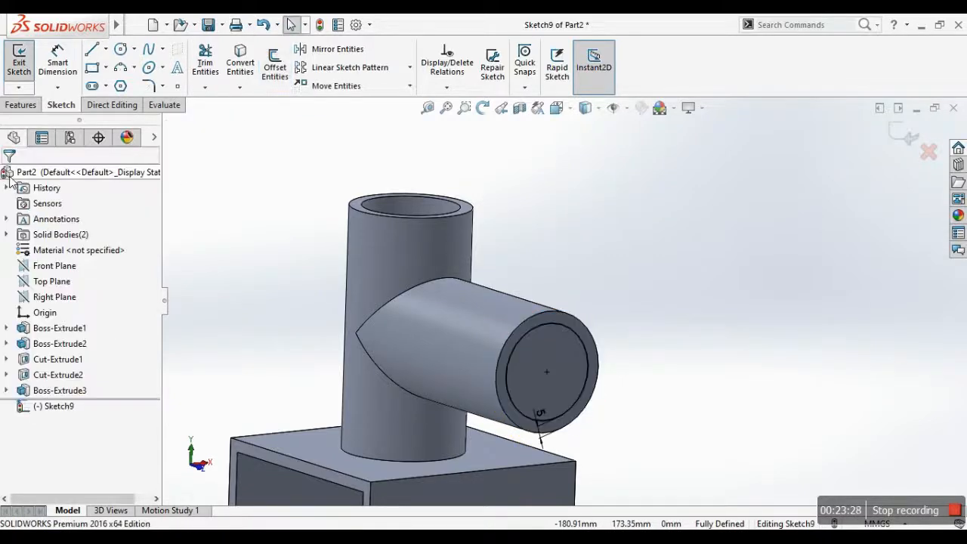
- Examine the vertical tube's bore, the opening in the box and the offset circle on the horizontal branch's end from several angles
{"action": "middle_click_drag", "start_coordinate": [565, 324], "coordinate": [360, 418]}
{"action": "scroll", "coordinate": [367, 320], "scroll_direction": "down", "scroll_amount": 3}
{"action": "middle_click_drag", "start_coordinate": [359, 171], "coordinate": [476, 394]}
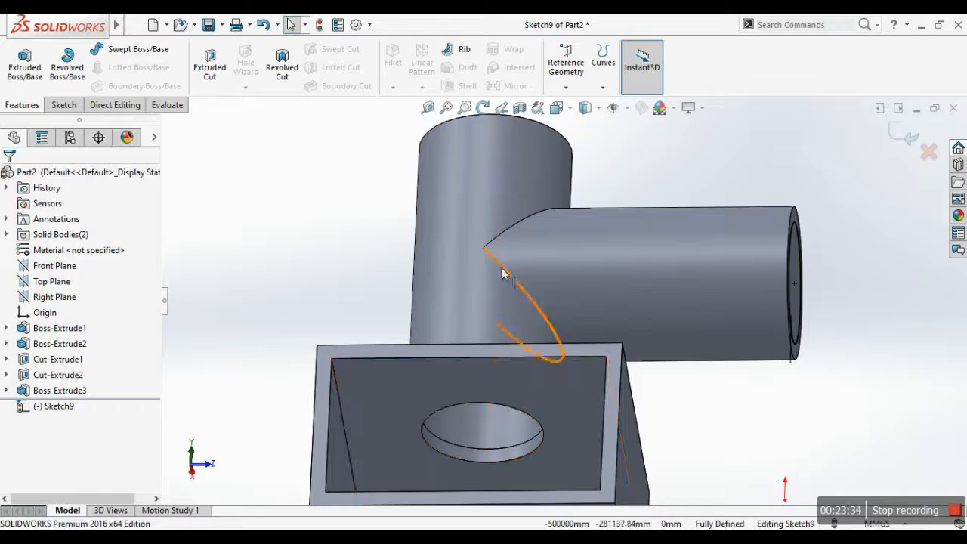
{"action": "middle_click_drag", "start_coordinate": [484, 195], "coordinate": [557, 374]}
{"action": "scroll", "coordinate": [504, 143], "scroll_direction": "down", "scroll_amount": 2}
{"action": "scroll", "coordinate": [487, 266], "scroll_direction": "up", "scroll_amount": 3}
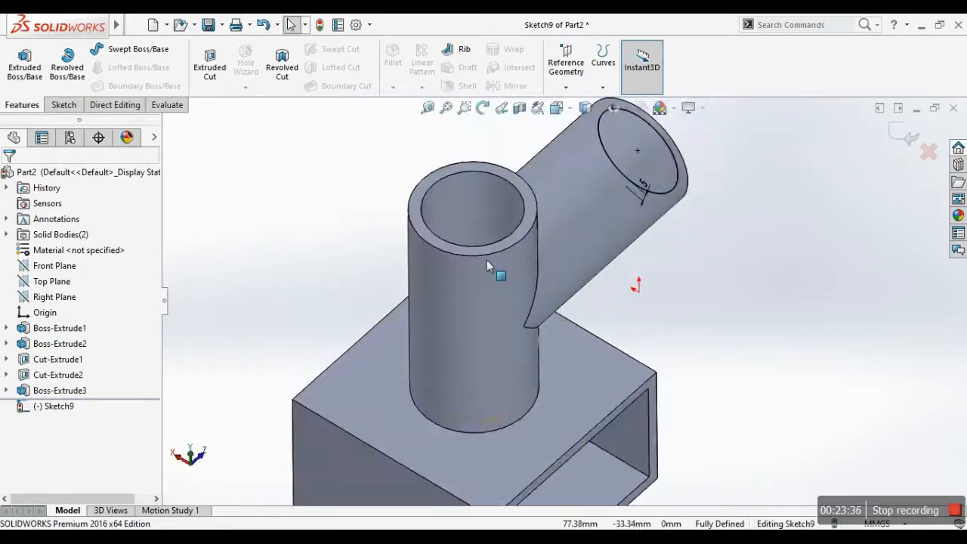
{"action": "scroll", "coordinate": [576, 305], "scroll_direction": "up", "scroll_amount": 2}
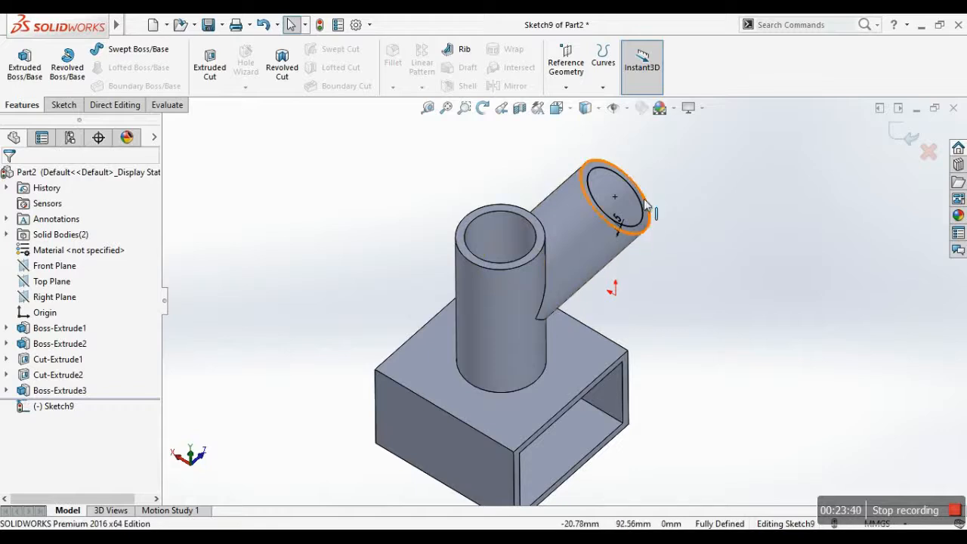
{"action": "middle_click_drag", "start_coordinate": [550, 303], "coordinate": [567, 363]}
{"action": "scroll", "coordinate": [550, 301], "scroll_direction": "down", "scroll_amount": 3}
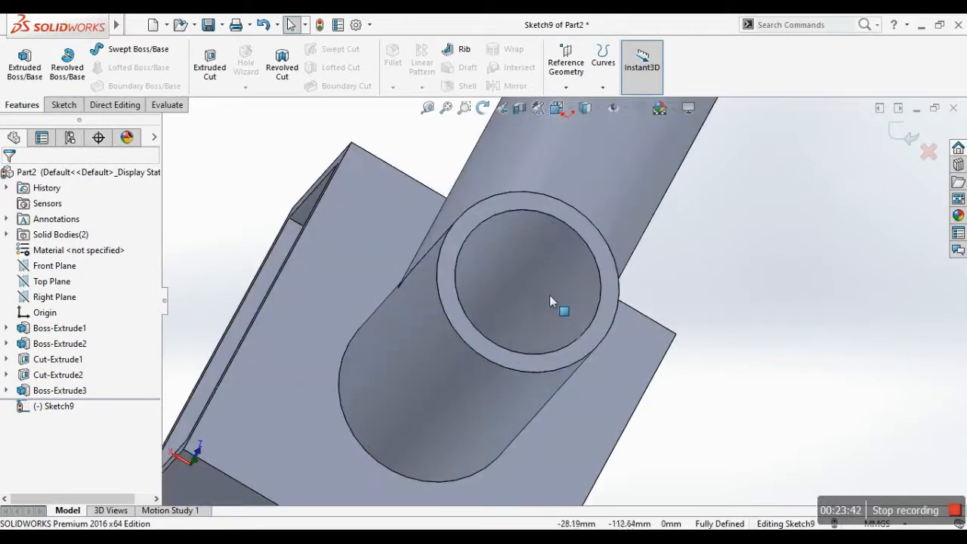
{"action": "middle_click_drag", "start_coordinate": [500, 302], "coordinate": [553, 283]}
{"action": "middle_click_drag", "start_coordinate": [648, 243], "coordinate": [445, 294]}
- Set up an extruded cut of the branch's offset circle with the Up To Next end condition and inspect its preview inside the tube
{"action": "left_click", "coordinate": [208, 70]}
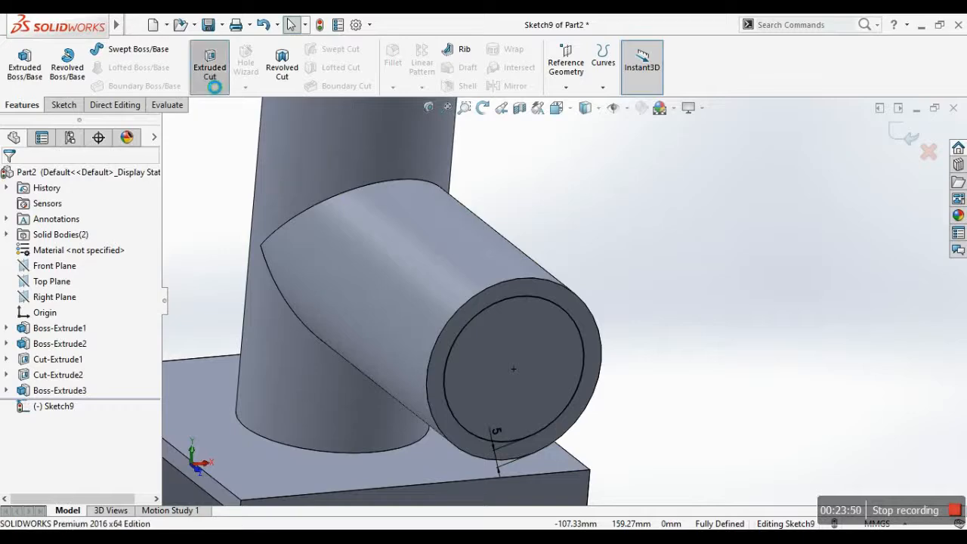
{"action": "left_click", "coordinate": [73, 261]}
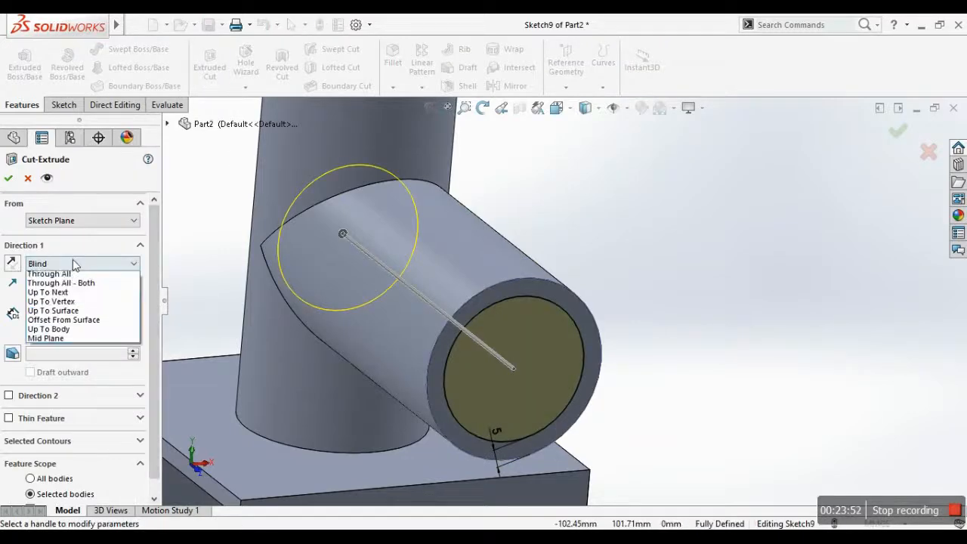
{"action": "left_click", "coordinate": [66, 307]}
{"action": "middle_click_drag", "start_coordinate": [435, 176], "coordinate": [451, 214]}
{"action": "scroll", "coordinate": [450, 213], "scroll_direction": "down", "scroll_amount": 3}
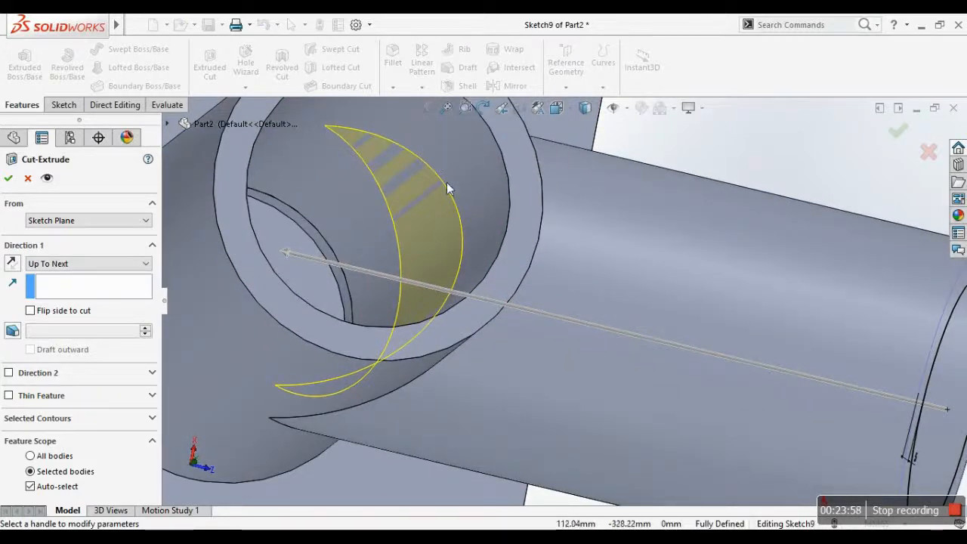
{"action": "middle_click_drag", "start_coordinate": [348, 134], "coordinate": [693, 251]}
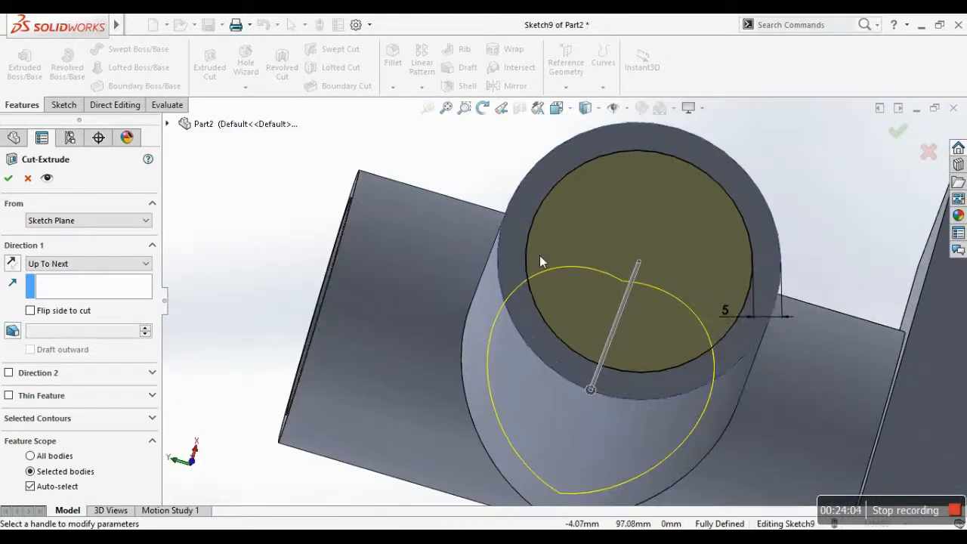
{"action": "middle_click_drag", "start_coordinate": [509, 321], "coordinate": [413, 250]}
{"action": "scroll", "coordinate": [341, 200], "scroll_direction": "up", "scroll_amount": 1}
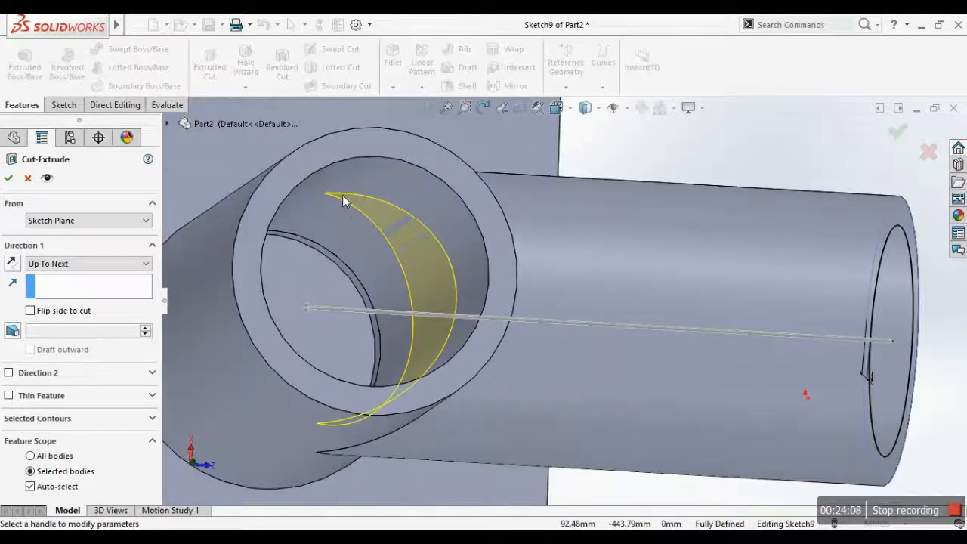
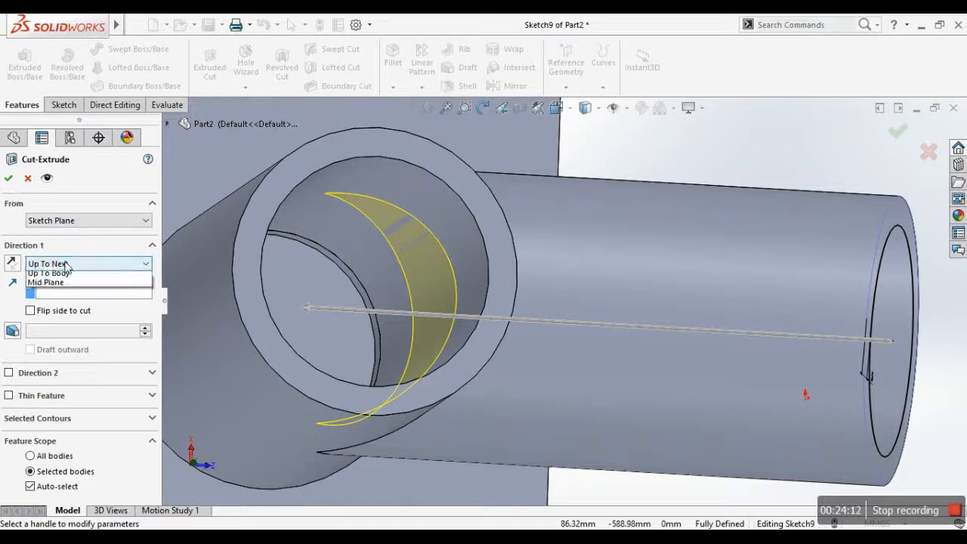
- Try ending the cut at the vertical tube's inner face with Up To Surface, and finish the cut with Up To Next instead
{"action": "left_click", "coordinate": [53, 320]}
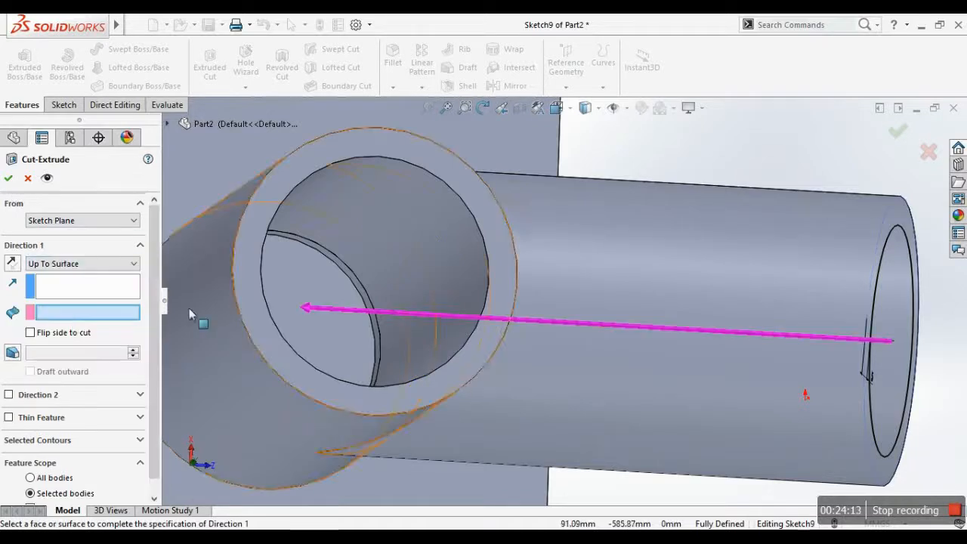
{"action": "left_click", "coordinate": [413, 249]}
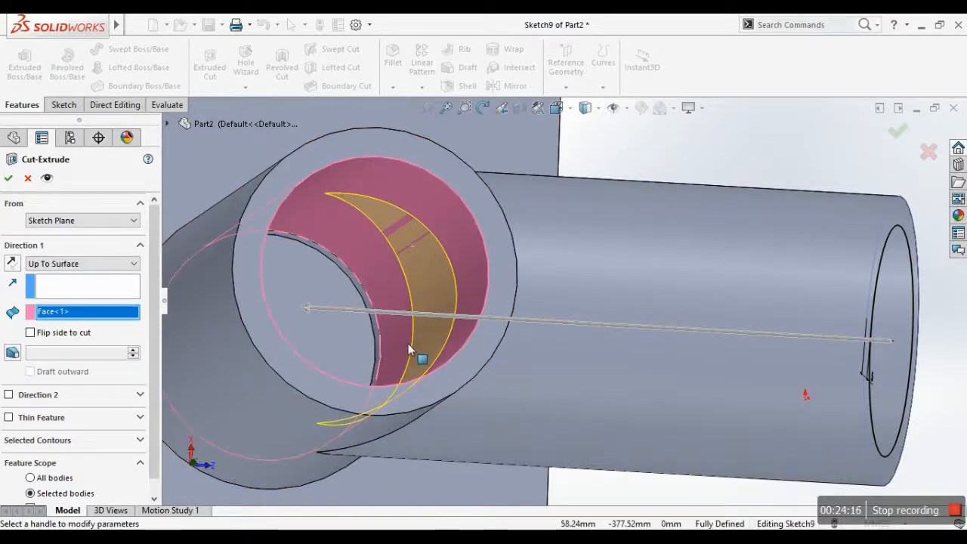
{"action": "left_click", "coordinate": [82, 263]}
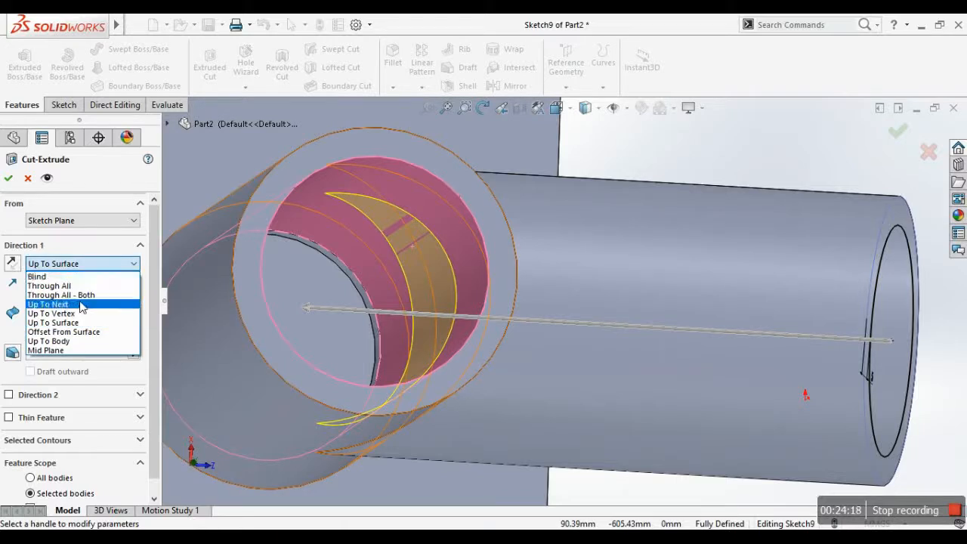
{"action": "left_click", "coordinate": [53, 304]}
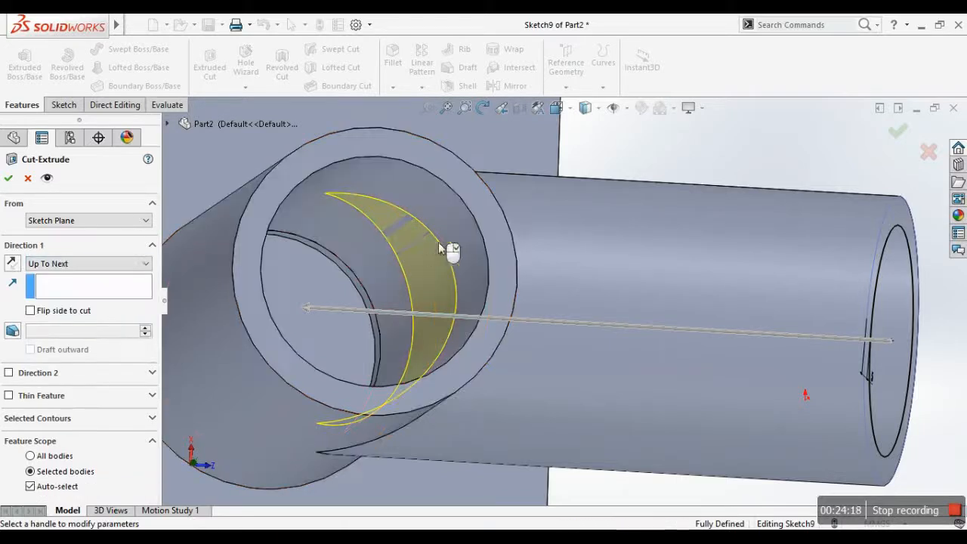
{"action": "left_click", "coordinate": [9, 180]}
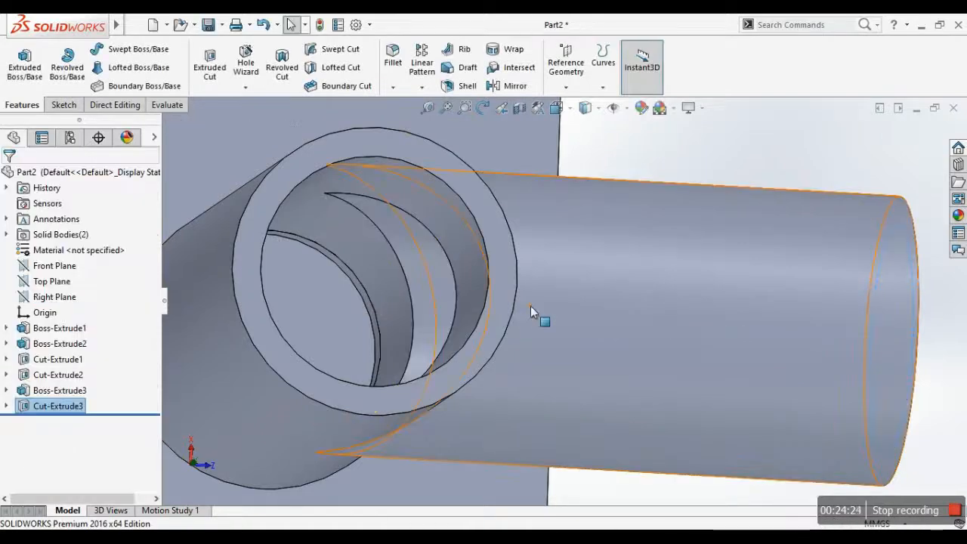
- Preview a section view through the Right Plane to expose the inside of the tube, branch and box
{"action": "middle_click_drag", "start_coordinate": [529, 305], "coordinate": [518, 211]}
{"action": "scroll", "coordinate": [519, 212], "scroll_direction": "up", "scroll_amount": 5}
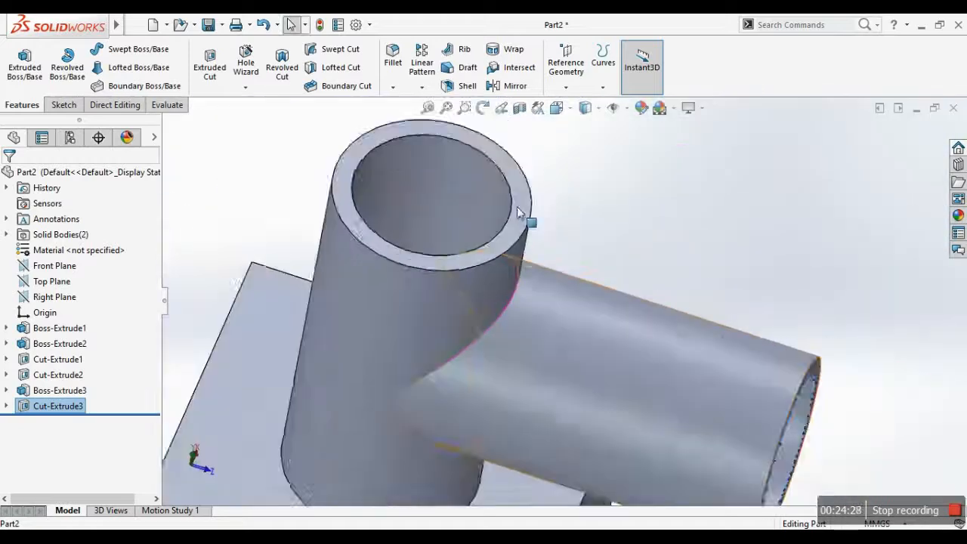
{"action": "left_click", "coordinate": [520, 110]}
{"action": "middle_click_drag", "start_coordinate": [532, 298], "coordinate": [107, 399]}
{"action": "left_click", "coordinate": [72, 443]}
{"action": "scroll", "coordinate": [688, 242], "scroll_direction": "down", "scroll_amount": 5}
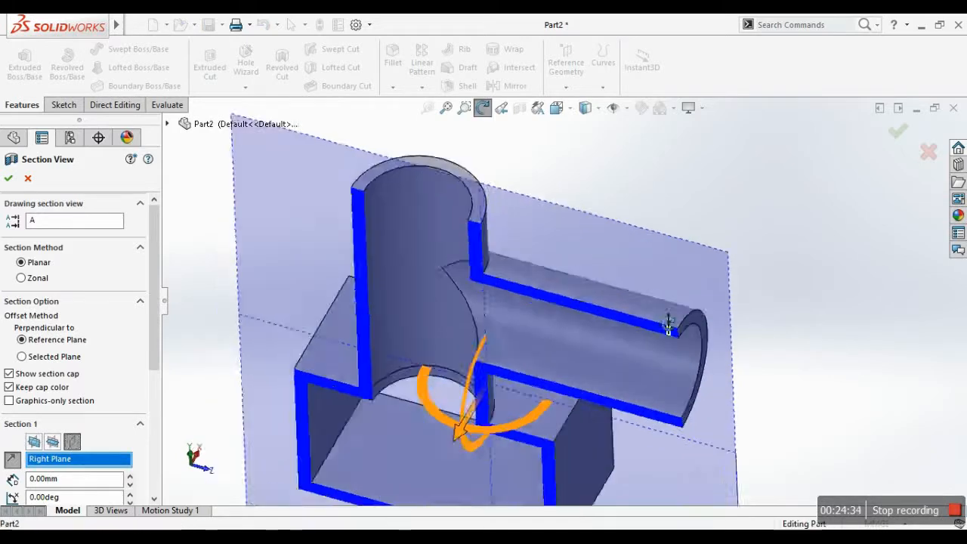
- Examine the inner intersection between the hollow branch and the vertical tube in the sectioned model
{"action": "scroll", "coordinate": [572, 388], "scroll_direction": "down", "scroll_amount": 5}
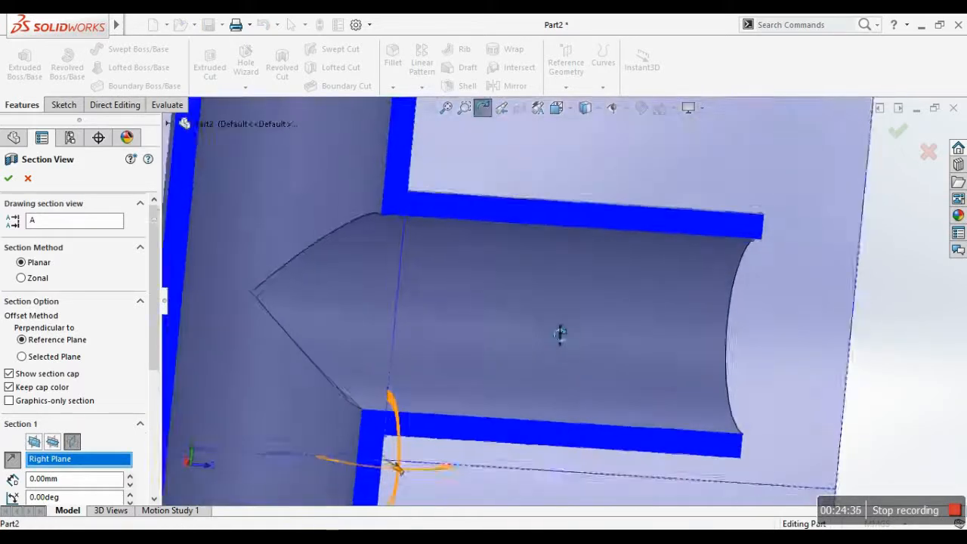
{"action": "scroll", "coordinate": [293, 296], "scroll_direction": "down", "scroll_amount": 3}
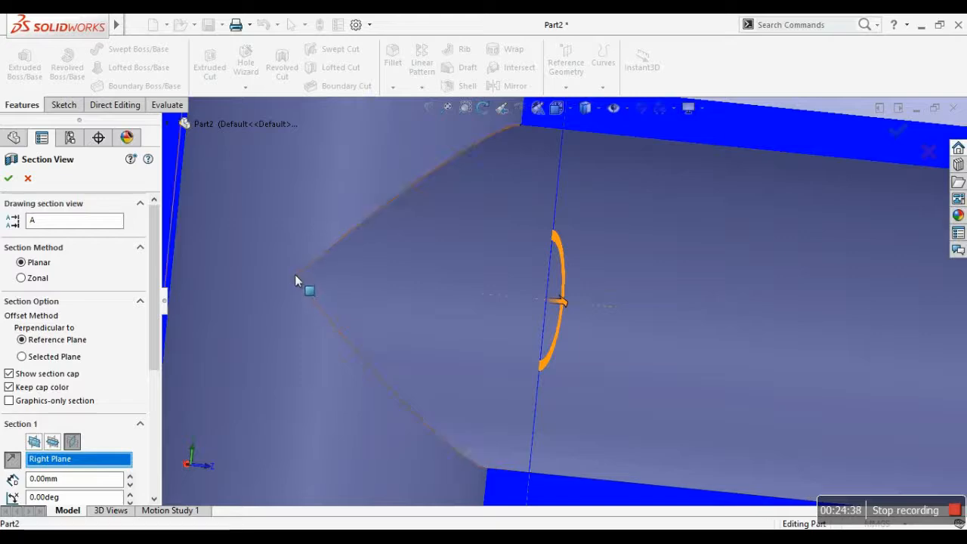
{"action": "middle_click_drag", "start_coordinate": [332, 297], "coordinate": [261, 275]}
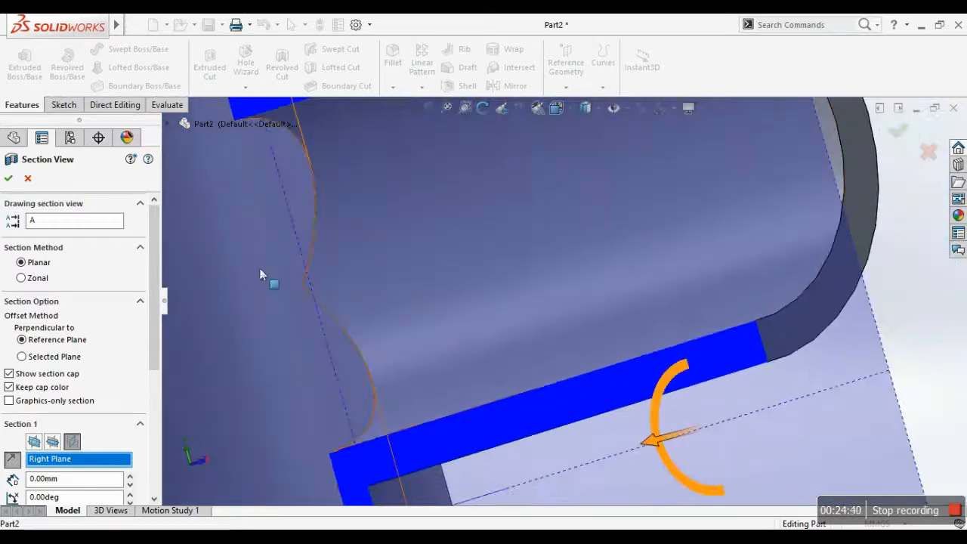
{"action": "middle_click_drag", "start_coordinate": [355, 306], "coordinate": [527, 190]}
{"action": "scroll", "coordinate": [492, 348], "scroll_direction": "up", "scroll_amount": 3}
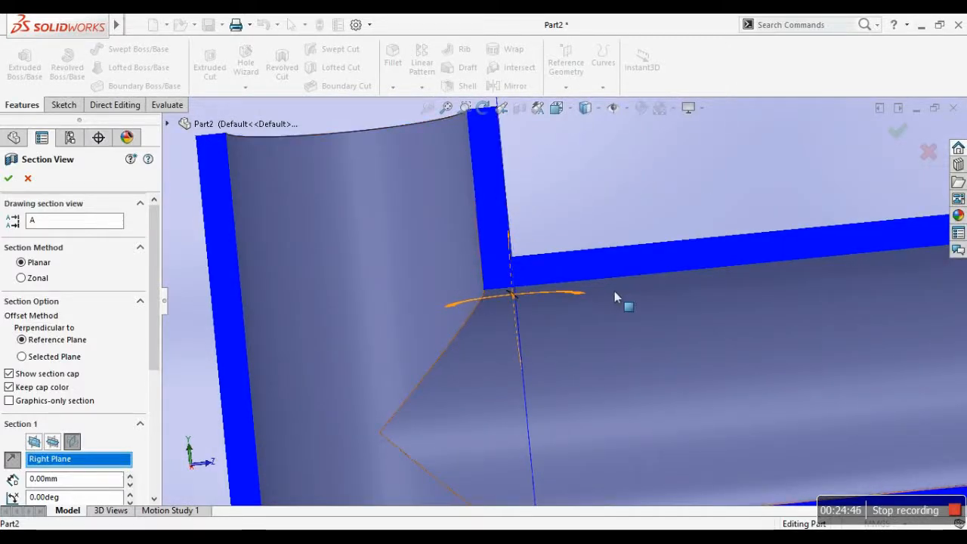
{"action": "scroll", "coordinate": [610, 298], "scroll_direction": "up", "scroll_amount": 5}
{"action": "middle_click_drag", "start_coordinate": [603, 332], "coordinate": [582, 405]}
- Apply the section view, look over the cut model, and turn the section view off
{"action": "left_click", "coordinate": [898, 131]}
{"action": "scroll", "coordinate": [516, 316], "scroll_direction": "up", "scroll_amount": 3}
{"action": "scroll", "coordinate": [596, 320], "scroll_direction": "down", "scroll_amount": 5}
{"action": "middle_click_drag", "start_coordinate": [596, 321], "coordinate": [574, 348]}
{"action": "left_click", "coordinate": [519, 107]}
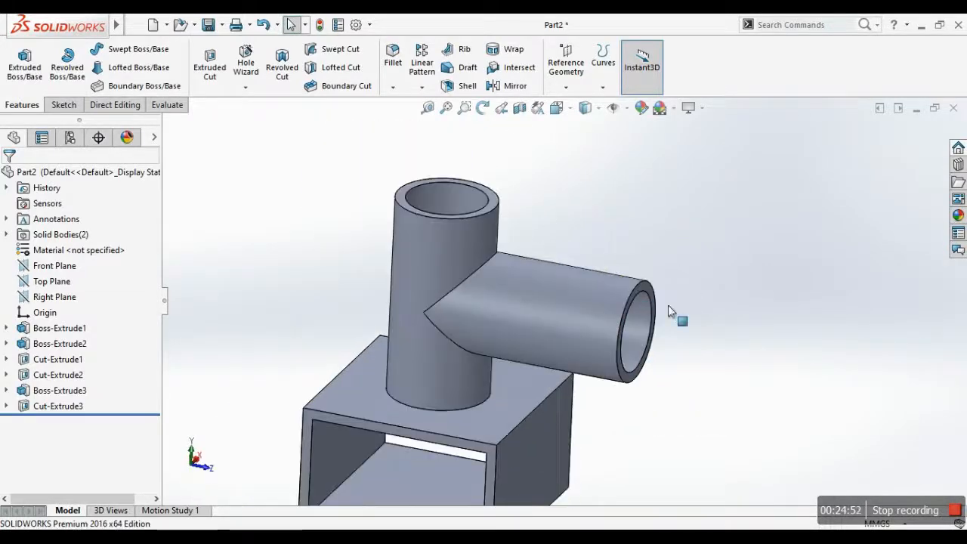
- Start a new sketch on the box's side face beneath the horizontal branch's open end
{"action": "scroll", "coordinate": [683, 323], "scroll_direction": "up", "scroll_amount": 8}
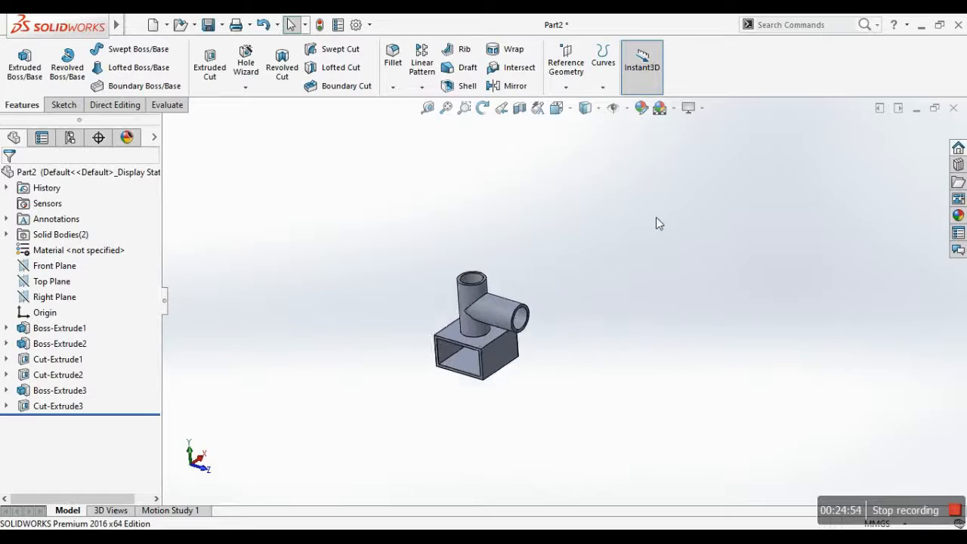
{"action": "scroll", "coordinate": [656, 219], "scroll_direction": "down", "scroll_amount": 3}
{"action": "middle_click_drag", "start_coordinate": [420, 372], "coordinate": [450, 367]}
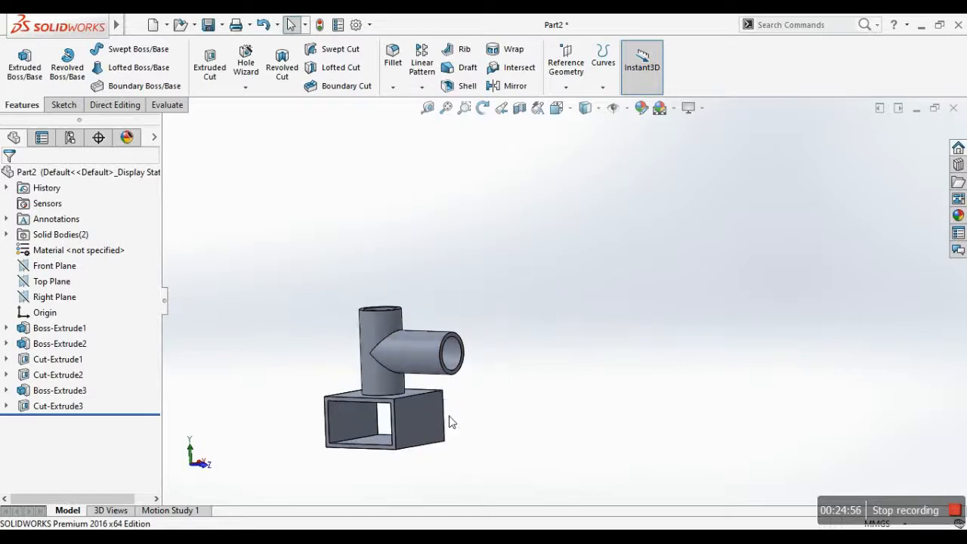
{"action": "scroll", "coordinate": [441, 311], "scroll_direction": "down", "scroll_amount": 5}
{"action": "scroll", "coordinate": [467, 378], "scroll_direction": "up", "scroll_amount": 3}
{"action": "scroll", "coordinate": [461, 252], "scroll_direction": "down", "scroll_amount": 4}
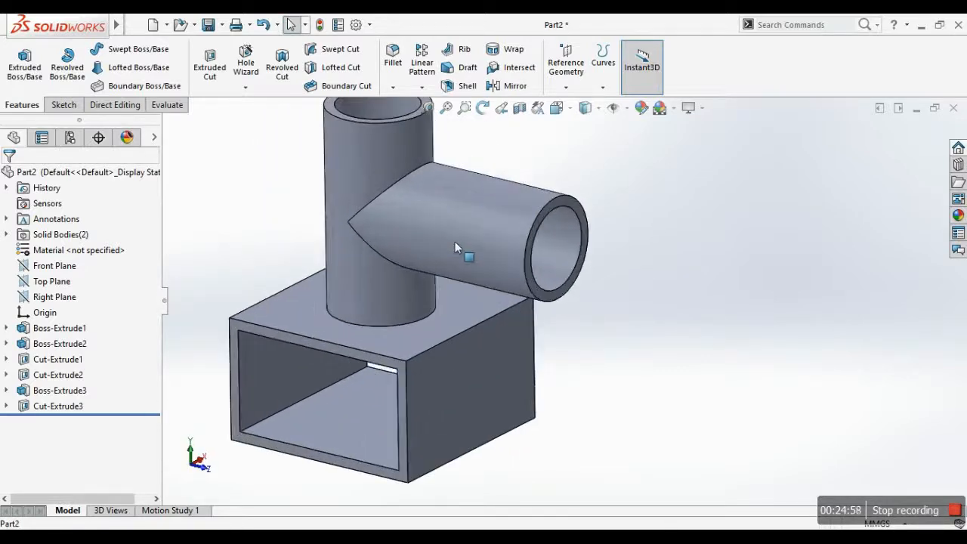
{"action": "left_click", "coordinate": [490, 371]}
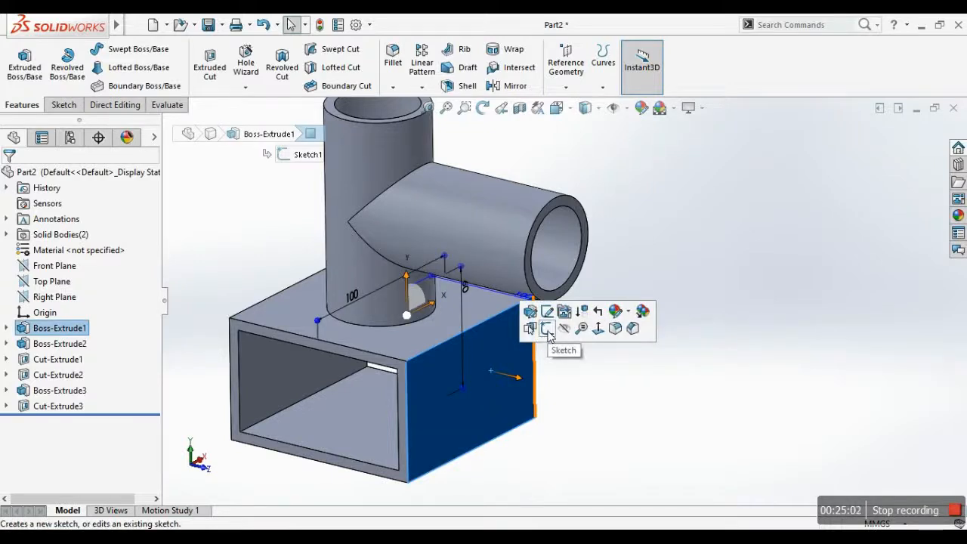
{"action": "left_click", "coordinate": [547, 328]}
{"action": "scroll", "coordinate": [552, 236], "scroll_direction": "down", "scroll_amount": 3}
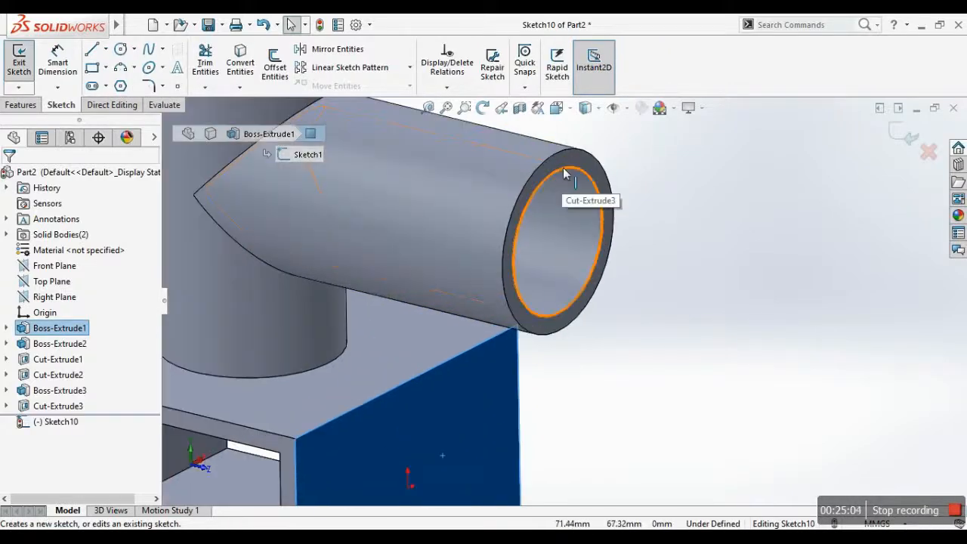
- Try offsetting the branch's inner circular end edge 2 mm outward in the sketch, and undo that offset
{"action": "left_click", "coordinate": [565, 172]}
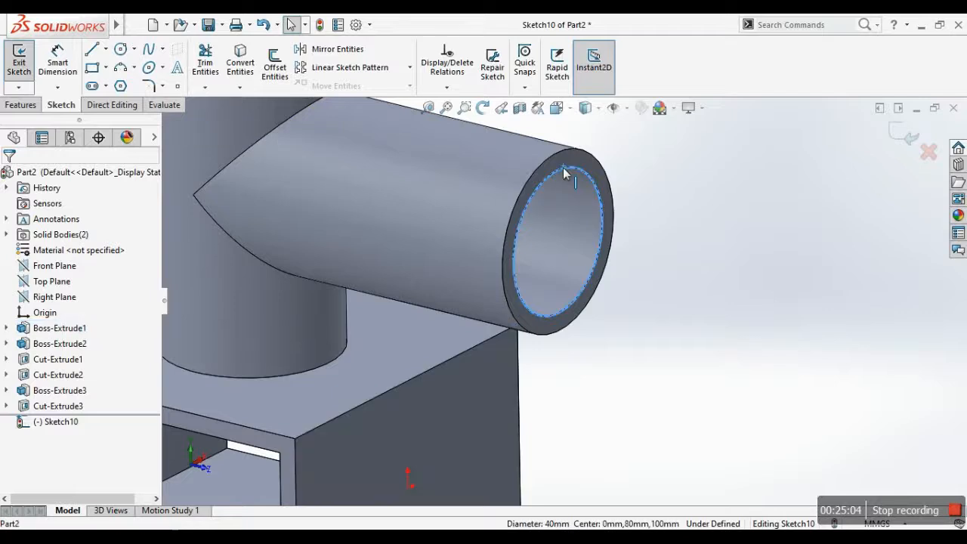
{"action": "left_click", "coordinate": [277, 69]}
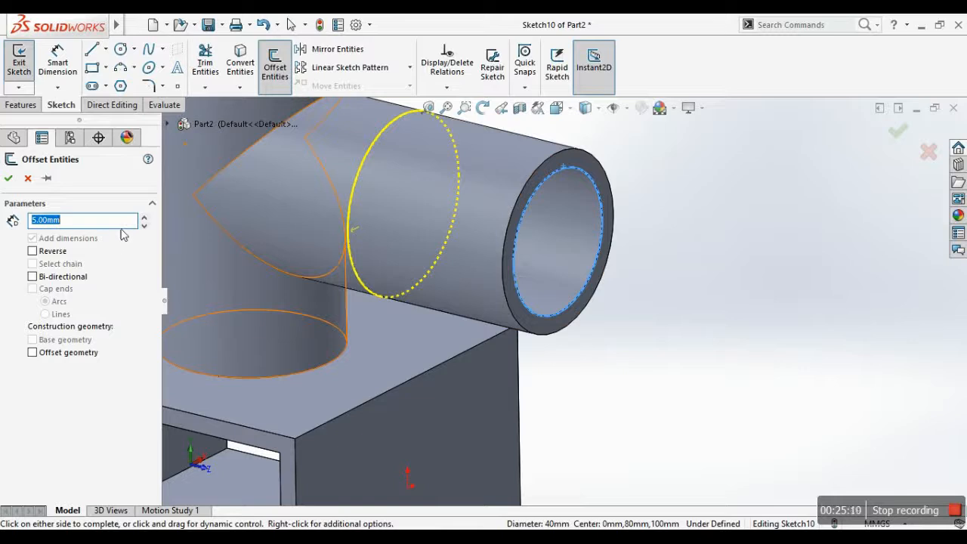
{"action": "type", "text": "2"}
{"action": "key", "text": "Return"}
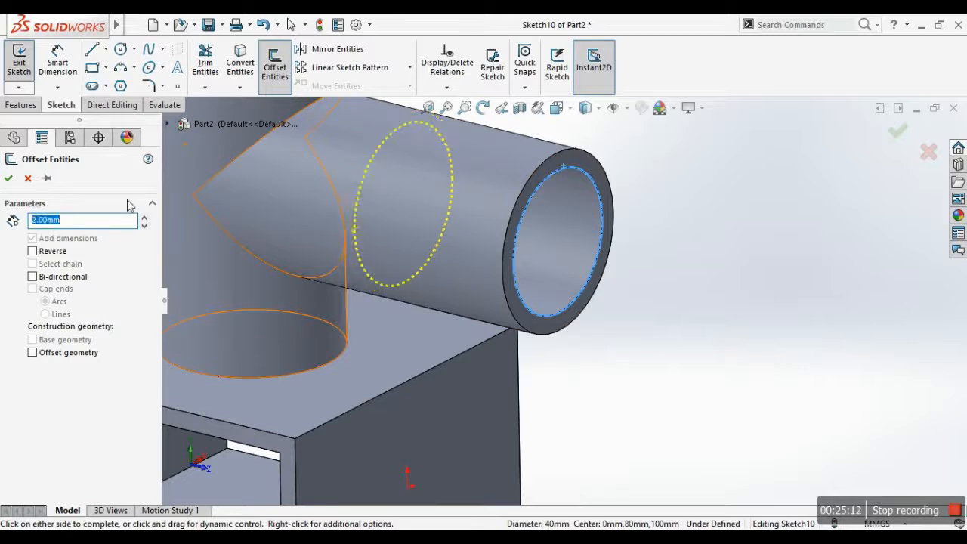
{"action": "left_click", "coordinate": [7, 179]}
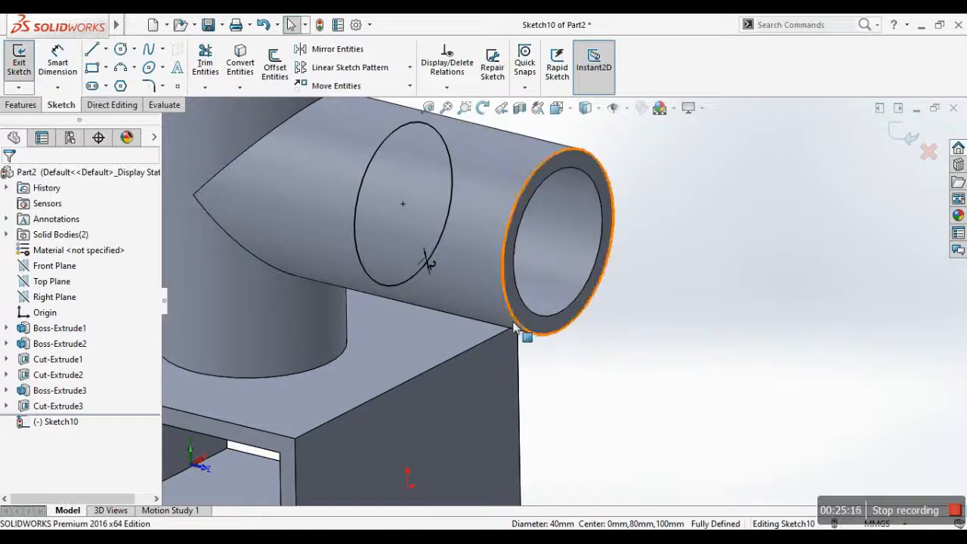
{"action": "key", "text": "ctrl+z"}
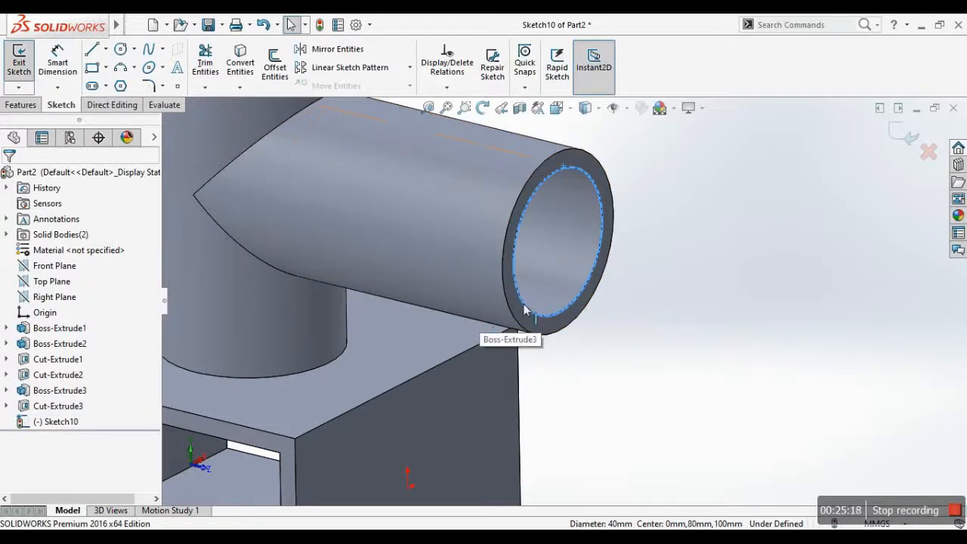
- Offset the branch's inner circular end edge 2 mm outward and convert its outer circular end edge into the sketch
{"action": "middle_click_drag", "start_coordinate": [557, 155], "coordinate": [620, 190]}
{"action": "left_click", "coordinate": [588, 178]}
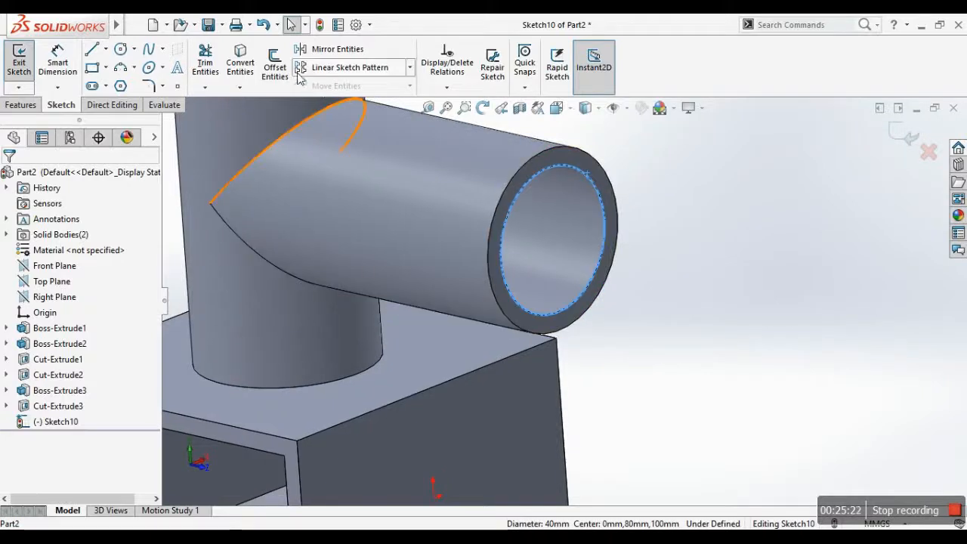
{"action": "left_click", "coordinate": [275, 67]}
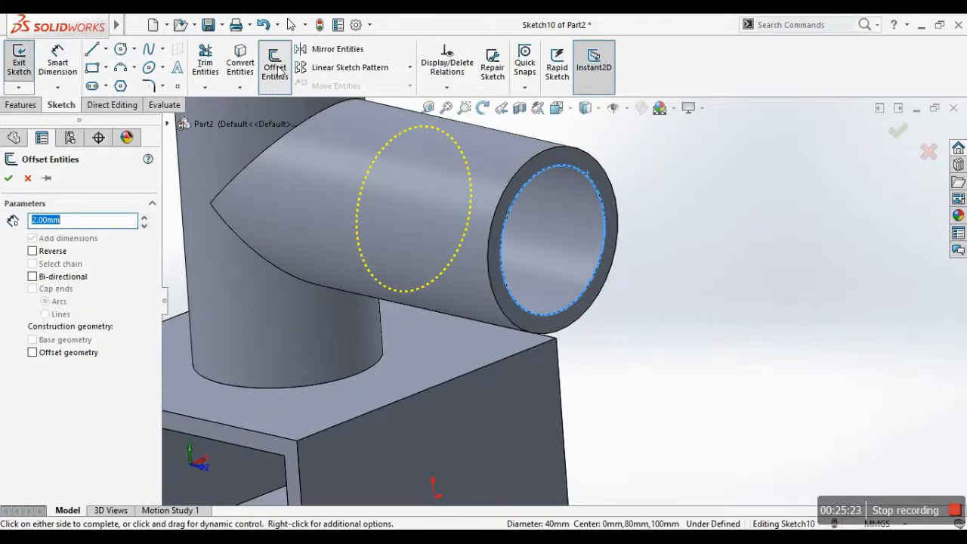
{"action": "left_click", "coordinate": [9, 178]}
{"action": "left_click", "coordinate": [532, 158]}
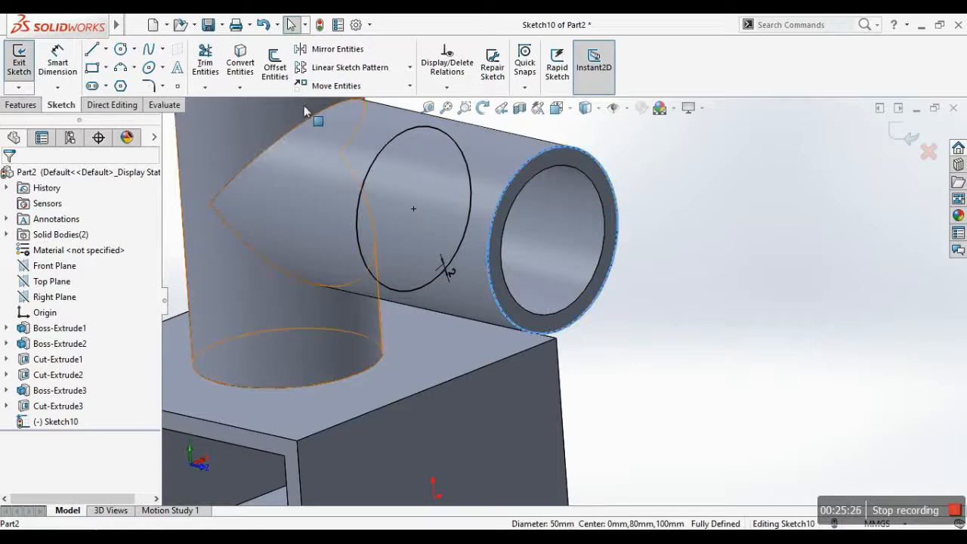
{"action": "left_click", "coordinate": [248, 69]}
{"action": "middle_click_drag", "start_coordinate": [399, 210], "coordinate": [440, 215]}
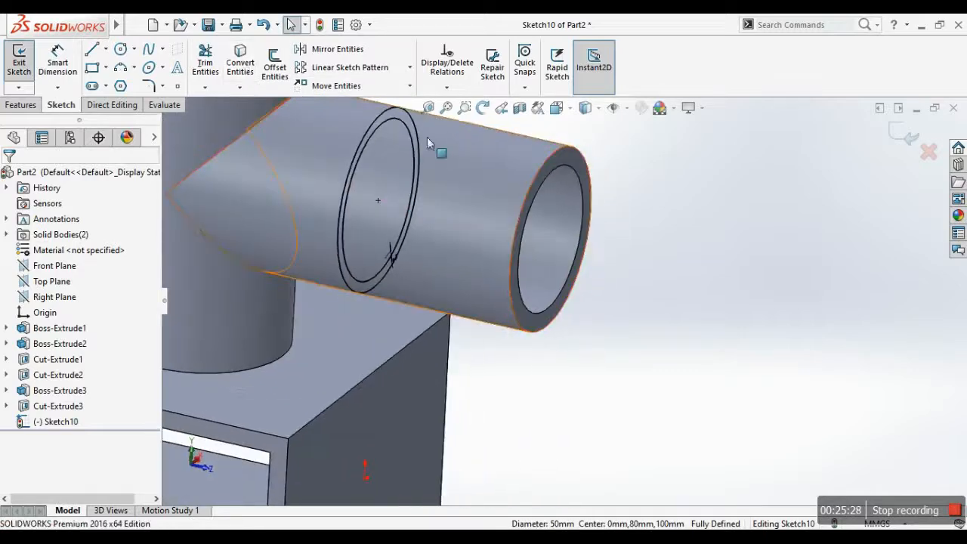
- Examine the two concentric sketch circles around the horizontal branch from several angles
{"action": "middle_click_drag", "start_coordinate": [392, 256], "coordinate": [423, 214]}
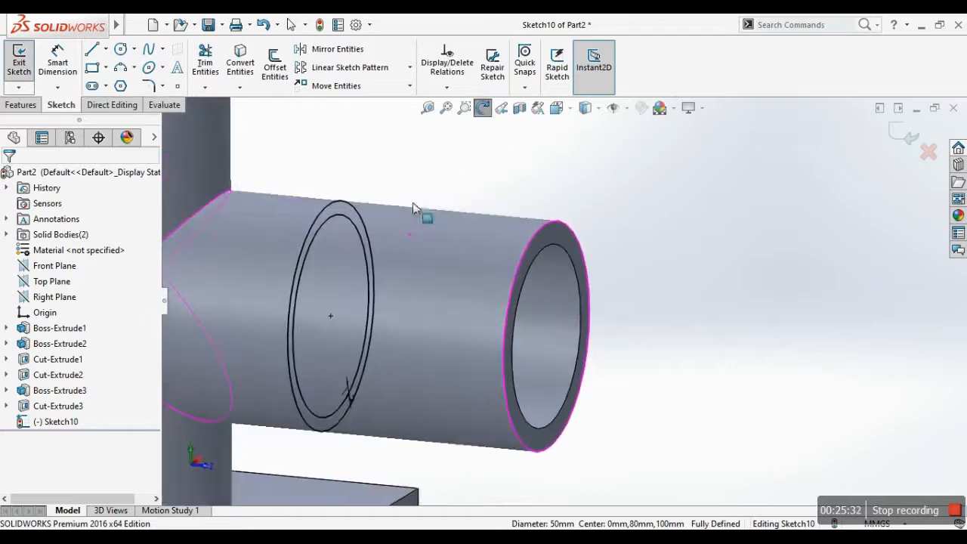
{"action": "scroll", "coordinate": [481, 333], "scroll_direction": "up", "scroll_amount": 3}
{"action": "scroll", "coordinate": [482, 336], "scroll_direction": "down", "scroll_amount": 3}
{"action": "middle_click_drag", "start_coordinate": [482, 337], "coordinate": [542, 318]}
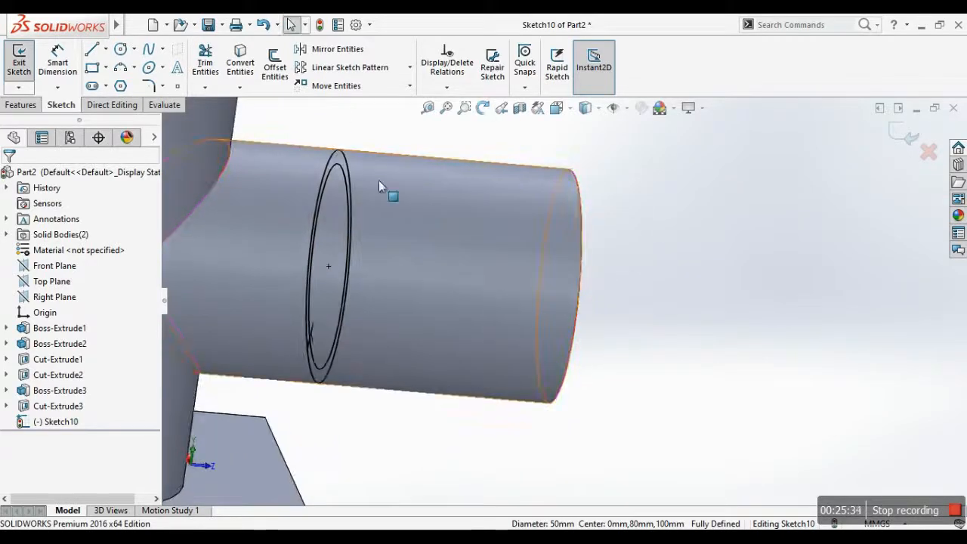
{"action": "scroll", "coordinate": [376, 177], "scroll_direction": "down", "scroll_amount": 2}
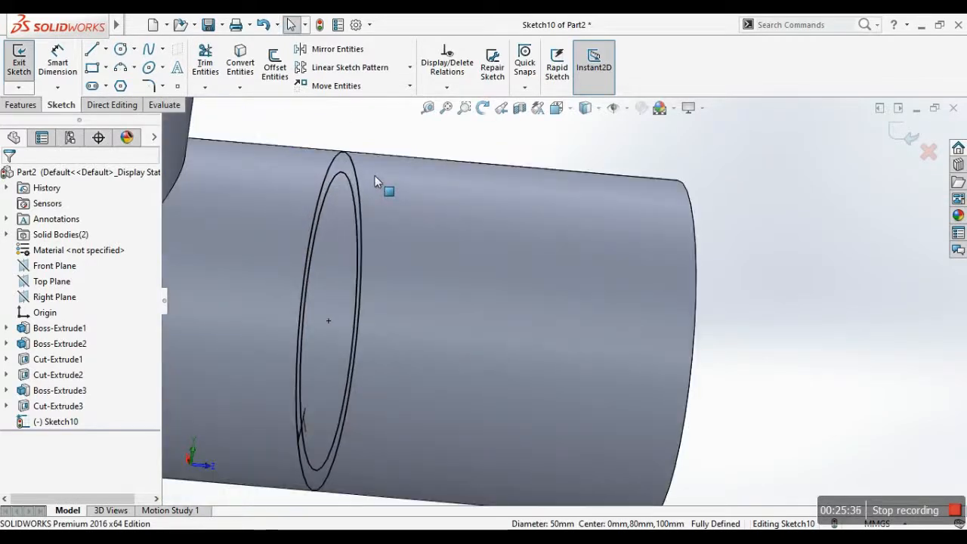
{"action": "middle_click_drag", "start_coordinate": [435, 206], "coordinate": [403, 207]}
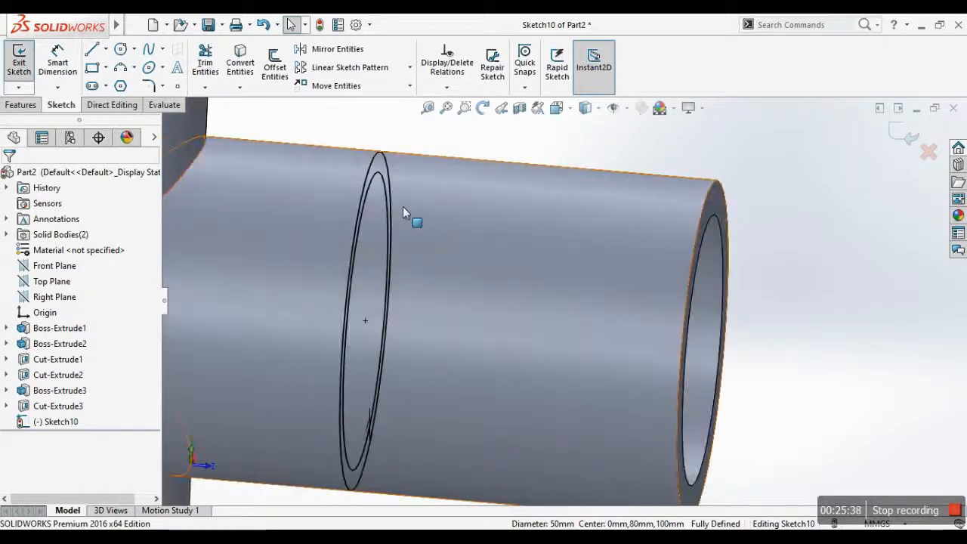
{"action": "scroll", "coordinate": [579, 350], "scroll_direction": "up", "scroll_amount": 2}
{"action": "mouse_move", "coordinate": [581, 352]}
{"action": "middle_mouse_down"}
{"action": "mouse_move", "coordinate": [552, 350]}
{"action": "mouse_move", "coordinate": [551, 327]}
{"action": "mouse_move", "coordinate": [525, 330]}
{"action": "mouse_move", "coordinate": [534, 330]}
{"action": "middle_mouse_up"}
{"action": "scroll", "coordinate": [517, 323], "scroll_direction": "up", "scroll_amount": 2}
- Set up an Extruded Cut of the ring sketch with a Mid Plane end condition and a 5 mm depth
{"action": "left_click", "coordinate": [21, 104]}
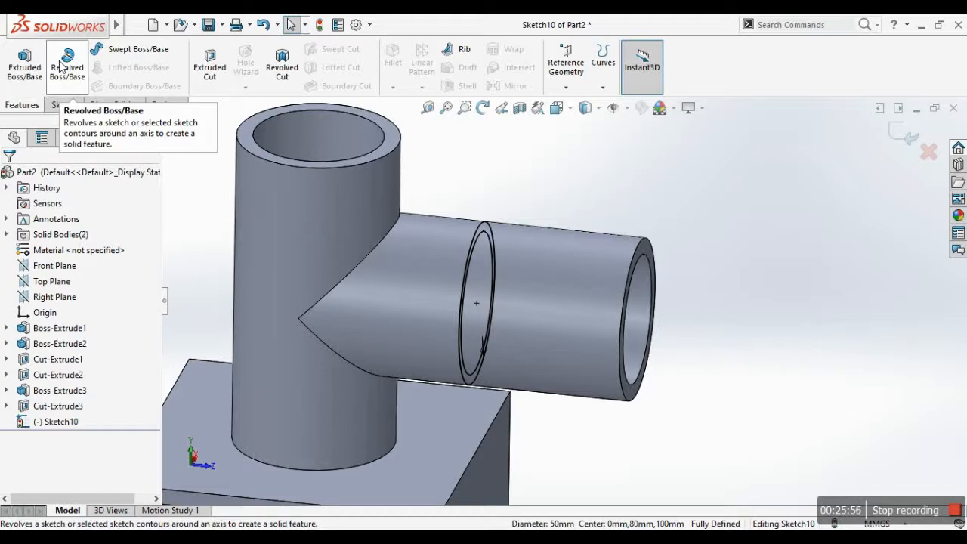
{"action": "scroll", "coordinate": [776, 302], "scroll_direction": "up", "scroll_amount": 1}
{"action": "scroll", "coordinate": [778, 305], "scroll_direction": "down", "scroll_amount": 1}
{"action": "mouse_move", "coordinate": [630, 393]}
{"action": "middle_mouse_down"}
{"action": "mouse_move", "coordinate": [615, 335]}
{"action": "mouse_move", "coordinate": [633, 381]}
{"action": "middle_mouse_up"}
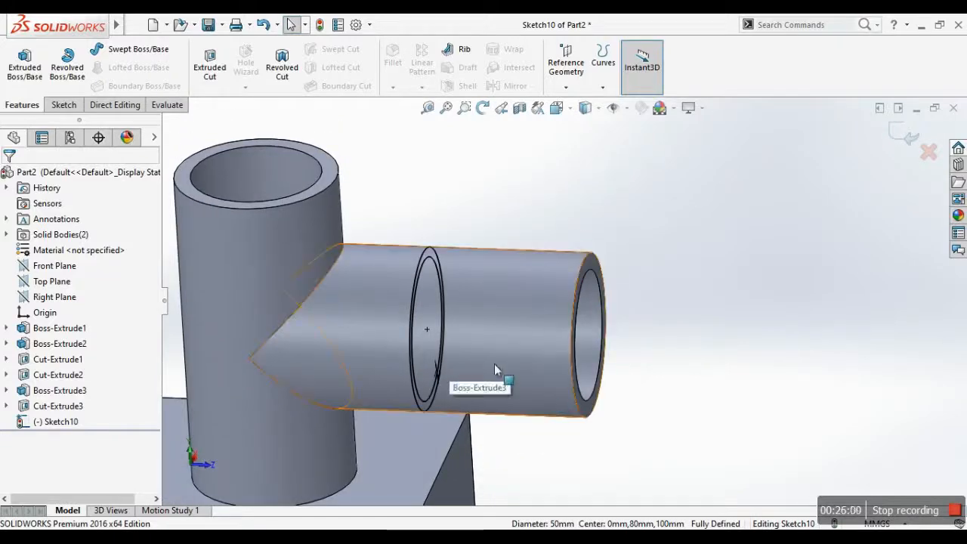
{"action": "scroll", "coordinate": [499, 336], "scroll_direction": "up", "scroll_amount": 5}
{"action": "scroll", "coordinate": [511, 346], "scroll_direction": "down", "scroll_amount": 5}
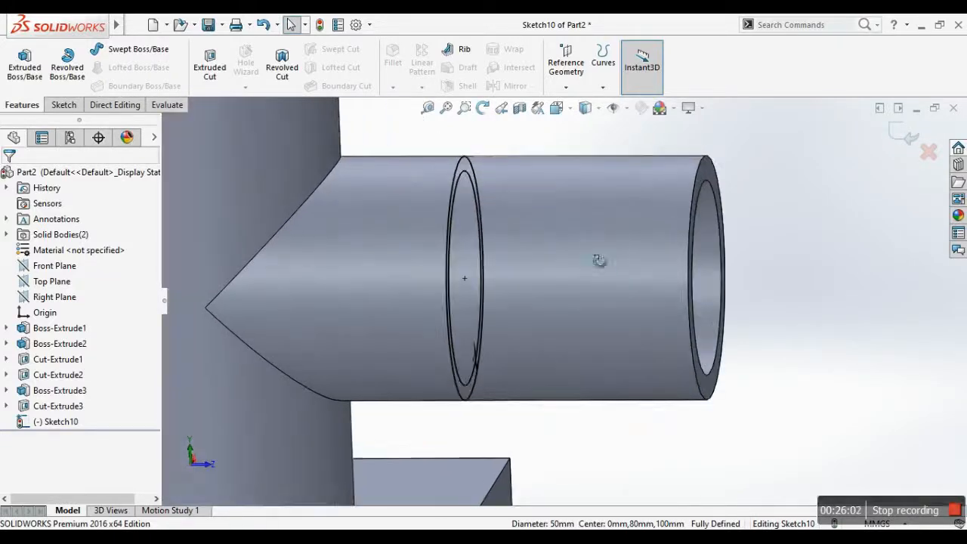
{"action": "middle_click_drag", "start_coordinate": [529, 281], "coordinate": [582, 324]}
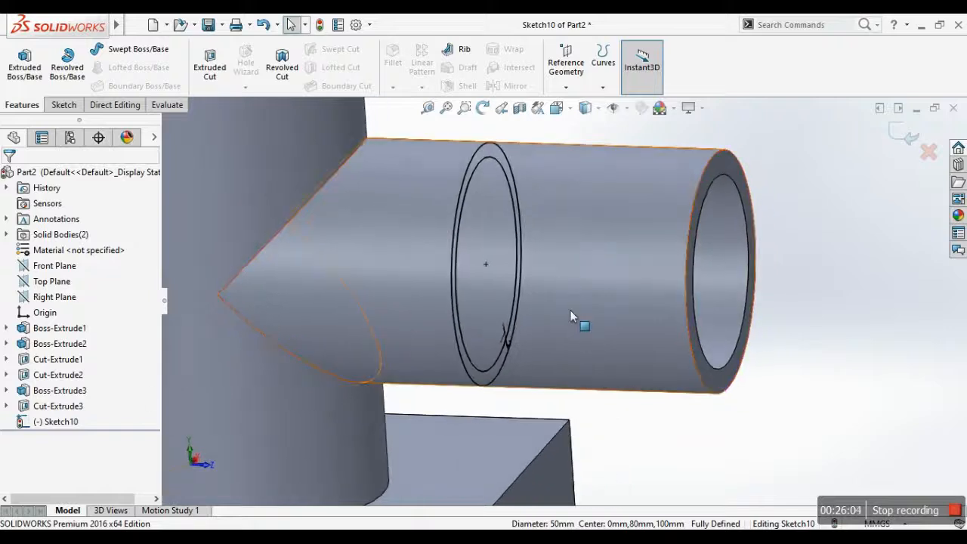
{"action": "left_click", "coordinate": [220, 68]}
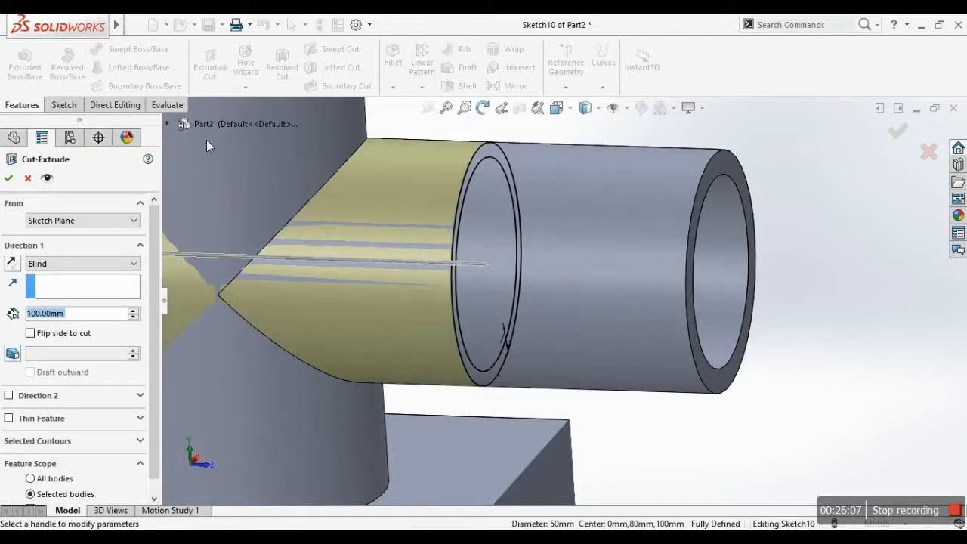
{"action": "left_click", "coordinate": [12, 263]}
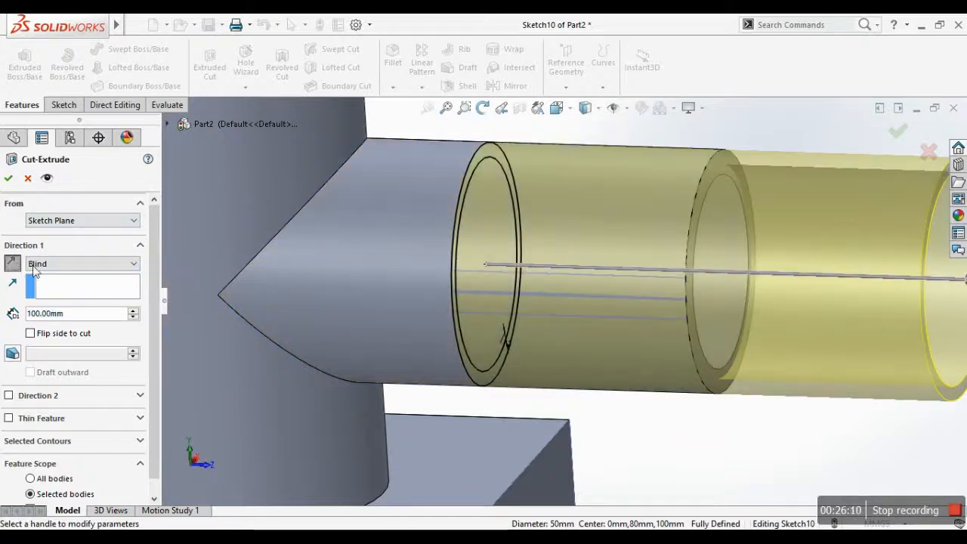
{"action": "left_click", "coordinate": [36, 265]}
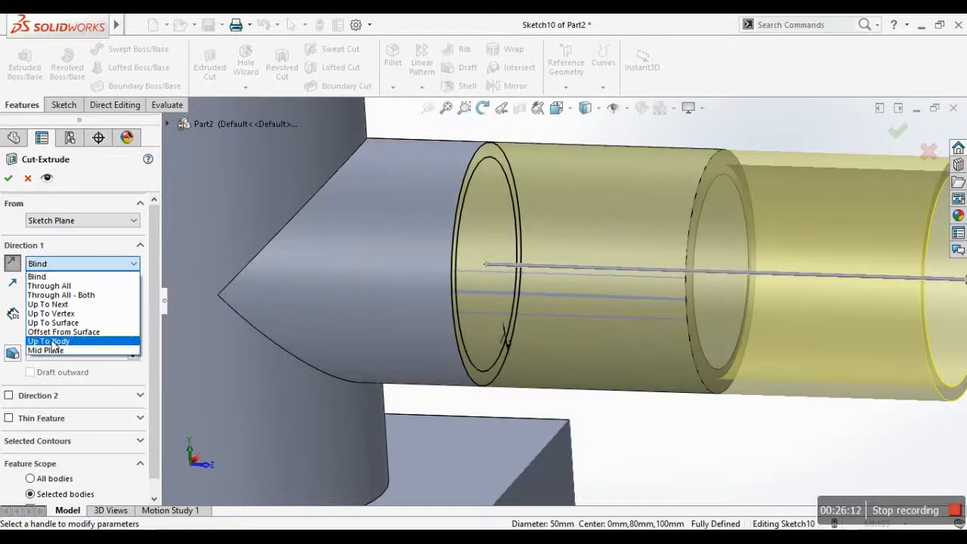
{"action": "left_click", "coordinate": [45, 351]}
{"action": "middle_click_drag", "start_coordinate": [449, 250], "coordinate": [556, 223]}
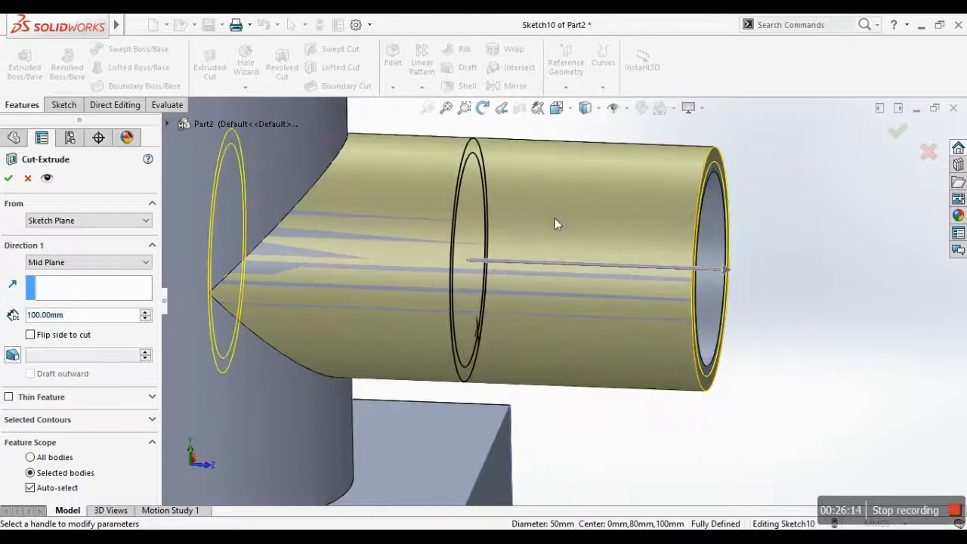
{"action": "left_click", "coordinate": [82, 318]}
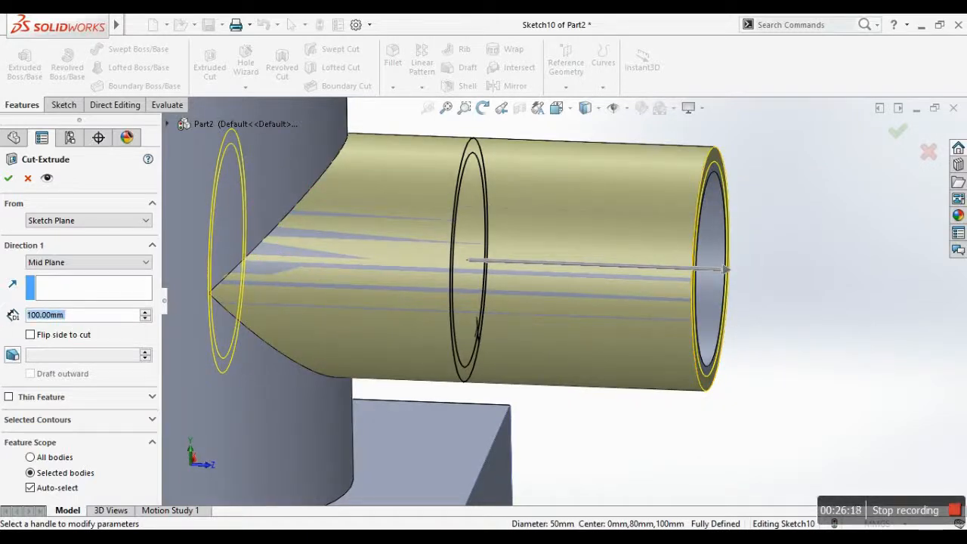
{"action": "type", "text": "5"}
{"action": "key", "text": "Return"}
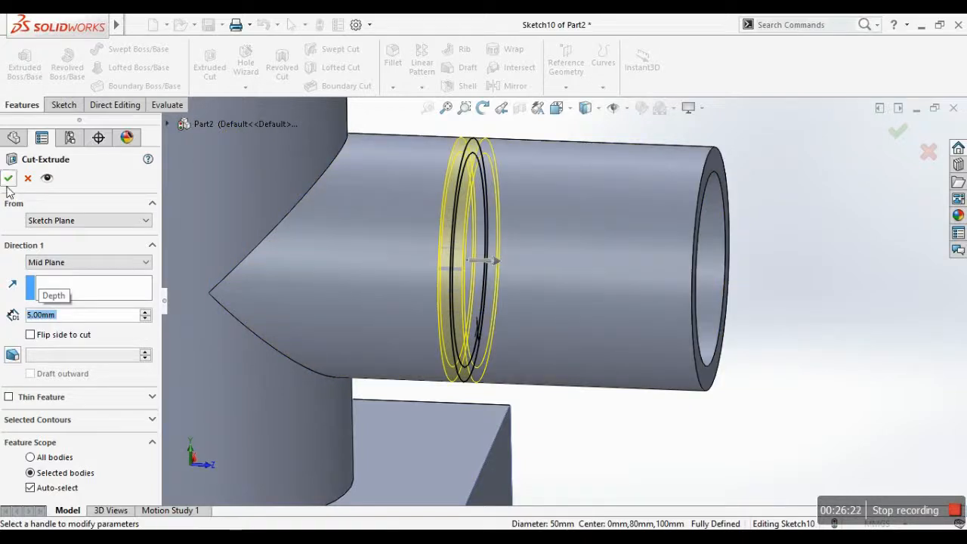
- Turn off automatic body selection for the cut and choose the tube-and-branch body as its feature scope
{"action": "left_click", "coordinate": [40, 492]}
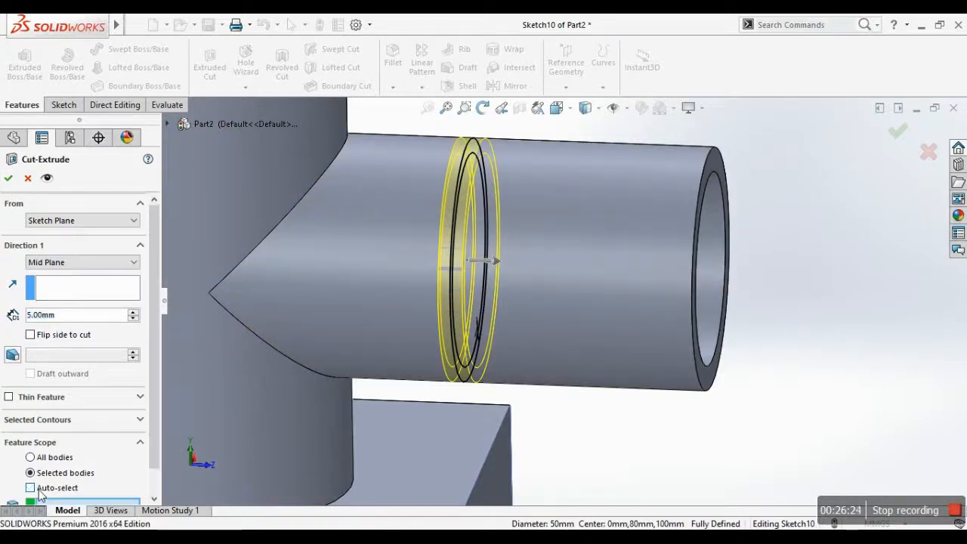
{"action": "left_click", "coordinate": [617, 283]}
{"action": "scroll", "coordinate": [616, 283], "scroll_direction": "up", "scroll_amount": 3}
{"action": "middle_click_drag", "start_coordinate": [604, 301], "coordinate": [528, 367]}
{"action": "left_click", "coordinate": [529, 362]}
{"action": "left_click", "coordinate": [529, 362]}
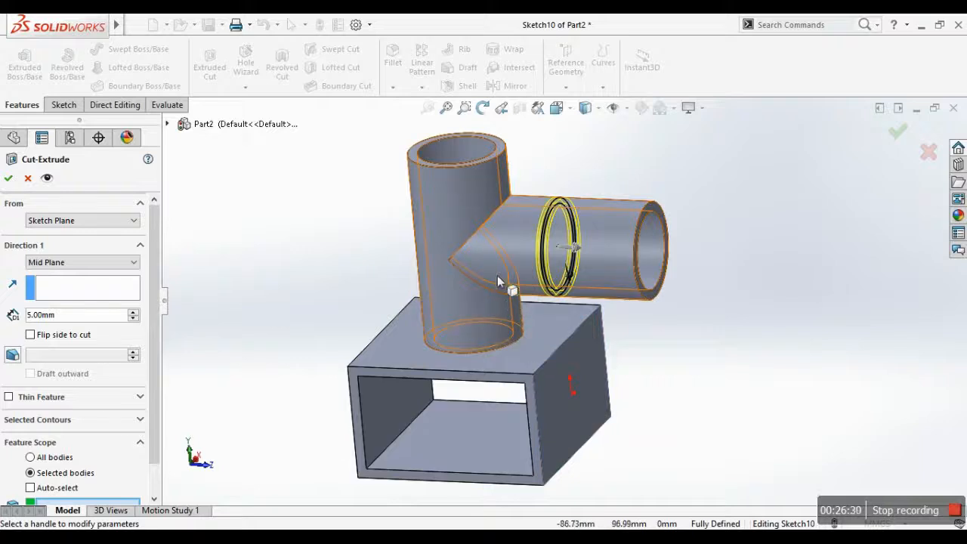
{"action": "left_click", "coordinate": [499, 281]}
{"action": "scroll", "coordinate": [155, 355], "scroll_direction": "down", "scroll_amount": 2}
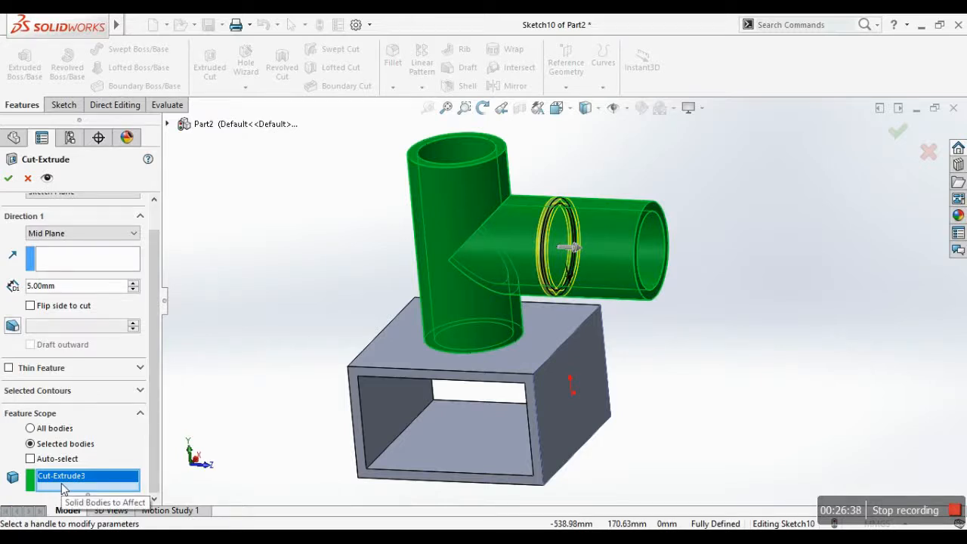
- Add the box body to the cut's feature scope, remove it again, and apply the cut
{"action": "left_click", "coordinate": [390, 387]}
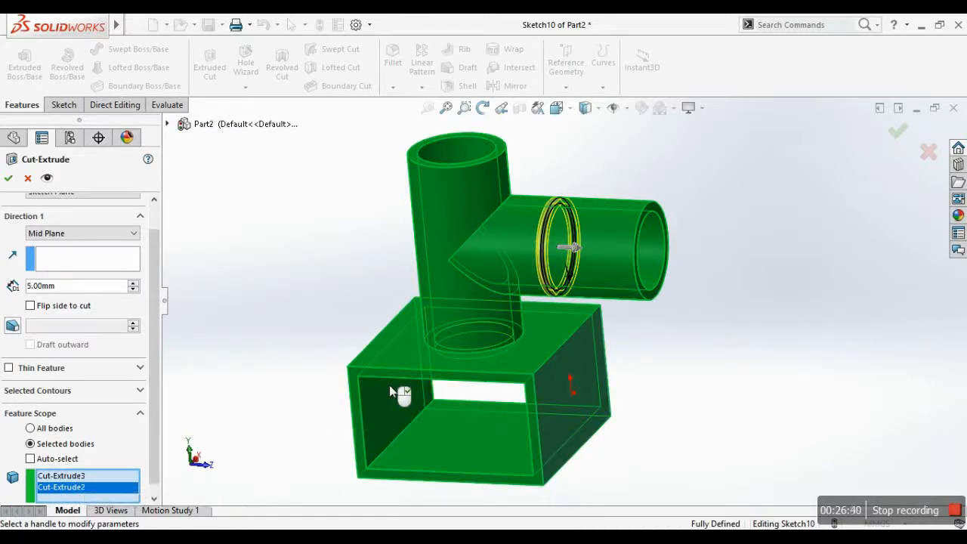
{"action": "left_click", "coordinate": [389, 387]}
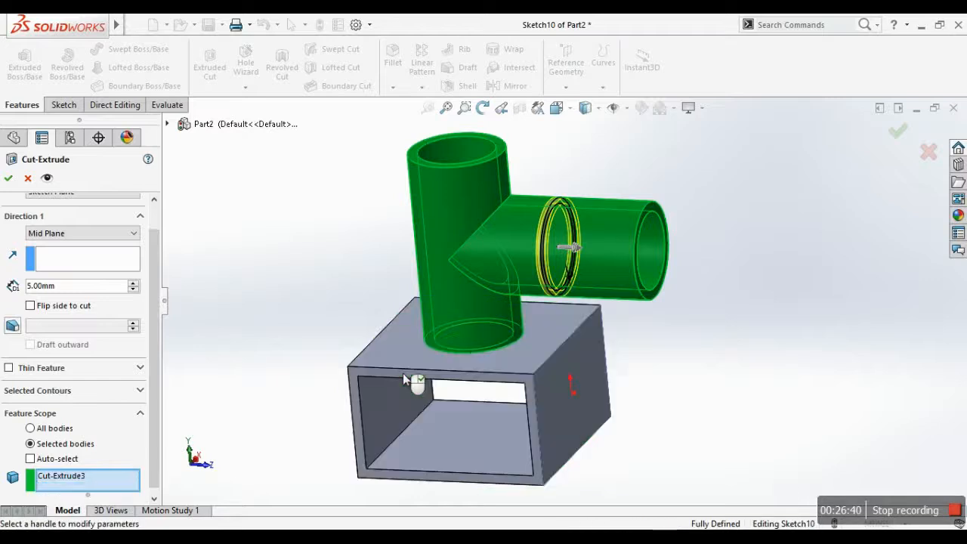
{"action": "left_click", "coordinate": [59, 484]}
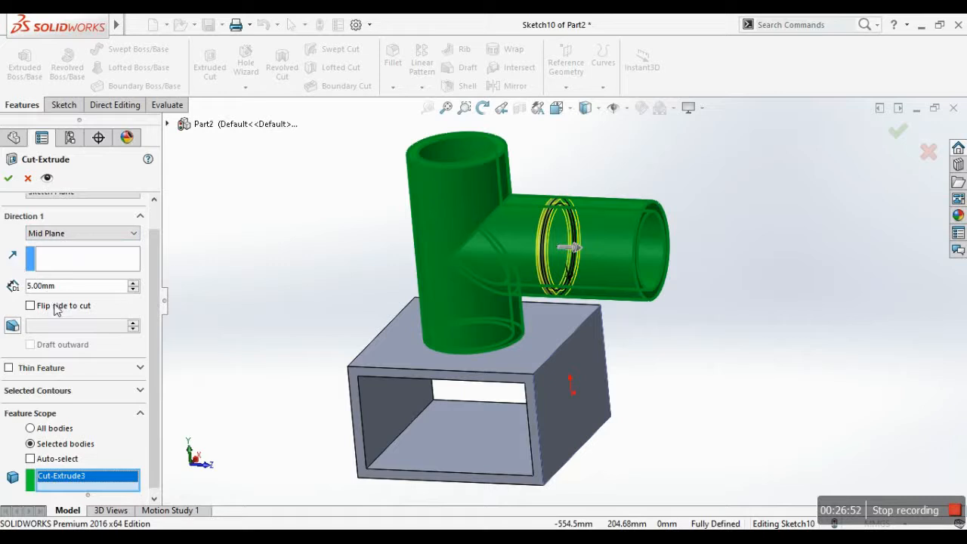
{"action": "scroll", "coordinate": [91, 280], "scroll_direction": "up", "scroll_amount": 1}
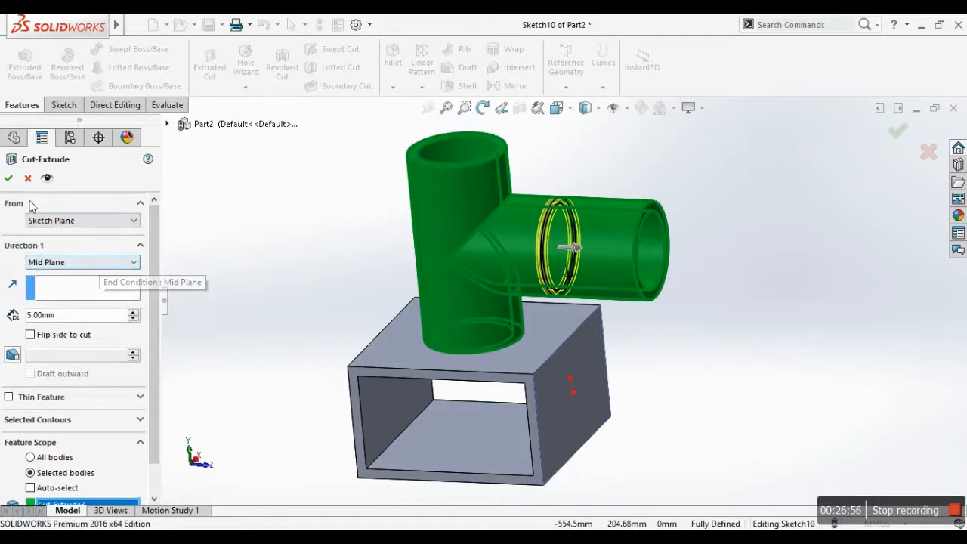
{"action": "left_click", "coordinate": [8, 178]}
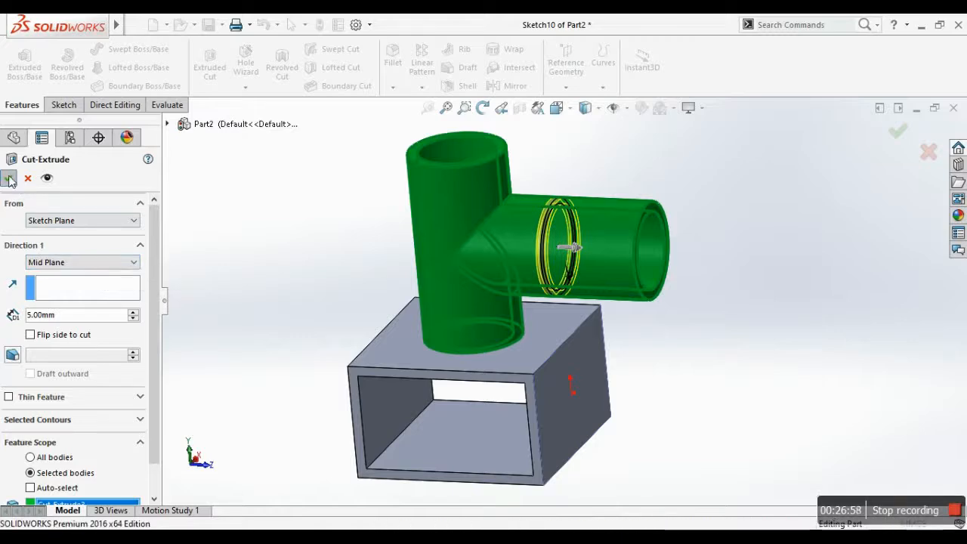
- Inspect the groove's profile in the branch wall with a section view on the Right Plane, and cancel the section
{"action": "scroll", "coordinate": [550, 226], "scroll_direction": "down", "scroll_amount": 8}
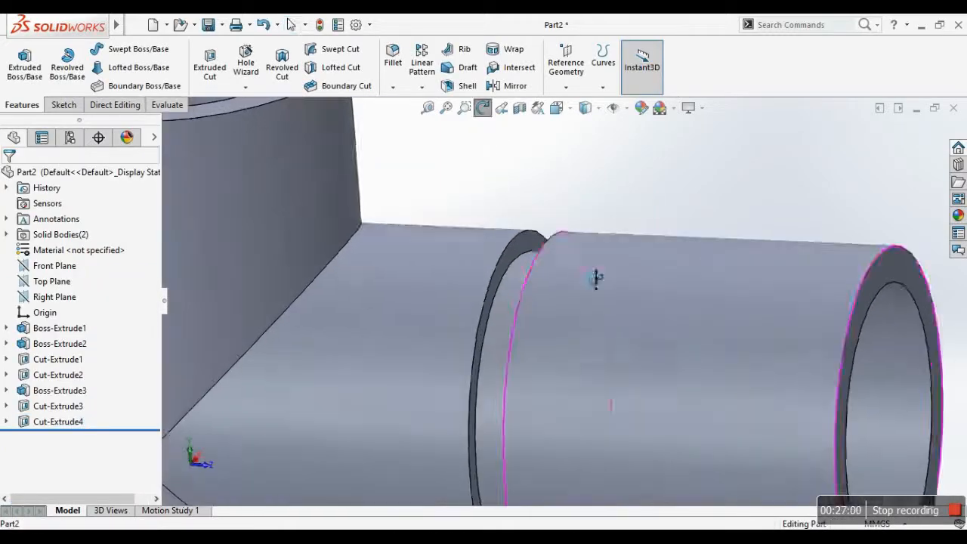
{"action": "left_click", "coordinate": [519, 107]}
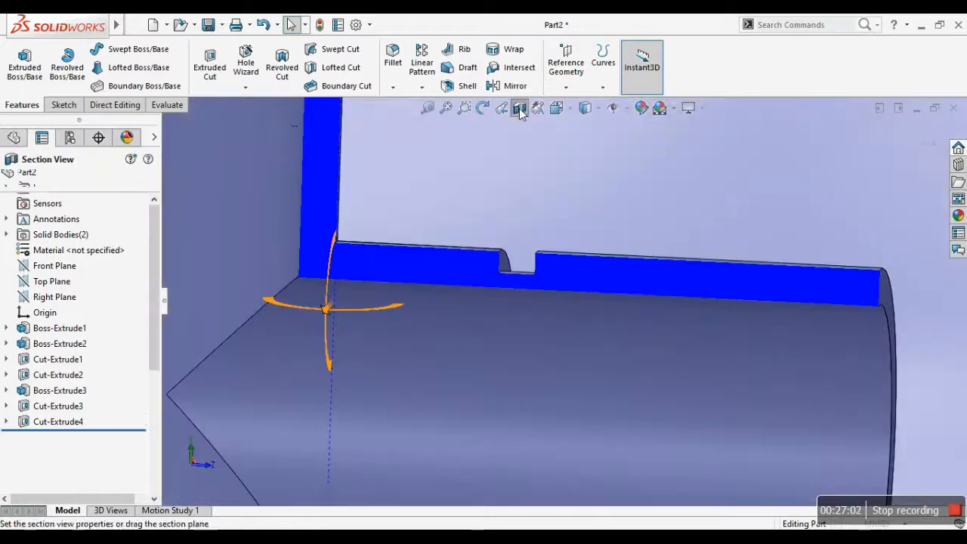
{"action": "middle_click_drag", "start_coordinate": [527, 270], "coordinate": [461, 283]}
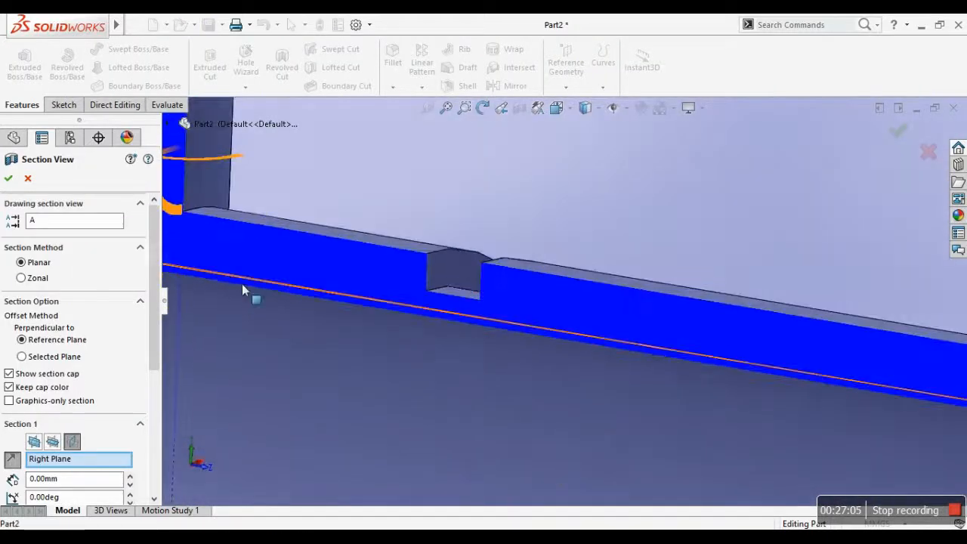
{"action": "left_click", "coordinate": [29, 180]}
- Open the ring groove cut for editing and examine its preview around the branch from several angles
{"action": "right_click", "coordinate": [52, 421]}
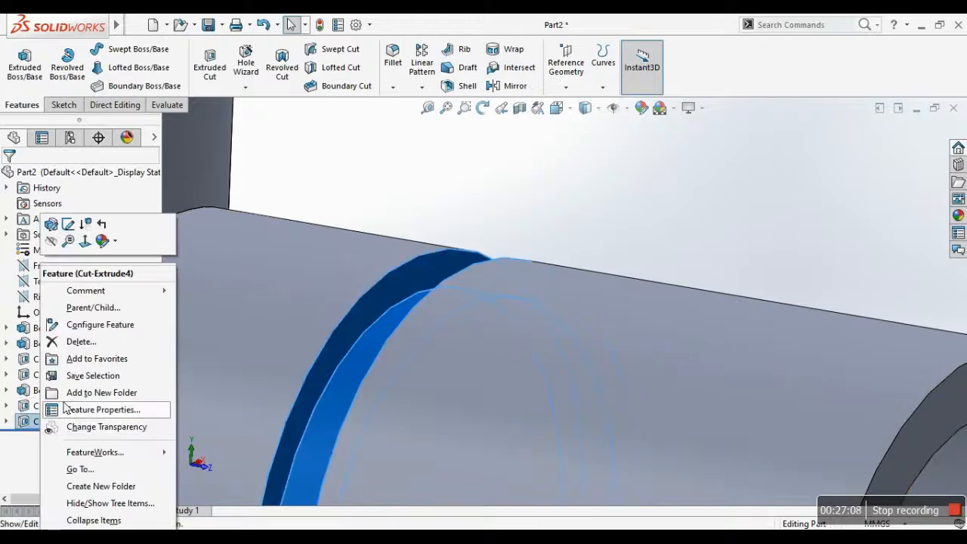
{"action": "left_click", "coordinate": [68, 224]}
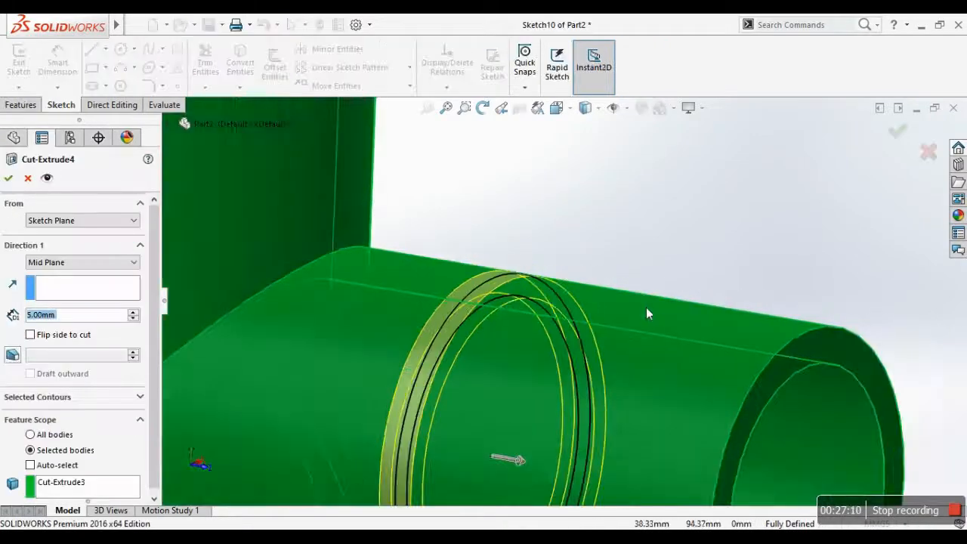
{"action": "scroll", "coordinate": [647, 312], "scroll_direction": "up", "scroll_amount": 6}
{"action": "middle_click_drag", "start_coordinate": [671, 338], "coordinate": [688, 369]}
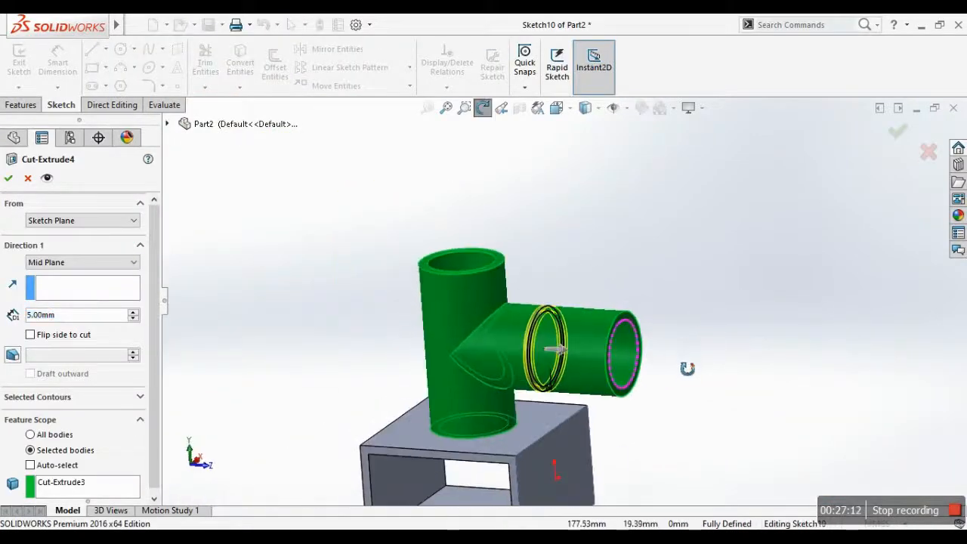
{"action": "scroll", "coordinate": [154, 302], "scroll_direction": "down", "scroll_amount": 1}
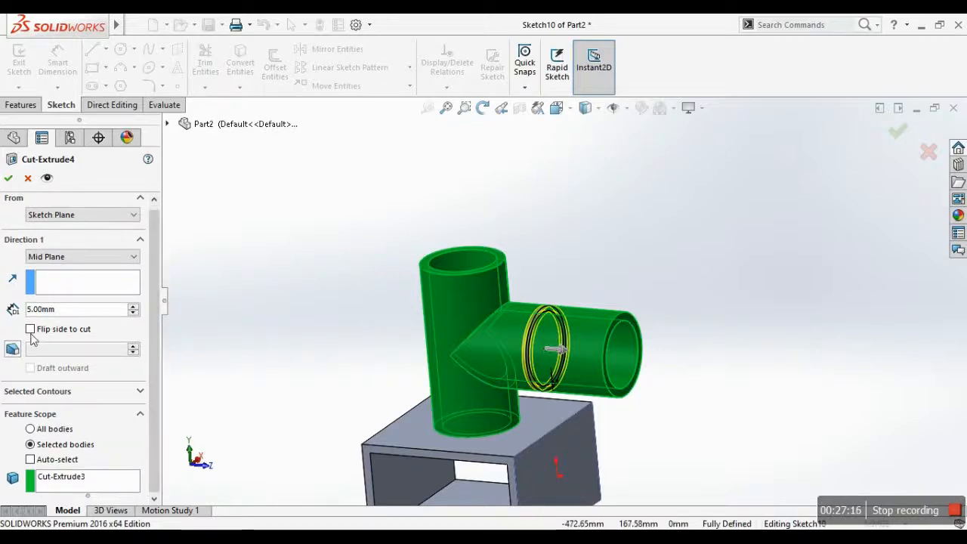
{"action": "scroll", "coordinate": [159, 295], "scroll_direction": "up", "scroll_amount": 1}
{"action": "scroll", "coordinate": [574, 344], "scroll_direction": "down", "scroll_amount": 3}
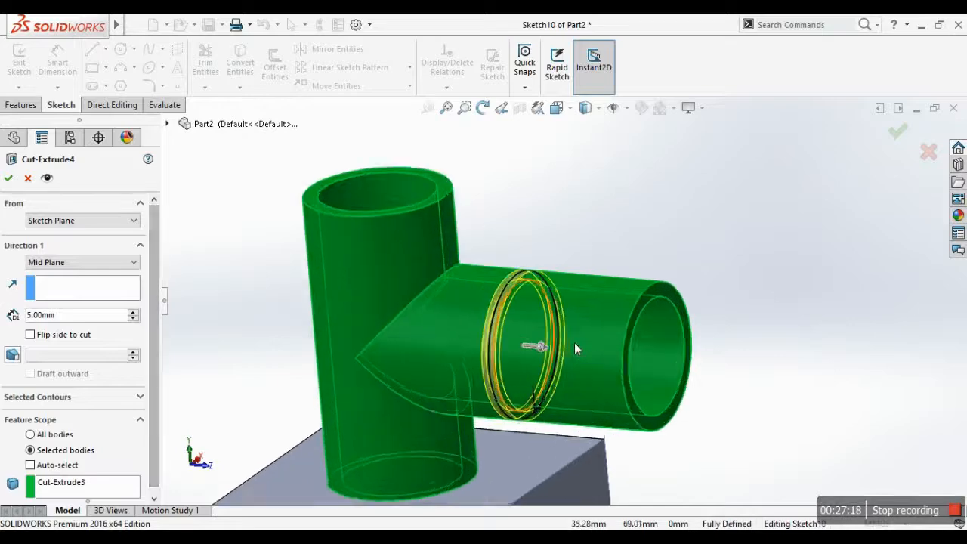
{"action": "middle_click_drag", "start_coordinate": [577, 348], "coordinate": [607, 363]}
{"action": "scroll", "coordinate": [604, 364], "scroll_direction": "up", "scroll_amount": 3}
{"action": "scroll", "coordinate": [544, 424], "scroll_direction": "down", "scroll_amount": 4}
{"action": "middle_click_drag", "start_coordinate": [522, 408], "coordinate": [529, 378]}
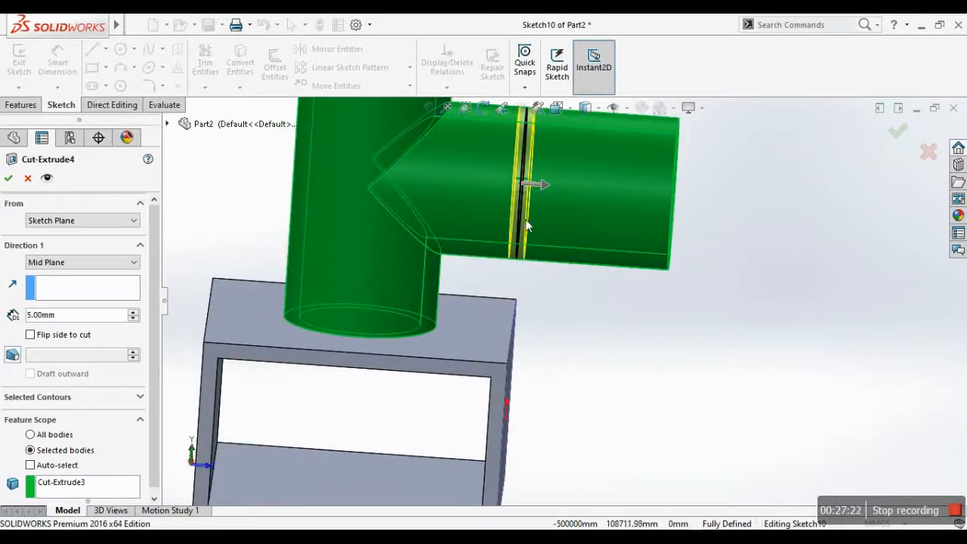
{"action": "middle_click_drag", "start_coordinate": [511, 335], "coordinate": [516, 377]}
{"action": "middle_click_drag", "start_coordinate": [538, 197], "coordinate": [527, 257]}
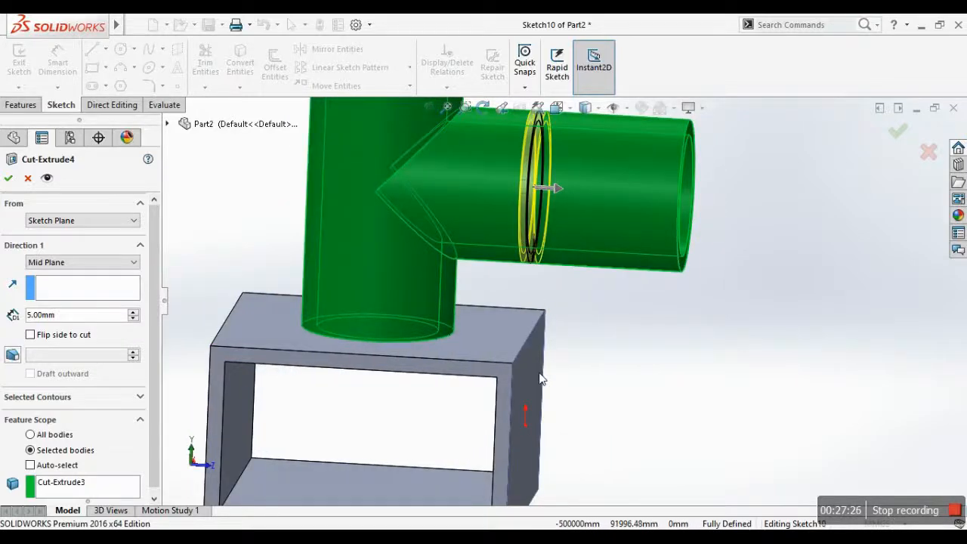
{"action": "scroll", "coordinate": [559, 240], "scroll_direction": "down", "scroll_amount": 3}
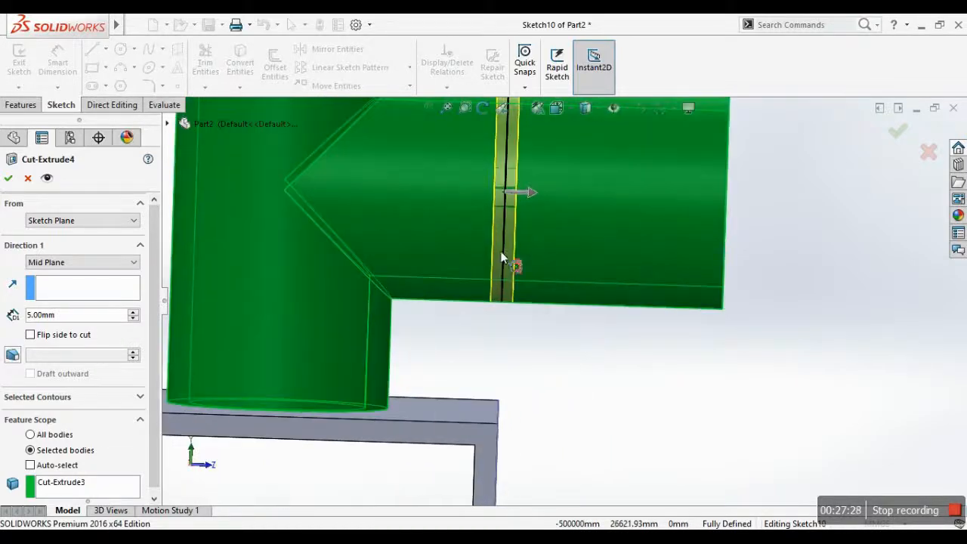
- Start the groove cut from an Offset, trying 100 mm and then setting 20 mm
{"action": "left_click", "coordinate": [45, 222]}
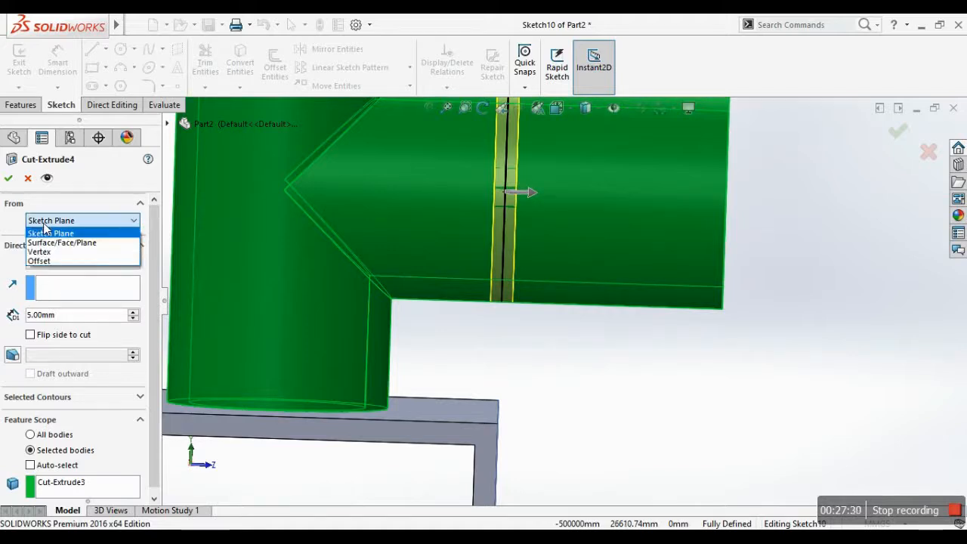
{"action": "left_click", "coordinate": [40, 260]}
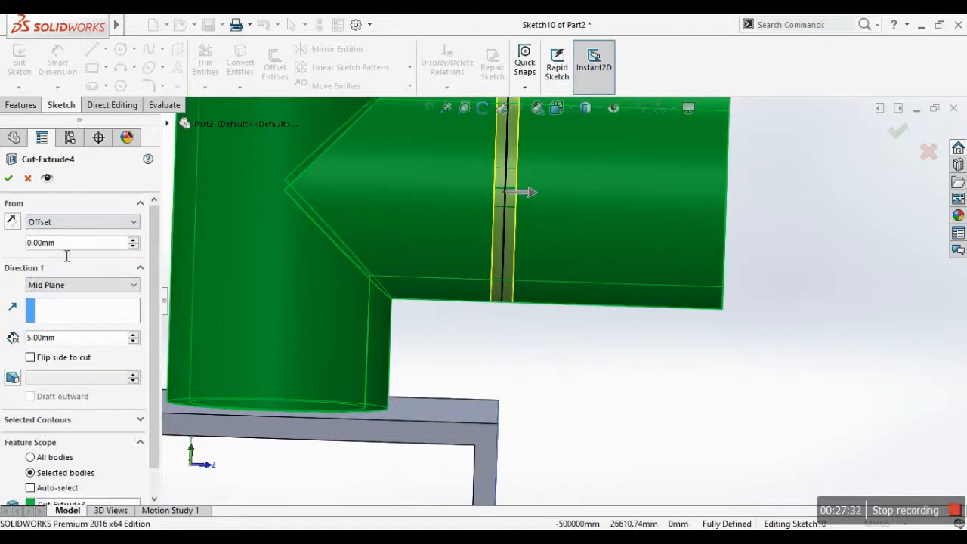
{"action": "left_click", "coordinate": [66, 243]}
{"action": "type", "text": "100"}
{"action": "key", "text": "Return"}
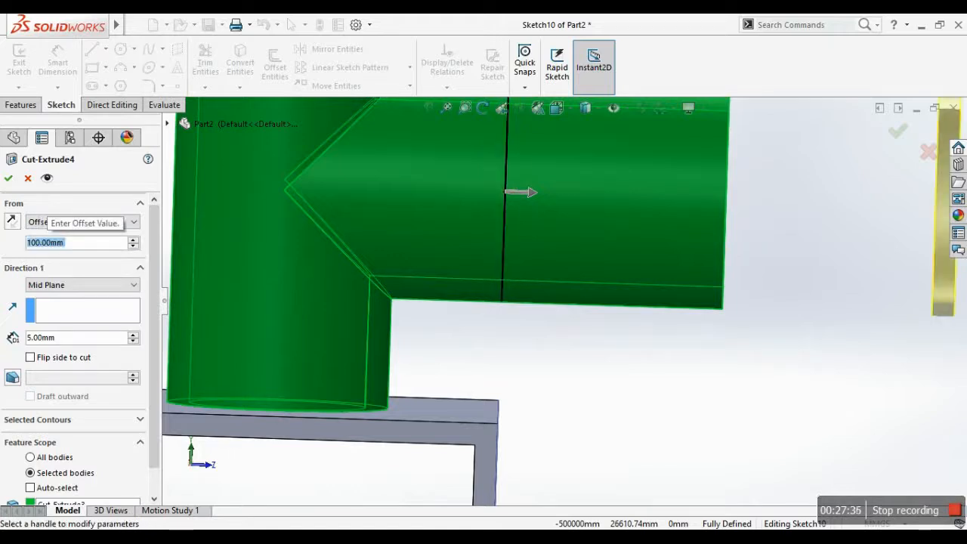
{"action": "type", "text": "20"}
{"action": "key", "text": "Return"}
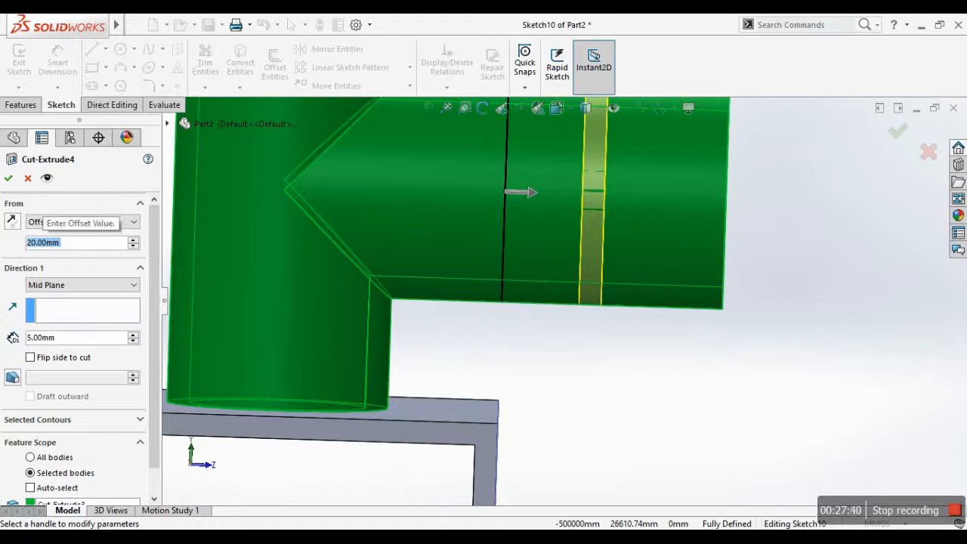
- Try the Blind, Through All and Through All - Both end conditions for Direction 1 of the cut
{"action": "left_click", "coordinate": [64, 286]}
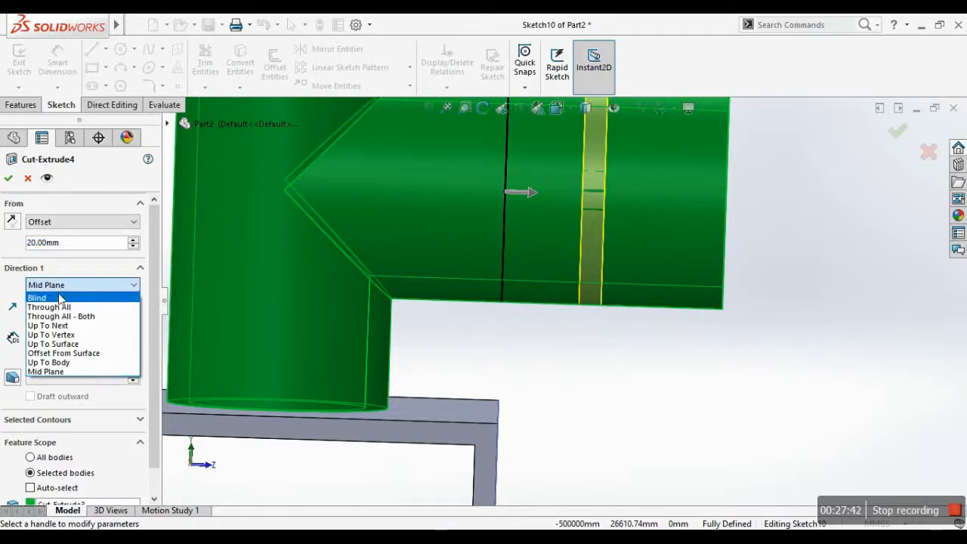
{"action": "left_click", "coordinate": [59, 298]}
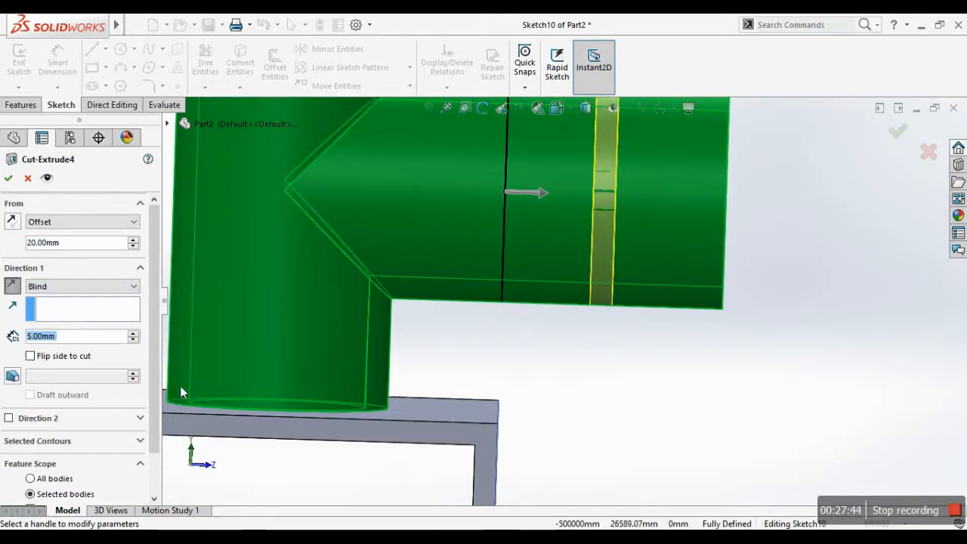
{"action": "left_click", "coordinate": [117, 291]}
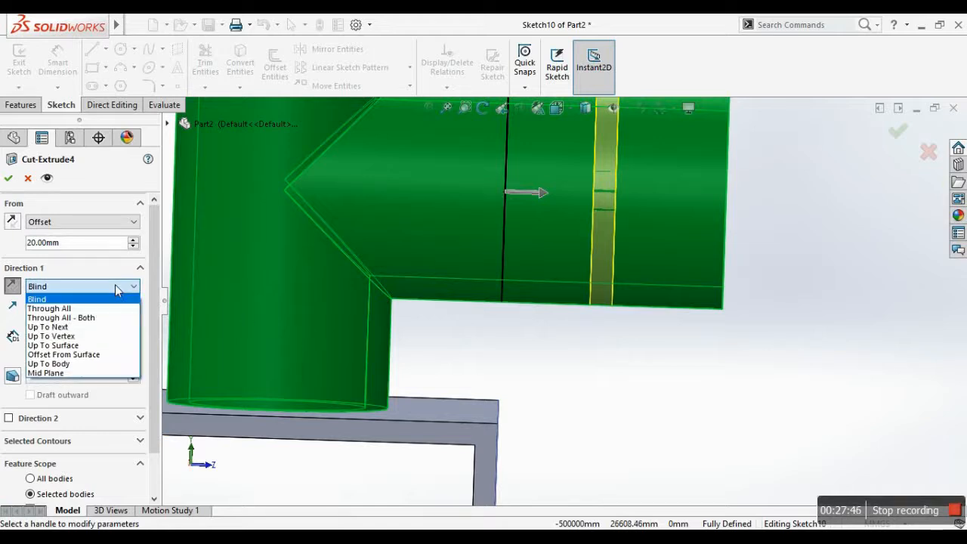
{"action": "left_click", "coordinate": [102, 311]}
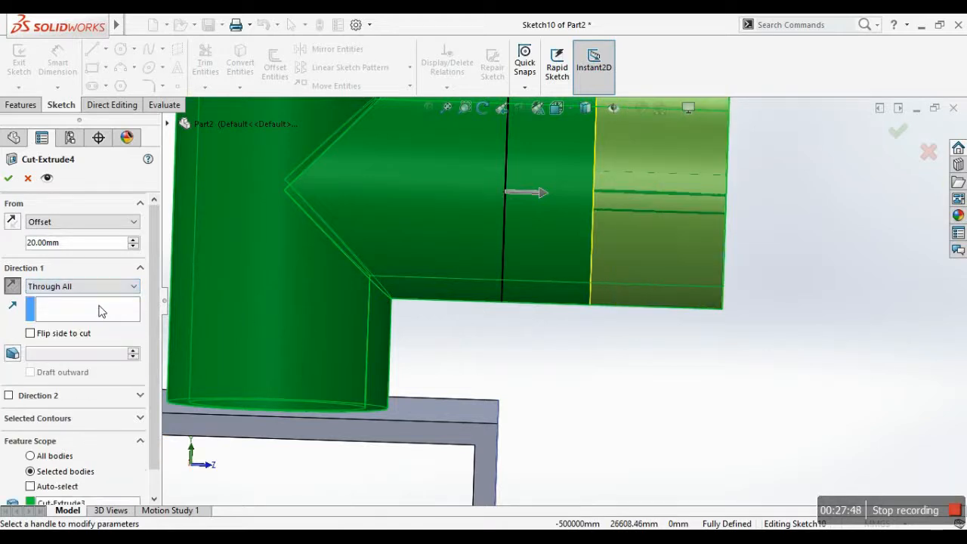
{"action": "left_click", "coordinate": [96, 288]}
{"action": "left_click", "coordinate": [89, 321]}
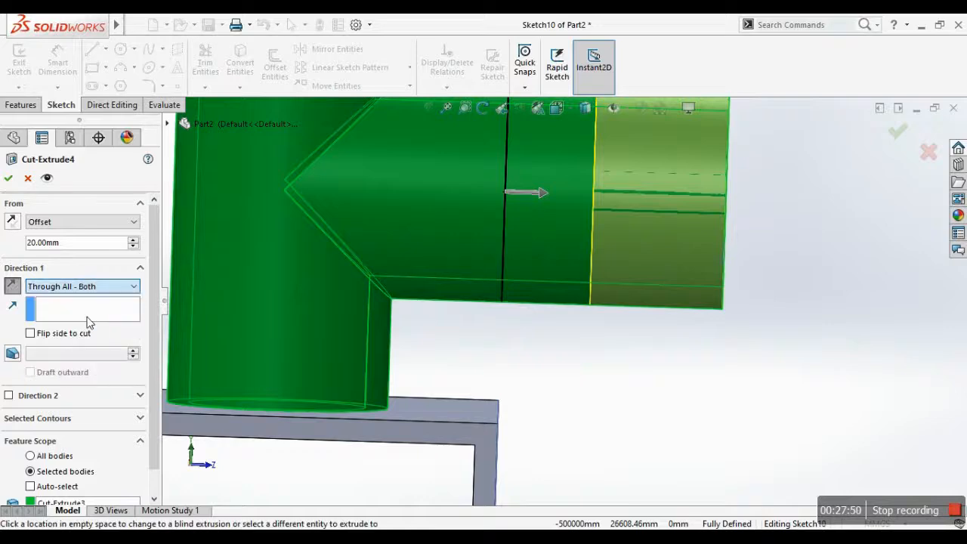
{"action": "middle_click_drag", "start_coordinate": [451, 254], "coordinate": [486, 249]}
- Switch Direction 1 to Up To Vertex and try to end the cut at the box's top corner beneath the branch
{"action": "left_click", "coordinate": [74, 285]}
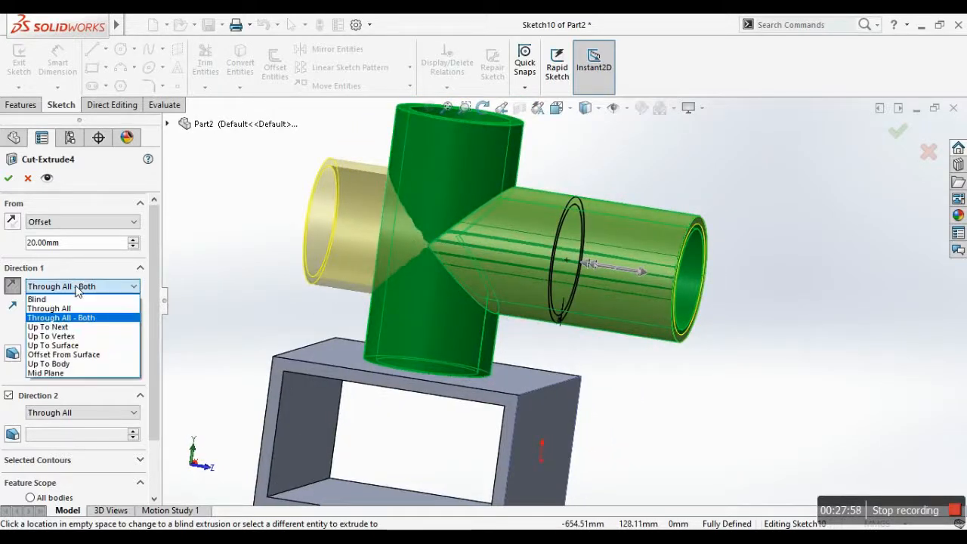
{"action": "left_click", "coordinate": [70, 336]}
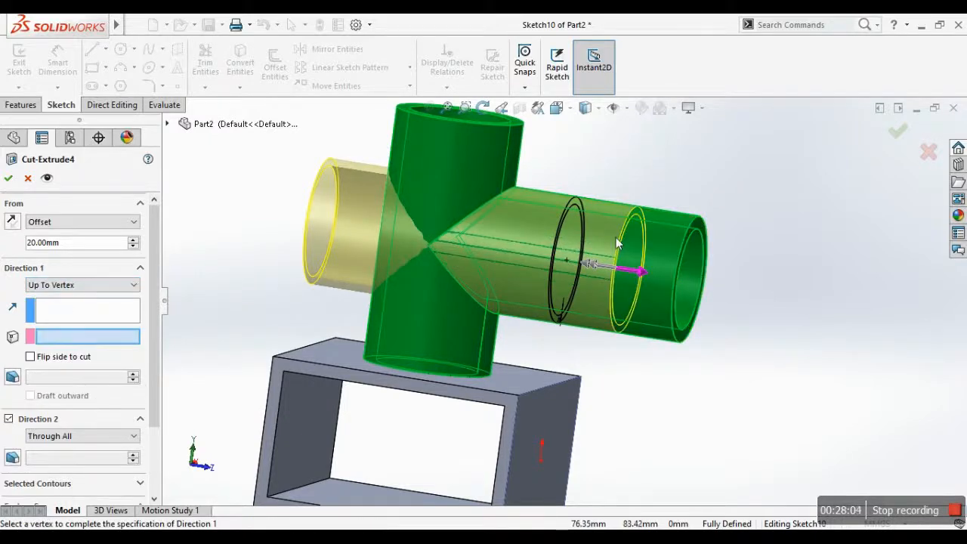
{"action": "scroll", "coordinate": [574, 280], "scroll_direction": "down", "scroll_amount": 4}
{"action": "middle_click_drag", "start_coordinate": [535, 300], "coordinate": [532, 300]}
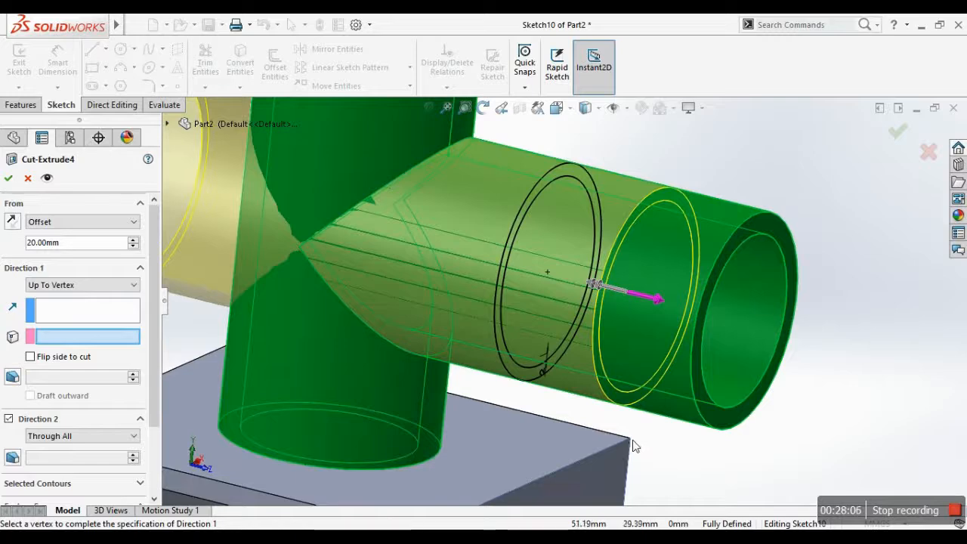
{"action": "left_click", "coordinate": [631, 439]}
{"action": "left_click", "coordinate": [631, 439]}
{"action": "left_click", "coordinate": [631, 440]}
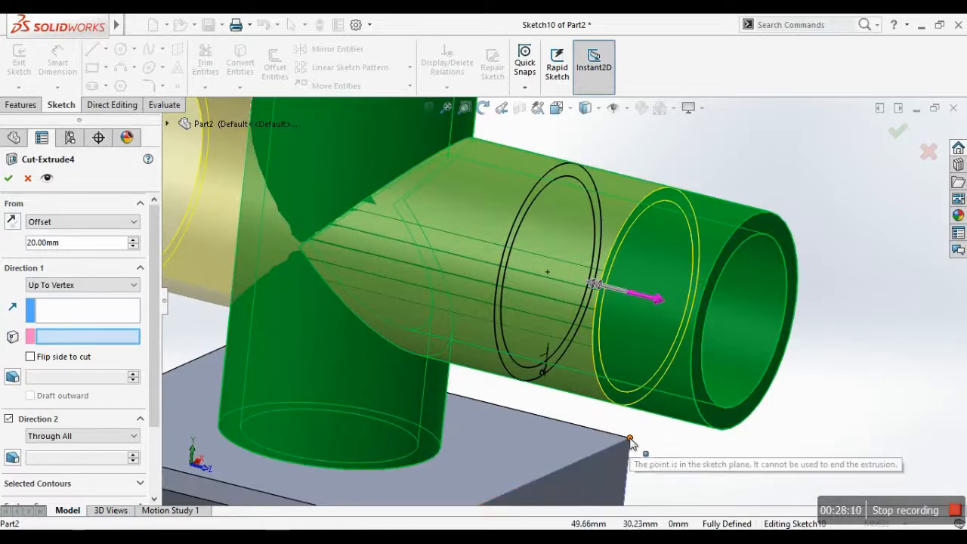
- Set the cut to start from the Sketch Plane, switch Direction 2 to Blind, and turn Direction 2 off
{"action": "scroll", "coordinate": [550, 429], "scroll_direction": "up", "scroll_amount": 4}
{"action": "middle_click_drag", "start_coordinate": [550, 429], "coordinate": [555, 476]}
{"action": "left_click", "coordinate": [75, 286]}
{"action": "left_click", "coordinate": [75, 287]}
{"action": "left_click", "coordinate": [82, 221]}
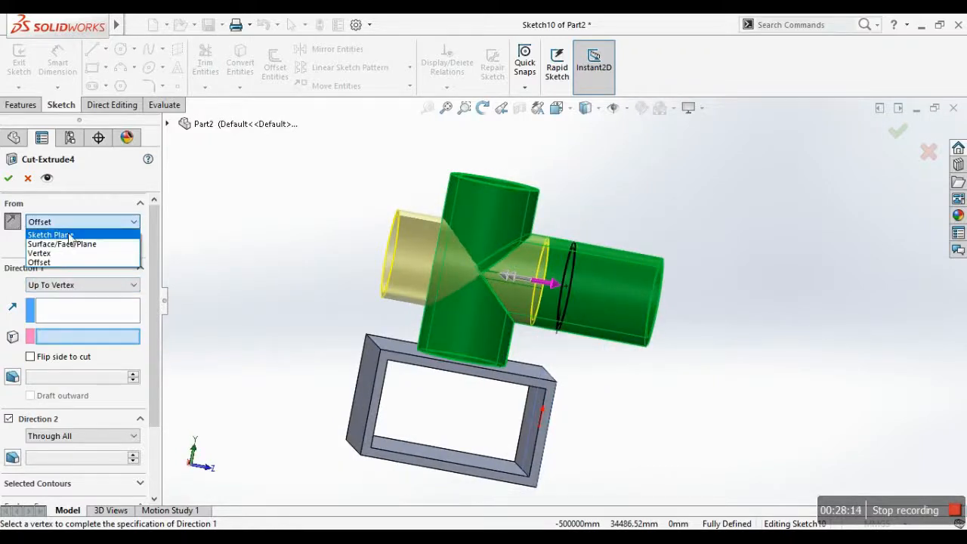
{"action": "left_click", "coordinate": [72, 233]}
{"action": "scroll", "coordinate": [594, 305], "scroll_direction": "down", "scroll_amount": 3}
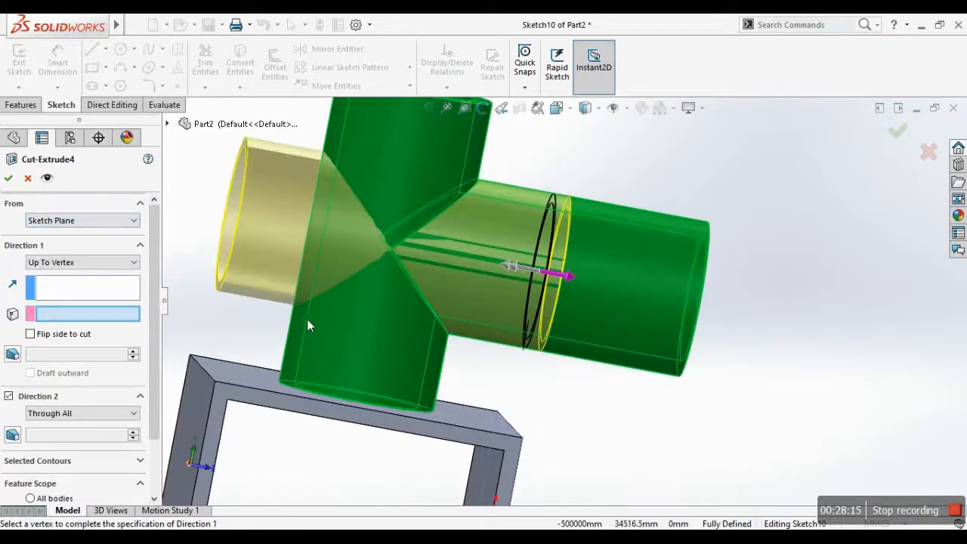
{"action": "left_click", "coordinate": [115, 418]}
{"action": "left_click", "coordinate": [101, 429]}
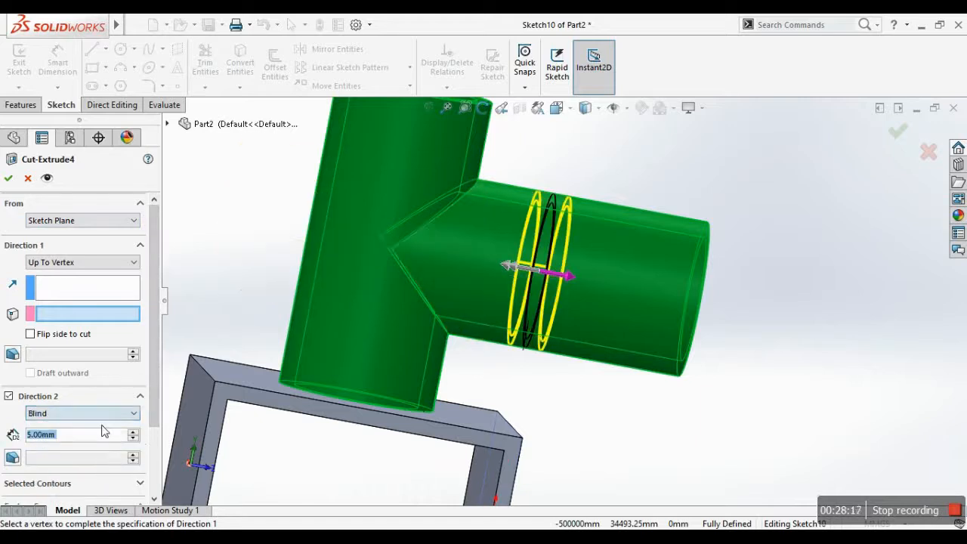
{"action": "left_click", "coordinate": [9, 397]}
- Pick the box's top corner on the side away from the branch as the cut's end vertex and examine the preview
{"action": "middle_click_drag", "start_coordinate": [621, 219], "coordinate": [586, 286]}
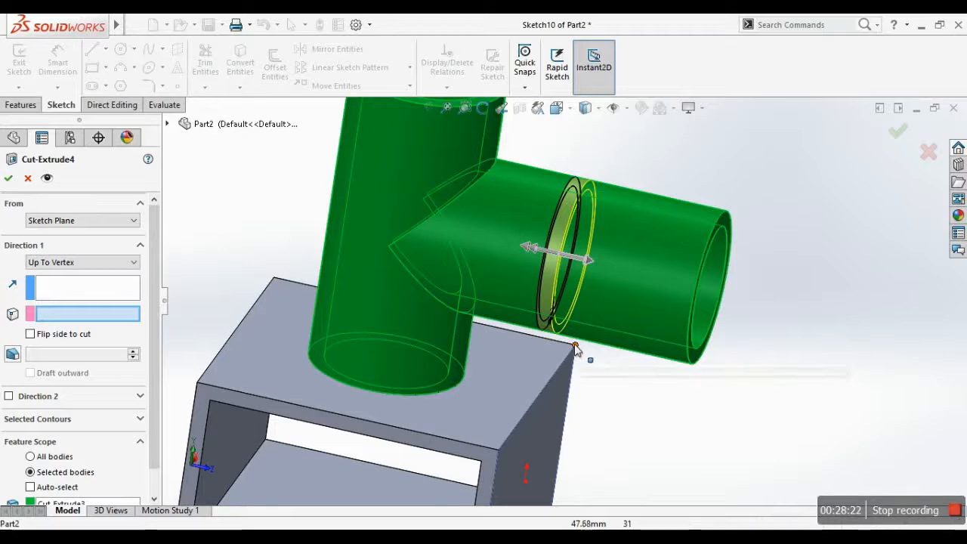
{"action": "middle_click_drag", "start_coordinate": [576, 346], "coordinate": [552, 332]}
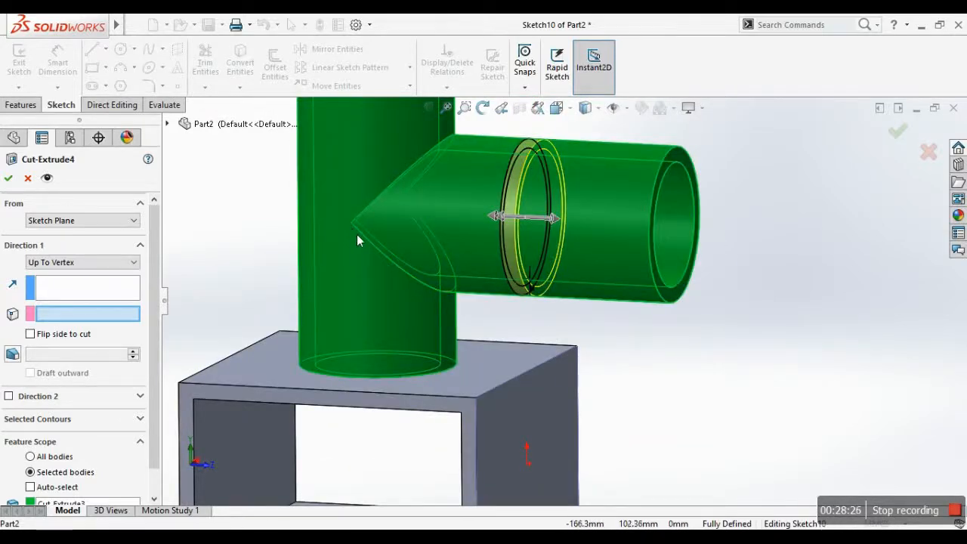
{"action": "middle_click_drag", "start_coordinate": [356, 234], "coordinate": [390, 305]}
{"action": "scroll", "coordinate": [390, 305], "scroll_direction": "up", "scroll_amount": 4}
{"action": "middle_click_drag", "start_coordinate": [498, 249], "coordinate": [403, 346]}
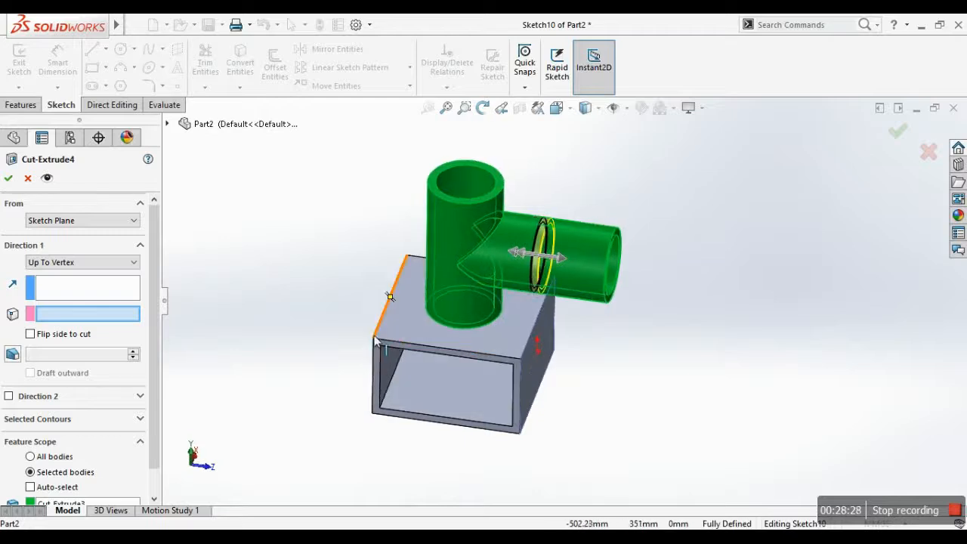
{"action": "left_click", "coordinate": [375, 340]}
{"action": "middle_click_drag", "start_coordinate": [469, 316], "coordinate": [498, 261]}
{"action": "middle_click_drag", "start_coordinate": [446, 331], "coordinate": [521, 340]}
{"action": "middle_click_drag", "start_coordinate": [451, 255], "coordinate": [405, 247]}
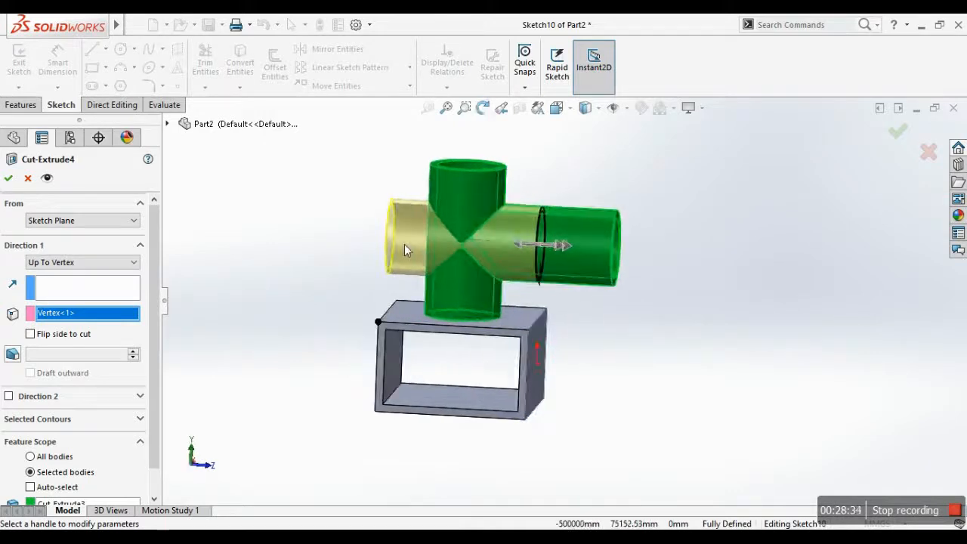
- Change Direction 1 to Up To Surface and select the vertical tube's outer face as the end surface
{"action": "left_click", "coordinate": [61, 264]}
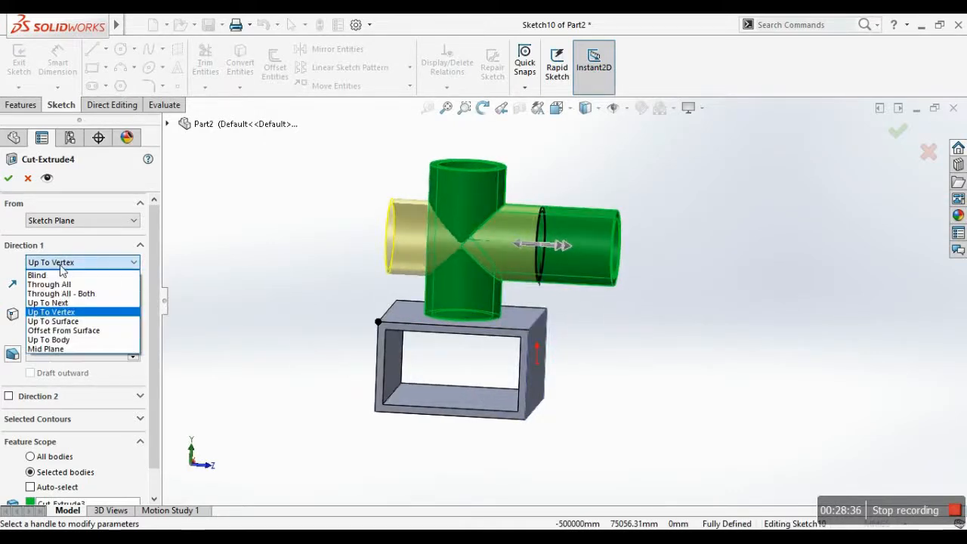
{"action": "left_click", "coordinate": [72, 321]}
{"action": "middle_click_drag", "start_coordinate": [408, 321], "coordinate": [461, 366]}
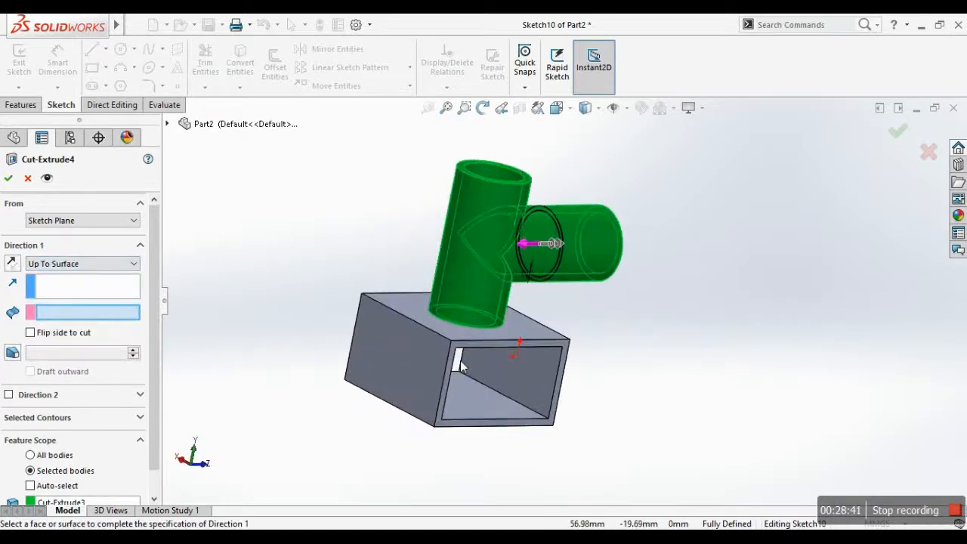
{"action": "left_click", "coordinate": [460, 277]}
{"action": "mouse_move", "coordinate": [461, 277]}
{"action": "middle_mouse_down"}
{"action": "mouse_move", "coordinate": [427, 266]}
{"action": "mouse_move", "coordinate": [467, 290]}
{"action": "middle_mouse_up"}
{"action": "left_click", "coordinate": [51, 265]}
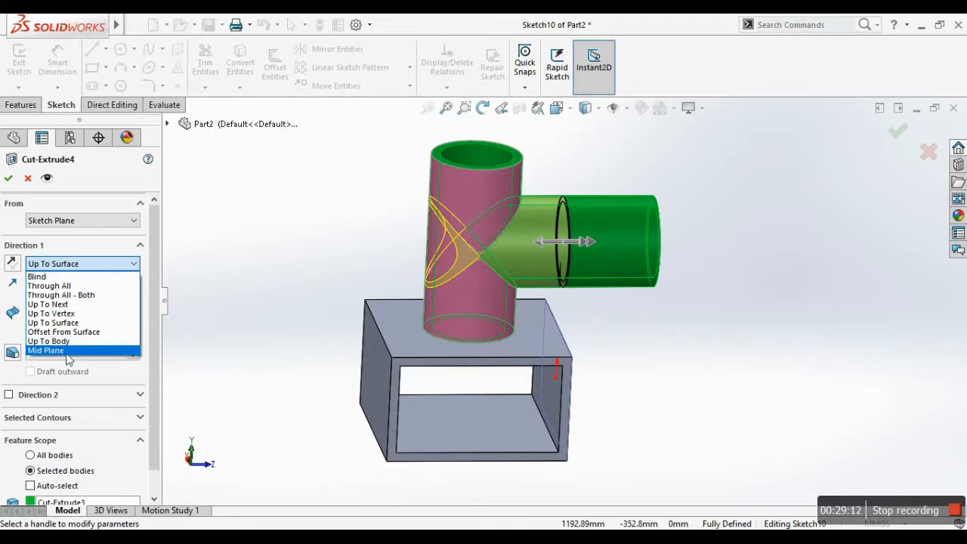
{"action": "left_click", "coordinate": [72, 265]}
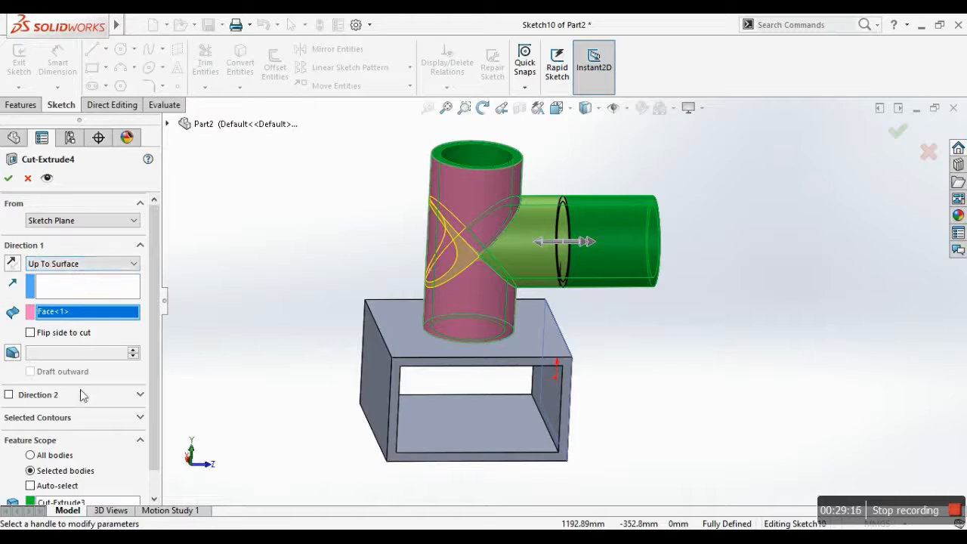
{"action": "scroll", "coordinate": [156, 361], "scroll_direction": "down", "scroll_amount": 1}
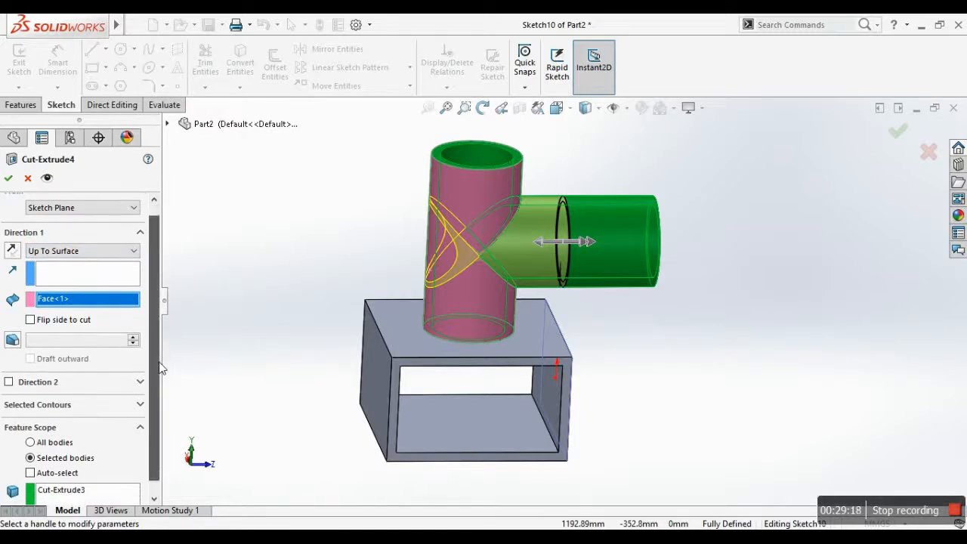
{"action": "left_click", "coordinate": [89, 255]}
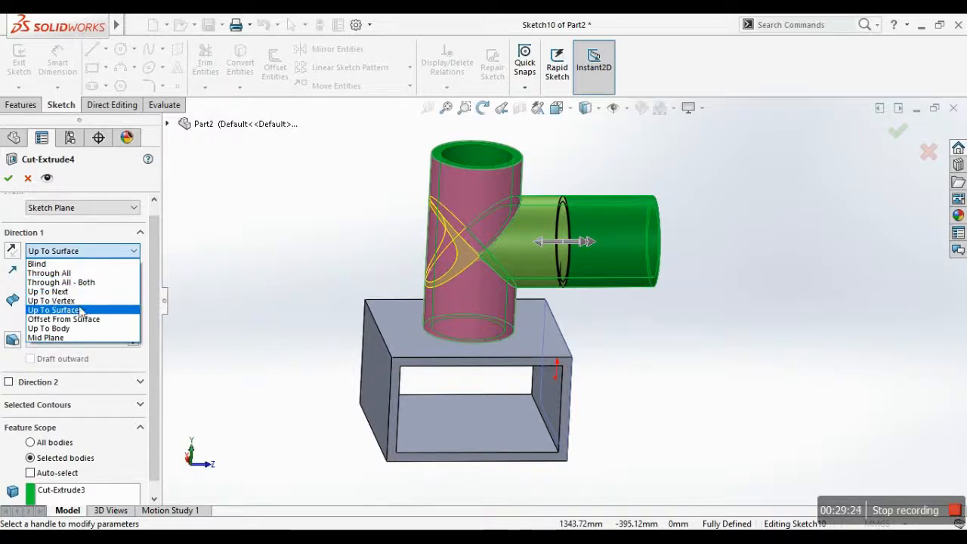
{"action": "left_click", "coordinate": [53, 310]}
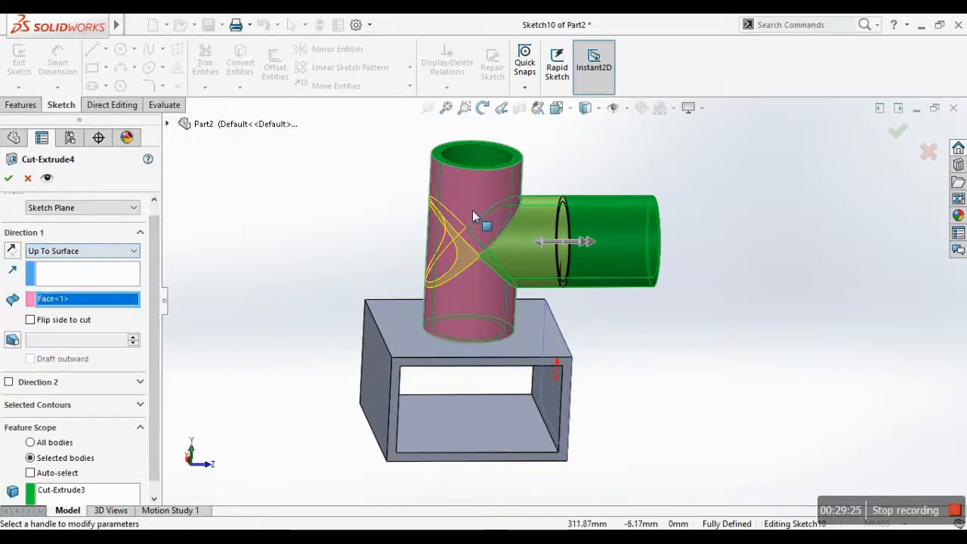
- Clear the selected end face and set the cut's Direction 1 end condition to Blind
{"action": "right_click", "coordinate": [64, 300]}
{"action": "left_click", "coordinate": [155, 304]}
{"action": "left_click", "coordinate": [76, 251]}
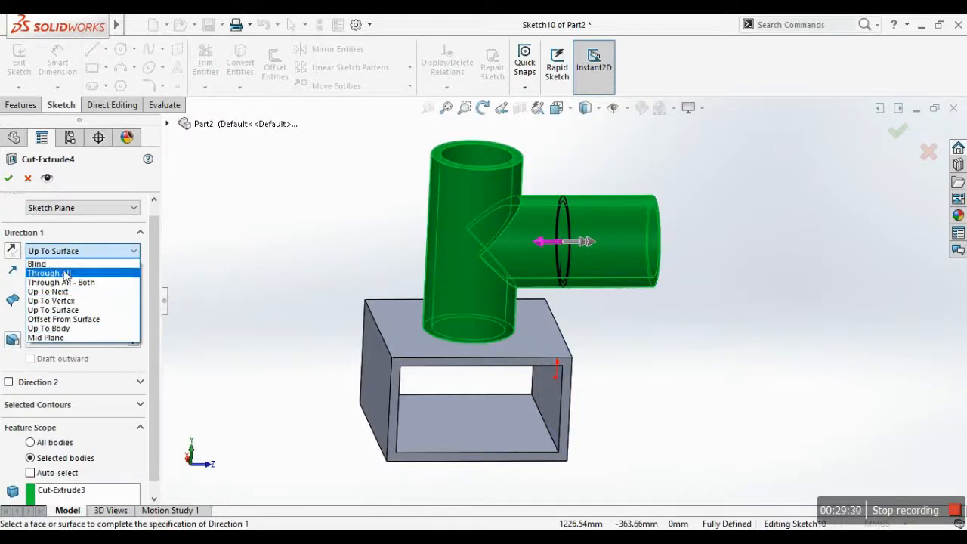
{"action": "left_click", "coordinate": [64, 265]}
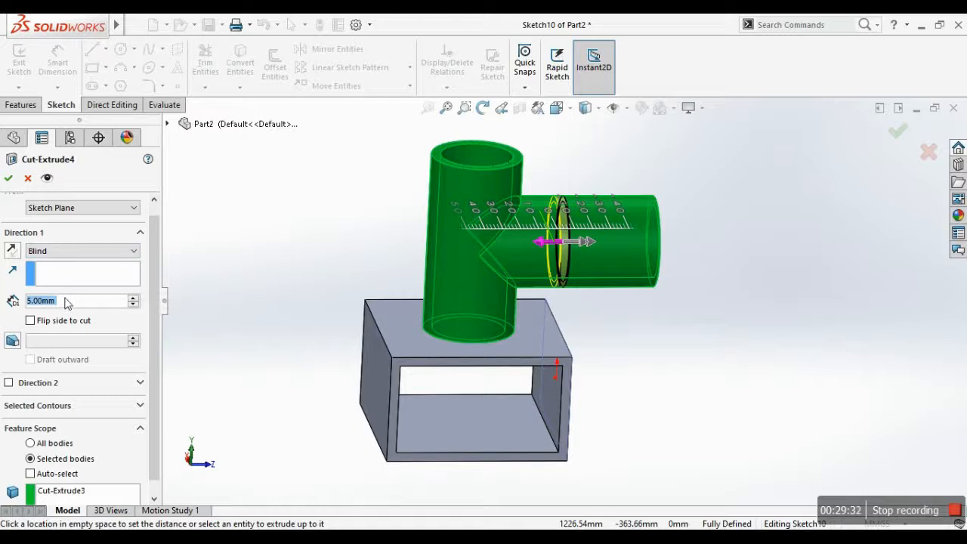
- Turn on Direction 2 for the groove cut and give it a Blind depth of 10 mm
{"action": "left_click", "coordinate": [10, 383]}
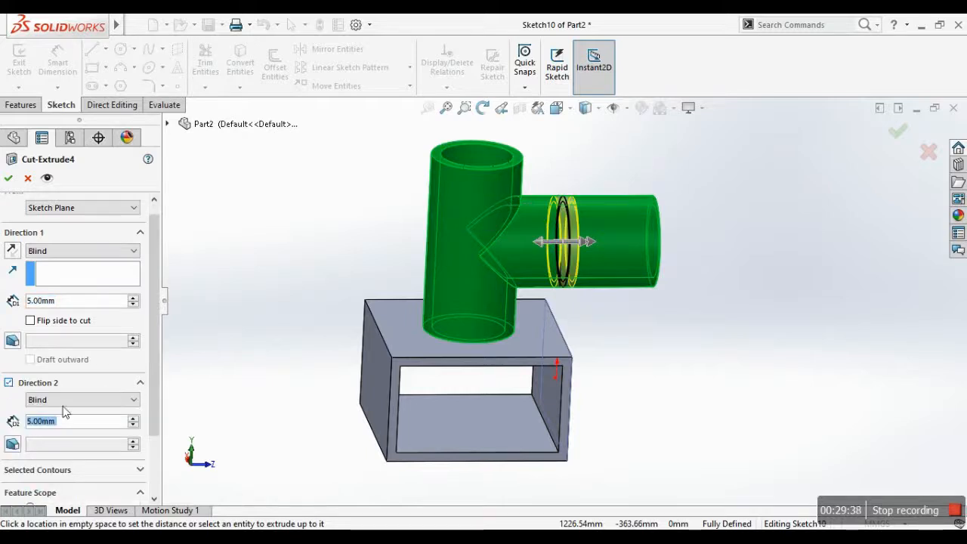
{"action": "left_click", "coordinate": [132, 400]}
{"action": "left_click", "coordinate": [134, 402]}
{"action": "left_click_drag", "start_coordinate": [112, 422], "coordinate": [35, 429]}
{"action": "type", "text": "10"}
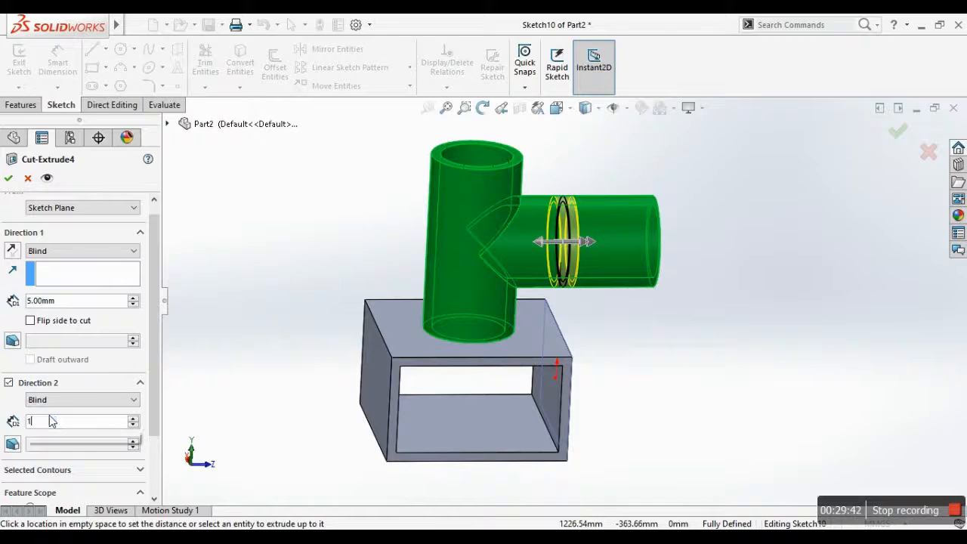
{"action": "key", "text": "Return"}
- Inspect the two-sided groove preview around the branch and accept the cut
{"action": "scroll", "coordinate": [597, 182], "scroll_direction": "down", "scroll_amount": 5}
{"action": "scroll", "coordinate": [458, 325], "scroll_direction": "down", "scroll_amount": 3}
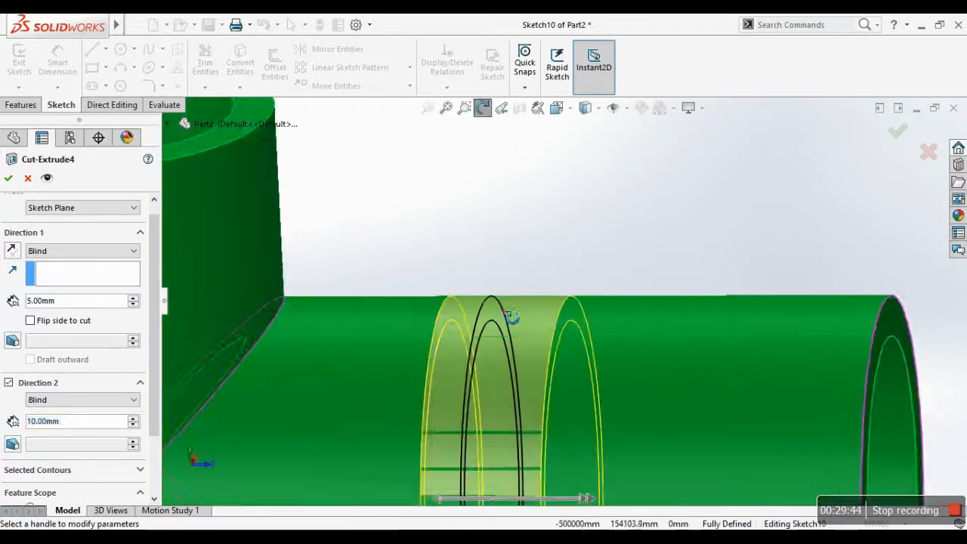
{"action": "middle_click_drag", "start_coordinate": [488, 356], "coordinate": [496, 353]}
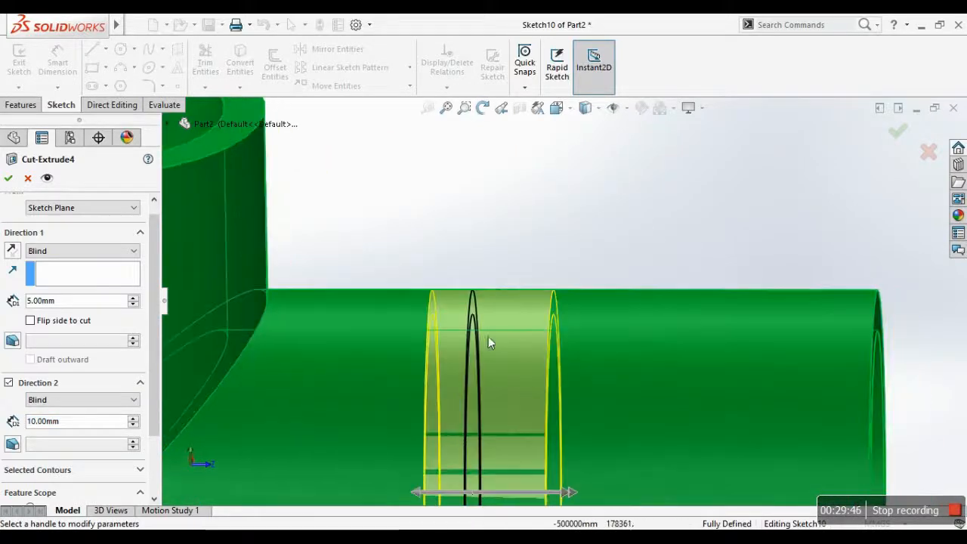
{"action": "scroll", "coordinate": [559, 393], "scroll_direction": "up", "scroll_amount": 5}
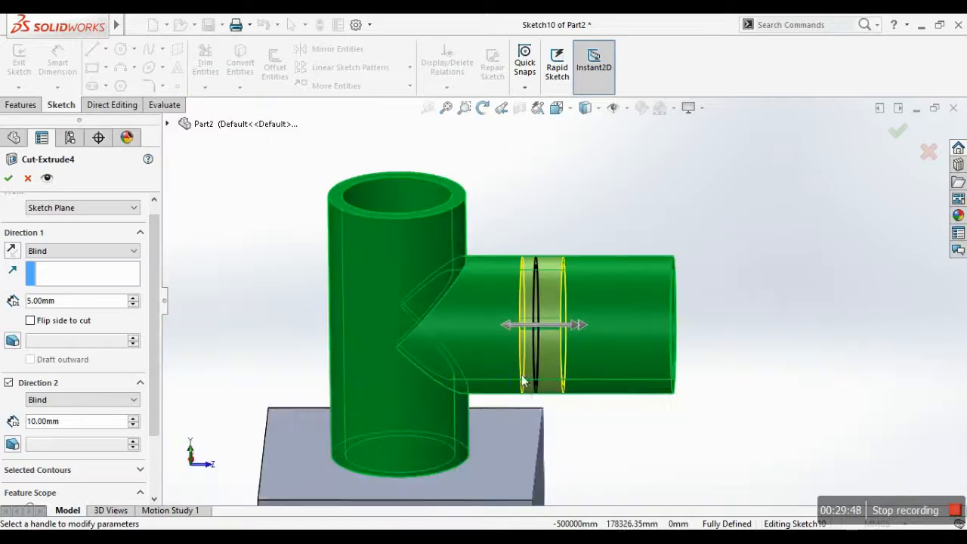
{"action": "scroll", "coordinate": [561, 435], "scroll_direction": "down", "scroll_amount": 5}
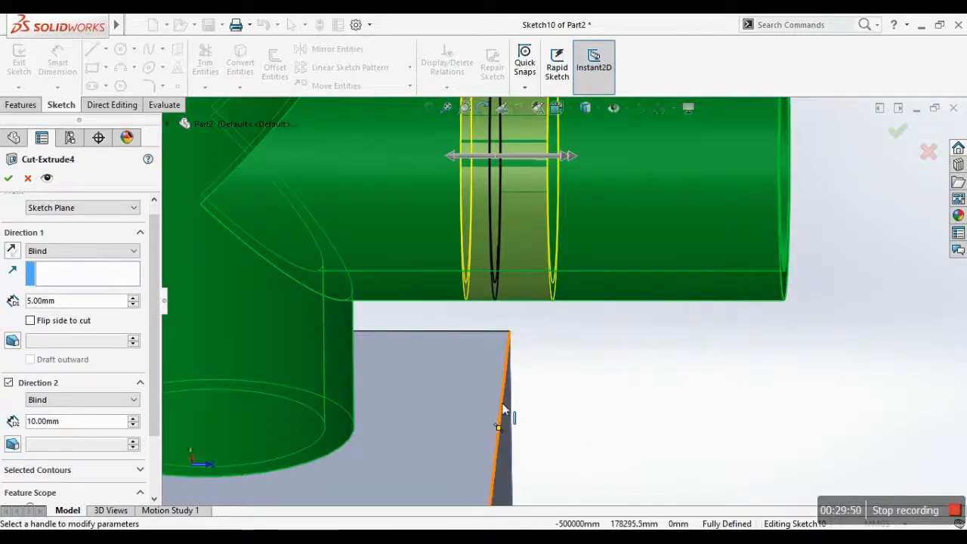
{"action": "scroll", "coordinate": [506, 451], "scroll_direction": "up", "scroll_amount": 5}
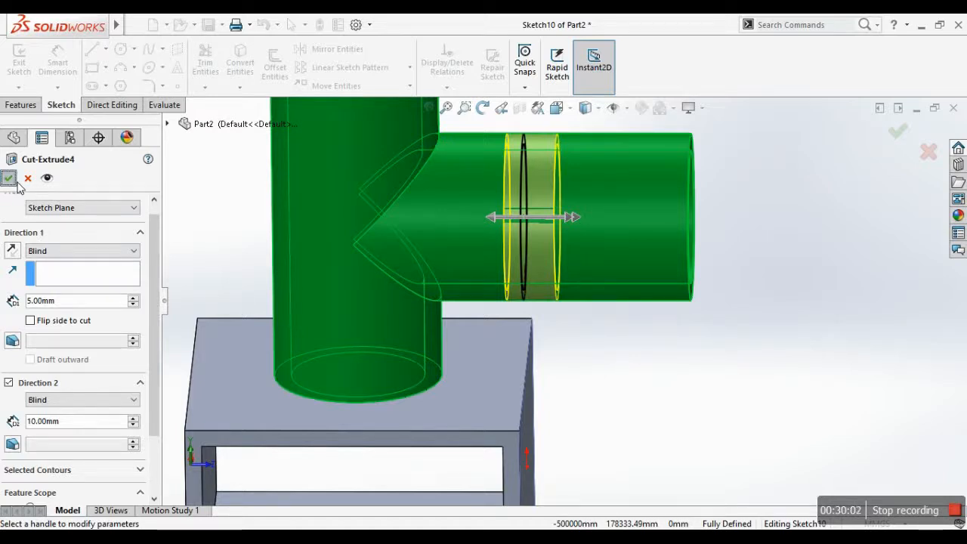
{"action": "scroll", "coordinate": [19, 196], "scroll_direction": "up", "scroll_amount": 1}
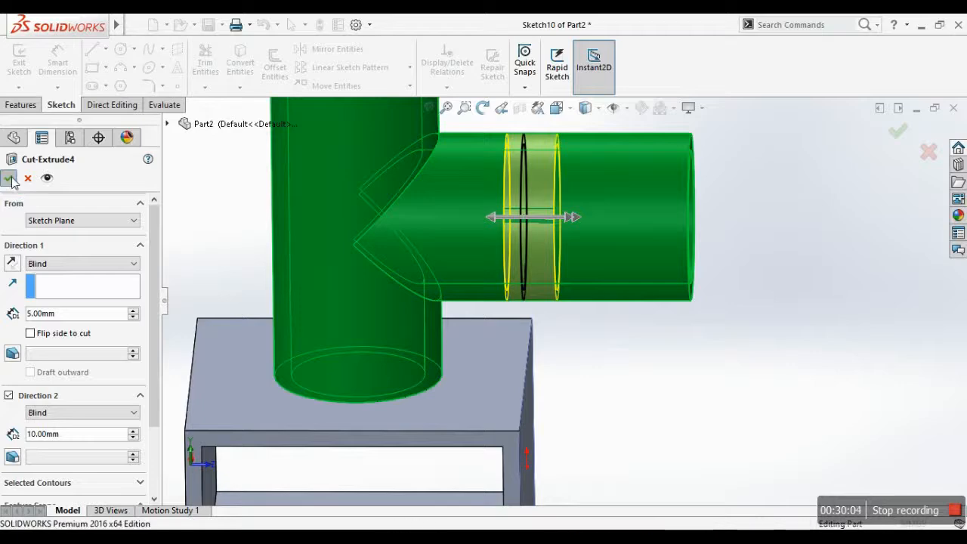
{"action": "left_click", "coordinate": [8, 179]}
- Examine the ring groove around the branch and widen the feature tree
{"action": "middle_click_drag", "start_coordinate": [576, 219], "coordinate": [555, 250]}
{"action": "scroll", "coordinate": [555, 251], "scroll_direction": "up", "scroll_amount": 4}
{"action": "scroll", "coordinate": [574, 284], "scroll_direction": "down", "scroll_amount": 3}
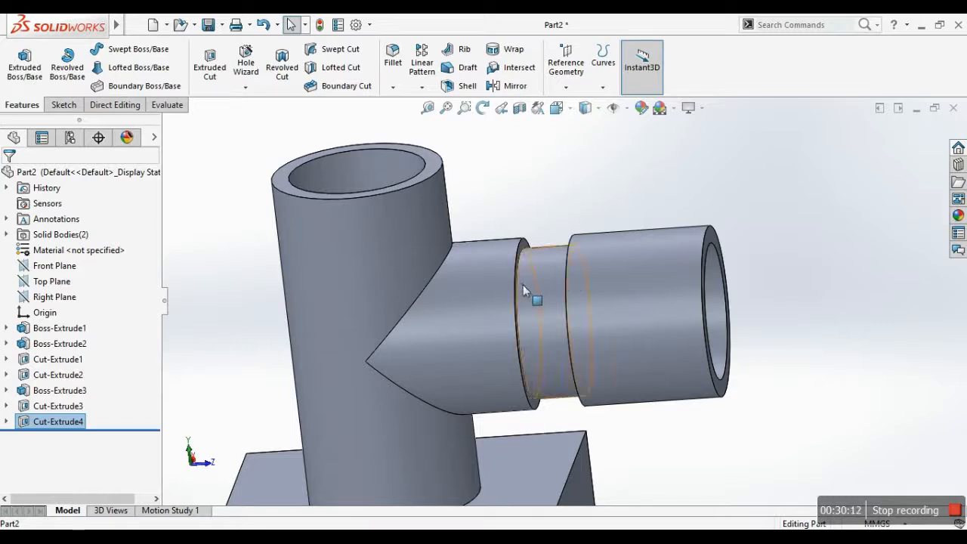
{"action": "scroll", "coordinate": [624, 263], "scroll_direction": "up", "scroll_amount": 3}
{"action": "middle_click_drag", "start_coordinate": [624, 264], "coordinate": [590, 388]}
{"action": "middle_click_drag", "start_coordinate": [467, 249], "coordinate": [247, 297]}
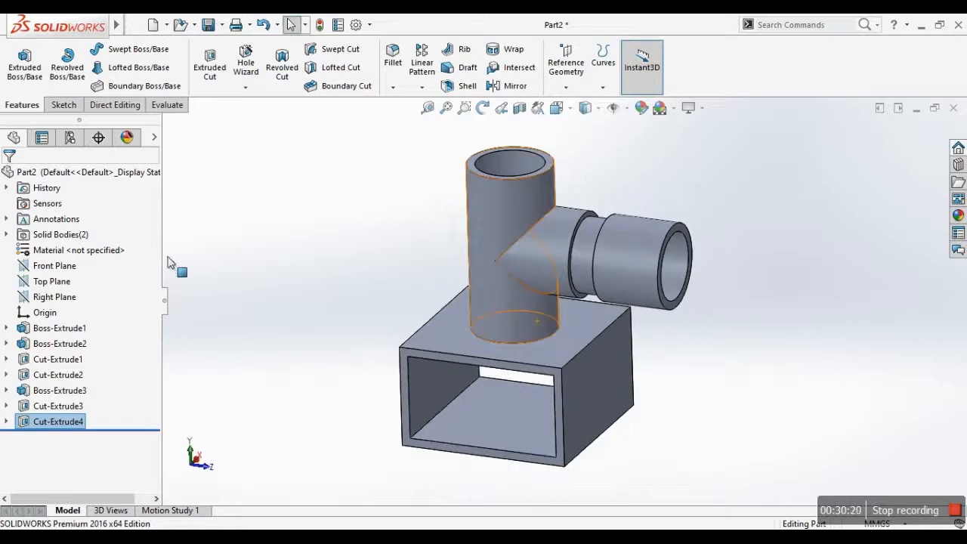
{"action": "left_click", "coordinate": [274, 218]}
{"action": "left_click_drag", "start_coordinate": [168, 263], "coordinate": [188, 264]}
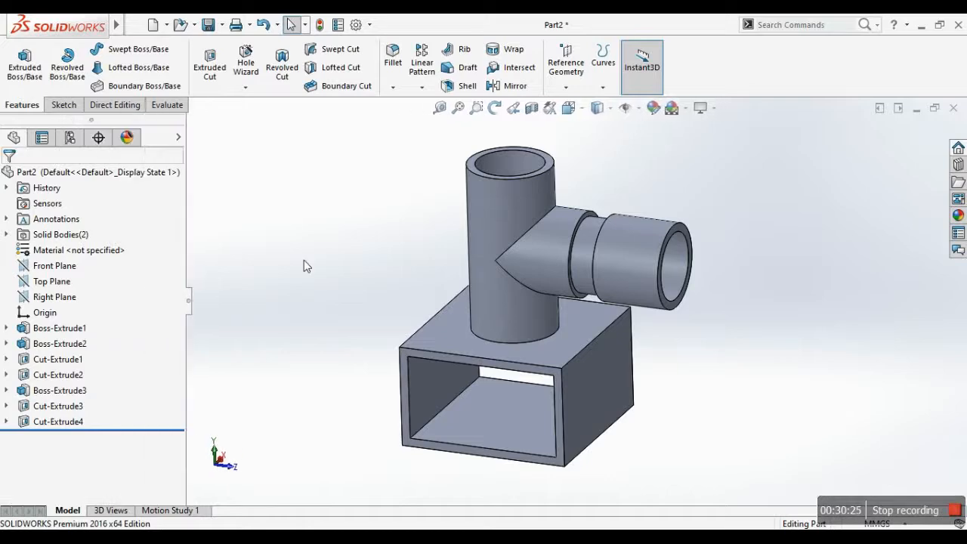
{"action": "left_click", "coordinate": [218, 84]}
{"action": "left_click", "coordinate": [9, 179]}
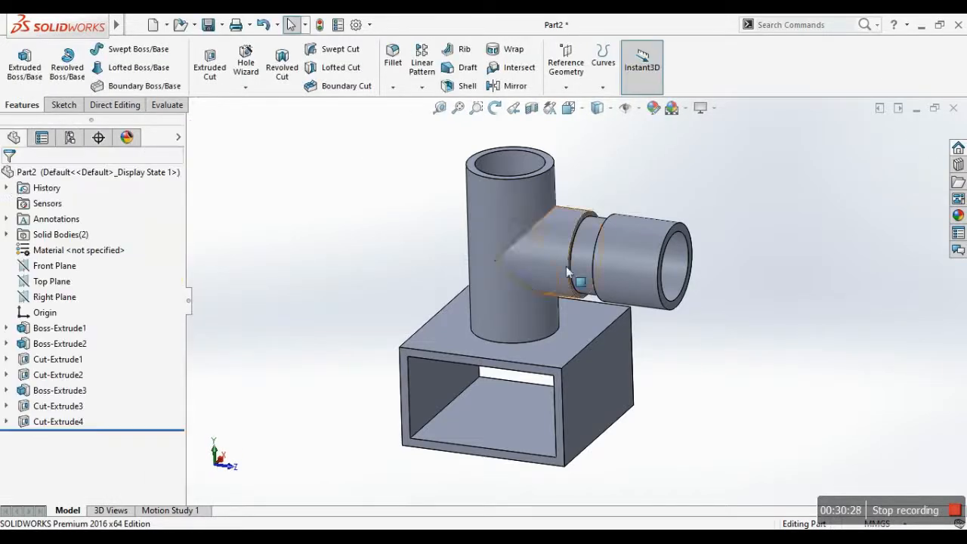
- Start a sketch on the box's outer side face beneath the branch's open end
{"action": "scroll", "coordinate": [680, 272], "scroll_direction": "down", "scroll_amount": 3}
{"action": "scroll", "coordinate": [654, 291], "scroll_direction": "up", "scroll_amount": 2}
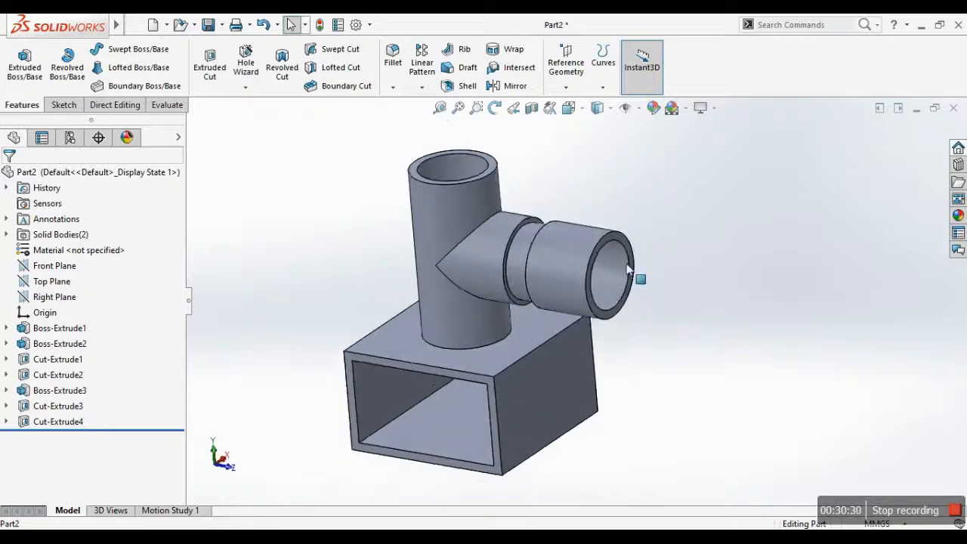
{"action": "scroll", "coordinate": [590, 328], "scroll_direction": "down", "scroll_amount": 3}
{"action": "scroll", "coordinate": [580, 393], "scroll_direction": "up", "scroll_amount": 3}
{"action": "scroll", "coordinate": [541, 356], "scroll_direction": "down", "scroll_amount": 1}
{"action": "left_click", "coordinate": [541, 357]}
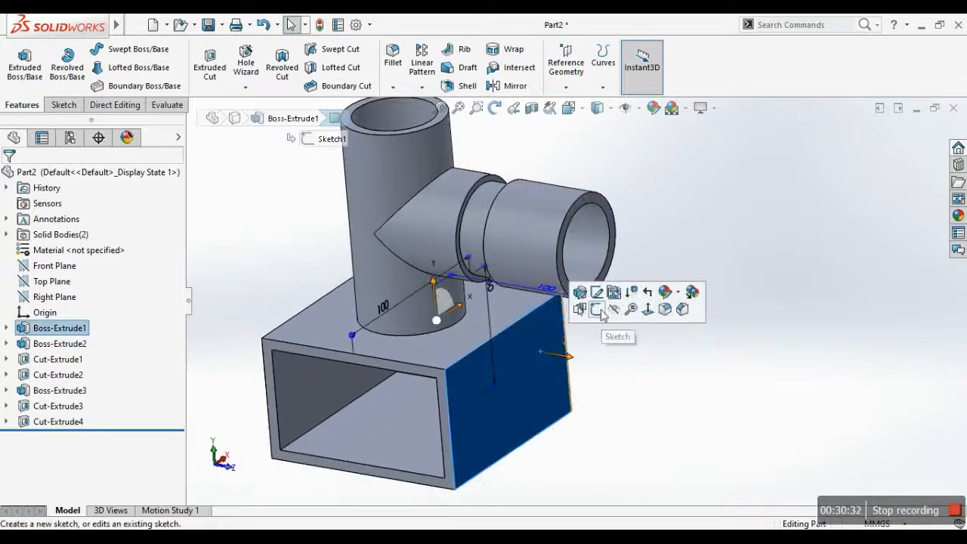
{"action": "left_click", "coordinate": [602, 316]}
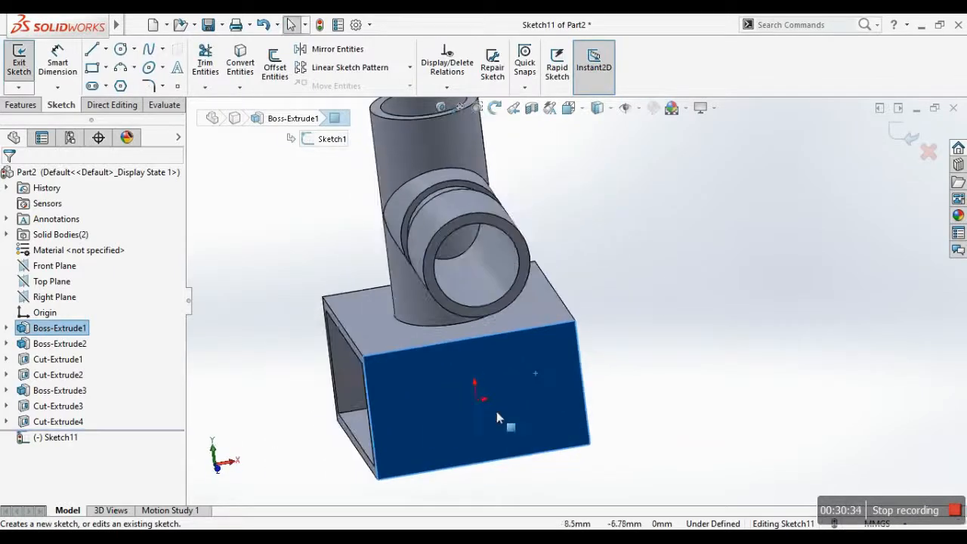
- Sketch three separate rectangles across the box's side face, the first about 20 by 16 mm near the open end, and exit the sketch
{"action": "left_click", "coordinate": [92, 68]}
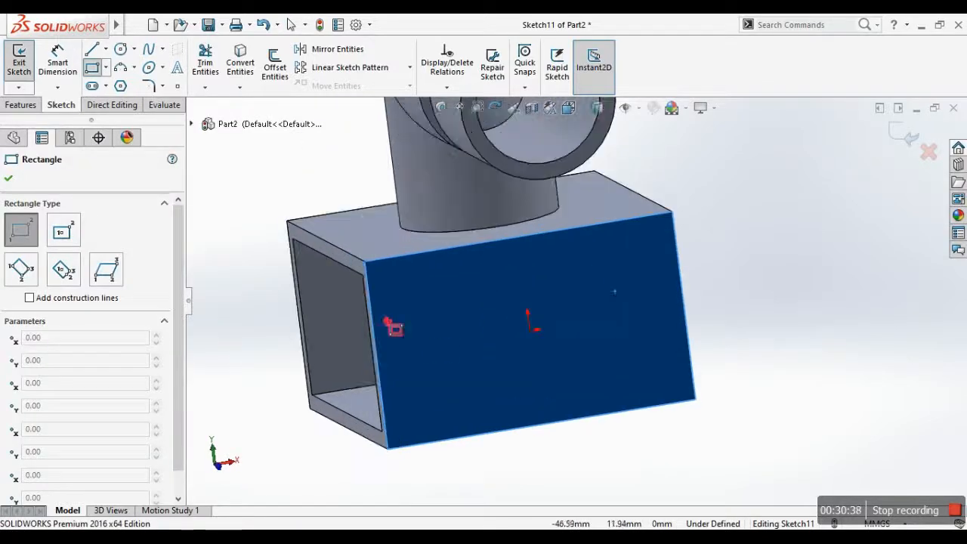
{"action": "left_click", "coordinate": [390, 289]}
{"action": "left_click", "coordinate": [458, 330]}
{"action": "left_click", "coordinate": [516, 294]}
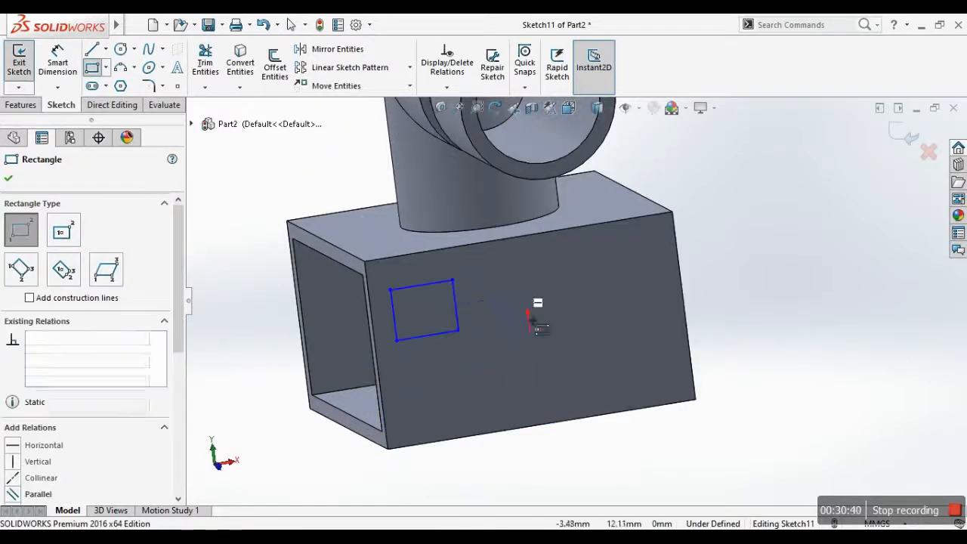
{"action": "left_click", "coordinate": [583, 343]}
{"action": "left_click", "coordinate": [624, 336]}
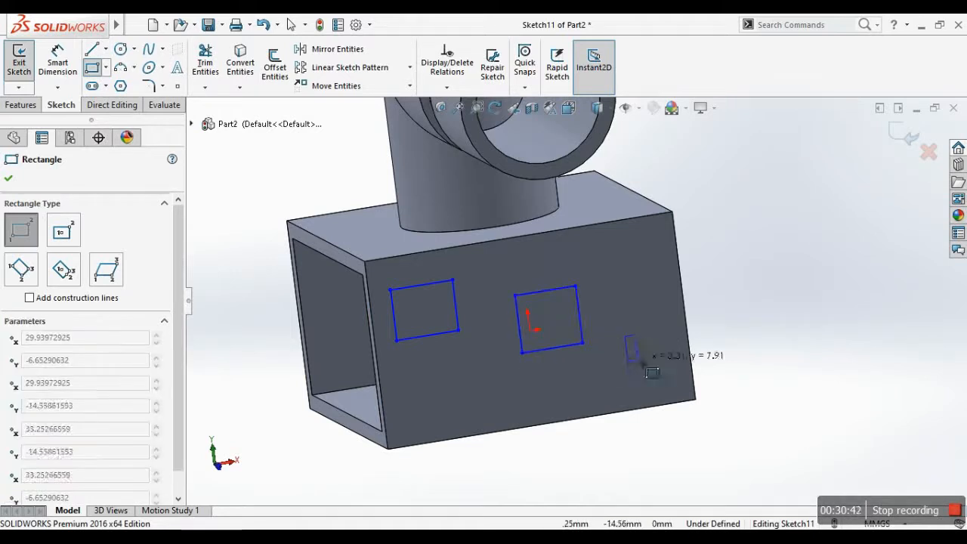
{"action": "left_click", "coordinate": [675, 374]}
{"action": "left_click", "coordinate": [899, 145]}
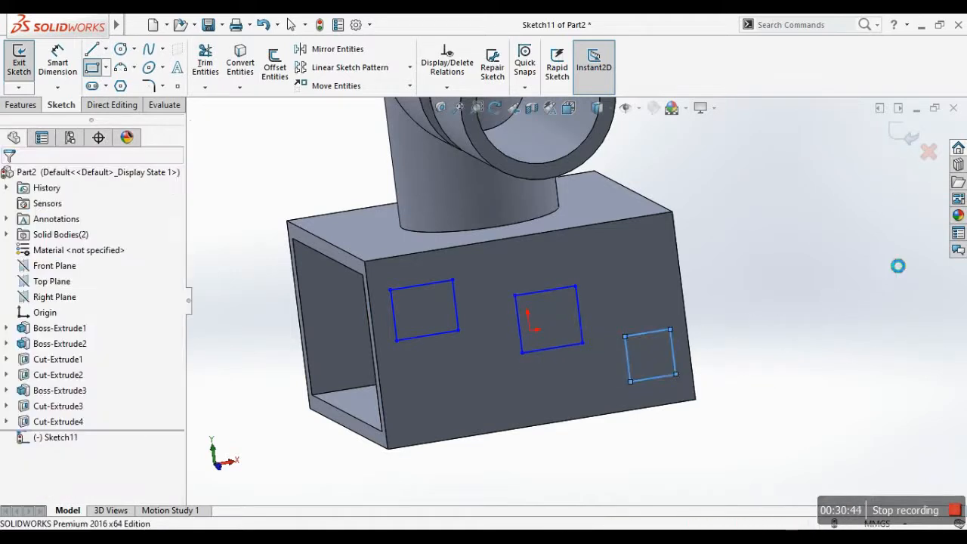
- Start an Extruded Cut with only the two outer rectangles as selected contours, leaving the middle one out
{"action": "left_click", "coordinate": [59, 437]}
{"action": "left_click", "coordinate": [458, 319]}
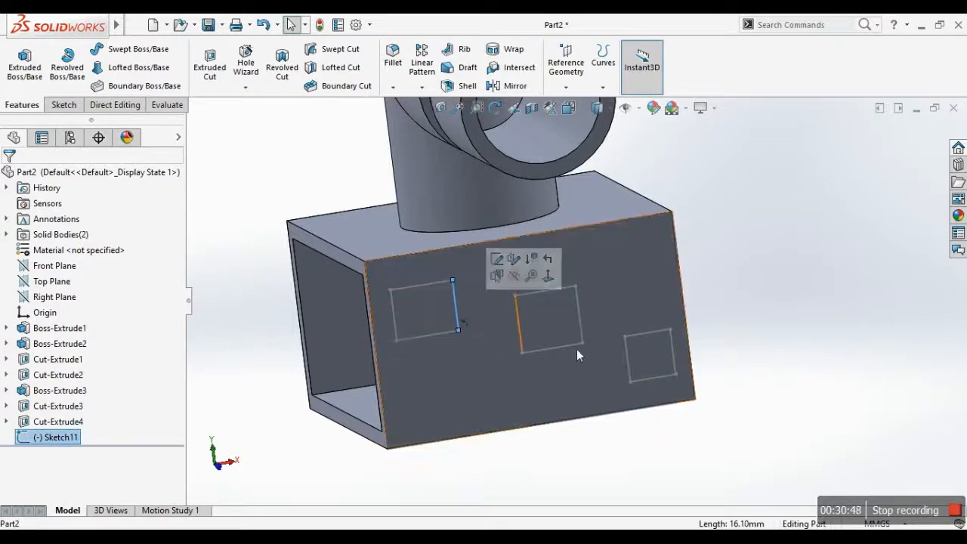
{"action": "left_click", "coordinate": [645, 334]}
{"action": "left_click", "coordinate": [775, 396]}
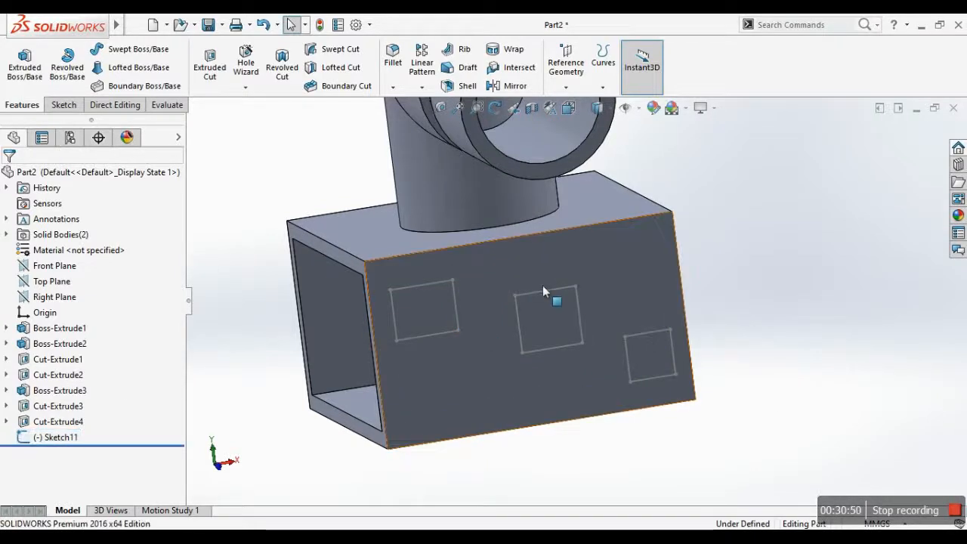
{"action": "left_click", "coordinate": [212, 87]}
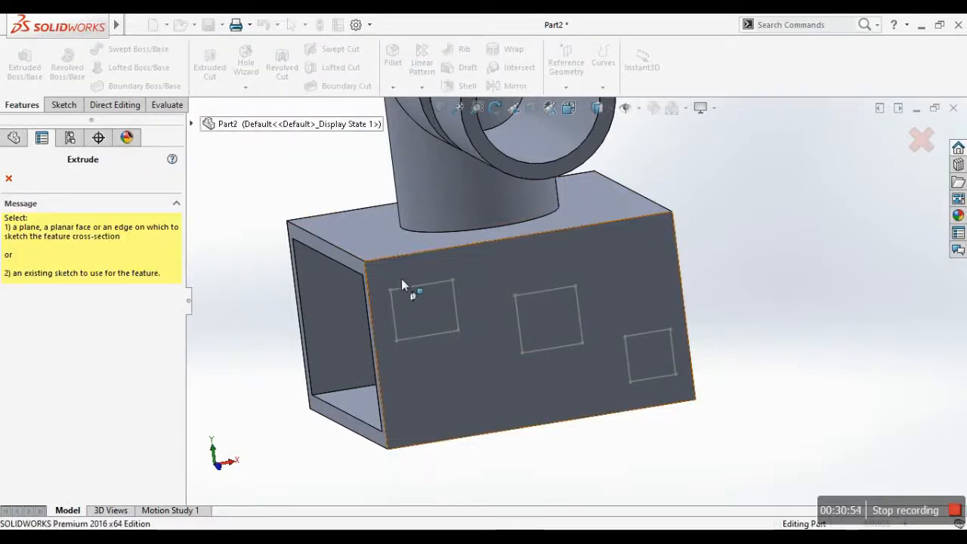
{"action": "left_click", "coordinate": [420, 285]}
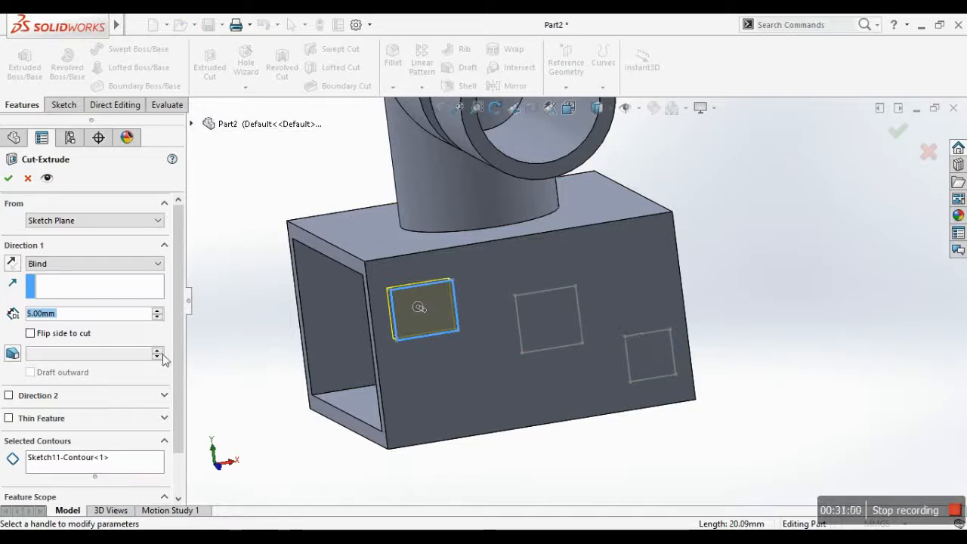
{"action": "left_click", "coordinate": [96, 464]}
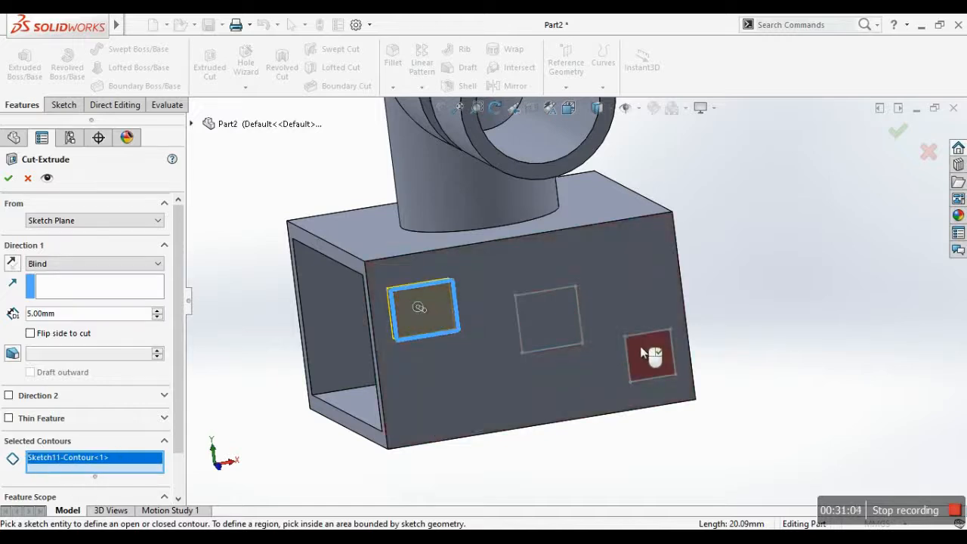
{"action": "left_click", "coordinate": [655, 357]}
{"action": "mouse_move", "coordinate": [574, 347]}
{"action": "middle_mouse_down"}
{"action": "mouse_move", "coordinate": [519, 328]}
{"action": "mouse_move", "coordinate": [605, 324]}
{"action": "mouse_move", "coordinate": [604, 396]}
{"action": "middle_mouse_up"}
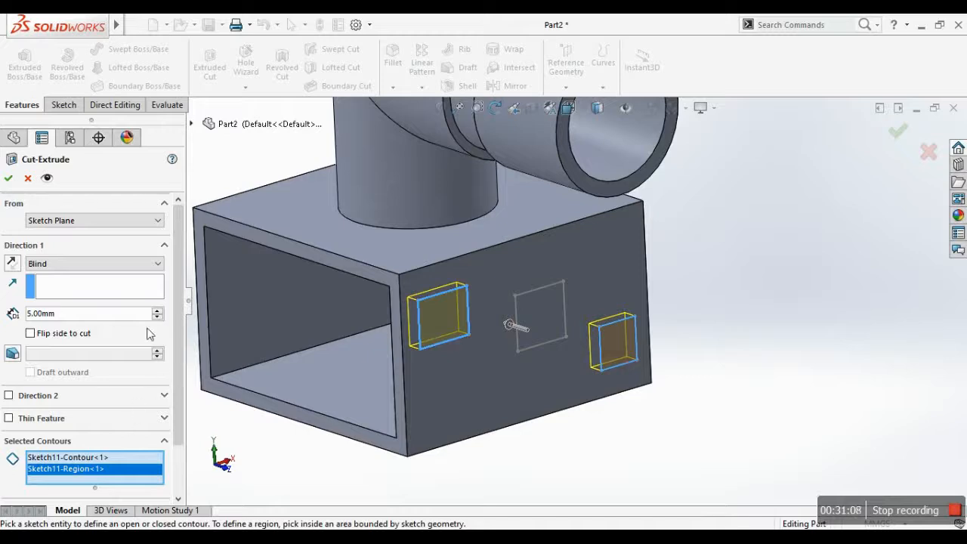
- Set the two-window cut to Through All so it passes through both box walls, and accept it
{"action": "left_click", "coordinate": [65, 264]}
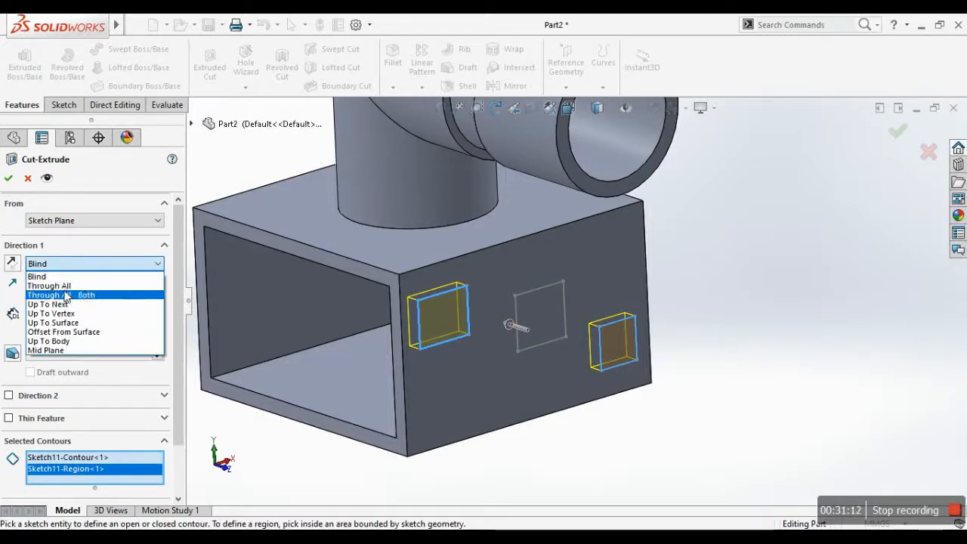
{"action": "left_click", "coordinate": [60, 286]}
{"action": "middle_click_drag", "start_coordinate": [364, 296], "coordinate": [392, 313]}
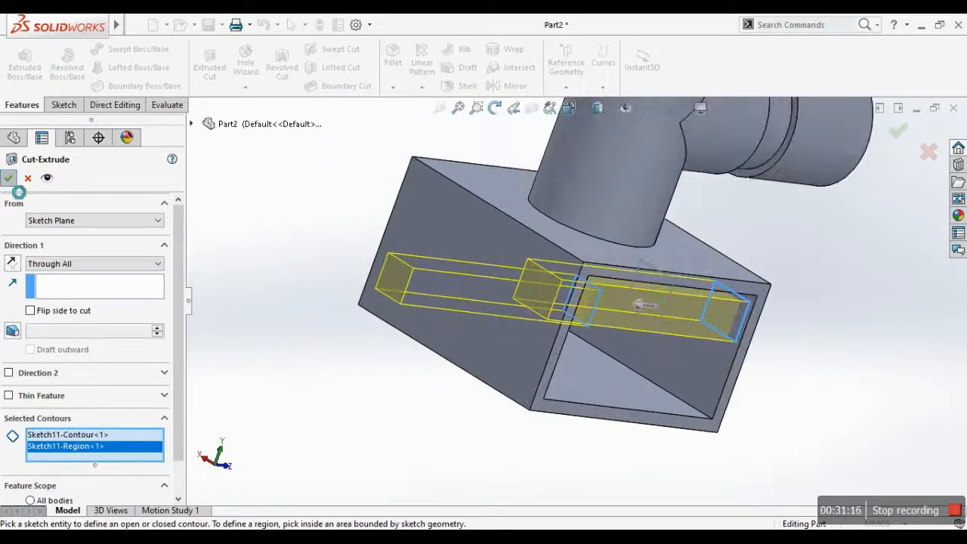
{"action": "key", "text": "Return"}
- Examine the rectangular windows in the box walls and the whole model from both sides
{"action": "middle_click_drag", "start_coordinate": [391, 387], "coordinate": [334, 166]}
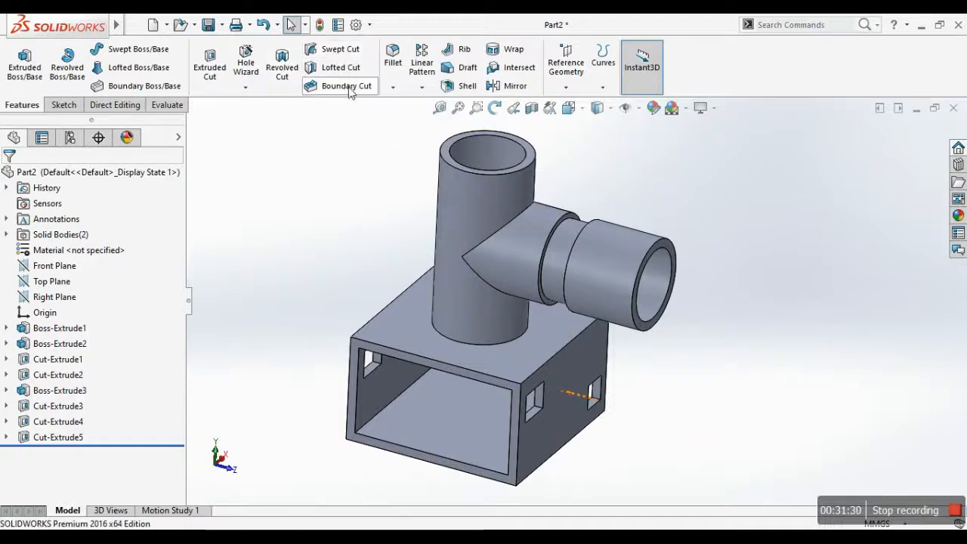
{"action": "left_click", "coordinate": [495, 108]}
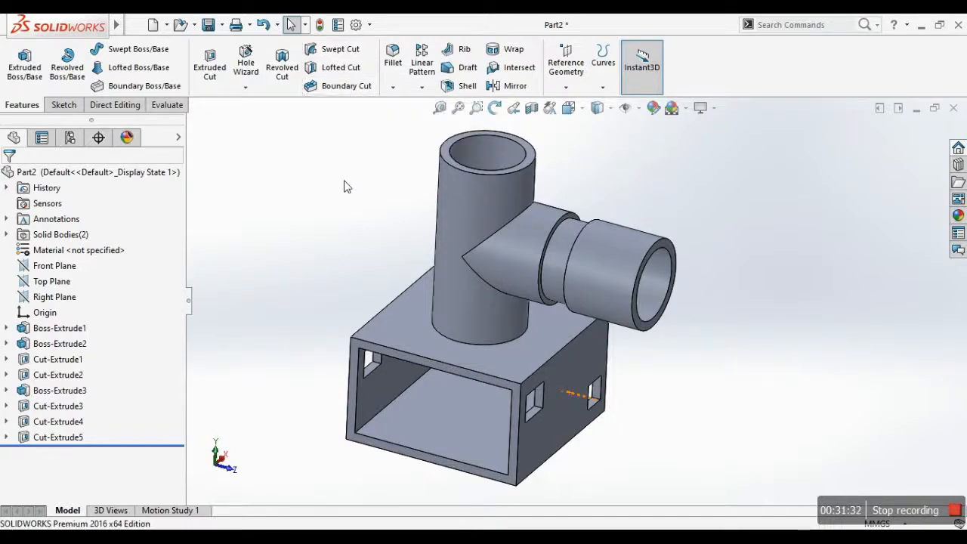
{"action": "left_click_drag", "start_coordinate": [750, 240], "coordinate": [661, 282]}
{"action": "key", "text": "Escape"}
{"action": "scroll", "coordinate": [610, 396], "scroll_direction": "up", "scroll_amount": 2}
{"action": "scroll", "coordinate": [596, 371], "scroll_direction": "down", "scroll_amount": 3}
{"action": "middle_click_drag", "start_coordinate": [592, 355], "coordinate": [473, 309]}
{"action": "scroll", "coordinate": [473, 309], "scroll_direction": "up", "scroll_amount": 3}
{"action": "scroll", "coordinate": [693, 172], "scroll_direction": "down", "scroll_amount": 3}
{"action": "middle_click_drag", "start_coordinate": [528, 324], "coordinate": [552, 325]}
{"action": "scroll", "coordinate": [561, 354], "scroll_direction": "up", "scroll_amount": 3}
{"action": "scroll", "coordinate": [560, 352], "scroll_direction": "down", "scroll_amount": 3}
{"action": "middle_click_drag", "start_coordinate": [548, 276], "coordinate": [556, 283]}
{"action": "scroll", "coordinate": [556, 283], "scroll_direction": "up", "scroll_amount": 3}
{"action": "scroll", "coordinate": [587, 256], "scroll_direction": "down", "scroll_amount": 3}
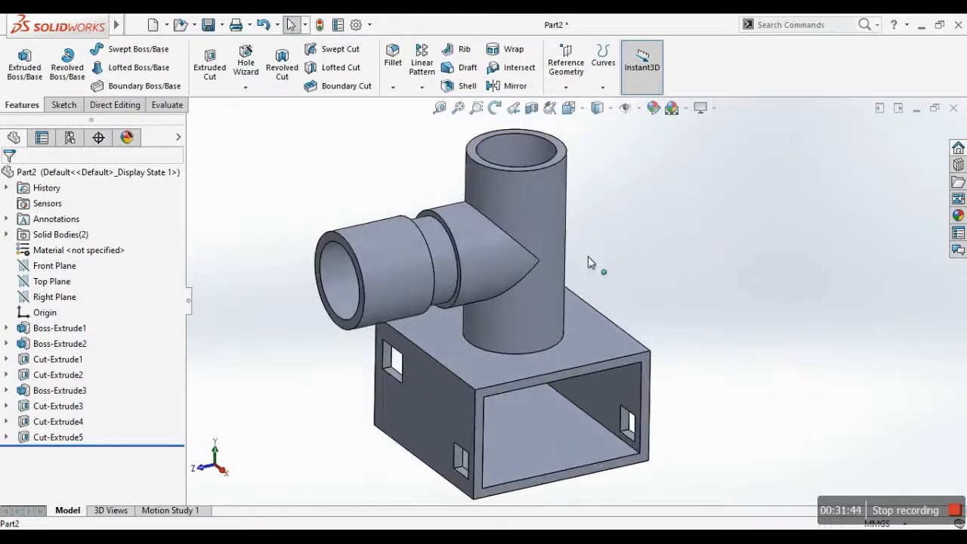
{"action": "scroll", "coordinate": [588, 256], "scroll_direction": "up", "scroll_amount": 1}
{"action": "scroll", "coordinate": [609, 365], "scroll_direction": "down", "scroll_amount": 1}
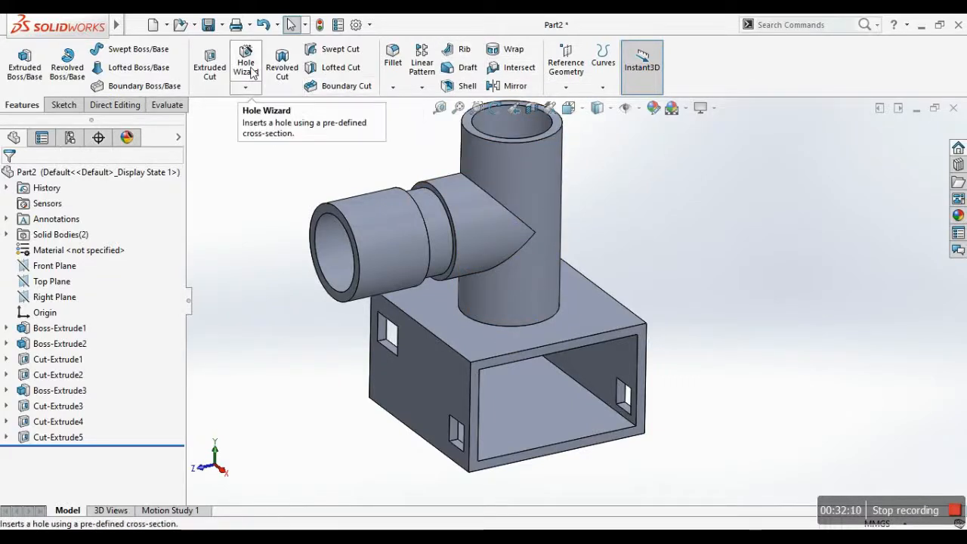
{"action": "left_click", "coordinate": [371, 28]}
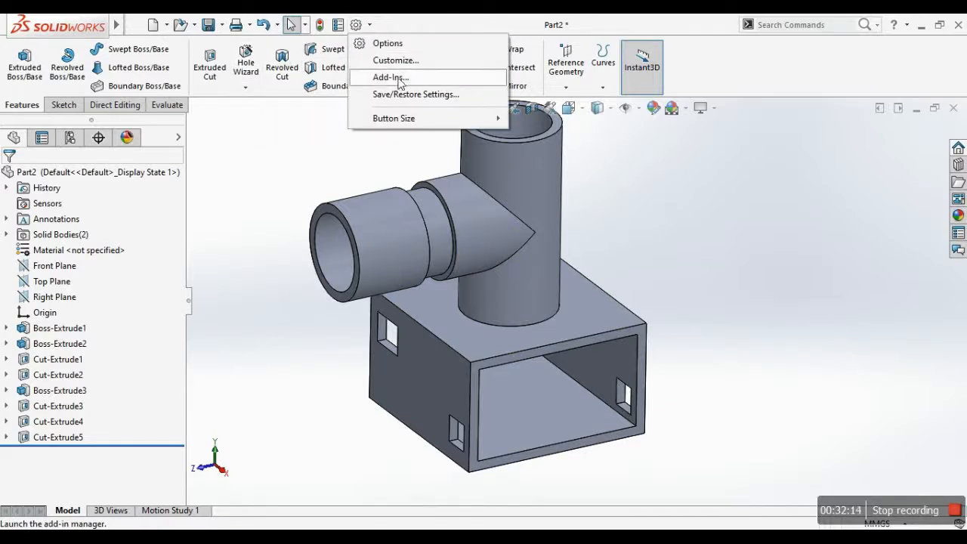
{"action": "left_click", "coordinate": [244, 166]}
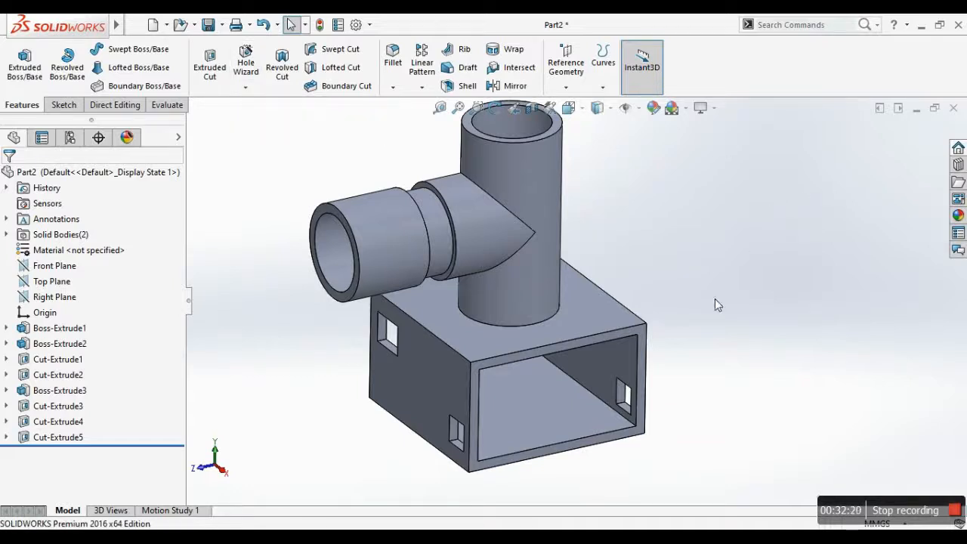
{"action": "left_click", "coordinate": [245, 88]}
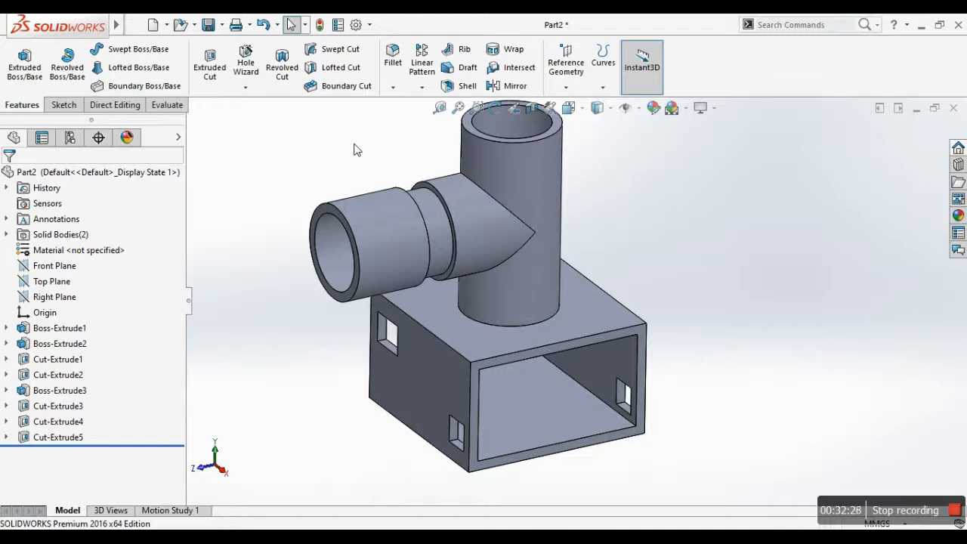
{"action": "left_click", "coordinate": [246, 88]}
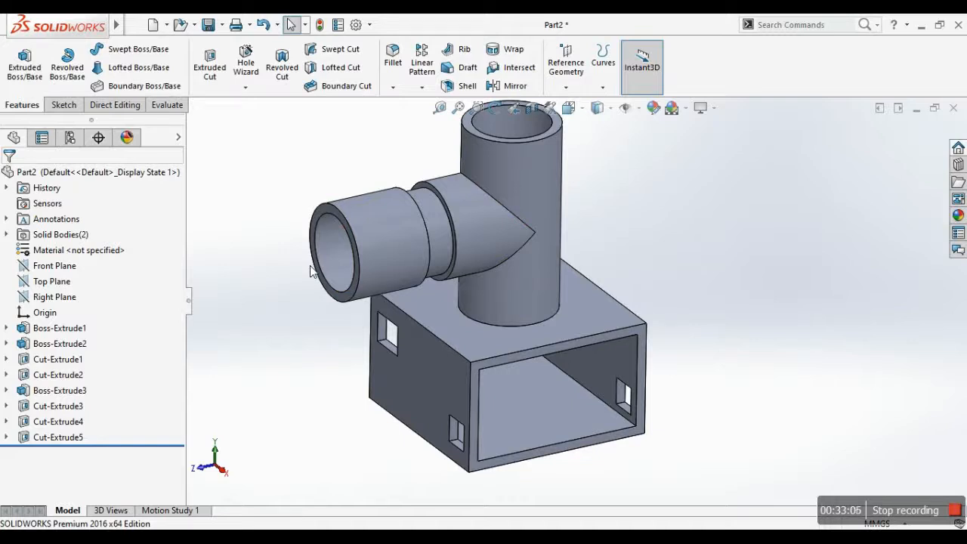
{"action": "scroll", "coordinate": [575, 295], "scroll_direction": "up", "scroll_amount": 4}
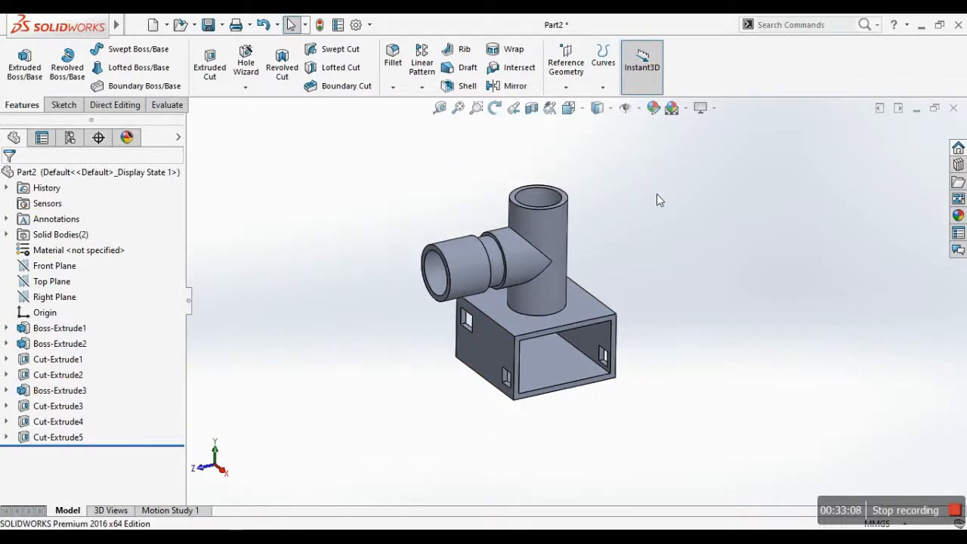
{"action": "scroll", "coordinate": [657, 193], "scroll_direction": "down", "scroll_amount": 5}
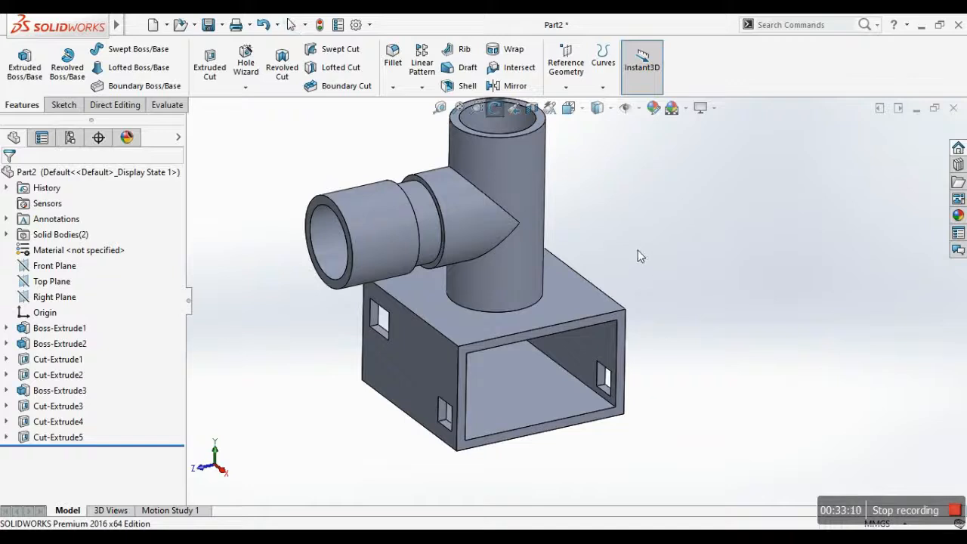
{"action": "scroll", "coordinate": [638, 250], "scroll_direction": "up", "scroll_amount": 3}
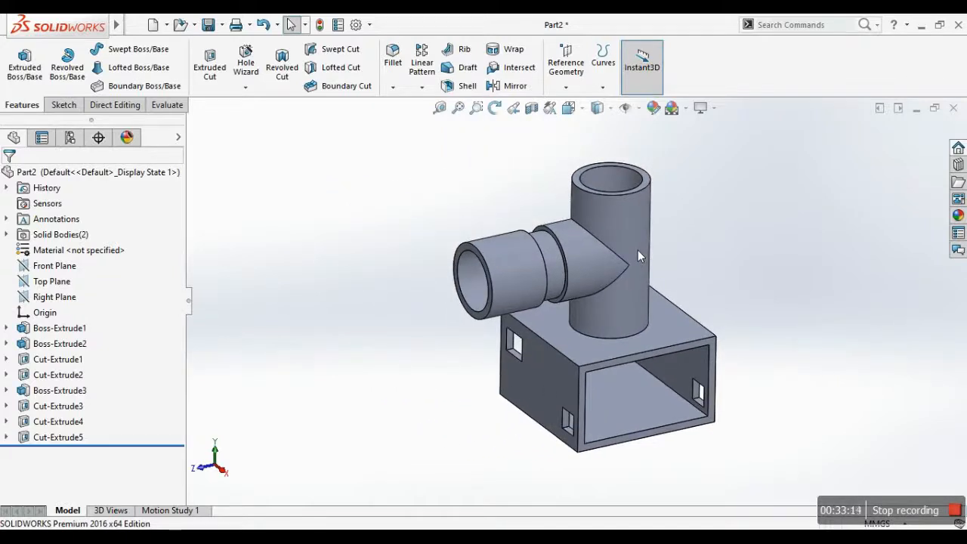
{"action": "middle_click_drag", "start_coordinate": [637, 250], "coordinate": [551, 286]}
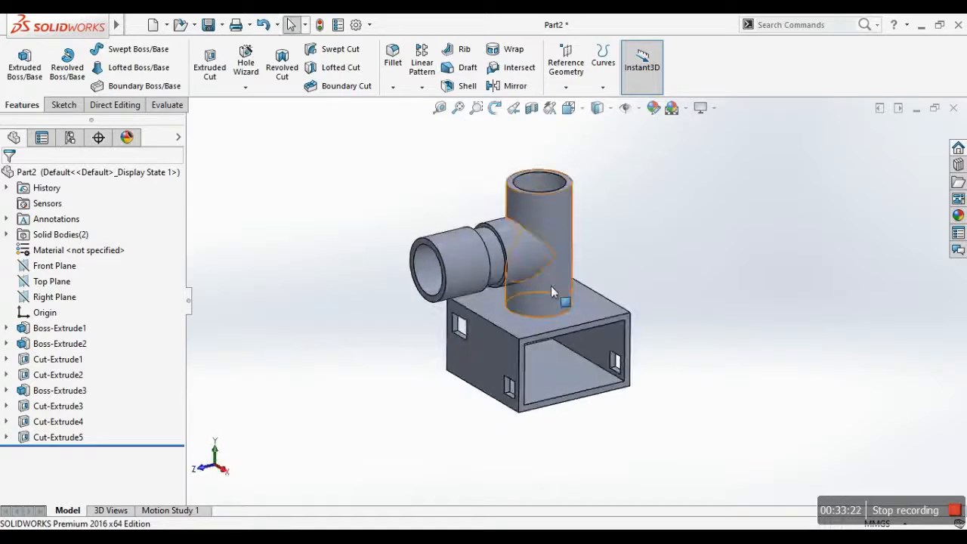
{"action": "scroll", "coordinate": [559, 297], "scroll_direction": "down", "scroll_amount": 2}
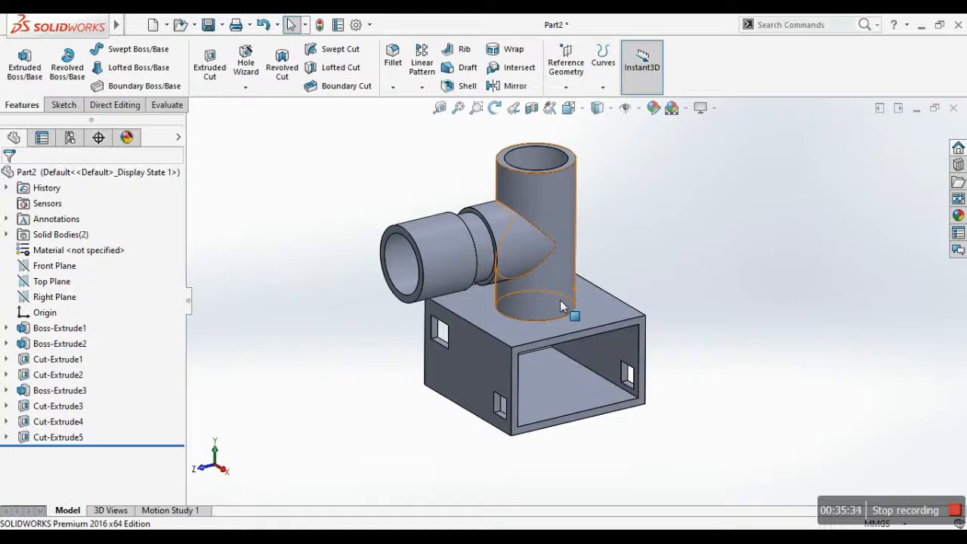
{"action": "mouse_move", "coordinate": [65, 23]}
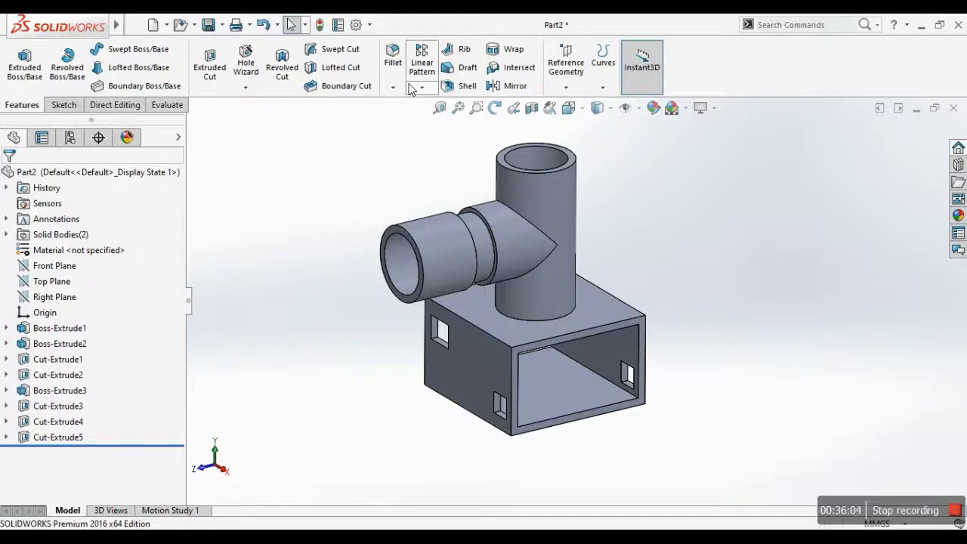
{"action": "key", "text": "ctrl+7"}
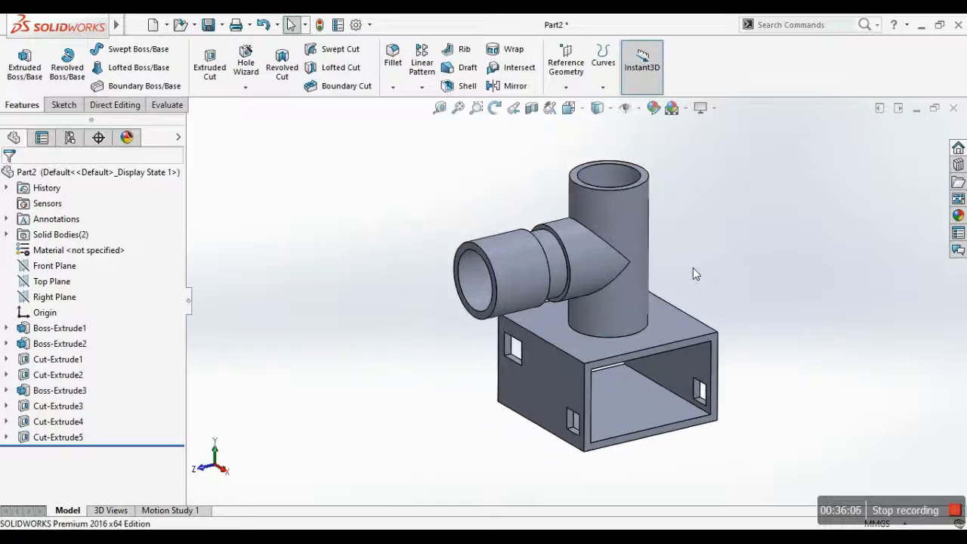